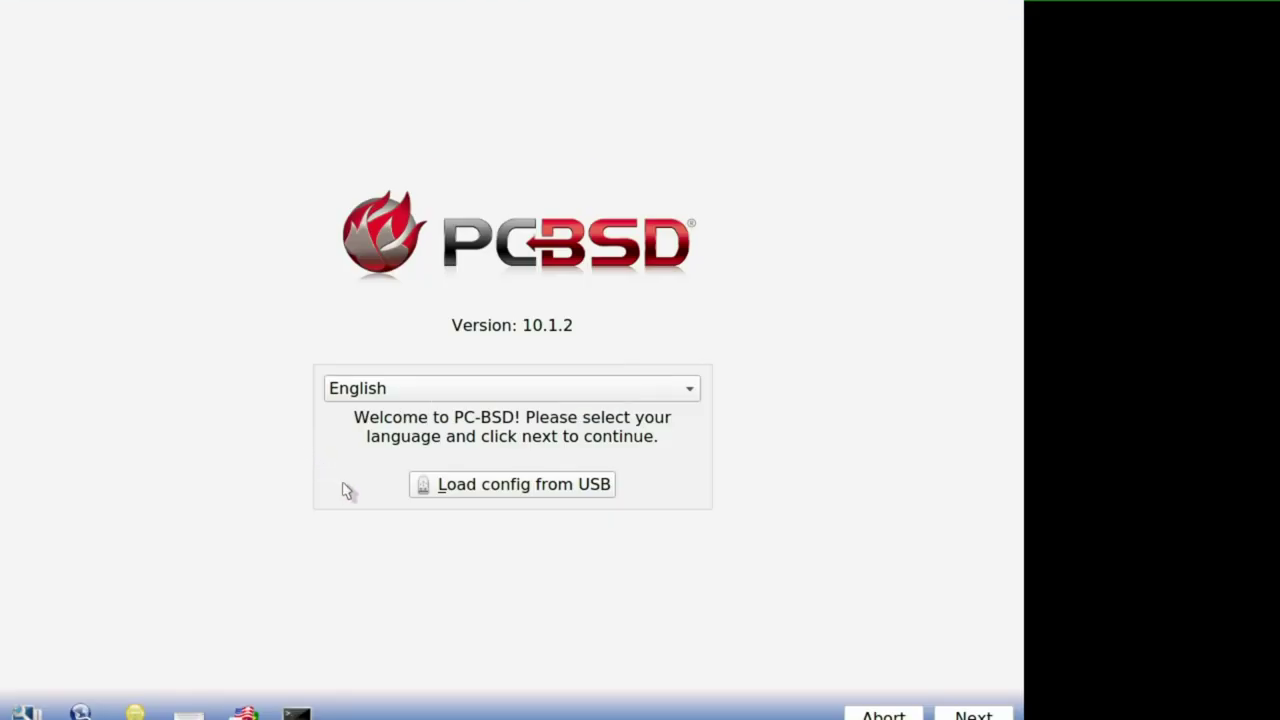
Step: Show the detected hardware list: Intel video, Ethernet bge0, Wifi ath0 and sound pcm0
{"action": "left_click", "coordinate": [25, 712]}
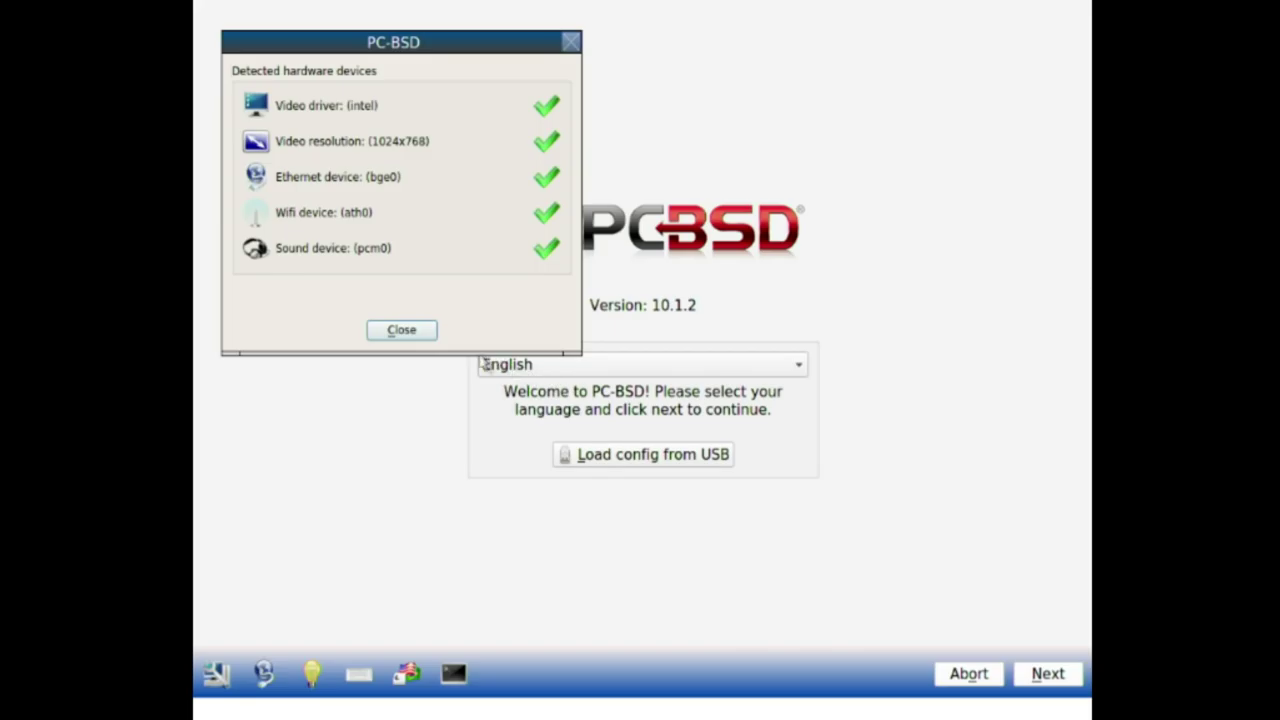
Step: Close the Detected hardware devices dialog to return to the English welcome screen
{"action": "left_click", "coordinate": [402, 330]}
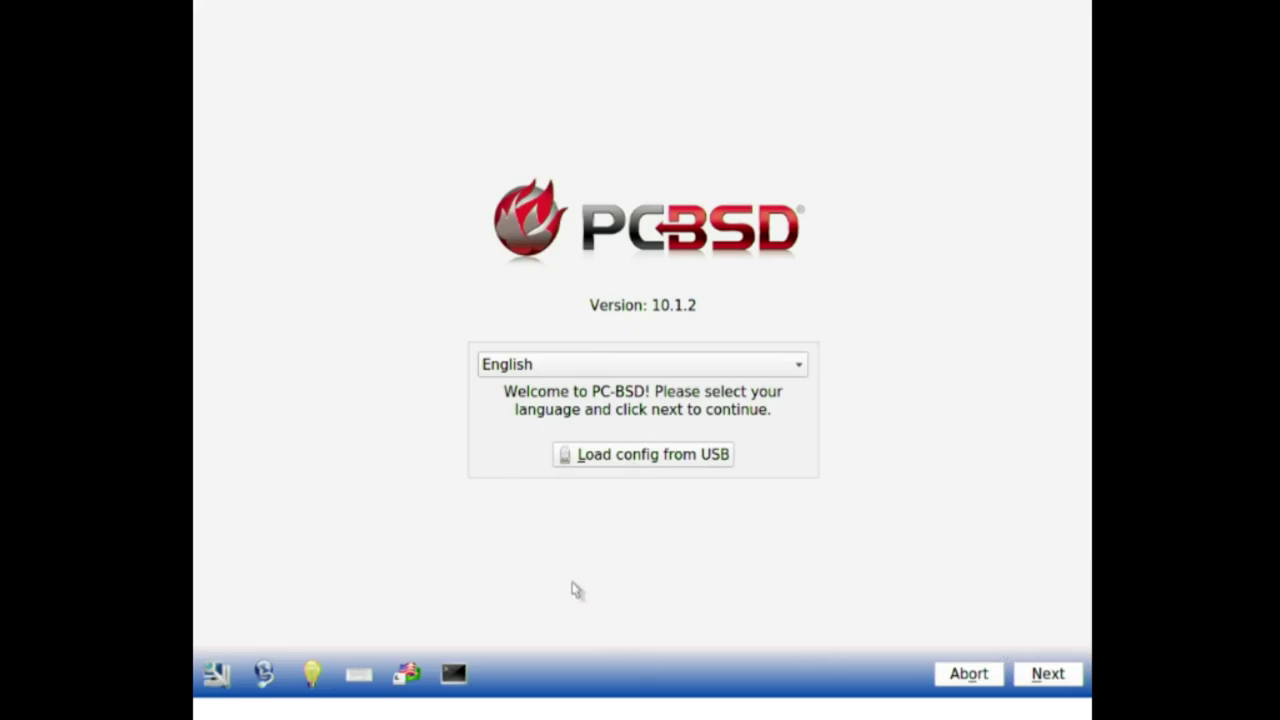
Step: On System Selection, compare Server (TrueOS) and keep Desktop (PC-BSD) with KDE and Firefox
{"action": "left_click", "coordinate": [1045, 675]}
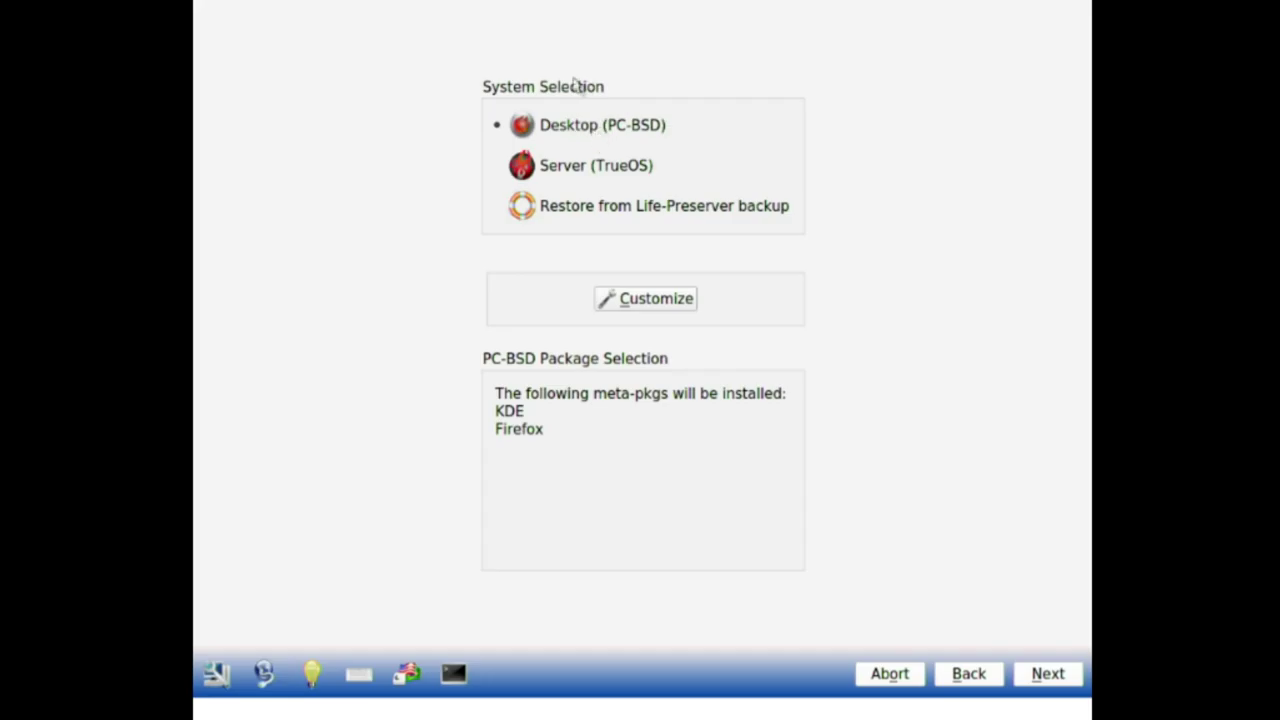
{"action": "left_click", "coordinate": [502, 170]}
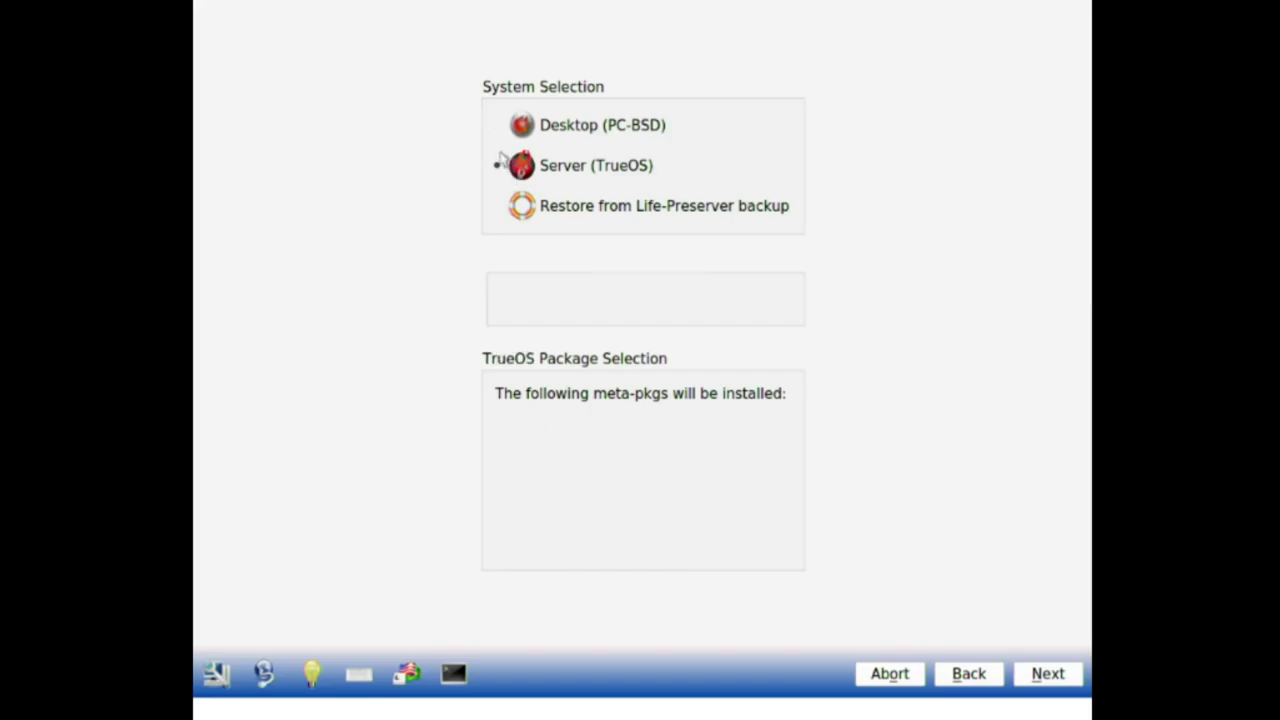
{"action": "left_click", "coordinate": [499, 130]}
{"action": "left_click", "coordinate": [505, 170]}
{"action": "left_click", "coordinate": [504, 138]}
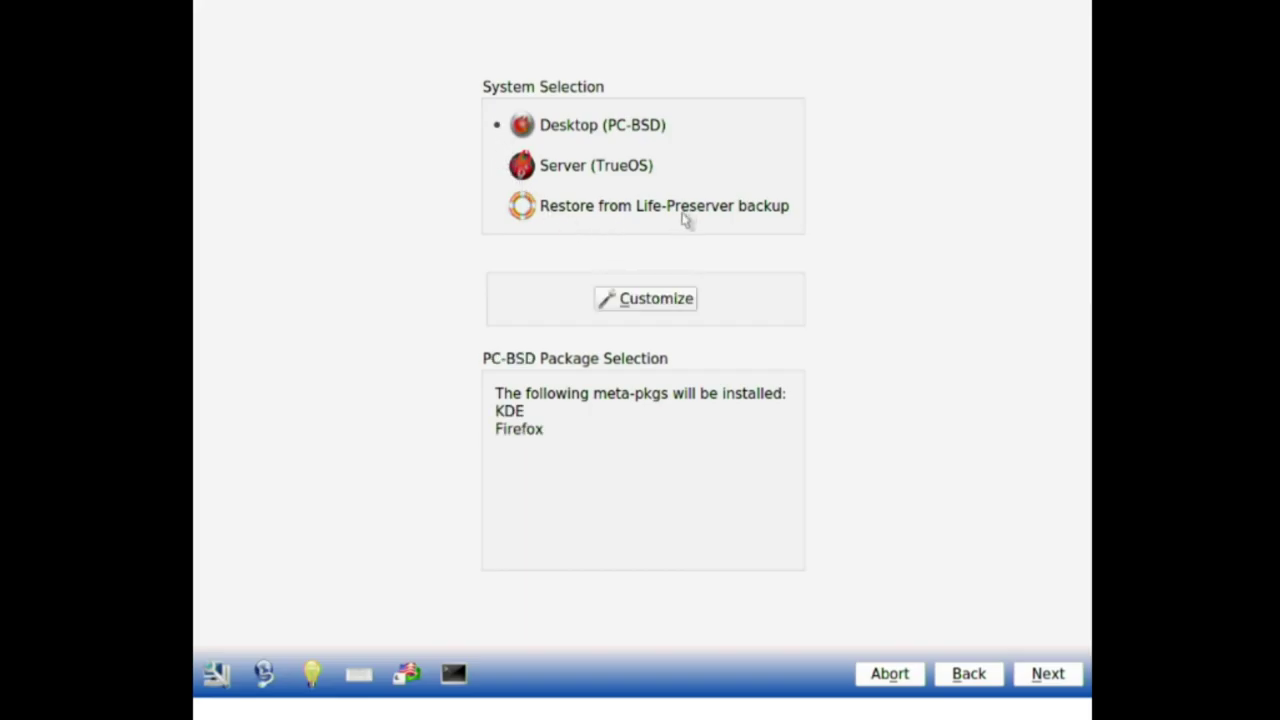
Step: Open package customization and tick Lumina under the Desktop category
{"action": "left_click", "coordinate": [635, 305]}
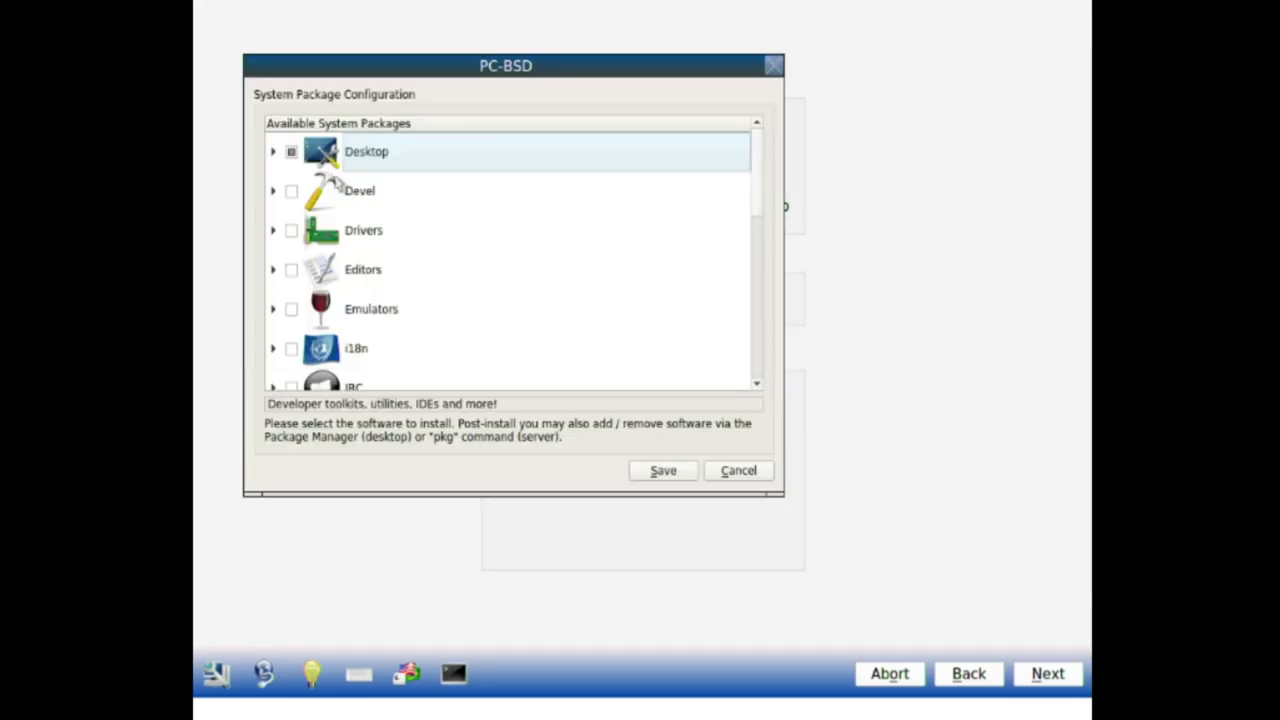
{"action": "left_click", "coordinate": [275, 154]}
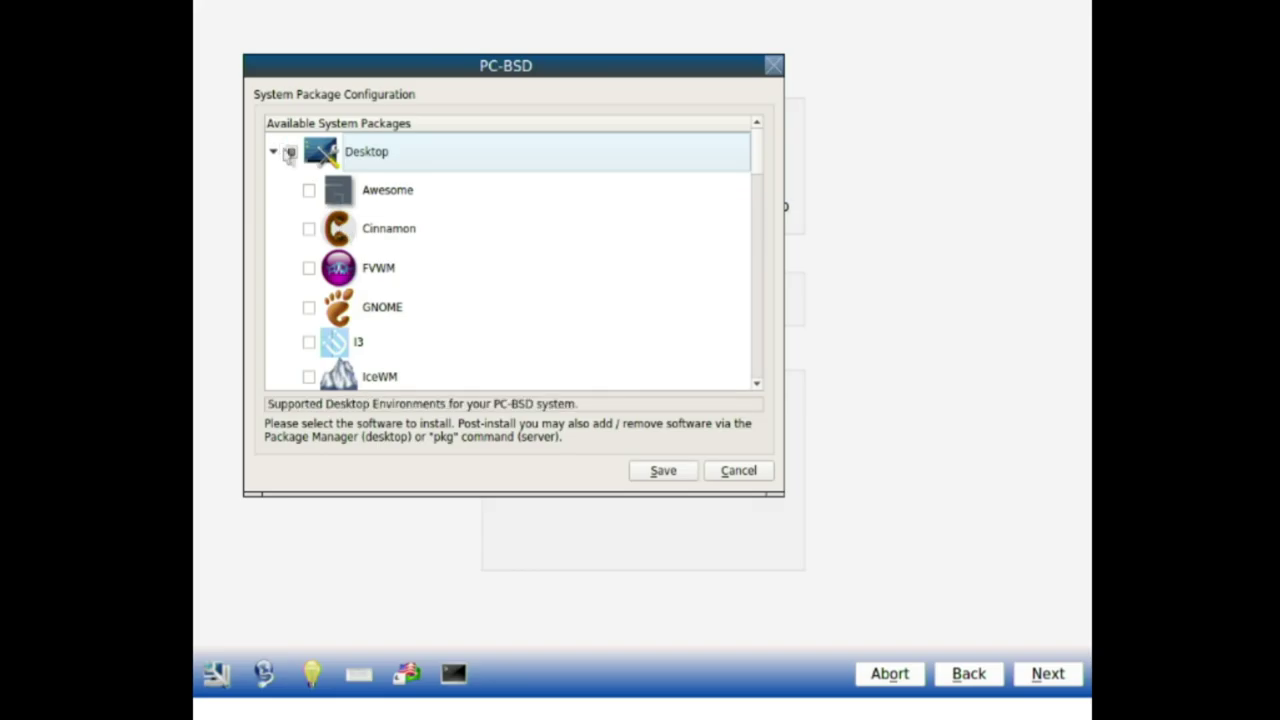
{"action": "left_click", "coordinate": [290, 153]}
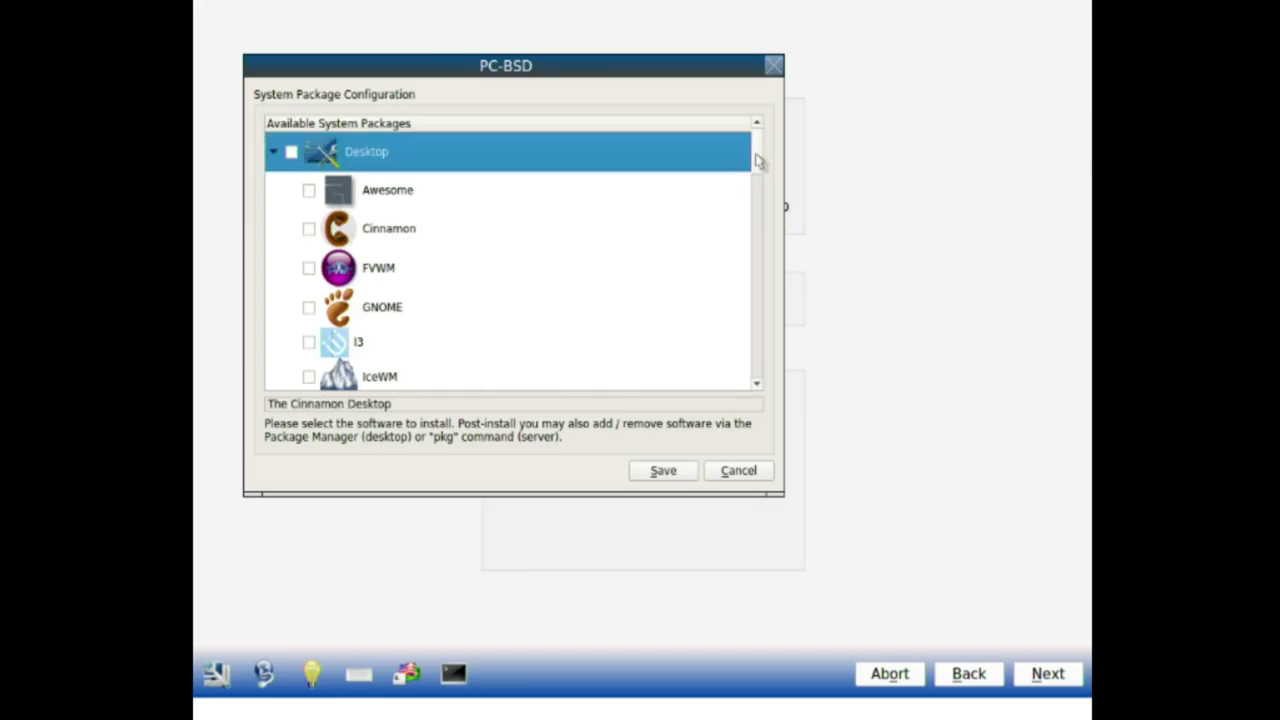
{"action": "scroll", "coordinate": [760, 166], "scroll_direction": "down", "scroll_amount": 2}
{"action": "mouse_move", "coordinate": [757, 177]}
{"action": "left_mouse_down"}
{"action": "mouse_move", "coordinate": [757, 246]}
{"action": "mouse_move", "coordinate": [757, 171]}
{"action": "mouse_move", "coordinate": [751, 246]}
{"action": "mouse_move", "coordinate": [740, 163]}
{"action": "mouse_move", "coordinate": [743, 183]}
{"action": "left_mouse_up"}
{"action": "left_click", "coordinate": [370, 352]}
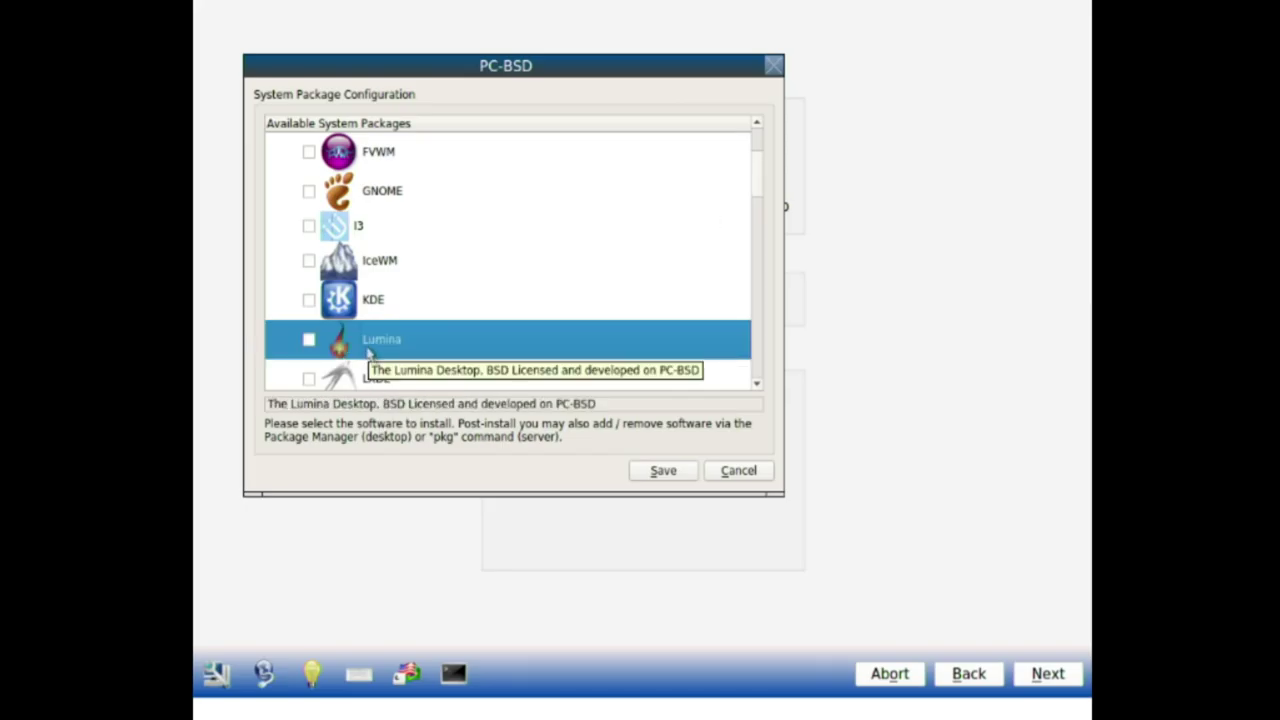
{"action": "left_click", "coordinate": [309, 341]}
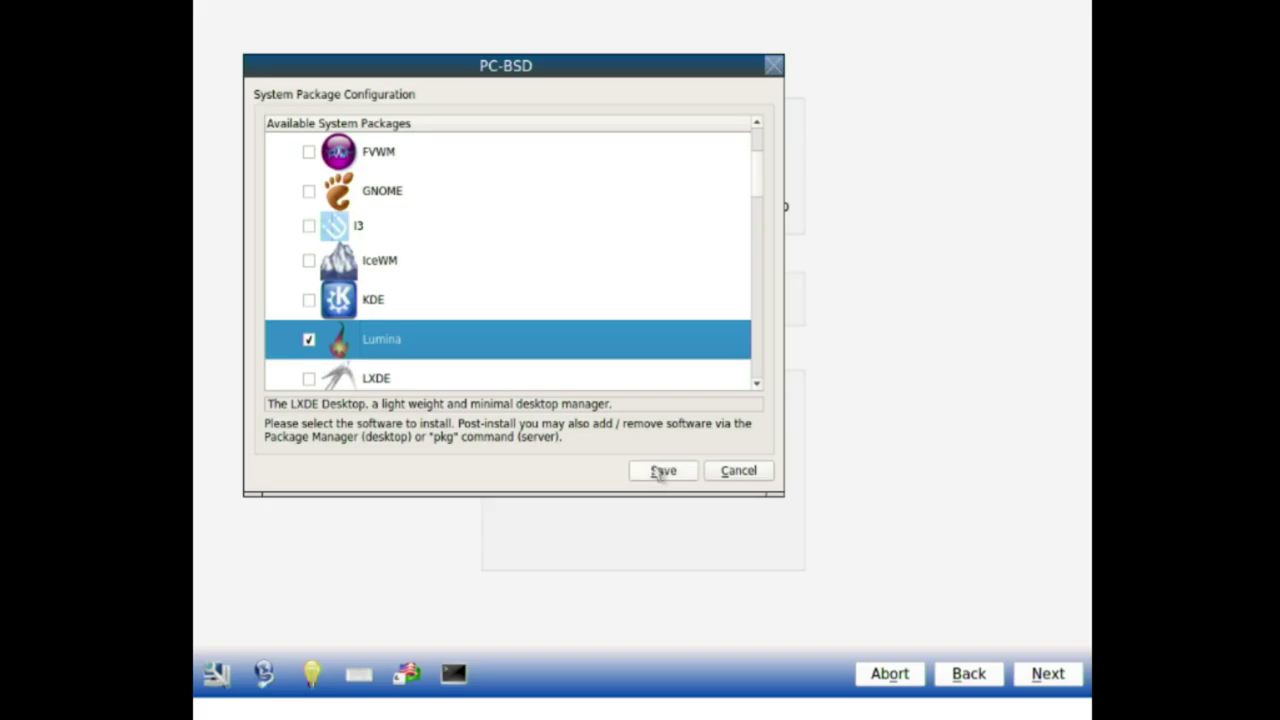
{"action": "scroll", "coordinate": [758, 194], "scroll_direction": "up", "scroll_amount": 1}
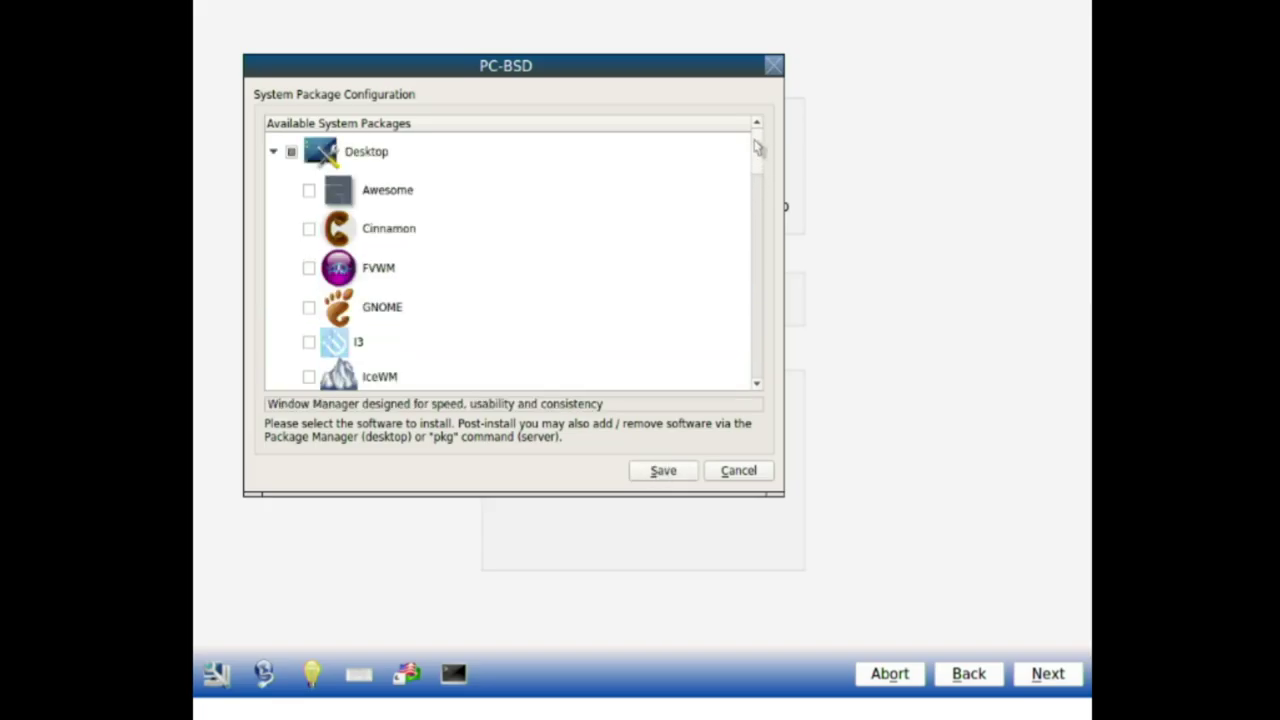
{"action": "left_click", "coordinate": [273, 151]}
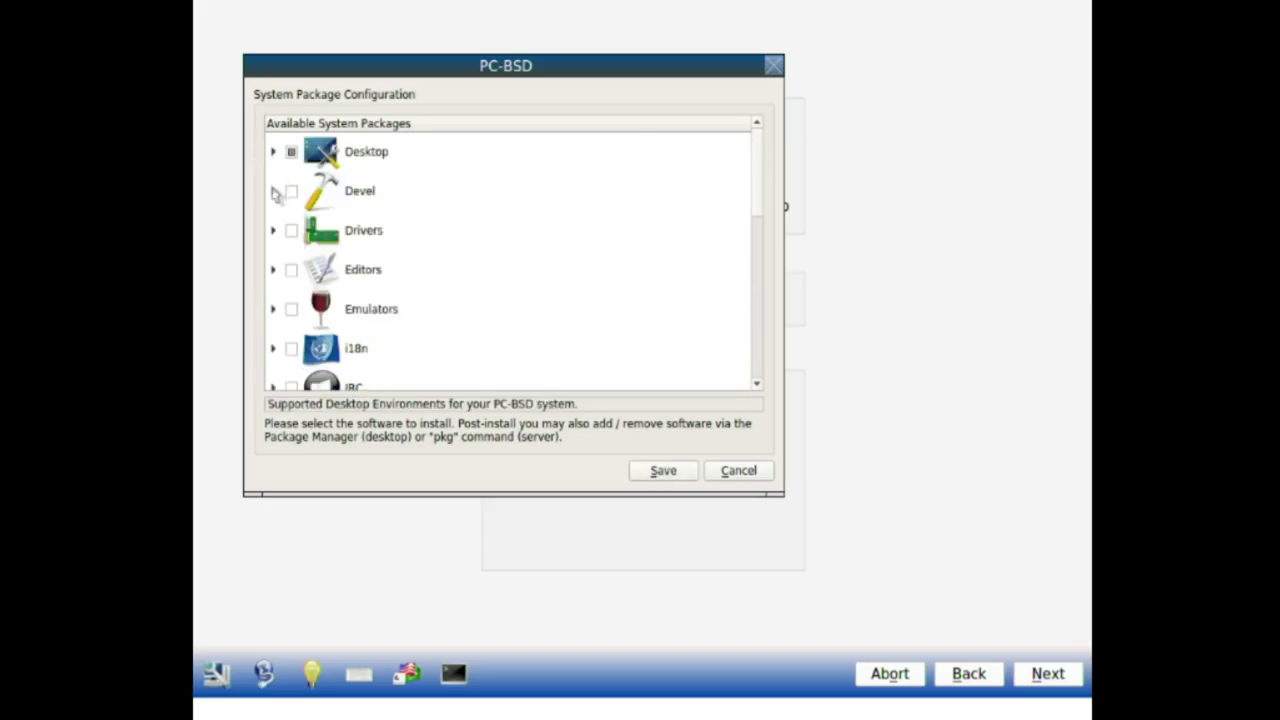
Step: Tick LibreOffice for install under the Editors category
{"action": "left_click", "coordinate": [274, 231]}
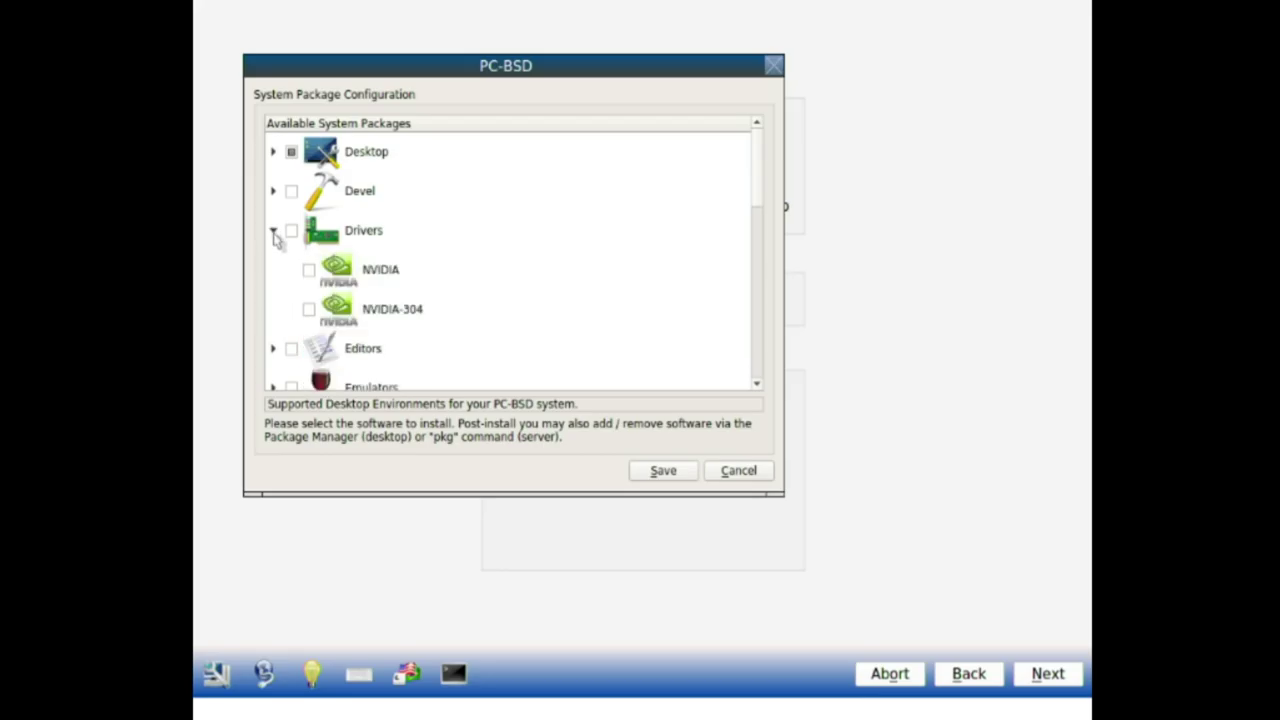
{"action": "left_click", "coordinate": [274, 231]}
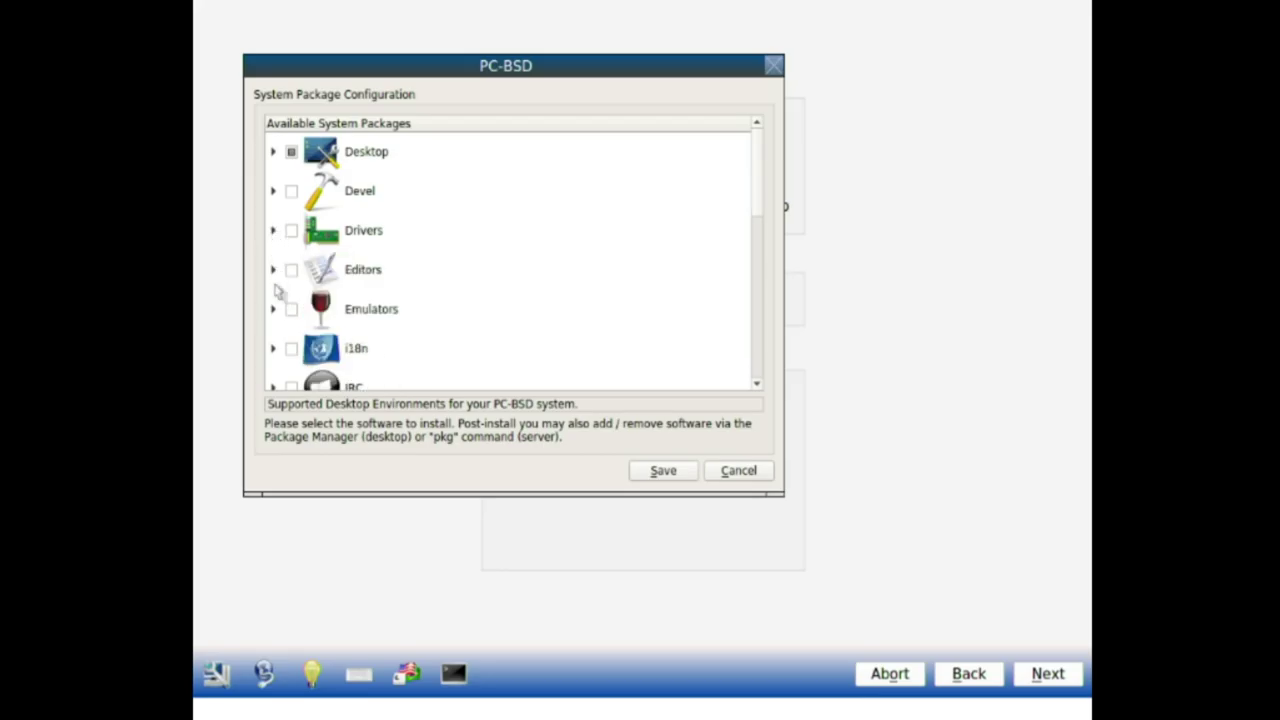
{"action": "left_click", "coordinate": [273, 231]}
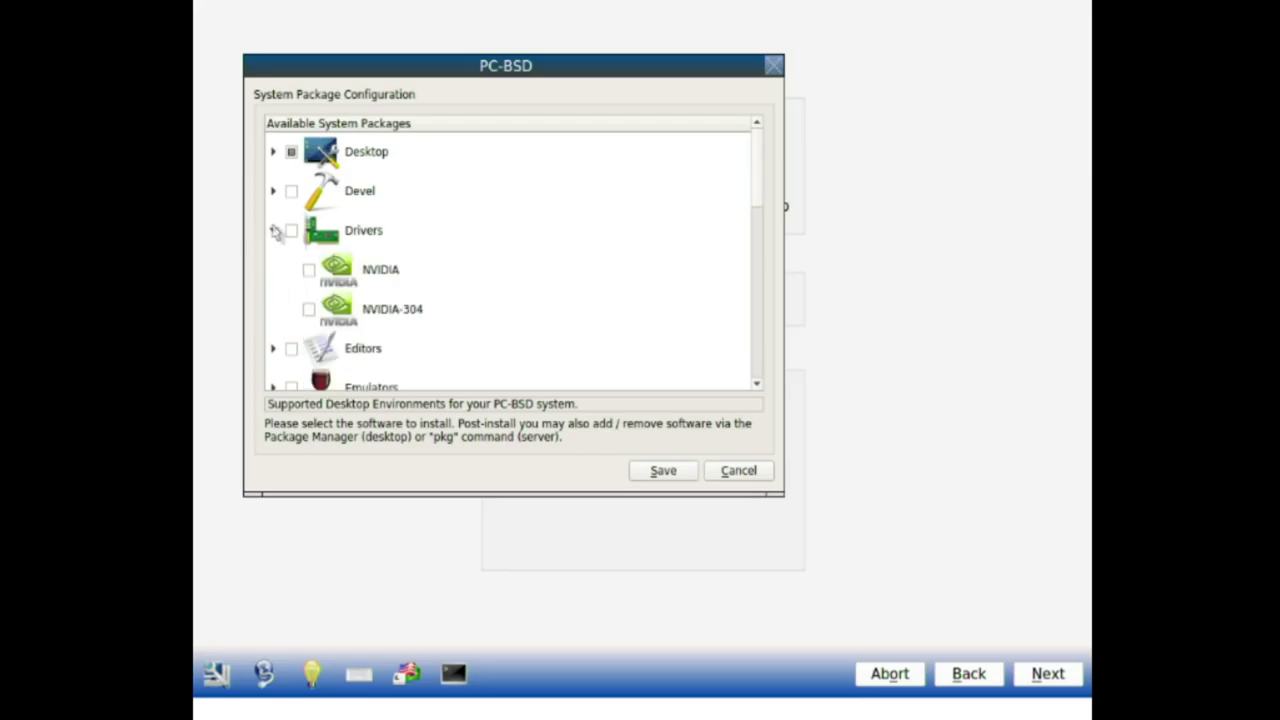
{"action": "left_click", "coordinate": [274, 231]}
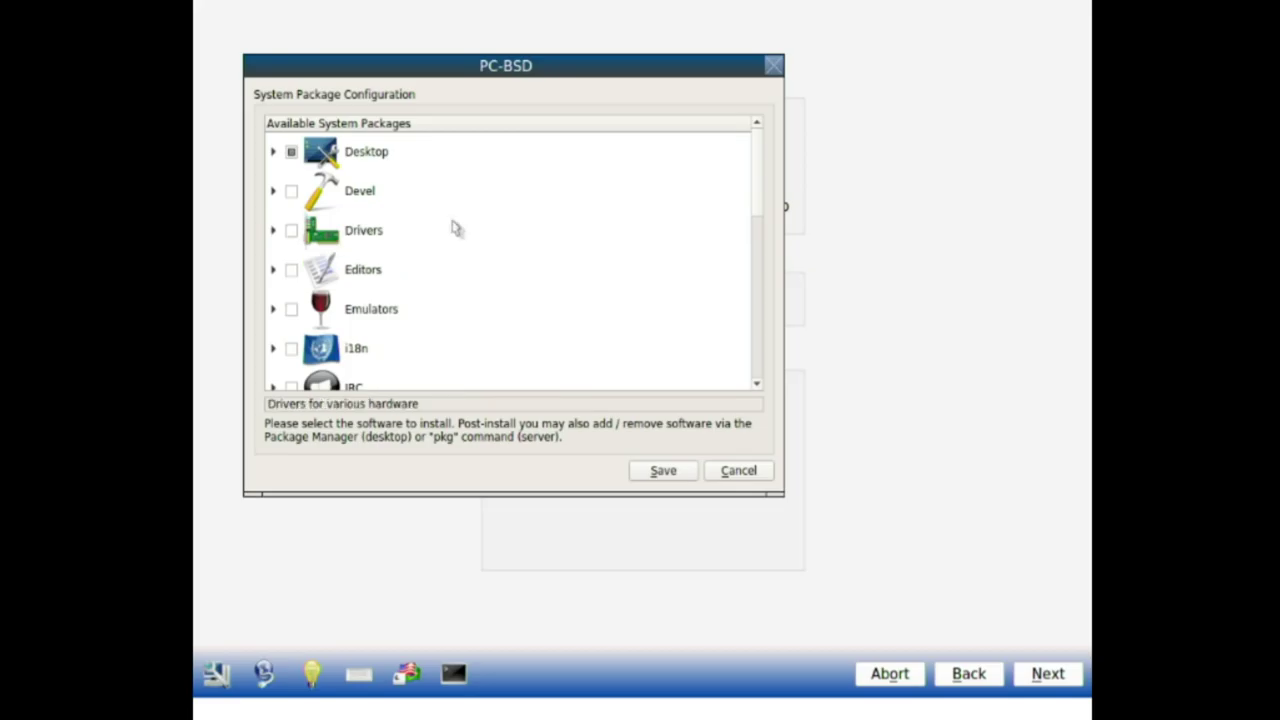
{"action": "left_click", "coordinate": [274, 270]}
{"action": "left_click", "coordinate": [309, 309]}
{"action": "left_click", "coordinate": [274, 270]}
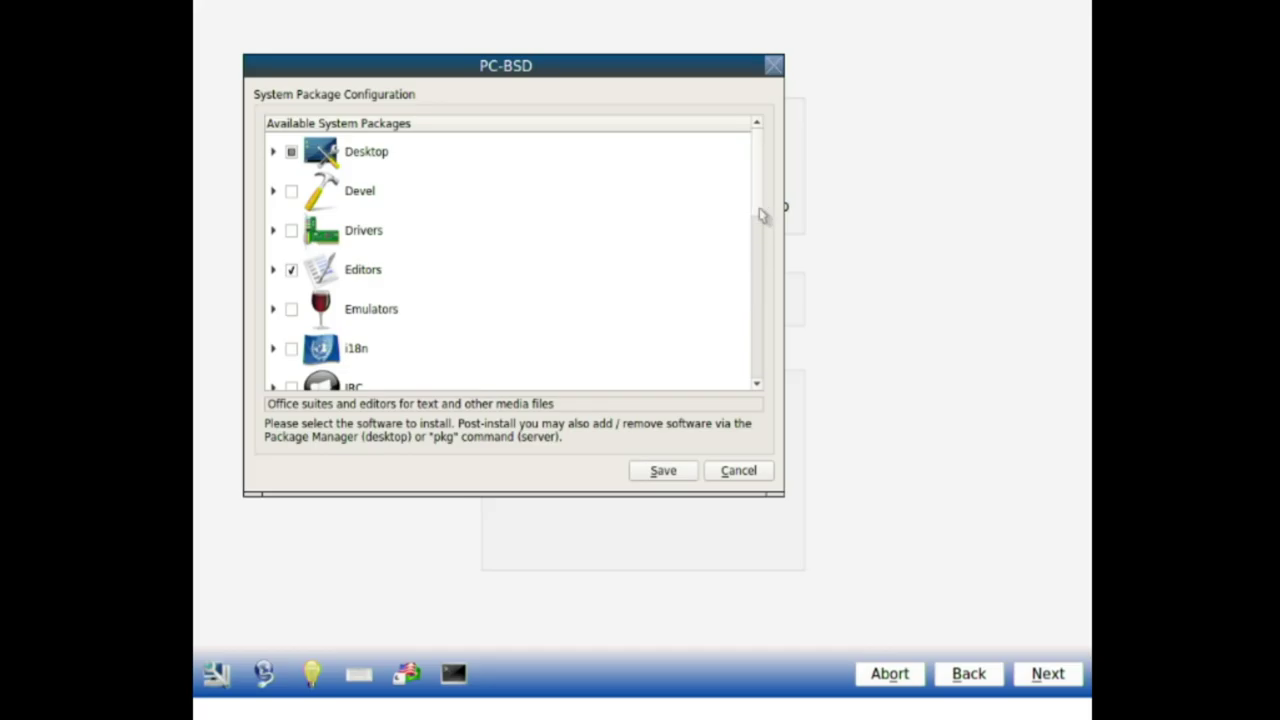
Step: Confirm Firefox stays ticked under Web, leaving Chromium unticked
{"action": "left_click_drag", "start_coordinate": [759, 210], "coordinate": [749, 386]}
{"action": "left_click", "coordinate": [274, 349]}
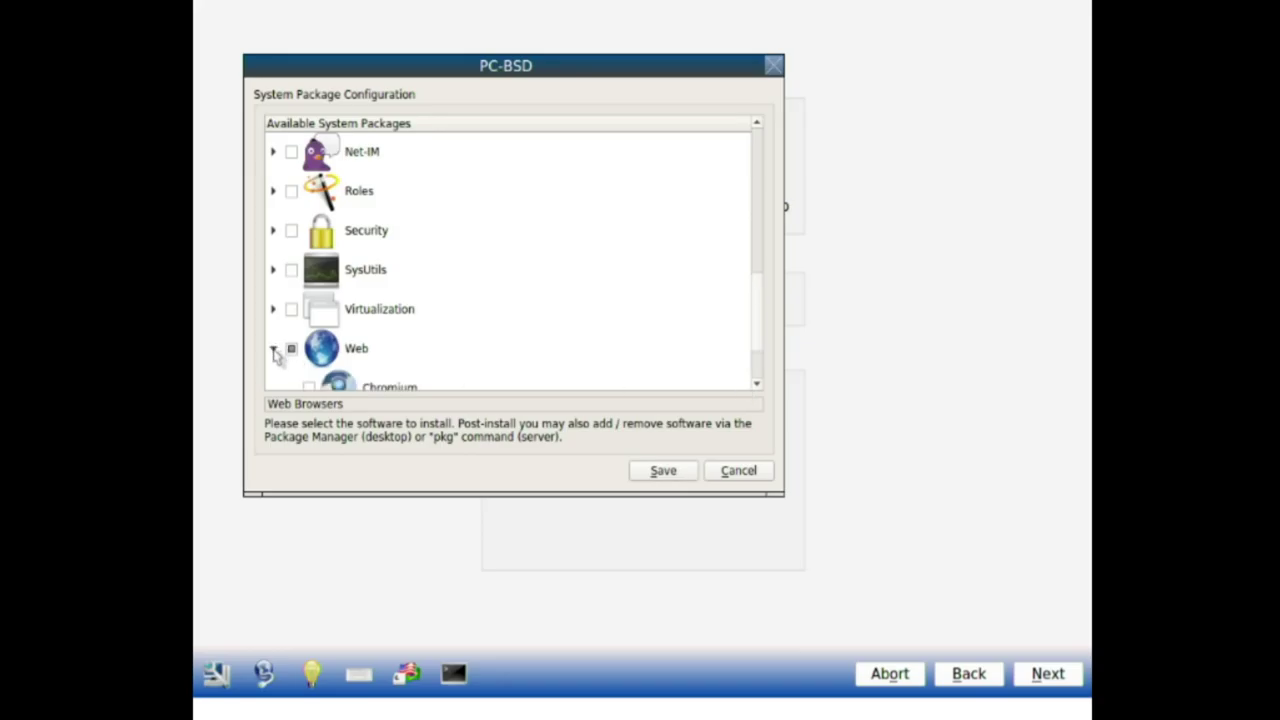
{"action": "scroll", "coordinate": [754, 334], "scroll_direction": "down", "scroll_amount": 1}
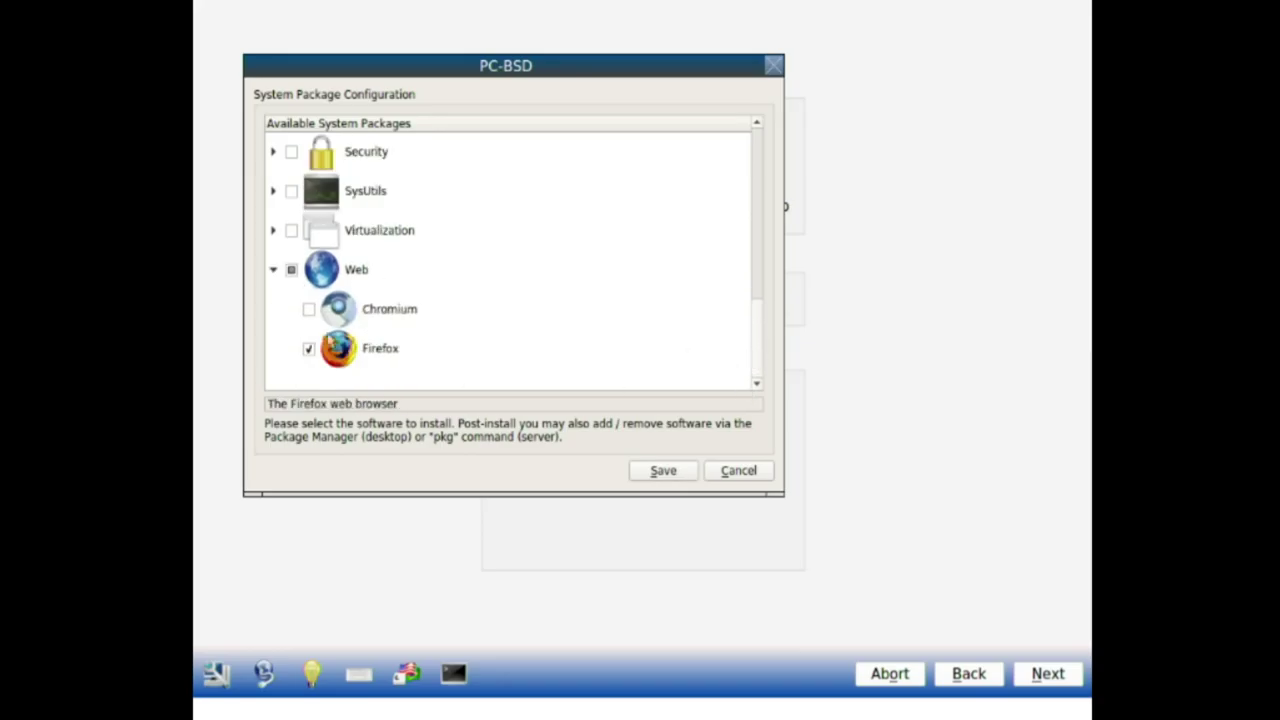
{"action": "left_click", "coordinate": [340, 351]}
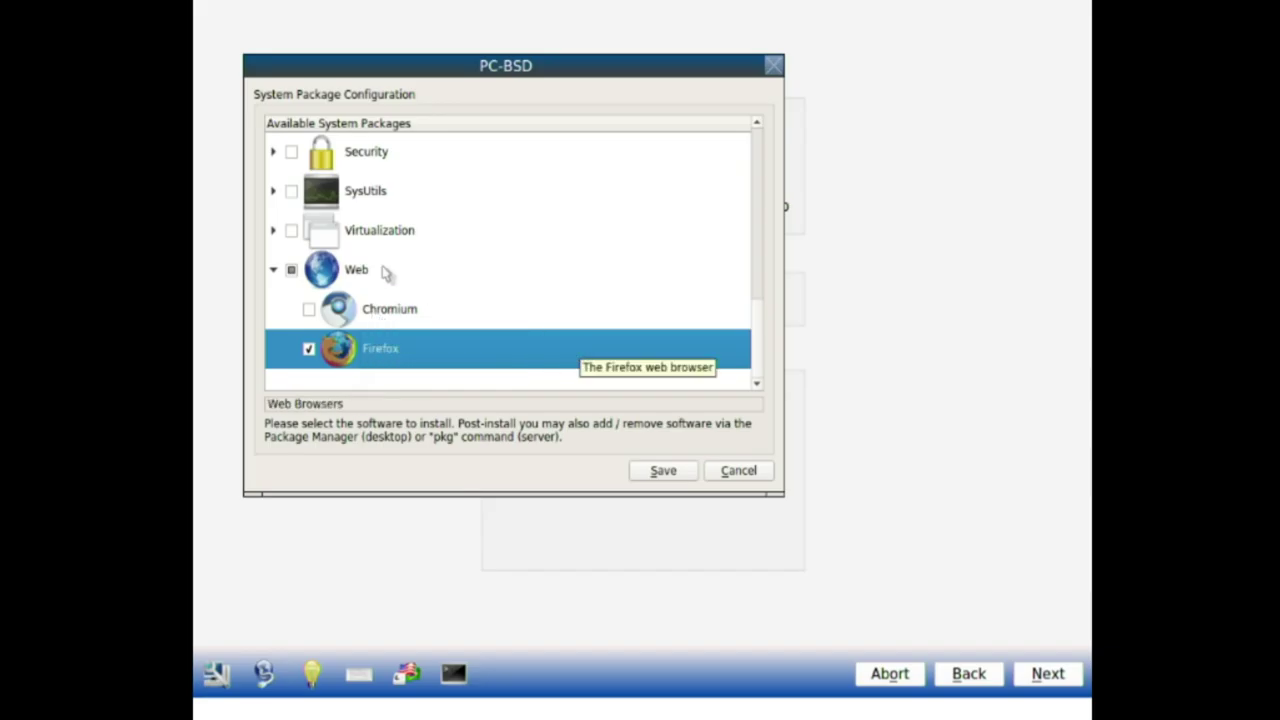
{"action": "left_click", "coordinate": [274, 270]}
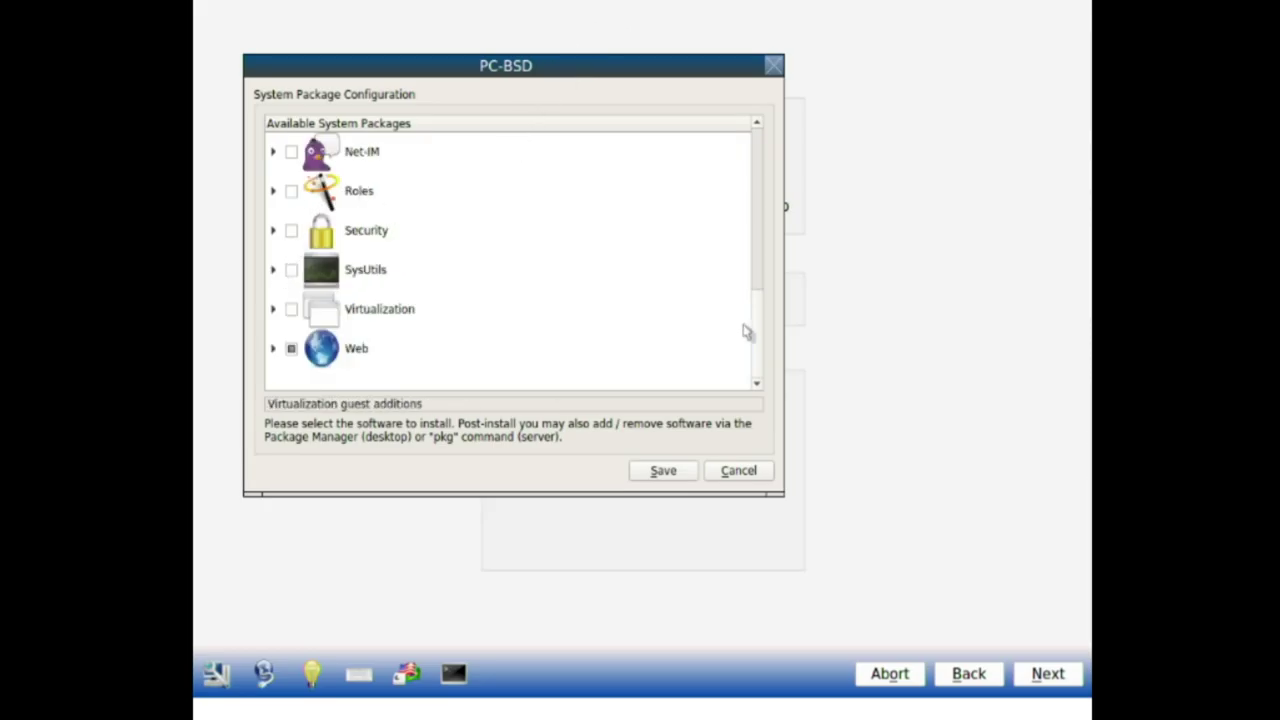
Step: Tick OpenJDK8 for install under the Java category
{"action": "scroll", "coordinate": [757, 336], "scroll_direction": "up", "scroll_amount": 1}
{"action": "scroll", "coordinate": [757, 336], "scroll_direction": "down", "scroll_amount": 1}
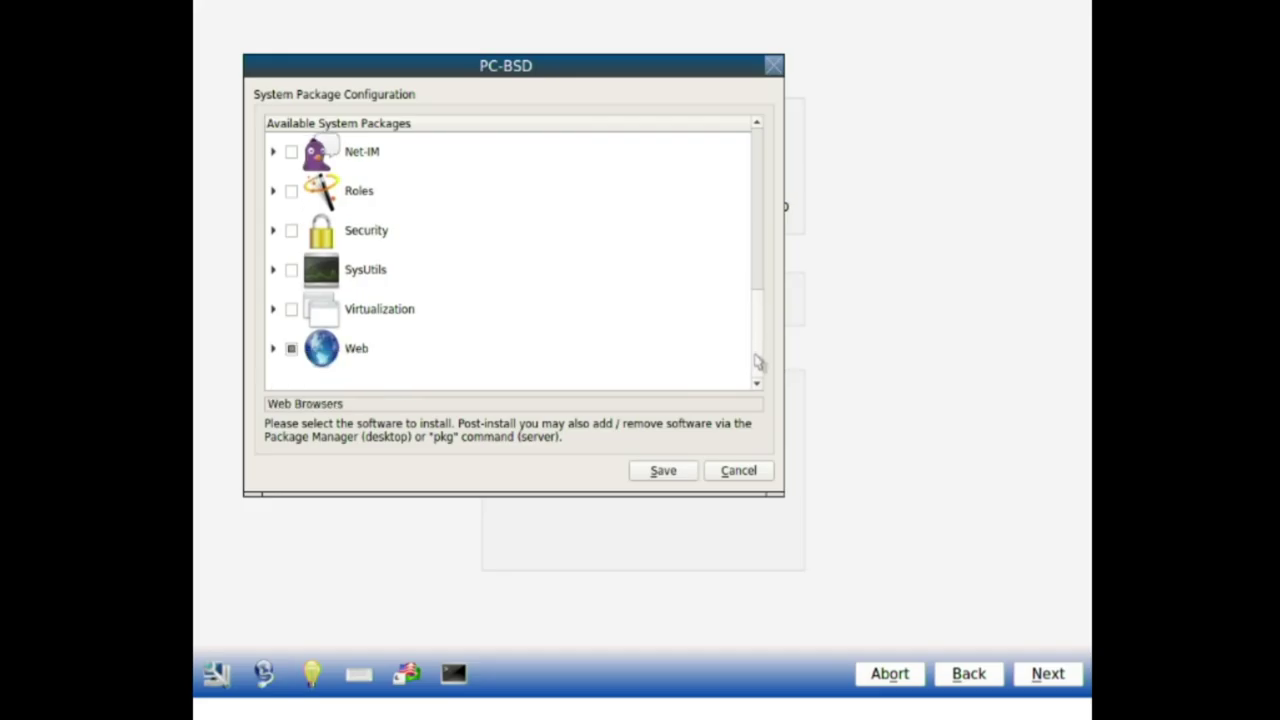
{"action": "scroll", "coordinate": [757, 336], "scroll_direction": "up", "scroll_amount": 1}
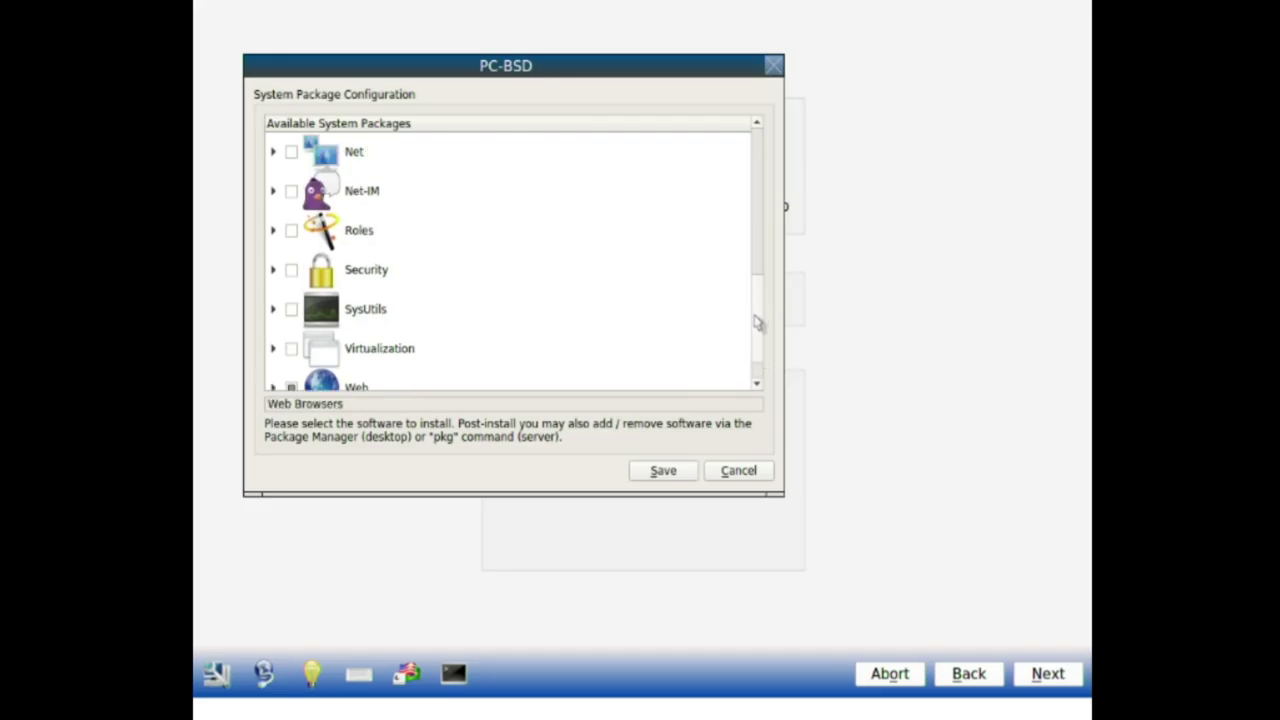
{"action": "scroll", "coordinate": [757, 320], "scroll_direction": "up", "scroll_amount": 1}
{"action": "scroll", "coordinate": [757, 310], "scroll_direction": "up", "scroll_amount": 3}
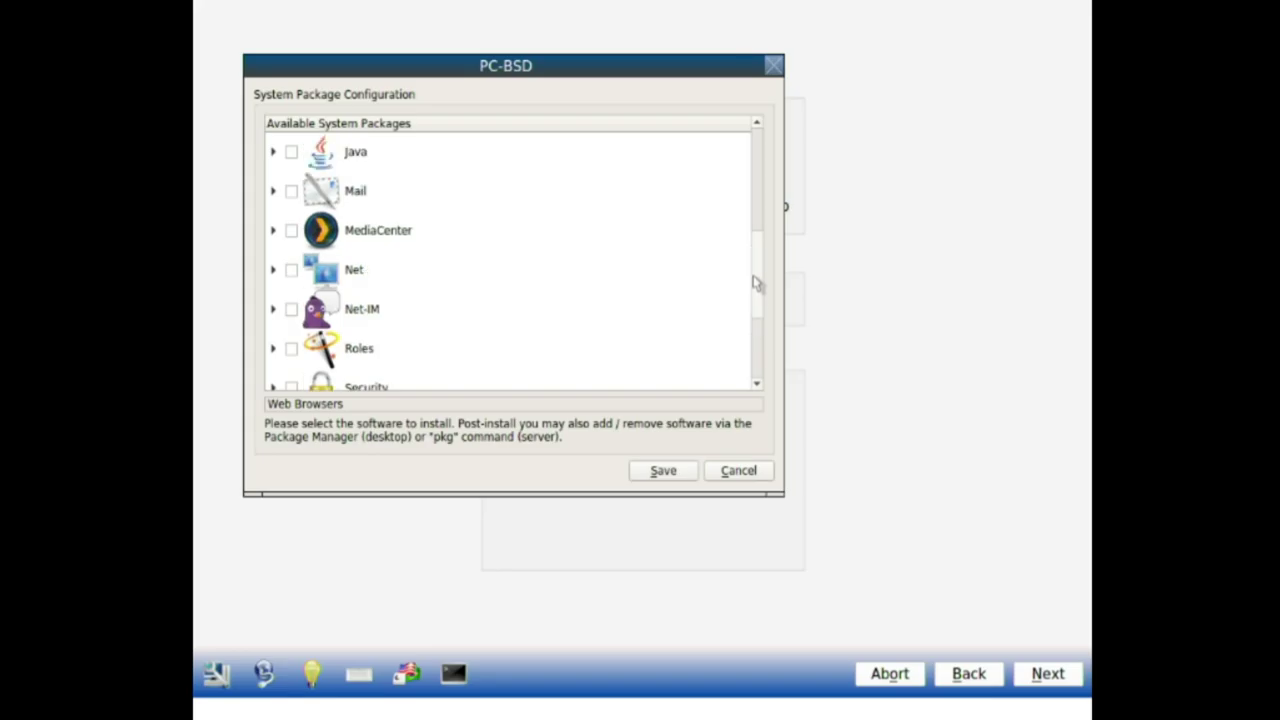
{"action": "left_click", "coordinate": [274, 231]}
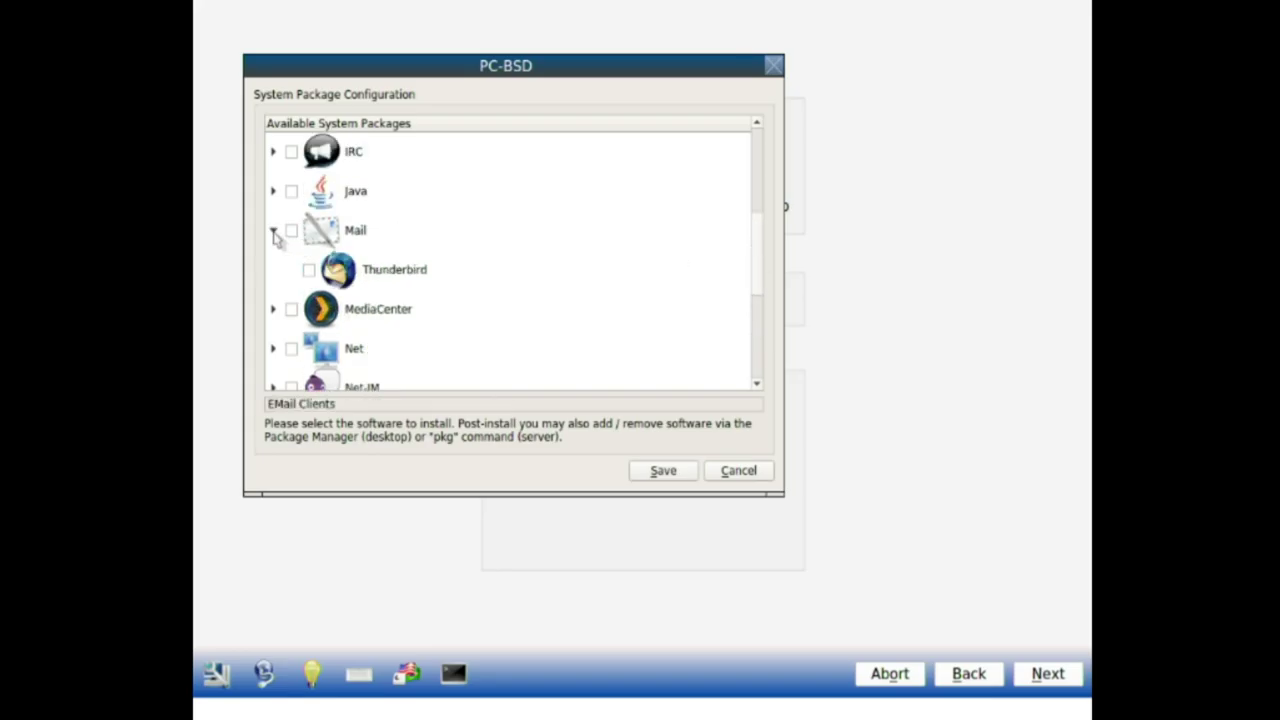
{"action": "left_click", "coordinate": [274, 231]}
{"action": "left_click", "coordinate": [273, 191]}
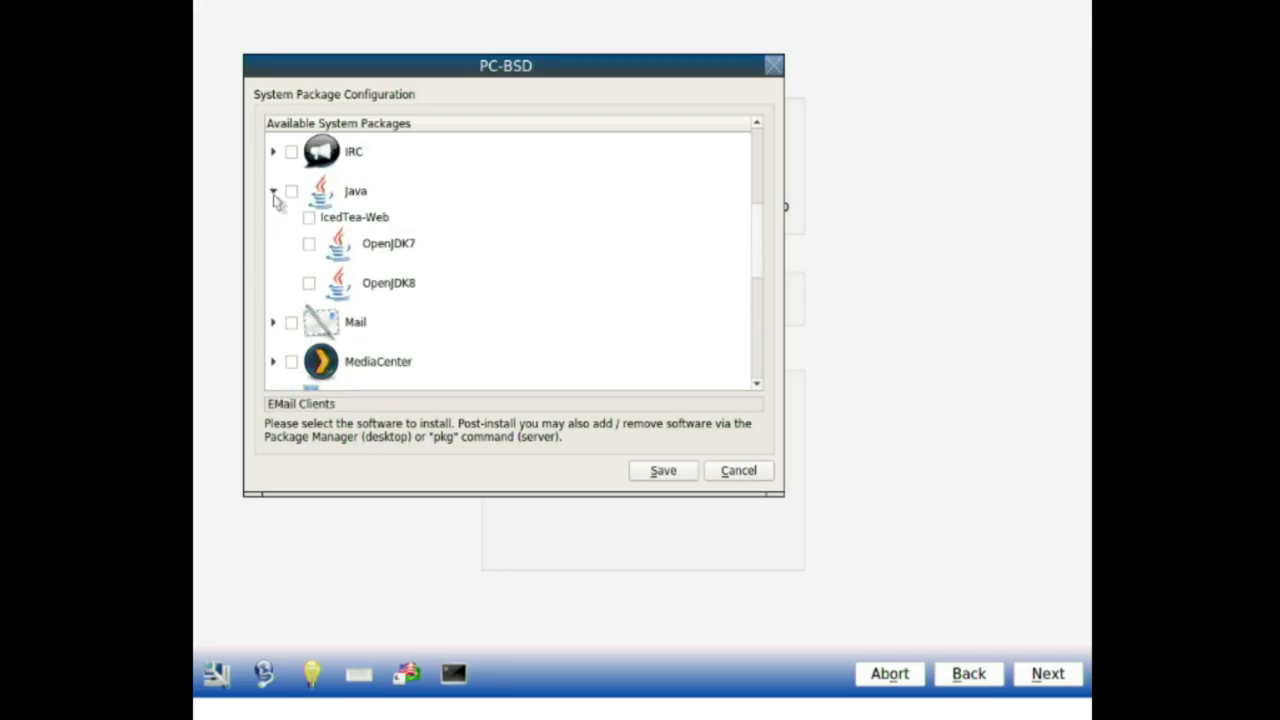
{"action": "left_click", "coordinate": [273, 191]}
{"action": "left_click", "coordinate": [273, 191]}
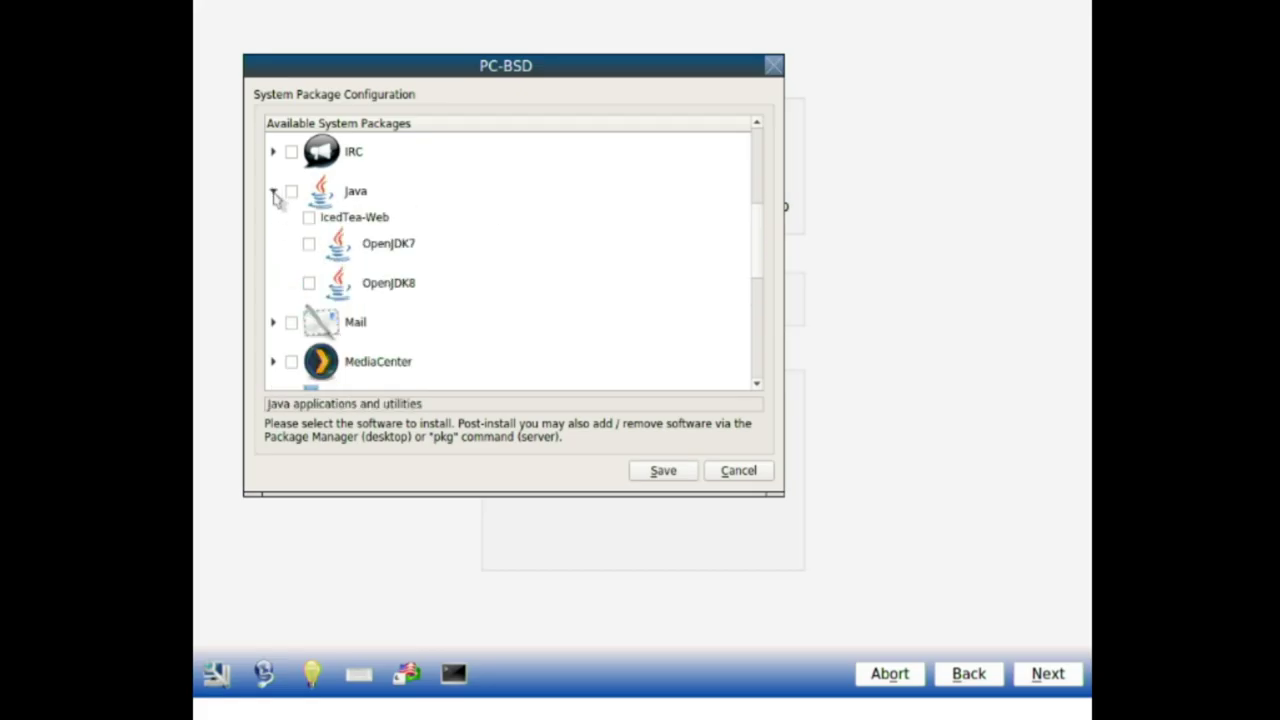
{"action": "left_click", "coordinate": [309, 283]}
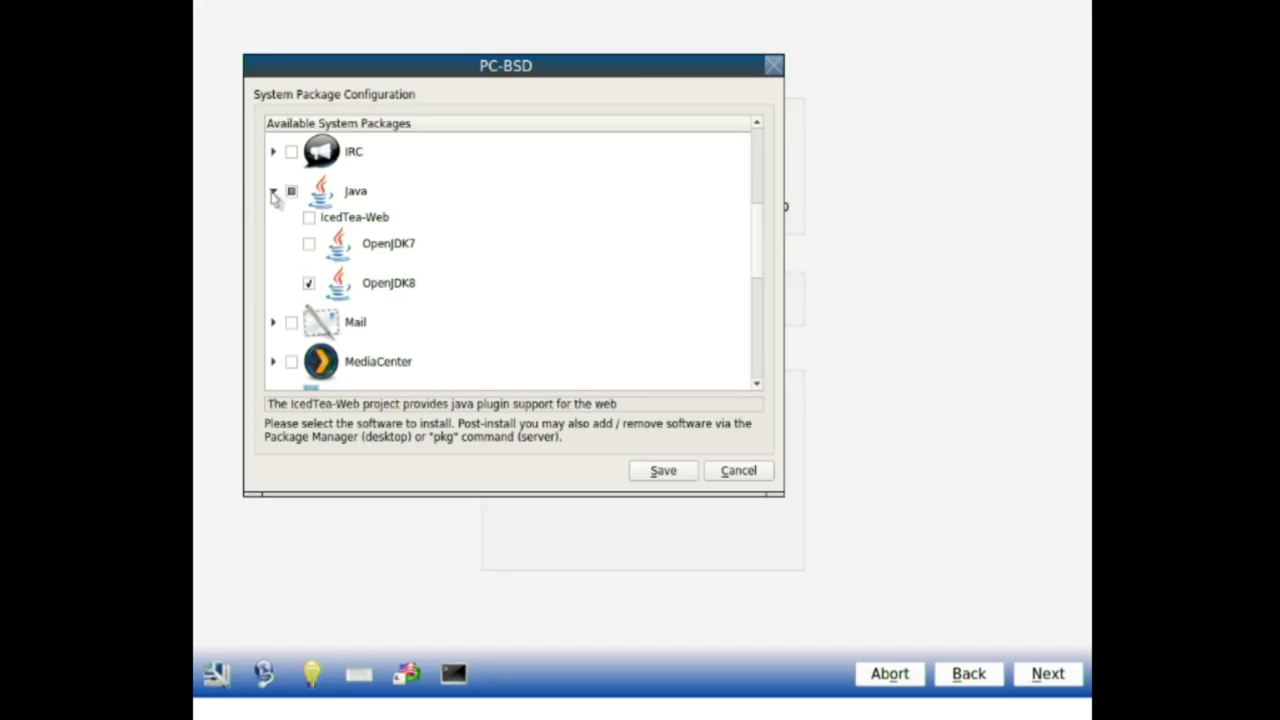
{"action": "left_click", "coordinate": [273, 191]}
Step: Review the Virtualization, SysUtils, Security, Roles and Net-IM package lists
{"action": "left_click_drag", "start_coordinate": [760, 270], "coordinate": [740, 425]}
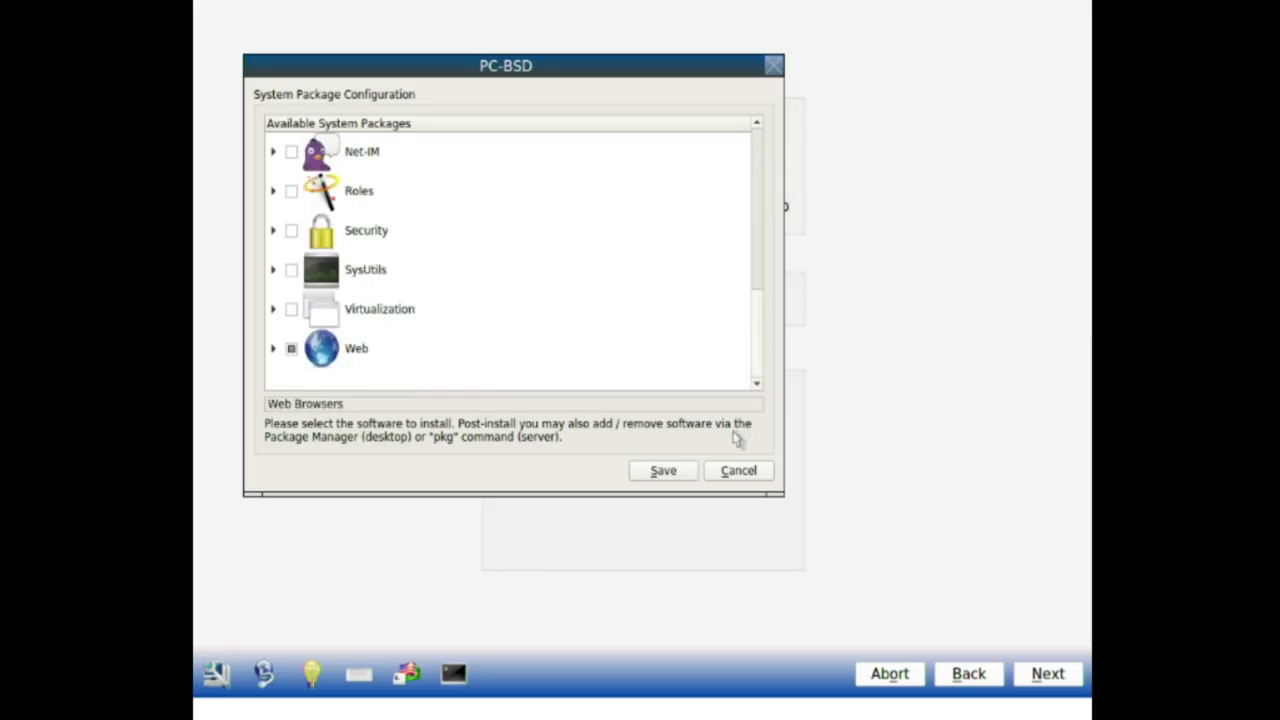
{"action": "left_click", "coordinate": [273, 309]}
{"action": "left_click", "coordinate": [273, 309]}
{"action": "left_click", "coordinate": [273, 309]}
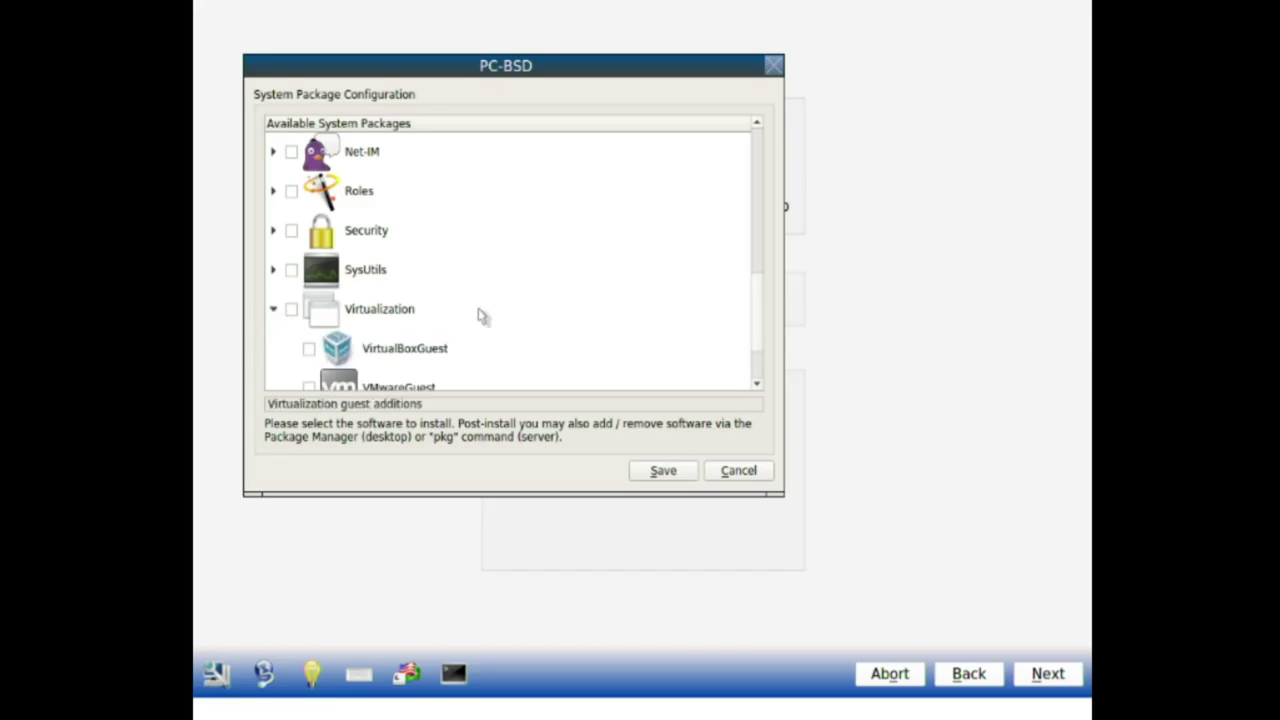
{"action": "scroll", "coordinate": [752, 328], "scroll_direction": "down", "scroll_amount": 1}
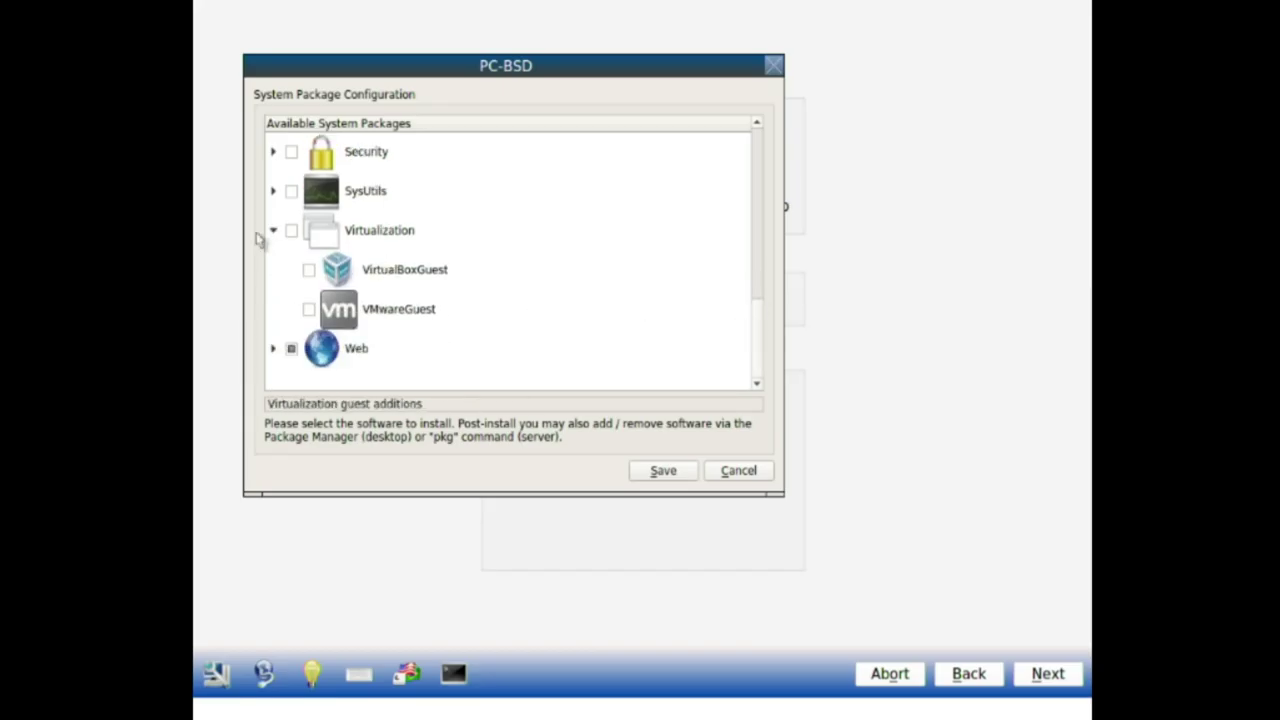
{"action": "left_click", "coordinate": [274, 231]}
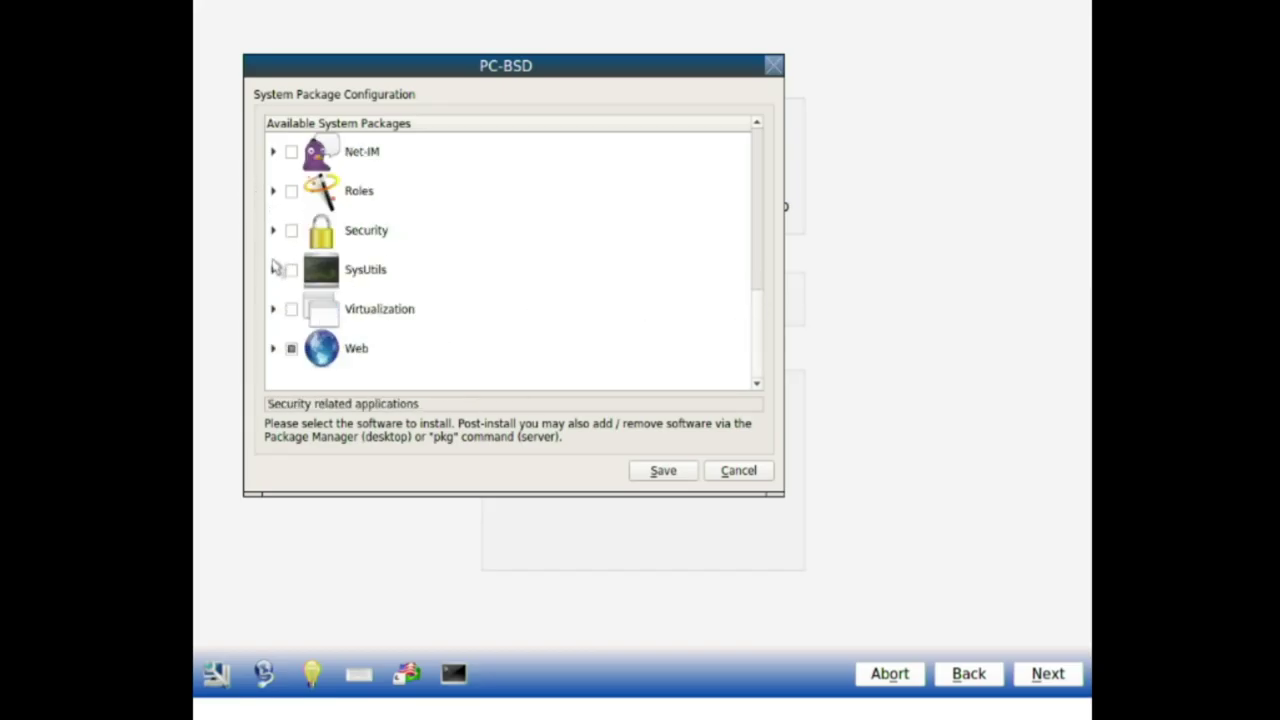
{"action": "left_click", "coordinate": [274, 268]}
{"action": "left_click", "coordinate": [274, 268]}
{"action": "left_click", "coordinate": [274, 231]}
{"action": "left_click", "coordinate": [274, 231]}
{"action": "left_click", "coordinate": [274, 193]}
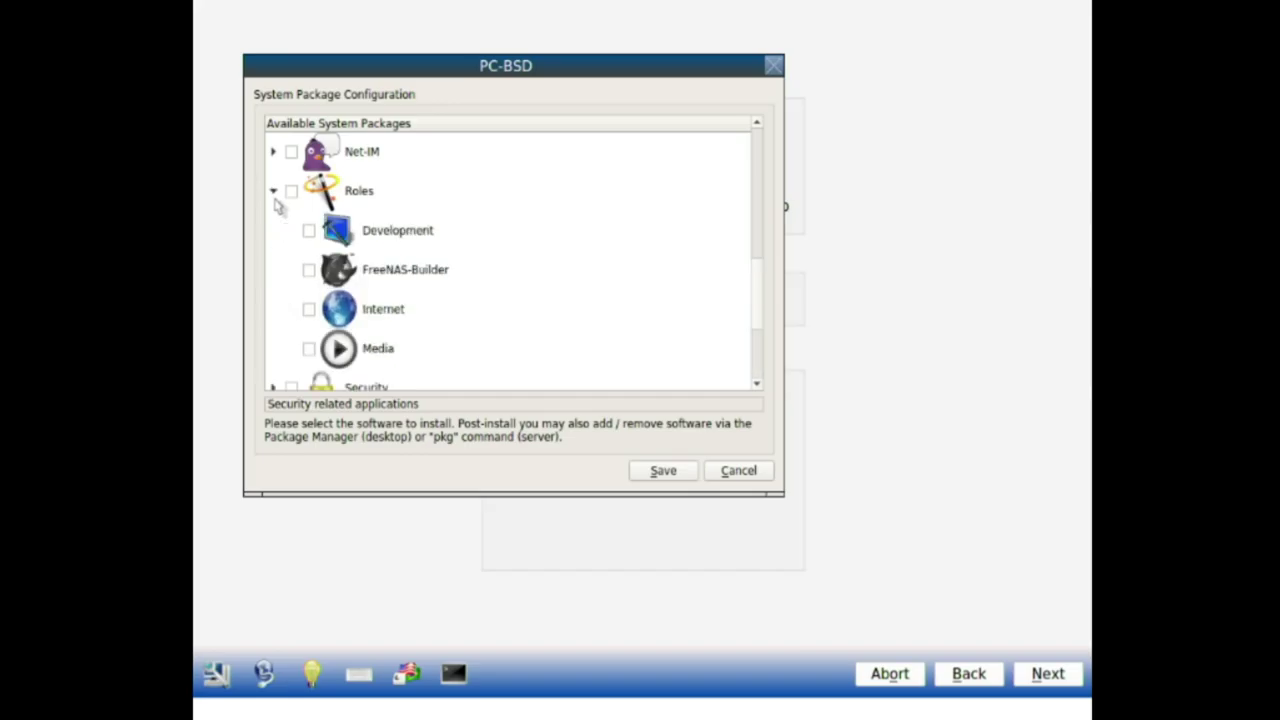
{"action": "left_click", "coordinate": [274, 191]}
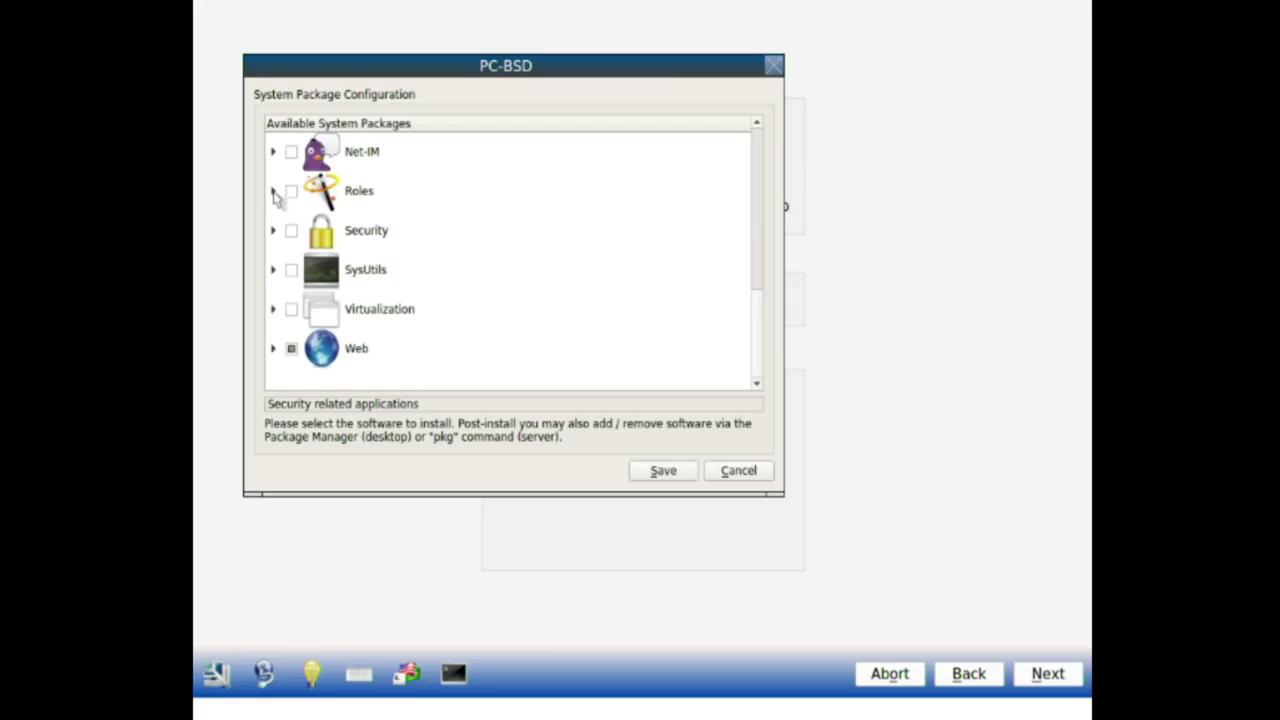
{"action": "left_click", "coordinate": [274, 191]}
{"action": "left_click", "coordinate": [274, 191]}
{"action": "left_click", "coordinate": [273, 152]}
{"action": "left_click", "coordinate": [273, 152]}
Step: Review the Net and MediaCenter packages, then save the package selection
{"action": "left_click_drag", "start_coordinate": [763, 317], "coordinate": [765, 250]}
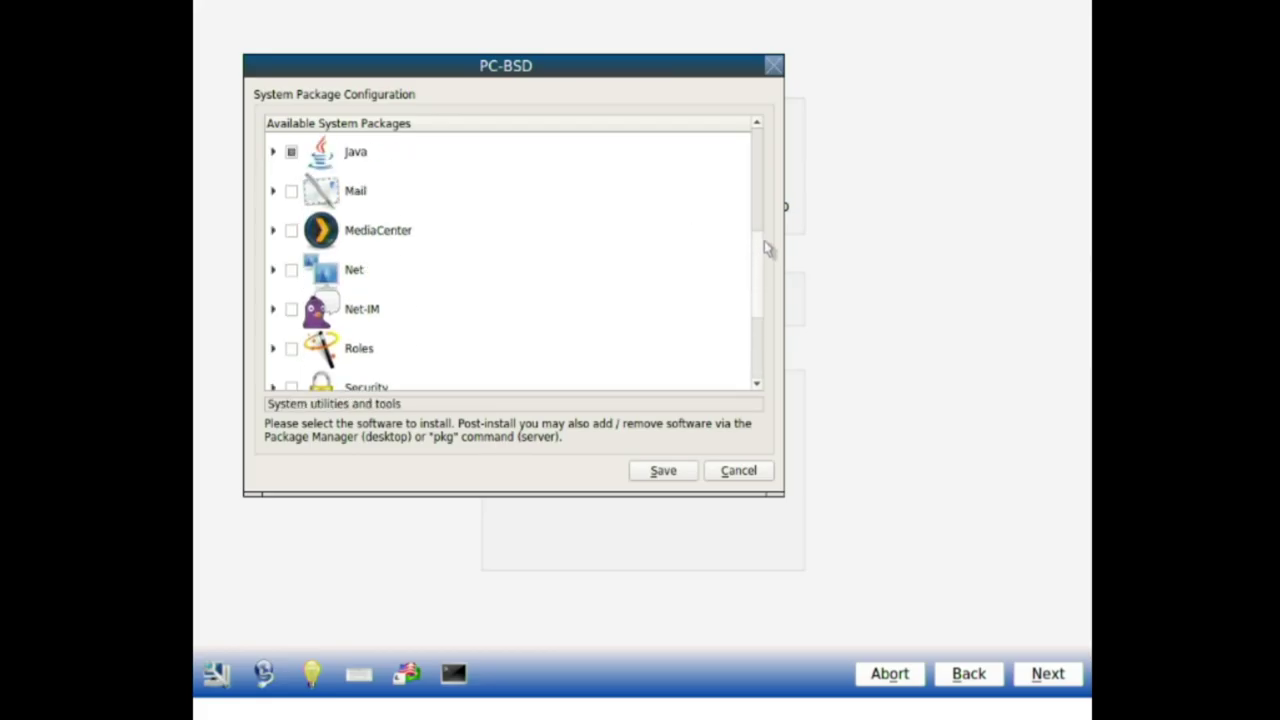
{"action": "left_click", "coordinate": [274, 268]}
{"action": "left_click", "coordinate": [274, 268]}
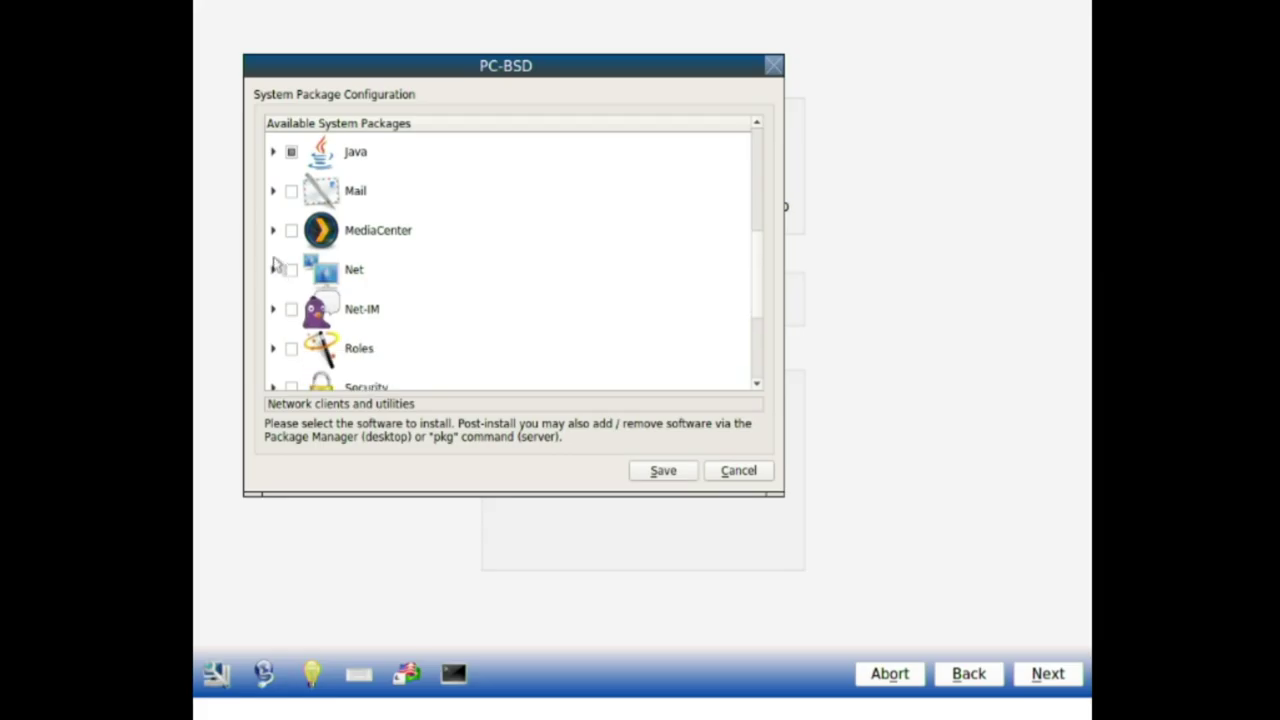
{"action": "left_click", "coordinate": [273, 230]}
{"action": "left_click", "coordinate": [273, 230]}
{"action": "left_click_drag", "start_coordinate": [766, 306], "coordinate": [760, 186]}
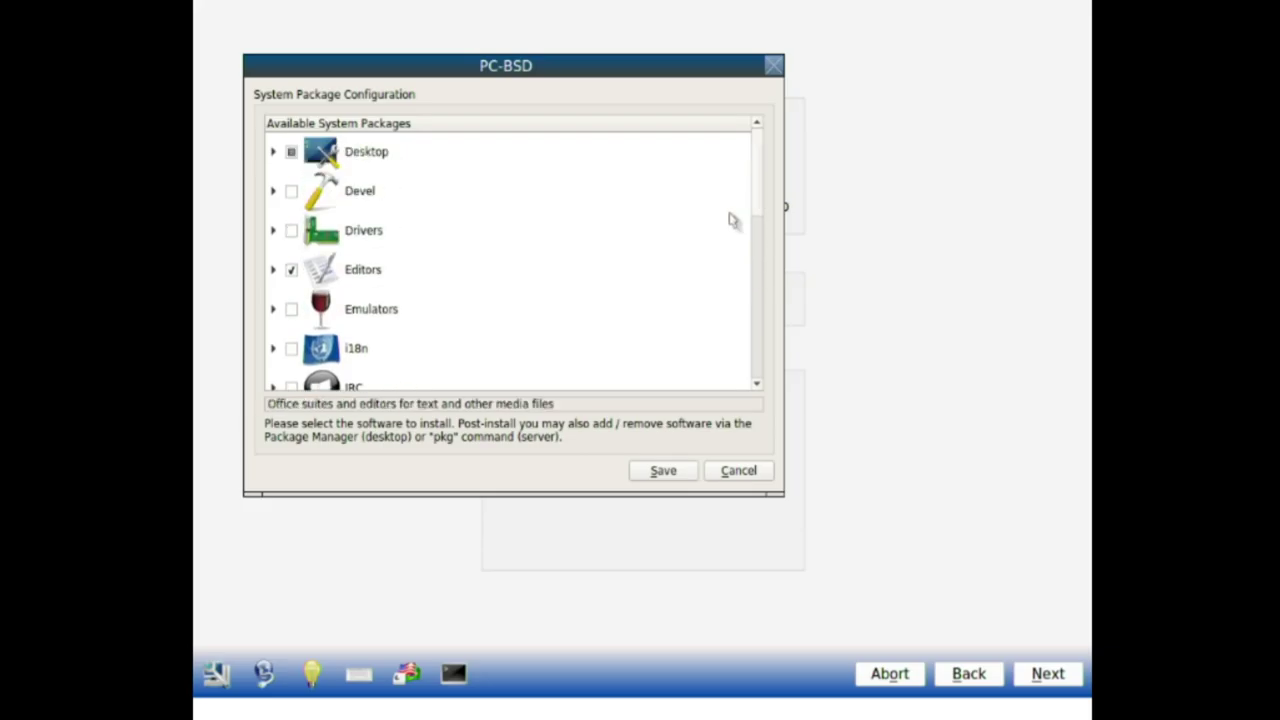
{"action": "left_click", "coordinate": [662, 471]}
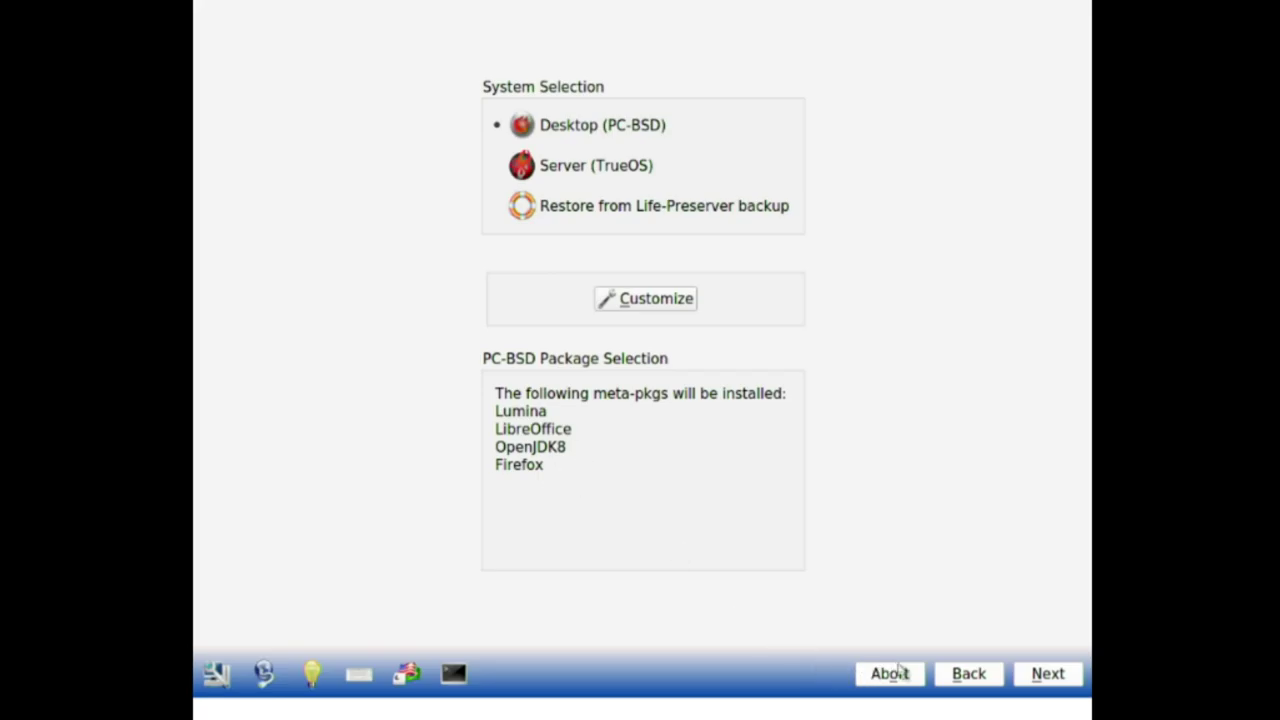
Step: Advance to Disk Selection and open the disk setup wizard
{"action": "left_click", "coordinate": [1020, 677]}
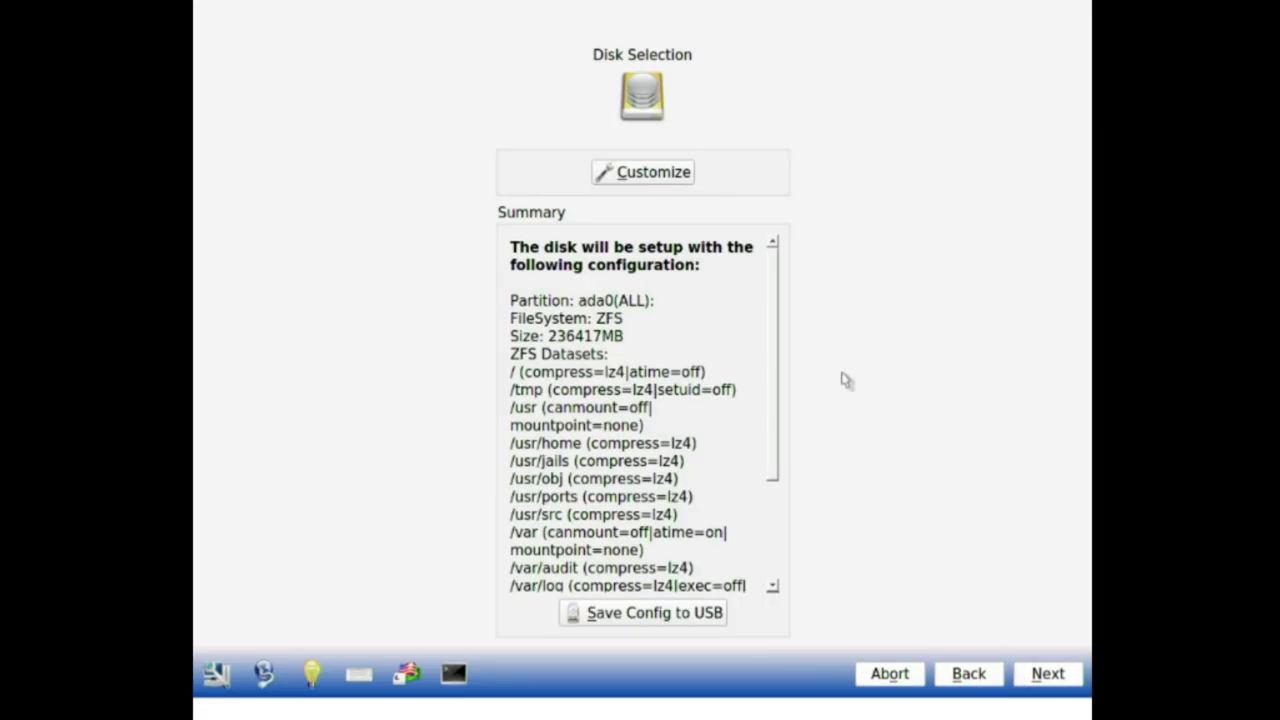
{"action": "left_click", "coordinate": [672, 172]}
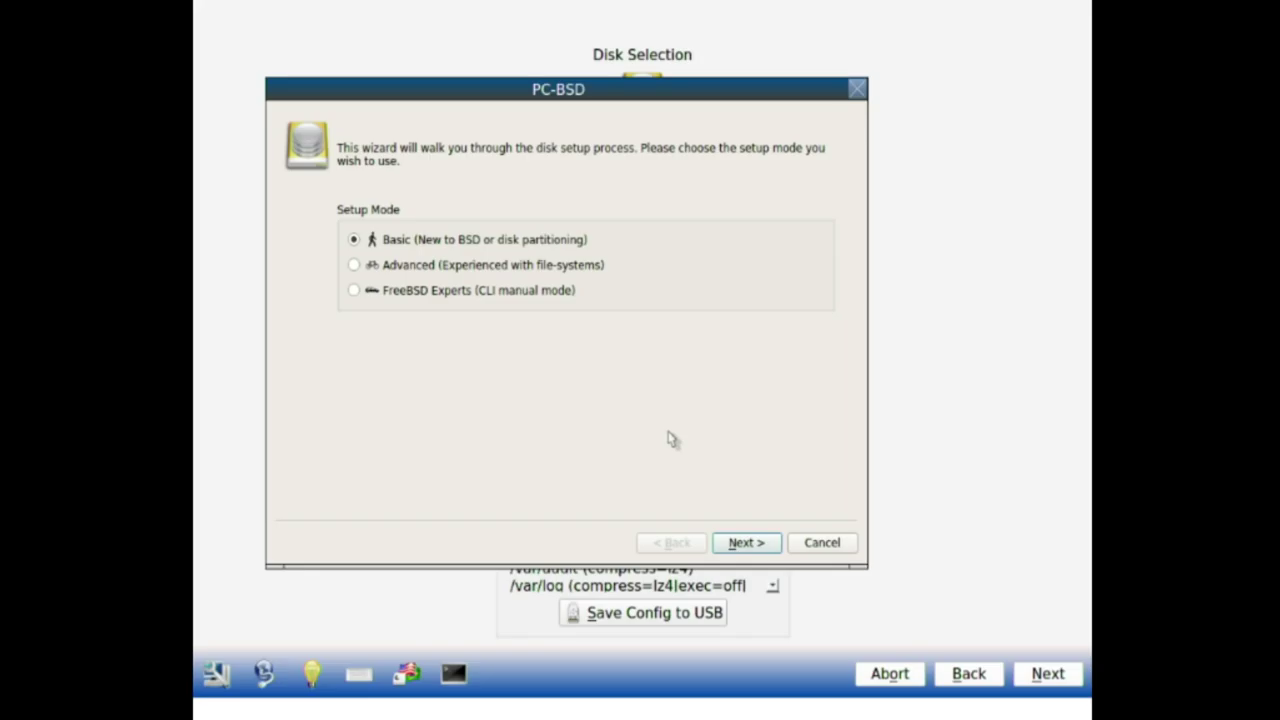
Step: In Basic mode, use the entire ada0 disk, giving 2000MB swap and a ZFS partition
{"action": "left_click", "coordinate": [731, 544]}
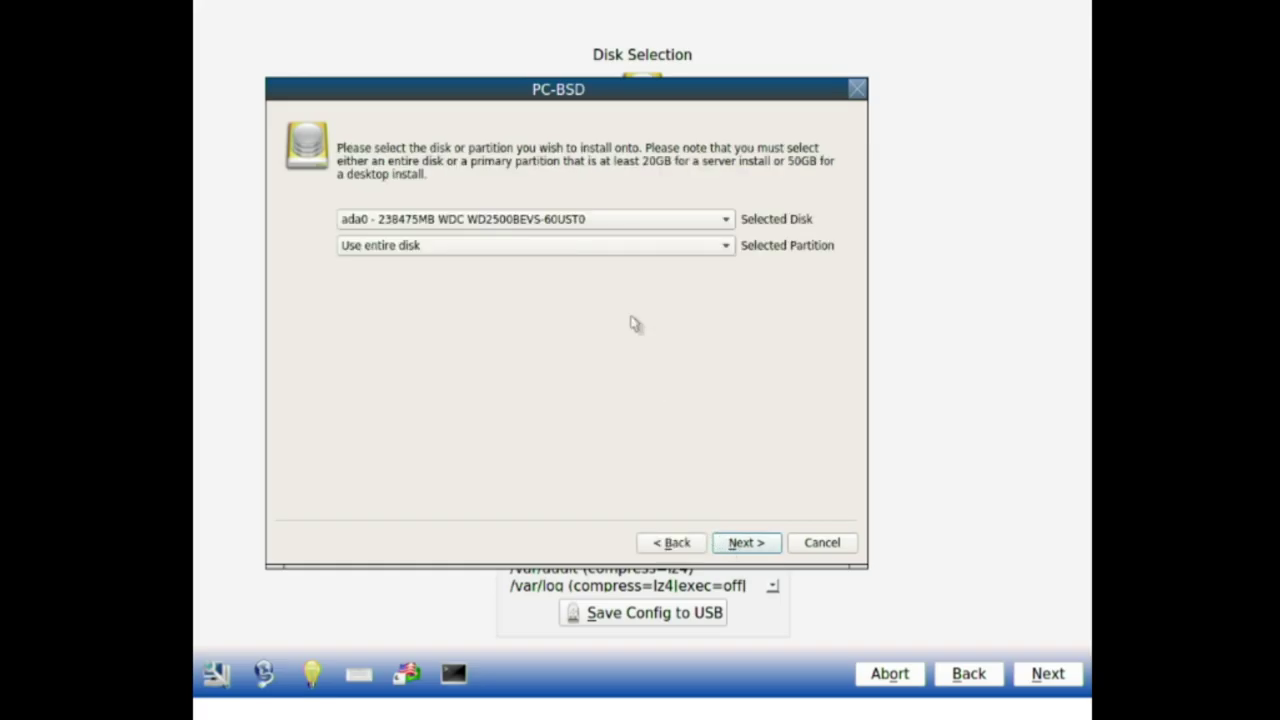
{"action": "left_click", "coordinate": [612, 222]}
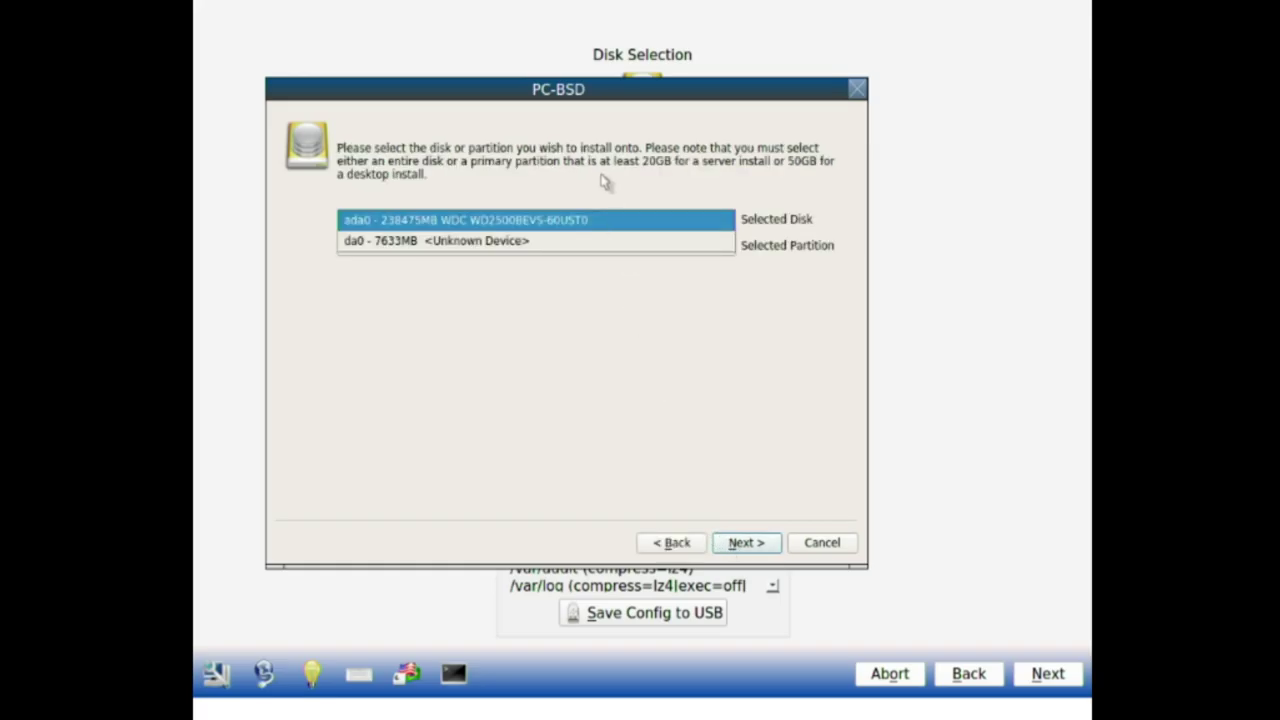
{"action": "left_click", "coordinate": [602, 185]}
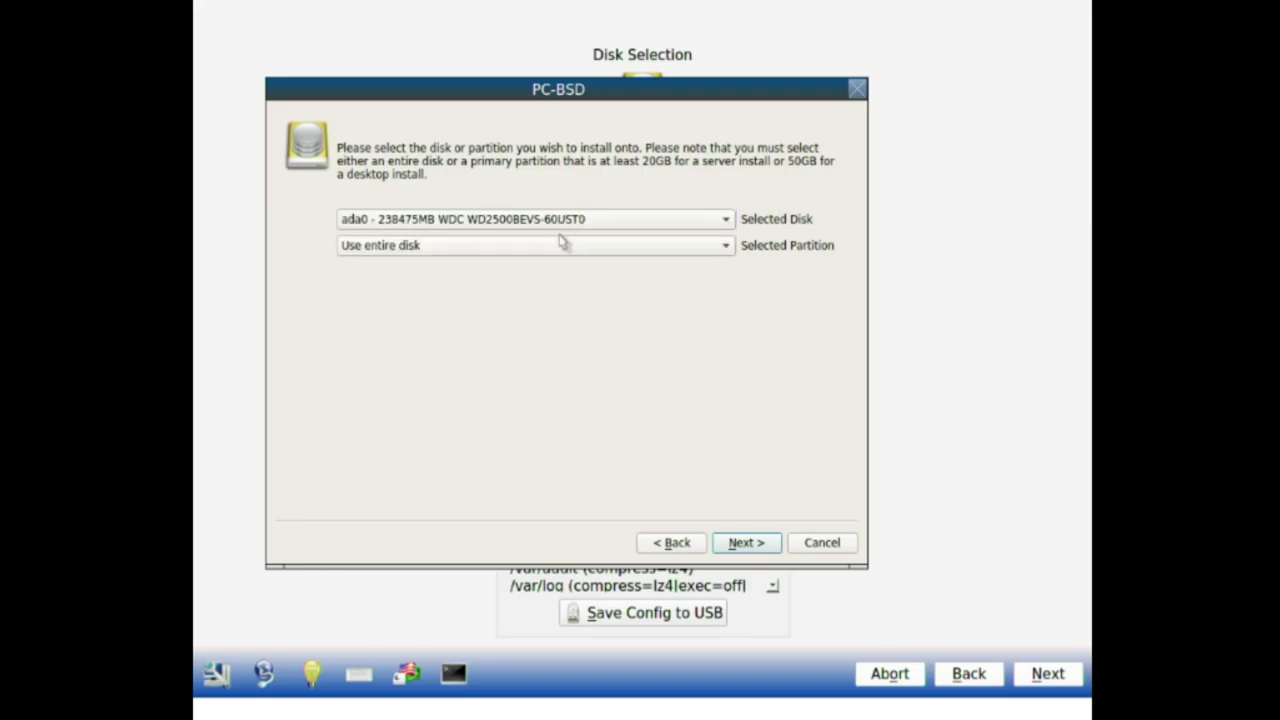
{"action": "left_click", "coordinate": [557, 246]}
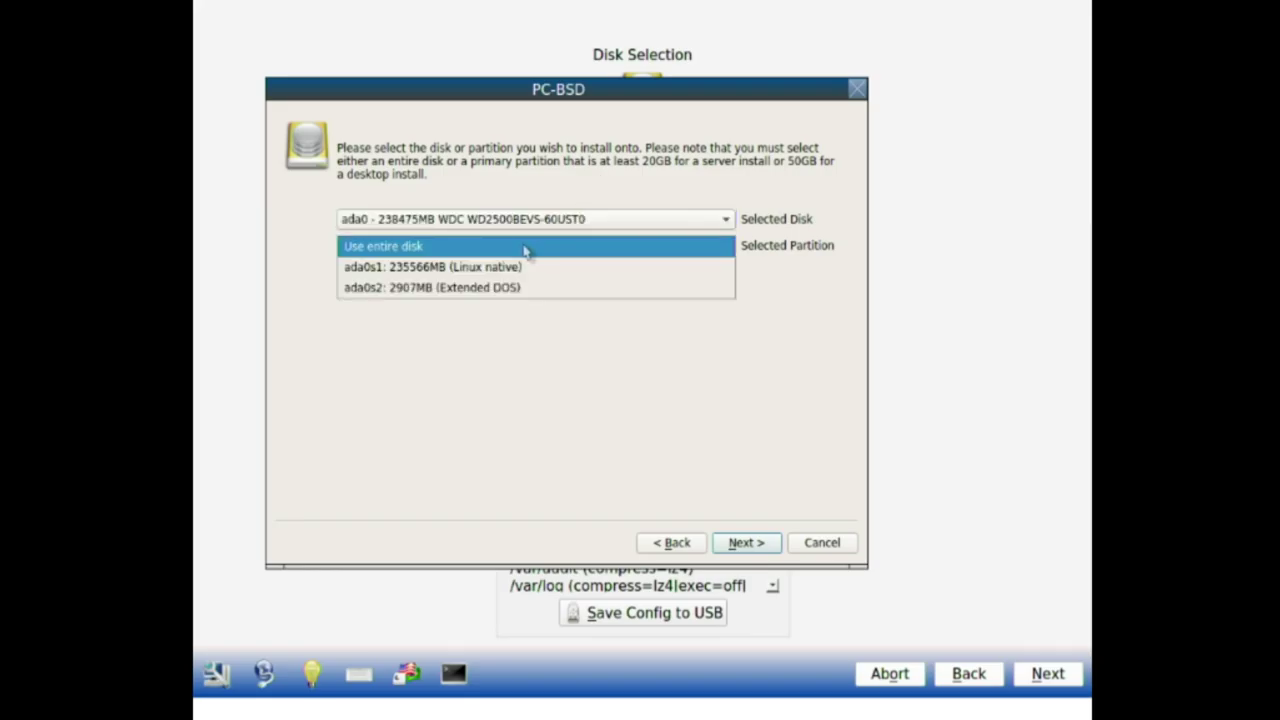
{"action": "left_click", "coordinate": [525, 248]}
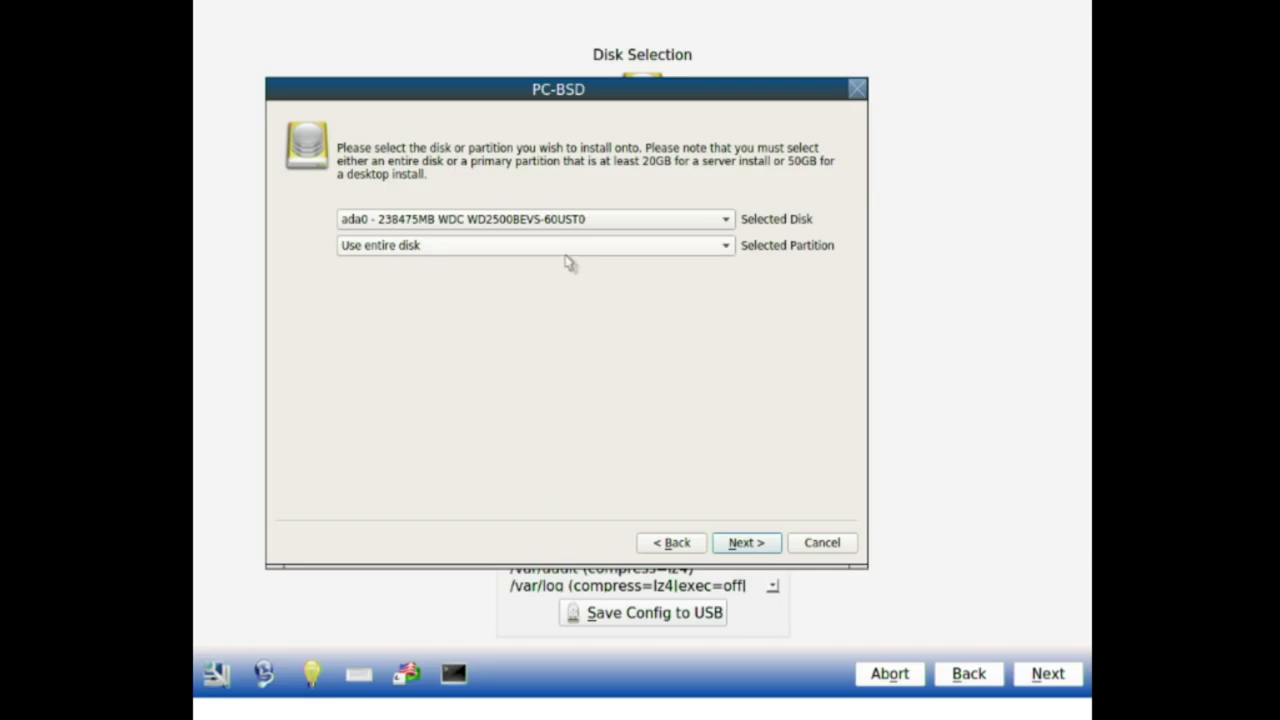
{"action": "left_click", "coordinate": [727, 548]}
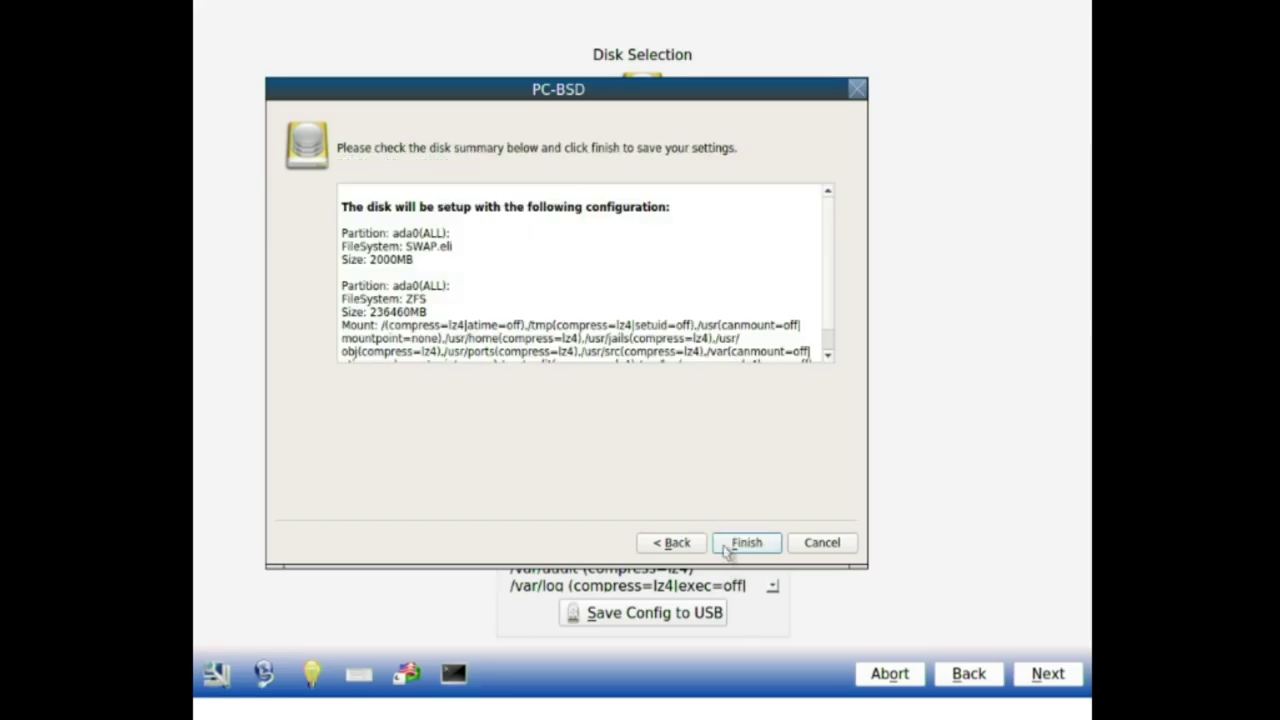
Step: Finish the disk wizard and confirm starting the customized-disk installation
{"action": "left_click", "coordinate": [745, 542]}
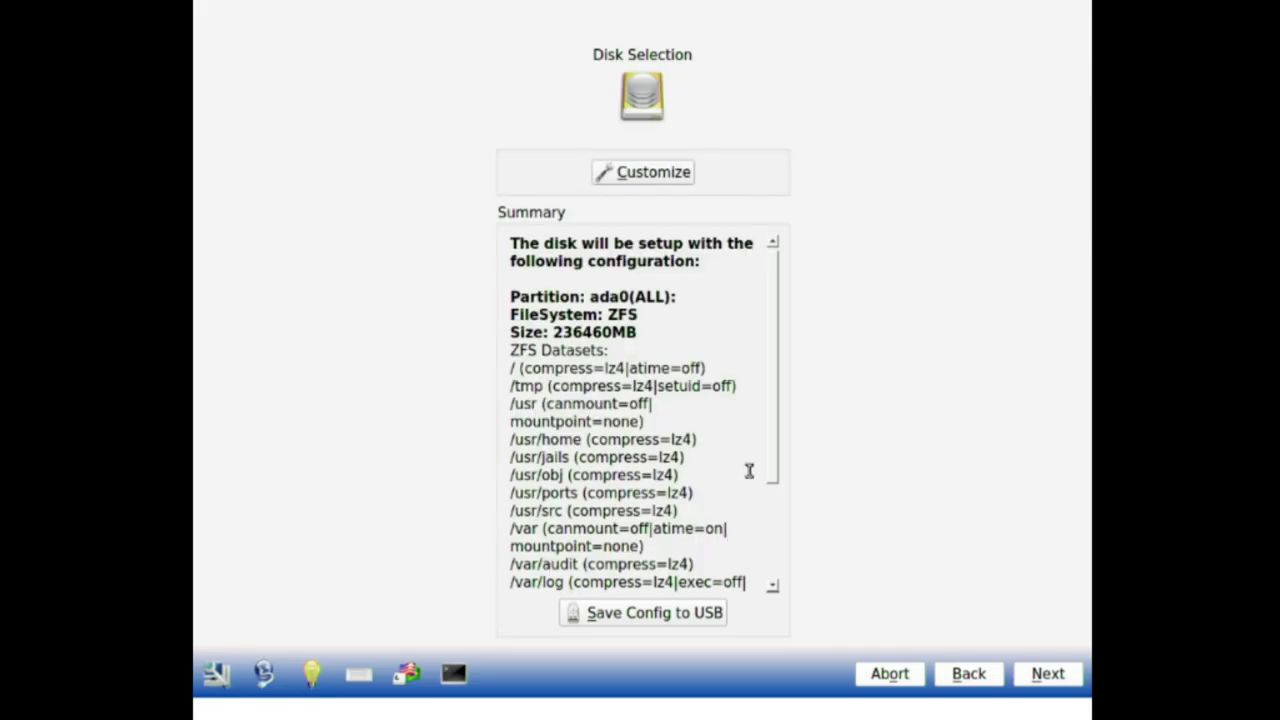
{"action": "mouse_move", "coordinate": [773, 443]}
{"action": "left_mouse_down"}
{"action": "mouse_move", "coordinate": [774, 545]}
{"action": "mouse_move", "coordinate": [777, 434]}
{"action": "left_mouse_up"}
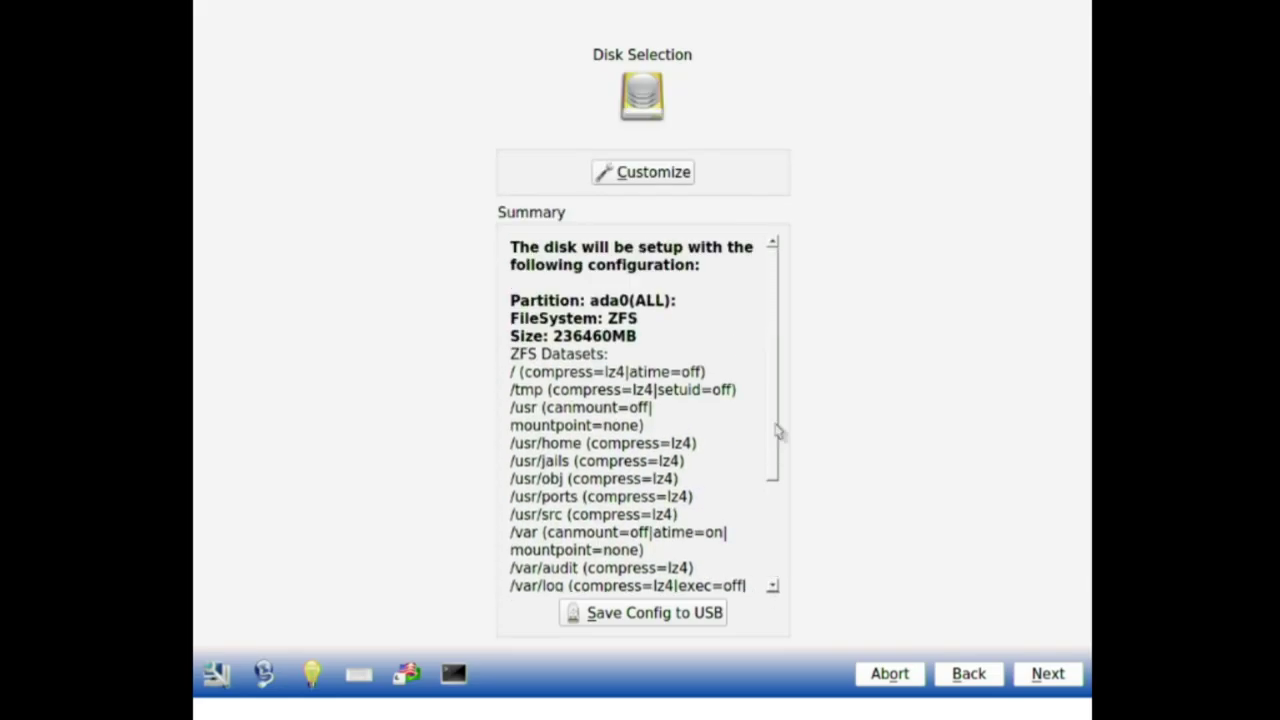
{"action": "left_click", "coordinate": [1040, 678]}
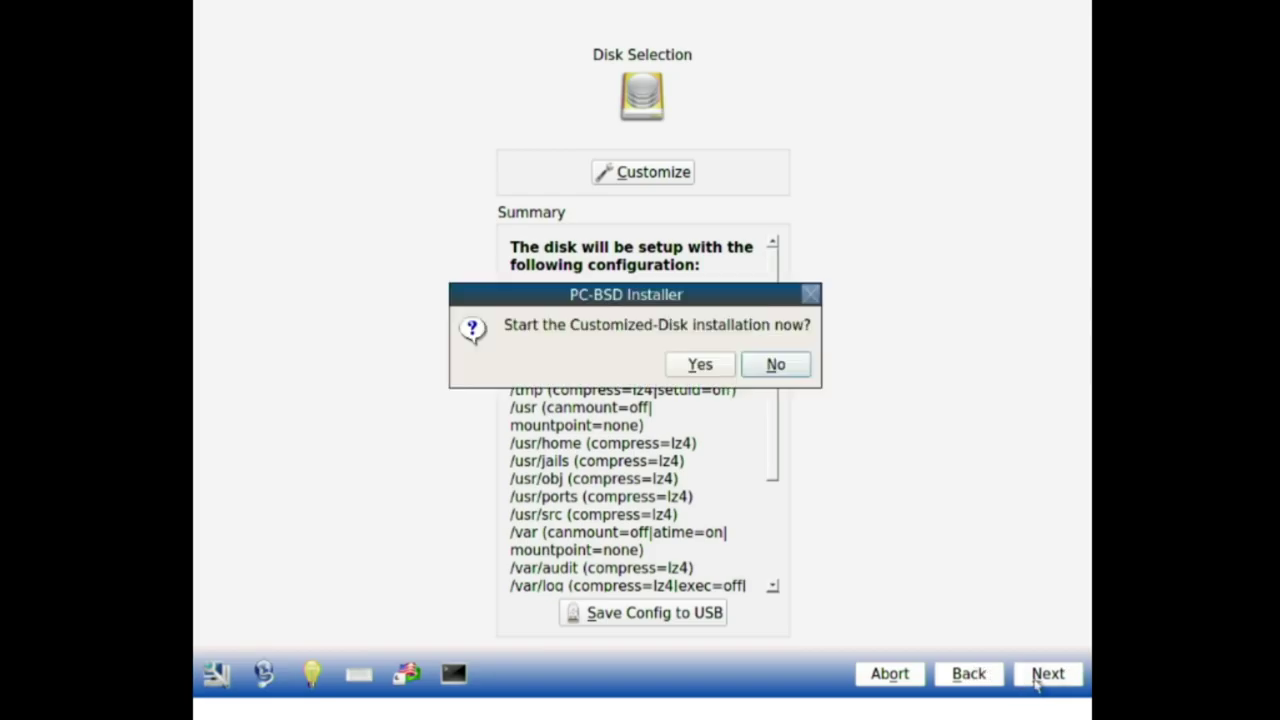
{"action": "left_click", "coordinate": [697, 366]}
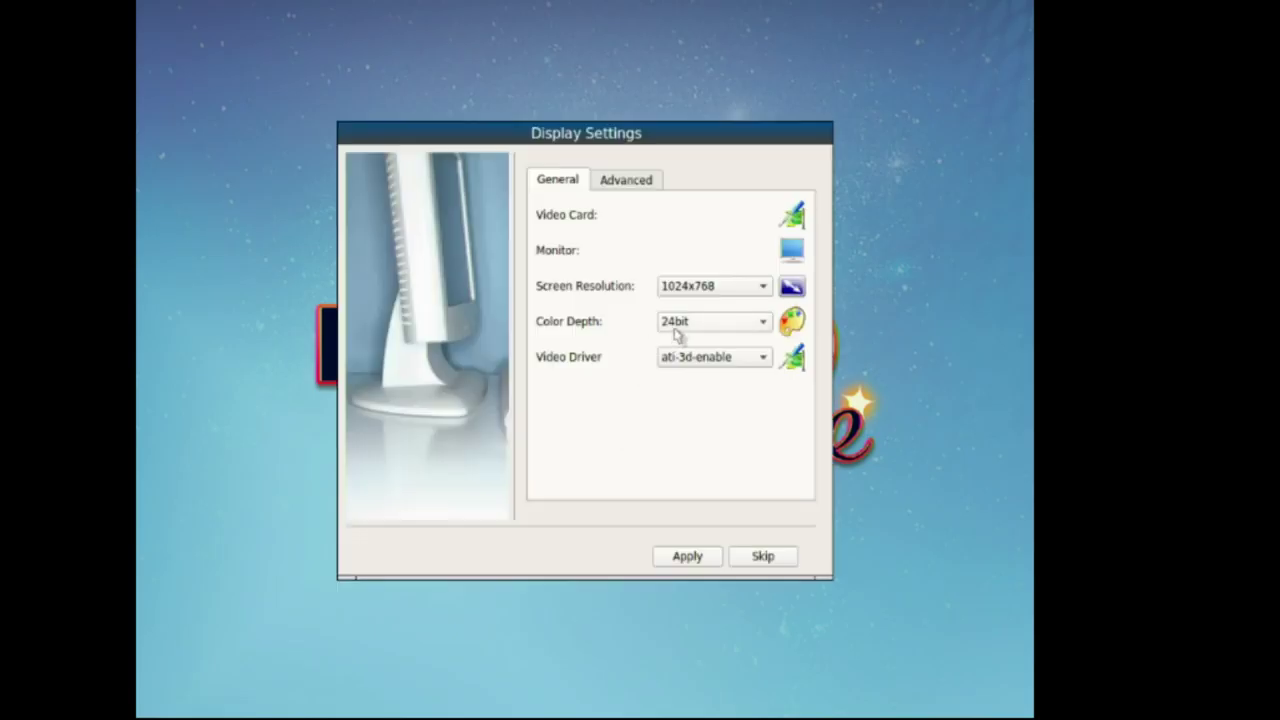
Step: Try 1366x768 resolution, then pick 1360x768 and keep 24bit colour depth
{"action": "left_click", "coordinate": [681, 290]}
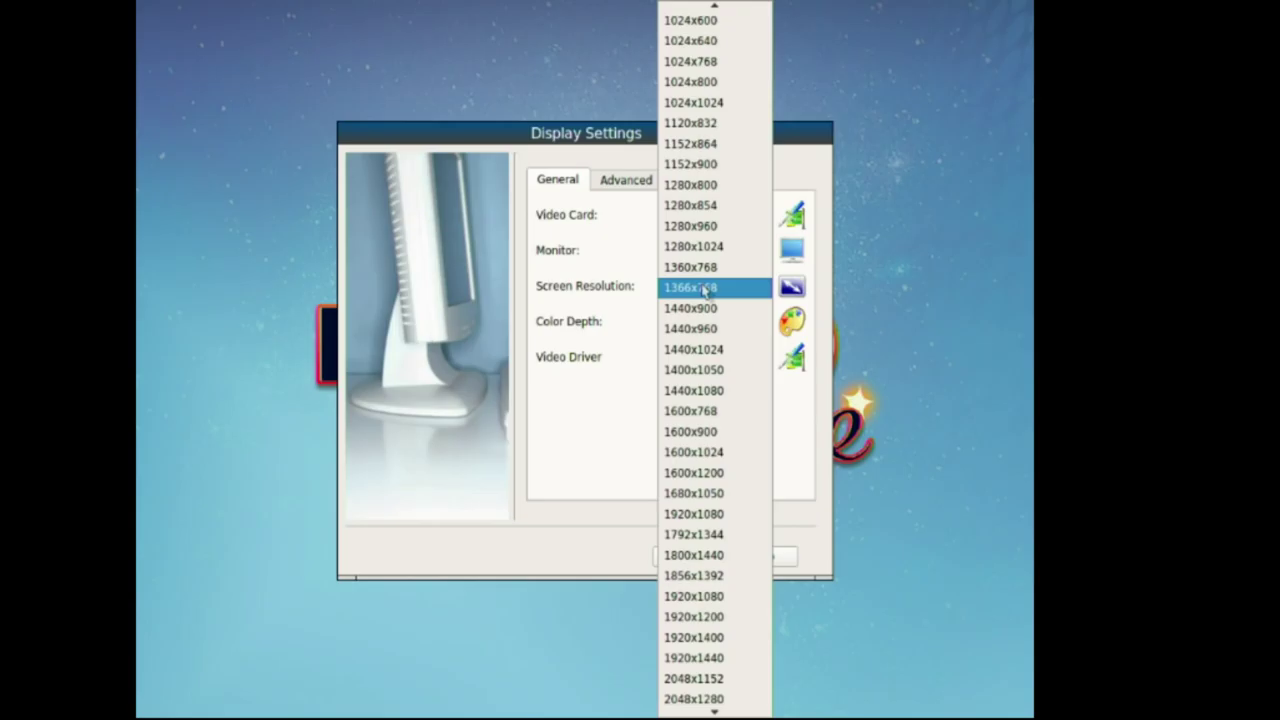
{"action": "left_click", "coordinate": [705, 288]}
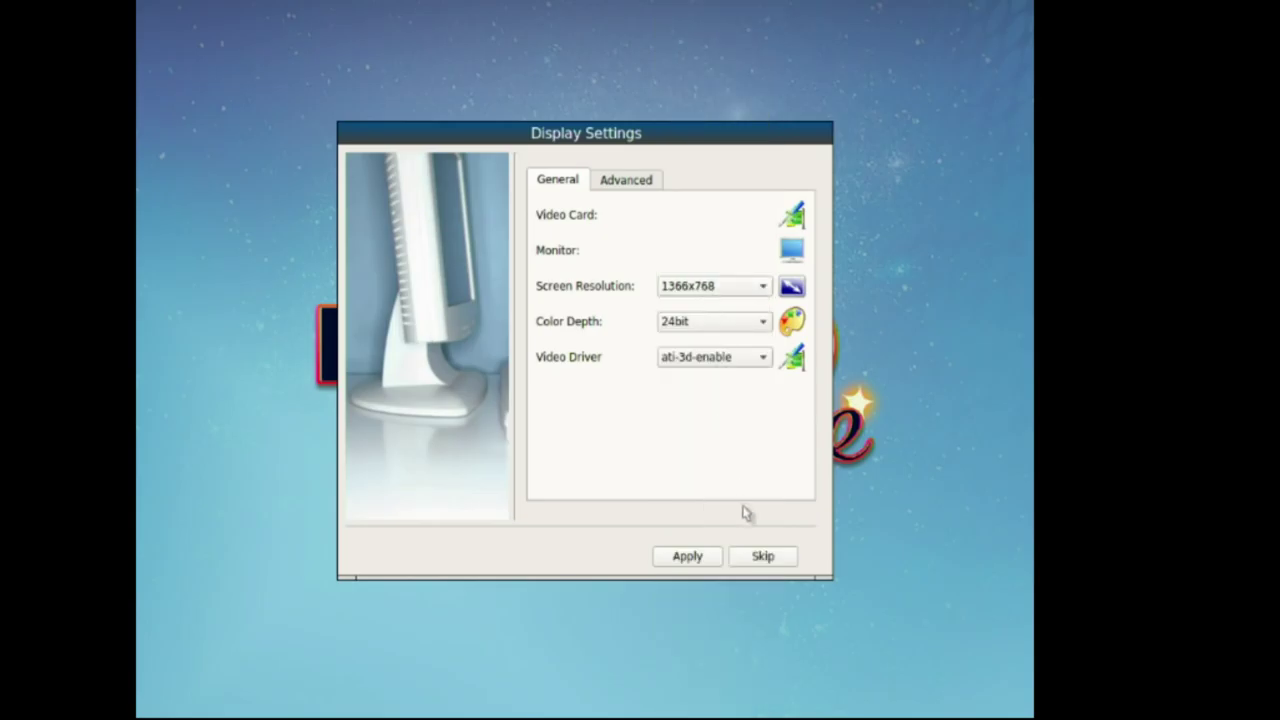
{"action": "left_click", "coordinate": [705, 556]}
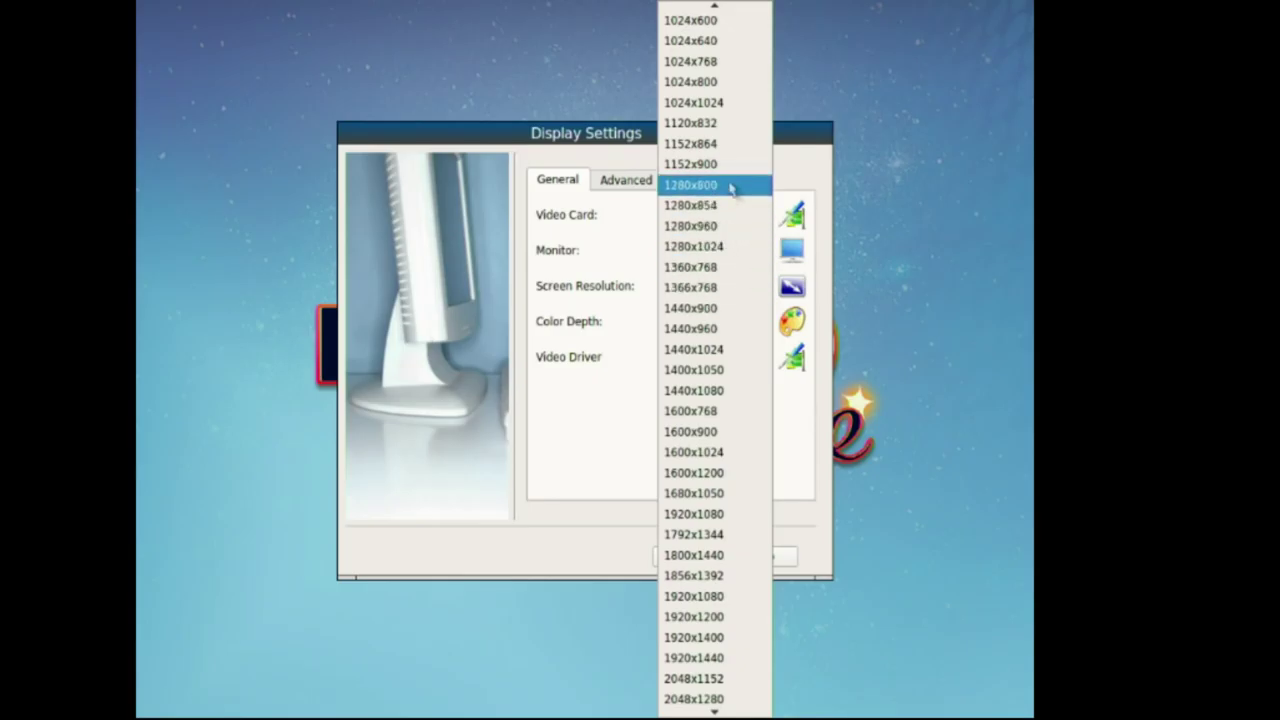
{"action": "scroll", "coordinate": [731, 380], "scroll_direction": "up", "scroll_amount": 1}
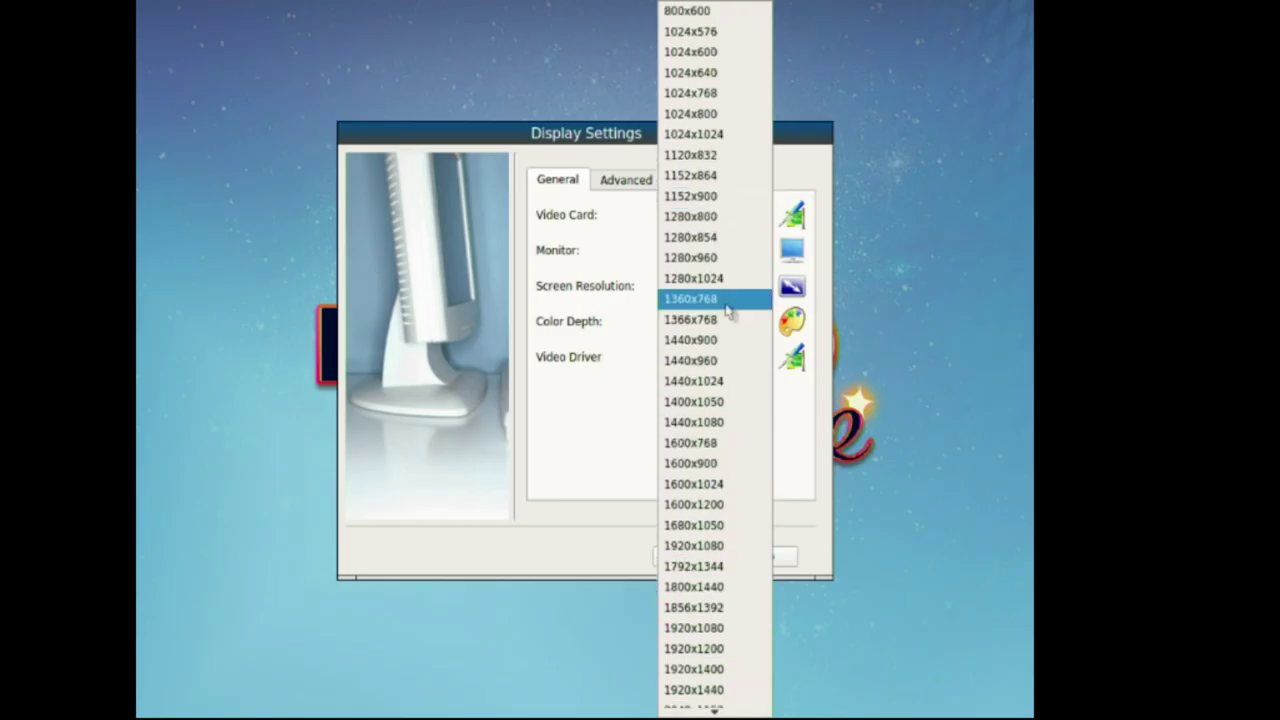
{"action": "left_click", "coordinate": [731, 299]}
{"action": "left_click", "coordinate": [709, 330]}
{"action": "left_click", "coordinate": [711, 333]}
Step: Switch the video driver to intel-3d-enable, set 1366x768 and apply the settings
{"action": "left_click", "coordinate": [677, 360]}
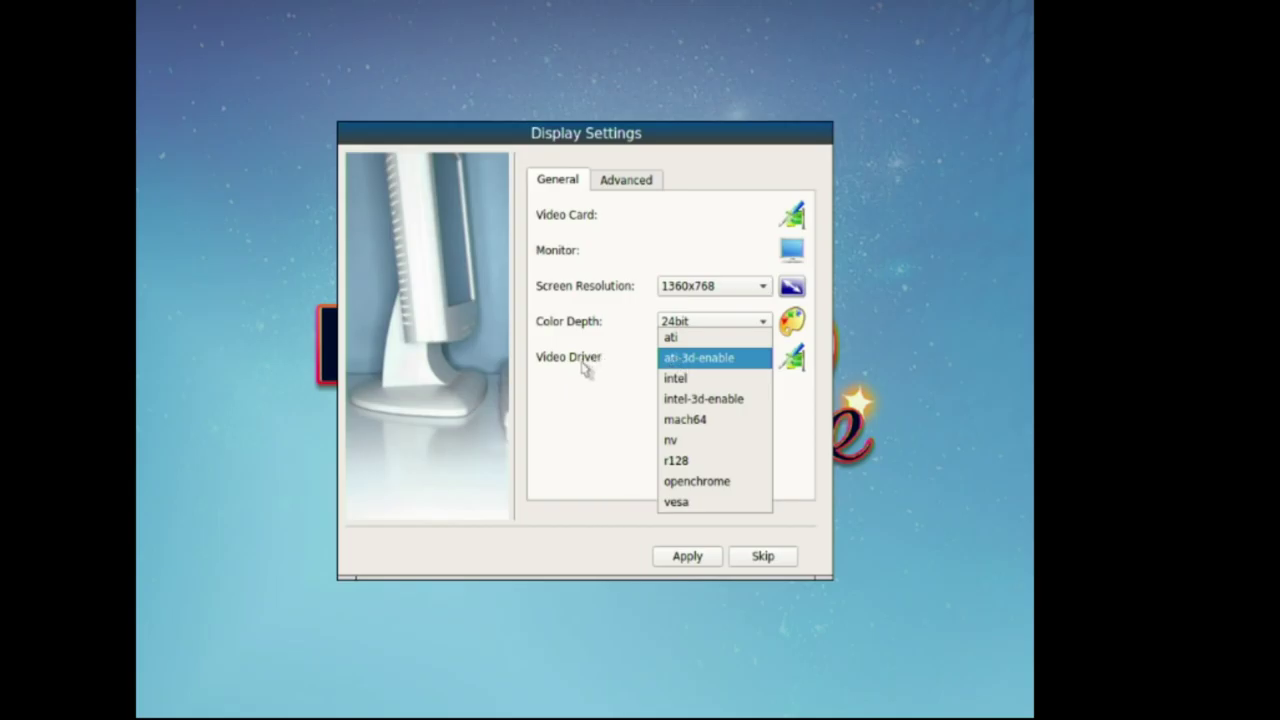
{"action": "left_click", "coordinate": [585, 369]}
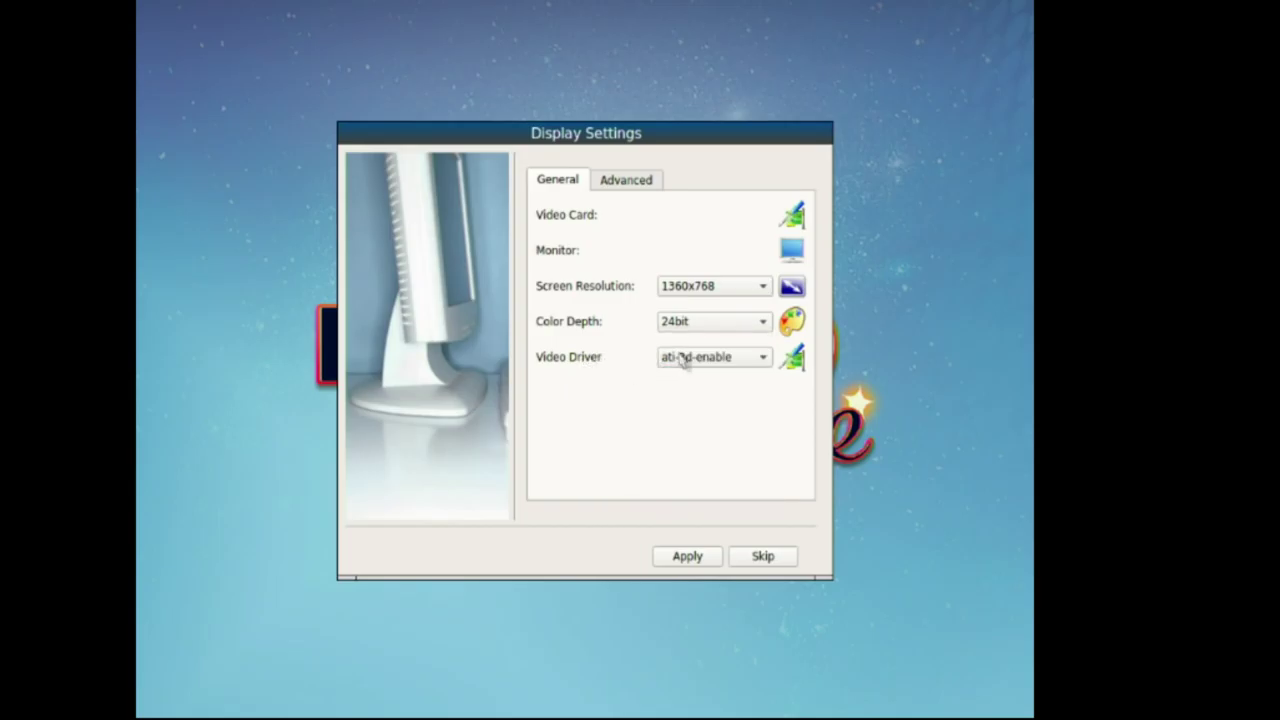
{"action": "left_click", "coordinate": [680, 362]}
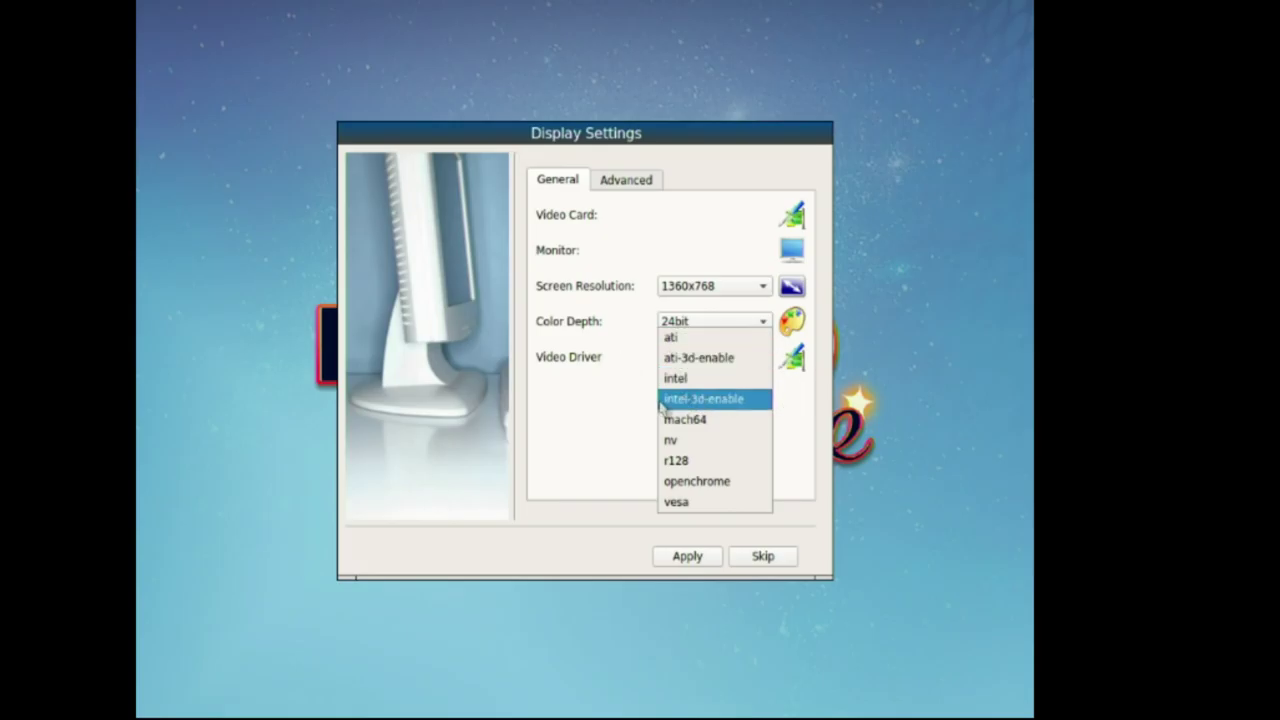
{"action": "left_click", "coordinate": [662, 400]}
{"action": "left_click", "coordinate": [697, 288]}
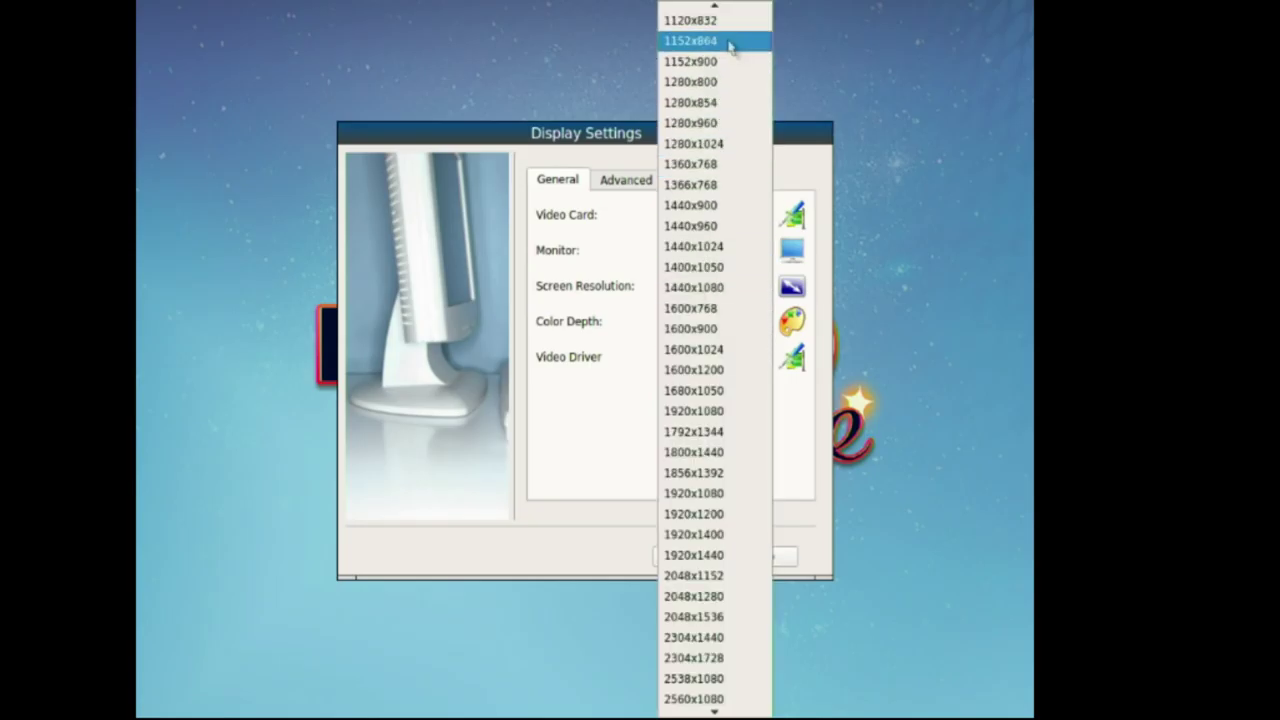
{"action": "left_click", "coordinate": [712, 185]}
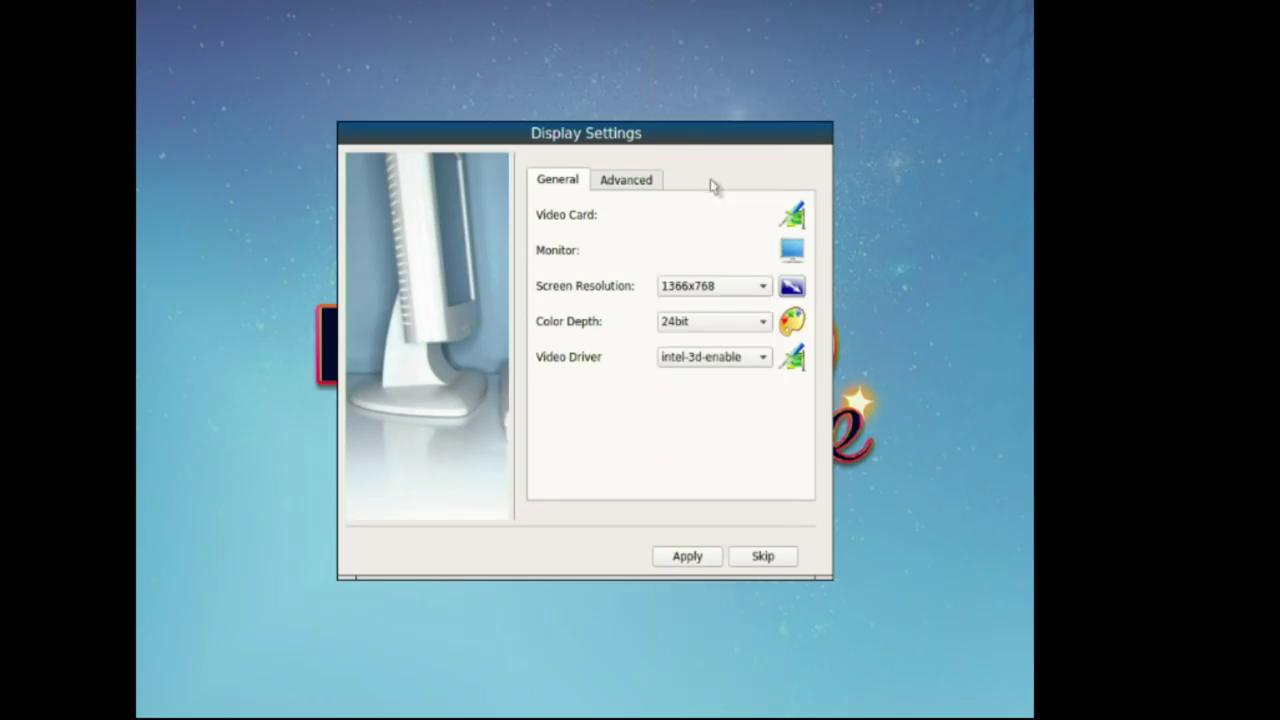
{"action": "left_click", "coordinate": [688, 558]}
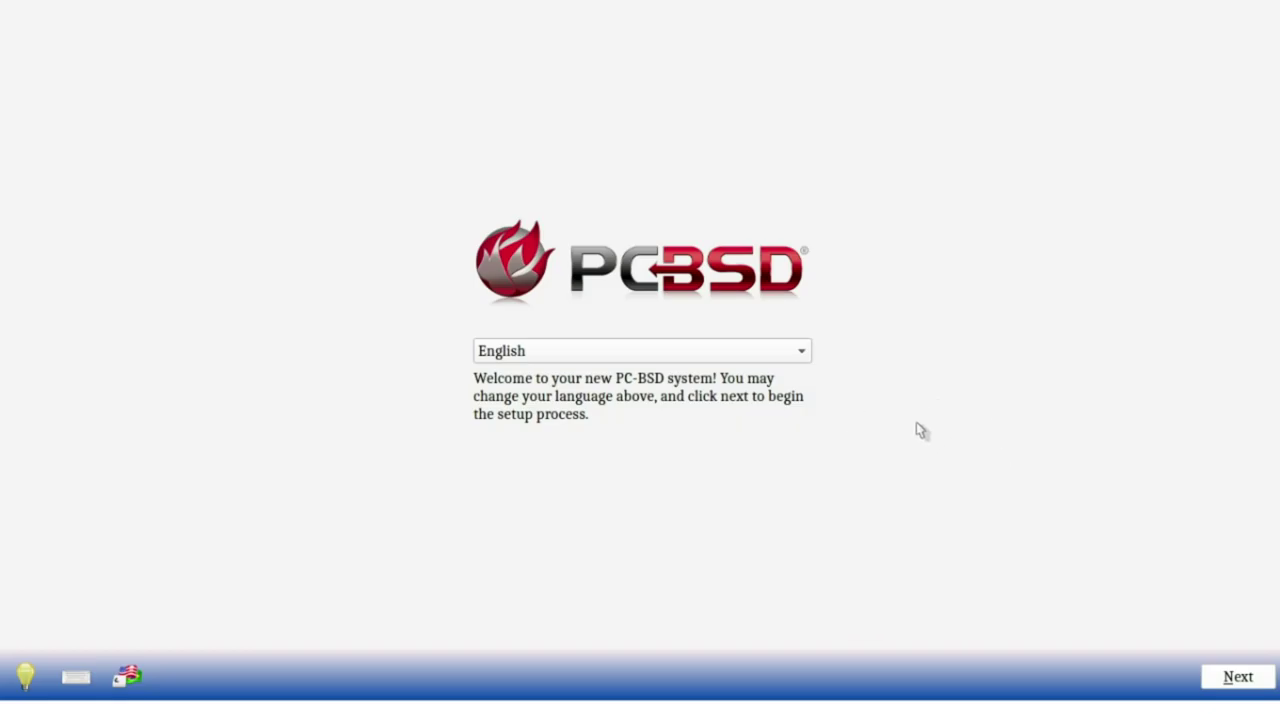
Step: Try Dansk as the installer language, switch back to English, and proceed to timezone setup
{"action": "left_click", "coordinate": [706, 356]}
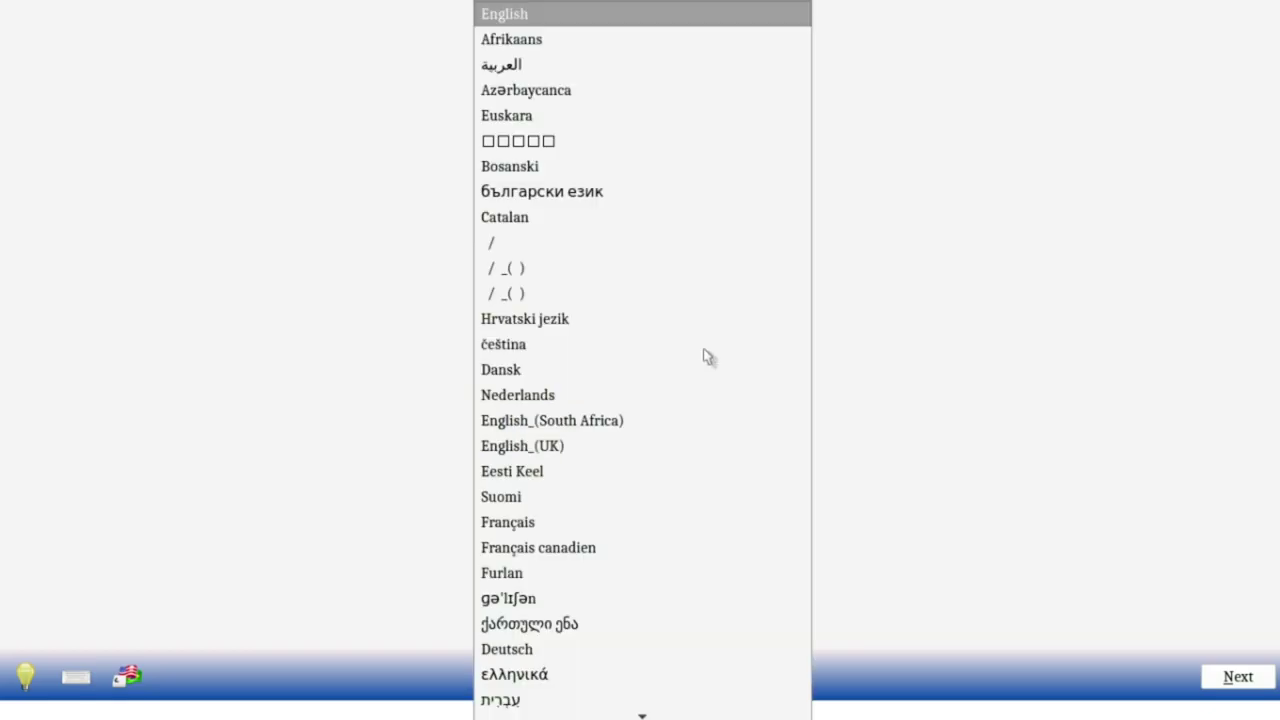
{"action": "left_click", "coordinate": [1046, 211]}
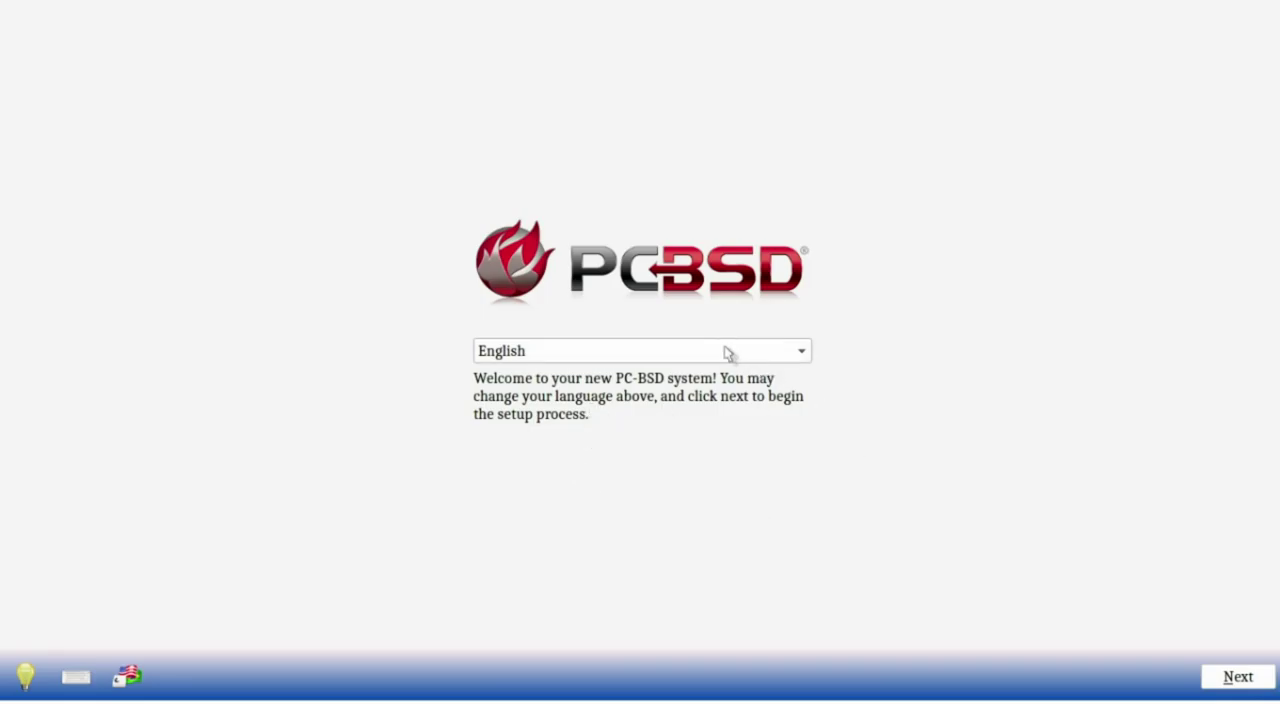
{"action": "left_click", "coordinate": [672, 351]}
{"action": "left_click", "coordinate": [1046, 309]}
{"action": "left_click", "coordinate": [757, 351]}
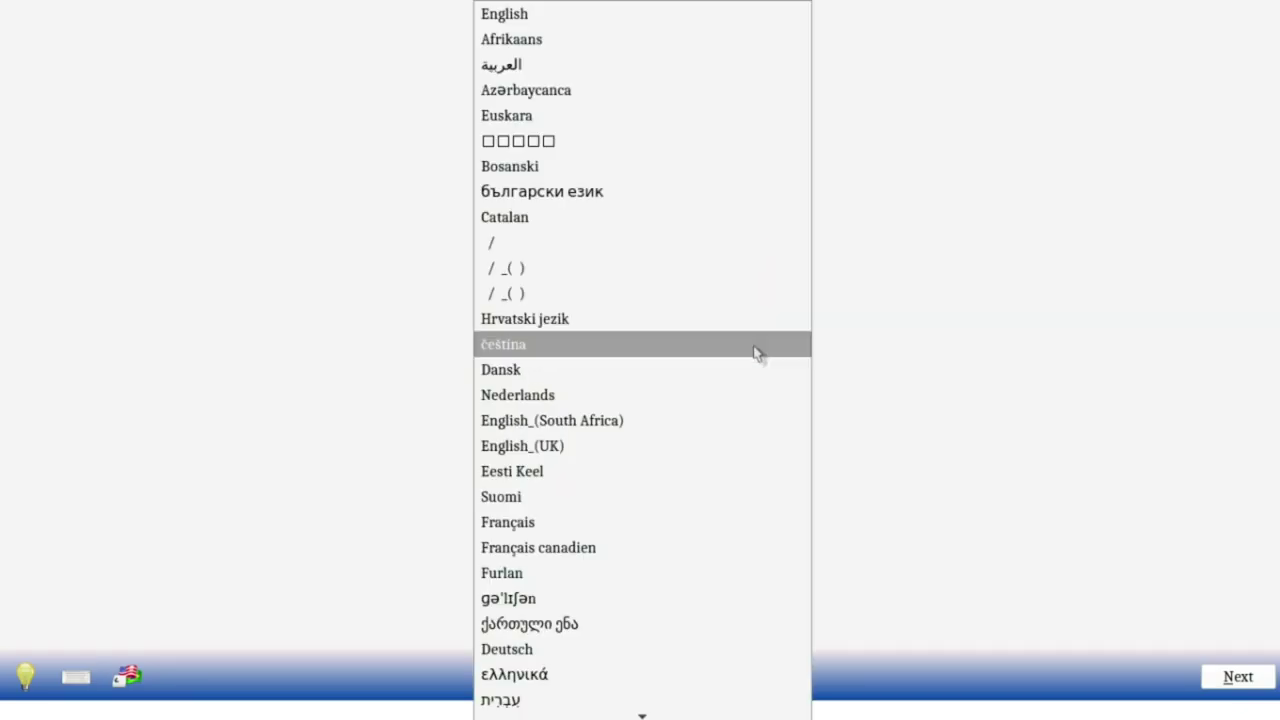
{"action": "left_click", "coordinate": [720, 376]}
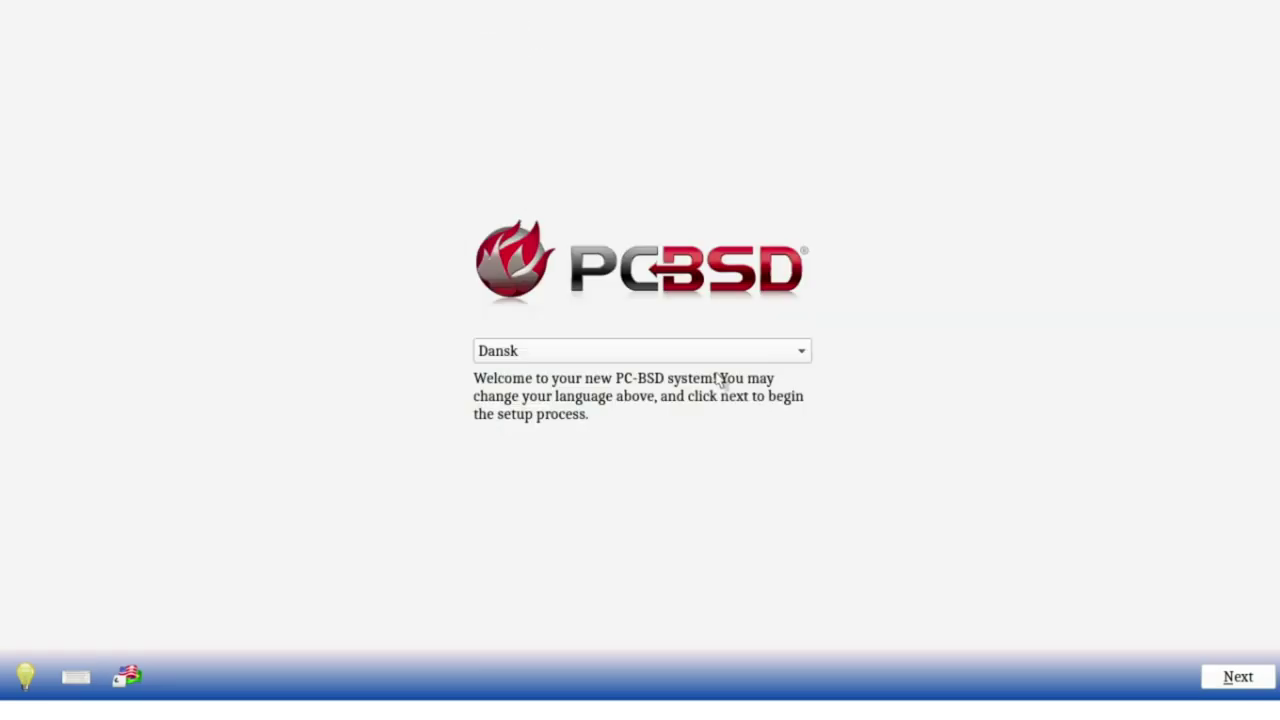
{"action": "left_click", "coordinate": [694, 357]}
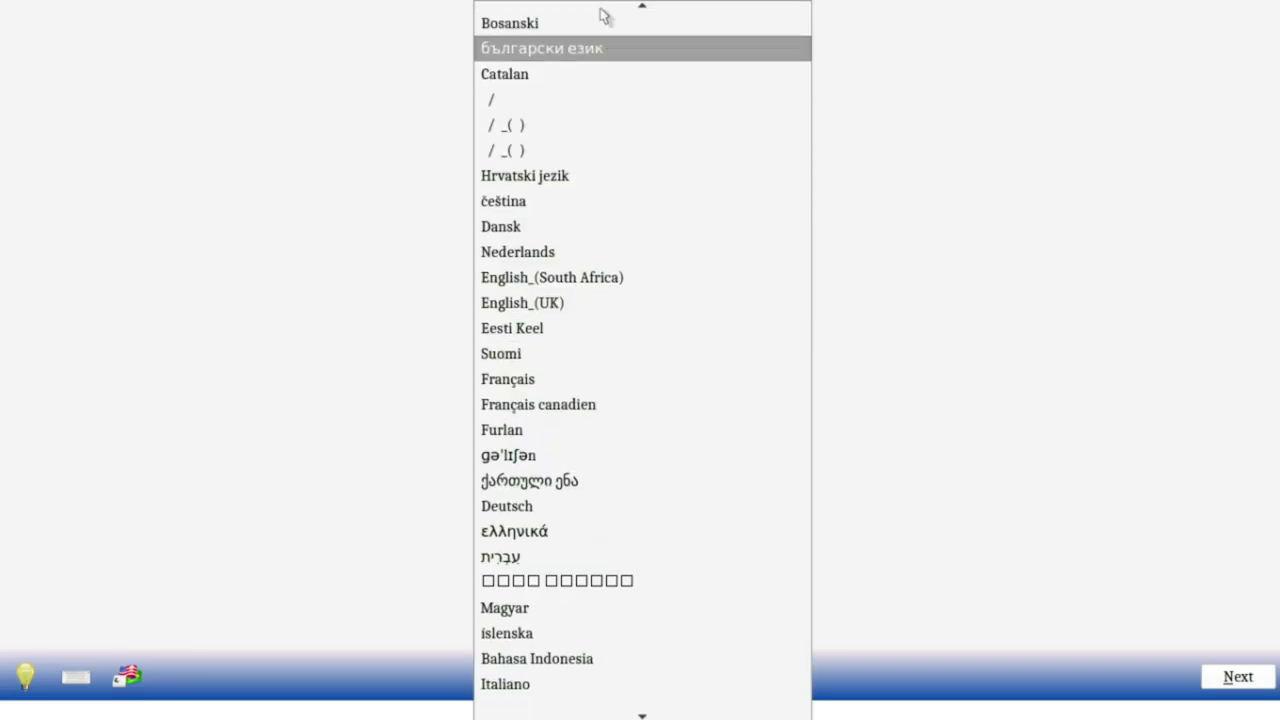
{"action": "left_click", "coordinate": [603, 12]}
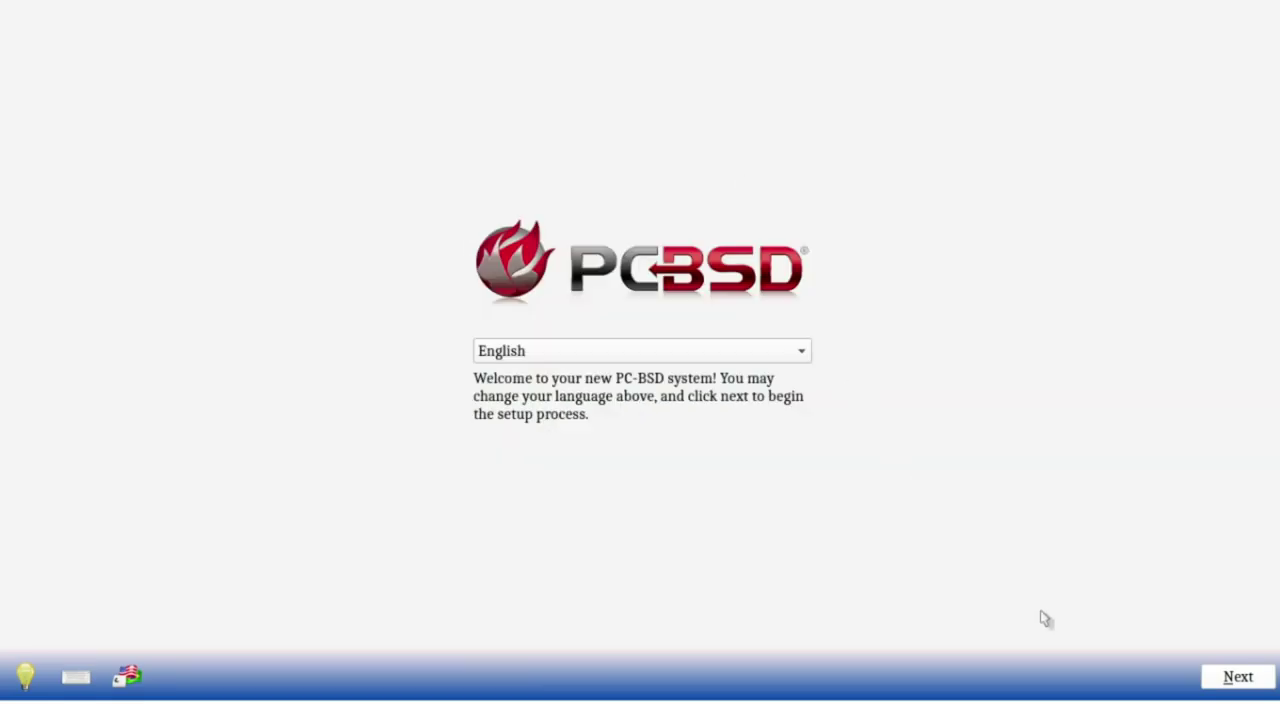
{"action": "left_click", "coordinate": [1240, 686]}
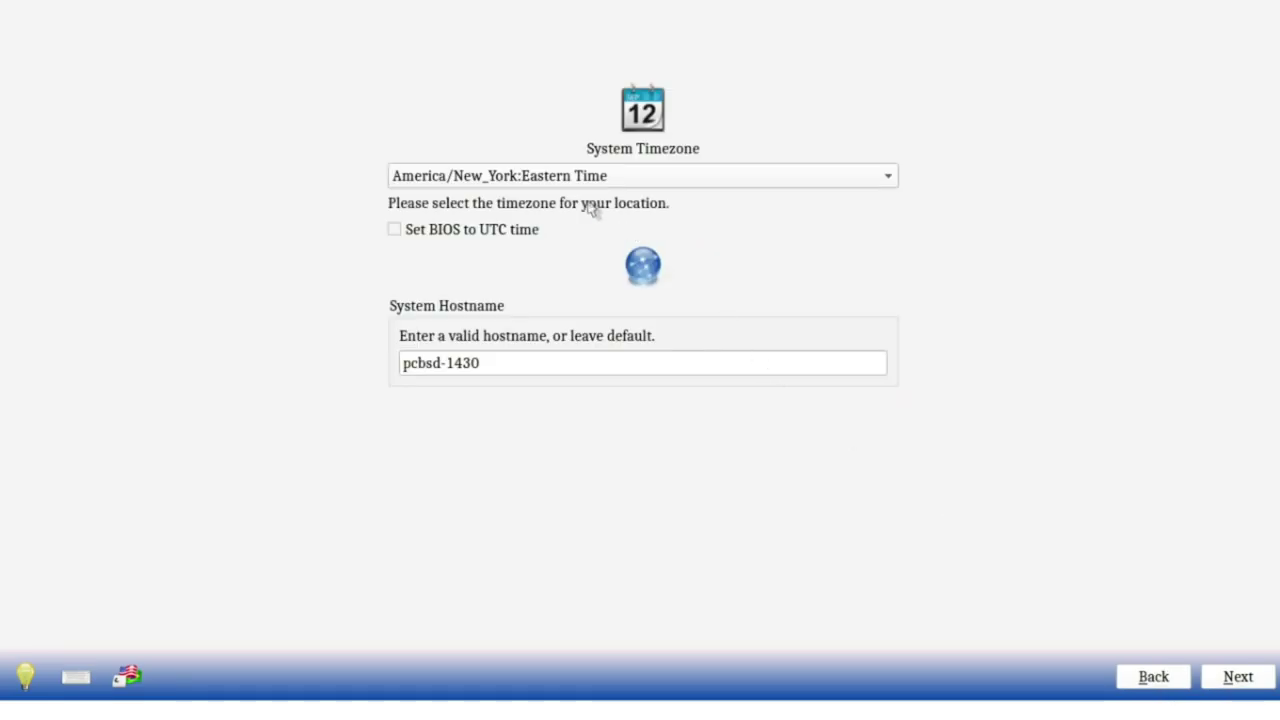
Step: Browse the timezone list down to Asia and back up to America/Chicago
{"action": "left_click", "coordinate": [566, 180]}
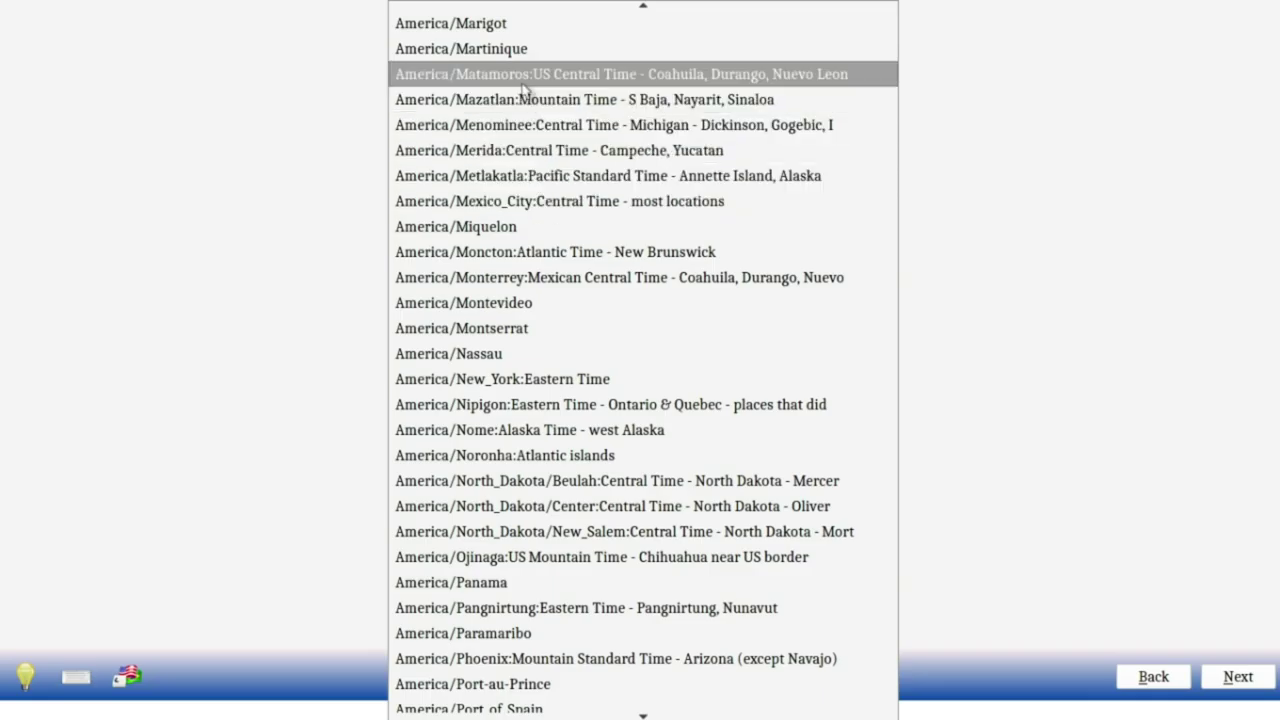
{"action": "scroll", "coordinate": [492, 33], "scroll_direction": "up", "scroll_amount": 1}
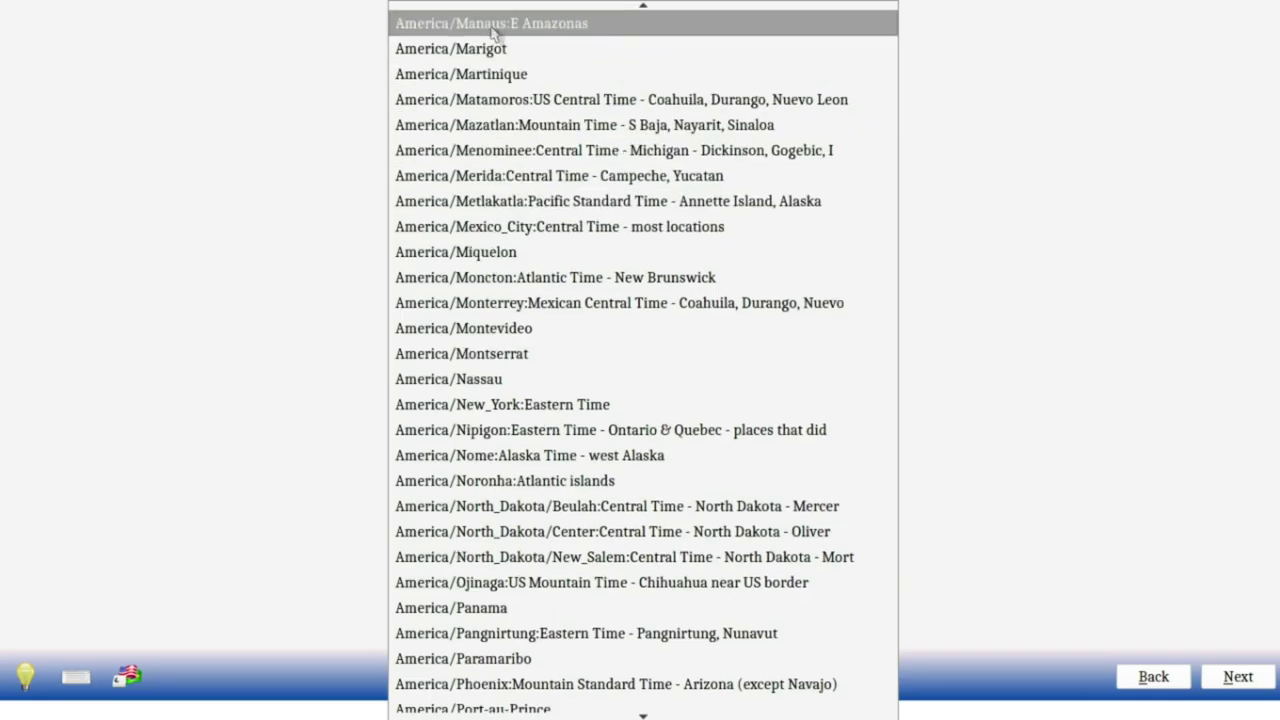
{"action": "scroll", "coordinate": [620, 600], "scroll_direction": "down", "scroll_amount": 15}
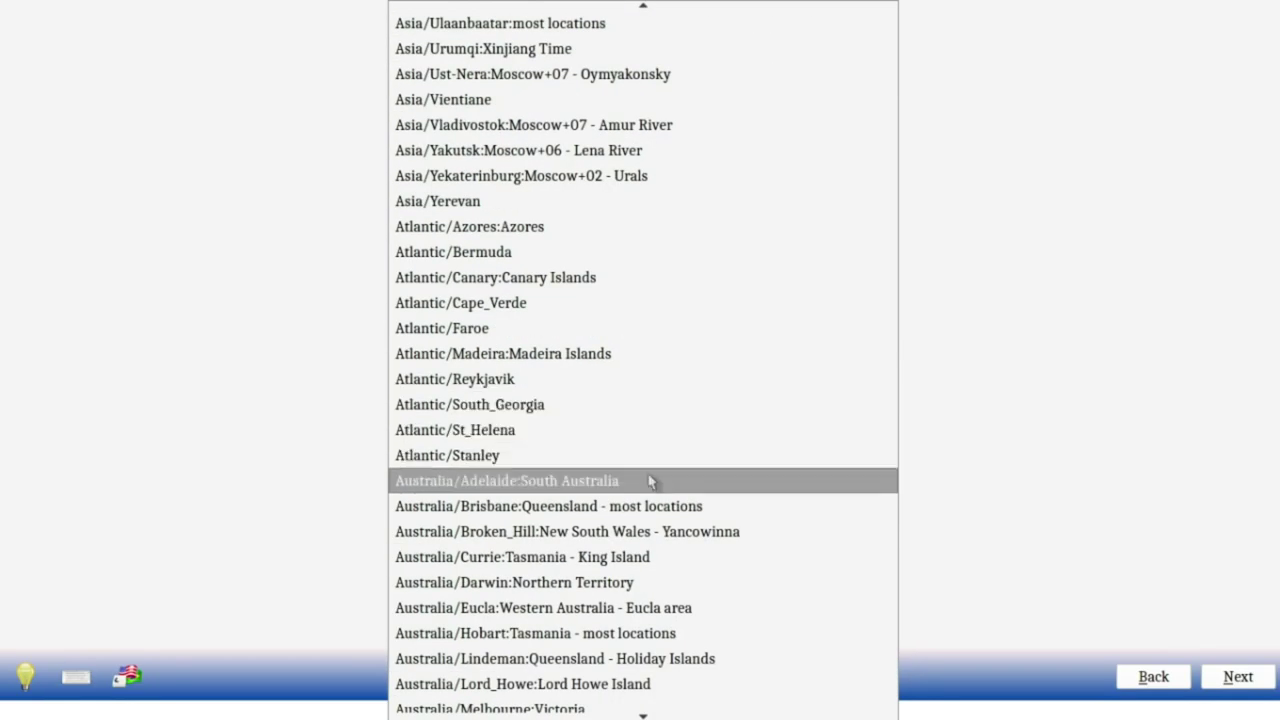
{"action": "key", "text": "Down"}
{"action": "key", "text": "Down"}
{"action": "key", "text": "Down"}
{"action": "key", "text": "Down"}
{"action": "key", "text": "Down"}
{"action": "key", "text": "Down"}
{"action": "key", "text": "Down"}
{"action": "key", "text": "Down"}
{"action": "key", "text": "Down"}
{"action": "key", "text": "Down"}
{"action": "key", "text": "Down"}
{"action": "key", "text": "Down"}
{"action": "key", "text": "Down"}
{"action": "key", "text": "Down"}
{"action": "key", "text": "Down"}
{"action": "key", "text": "Down"}
{"action": "key", "text": "Down"}
{"action": "key", "text": "Down"}
{"action": "key", "text": "Down"}
{"action": "key", "text": "Down"}
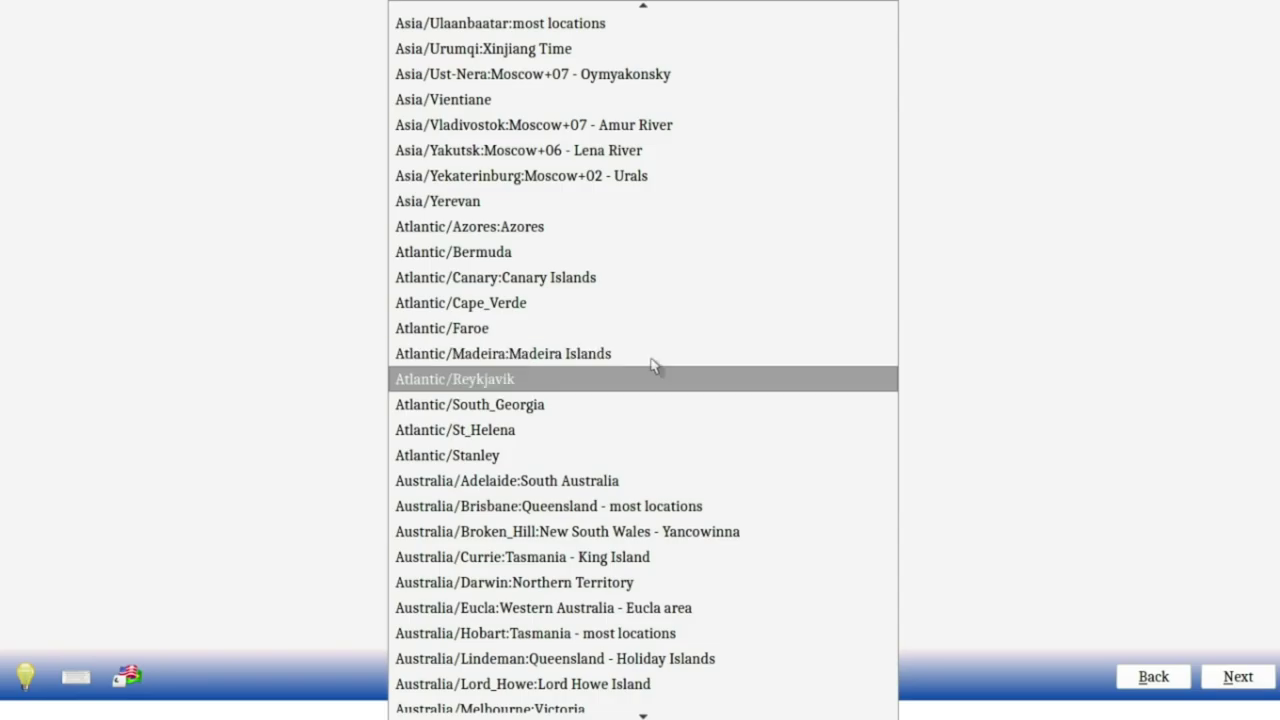
{"action": "key", "text": "Down"}
{"action": "key", "text": "Down"}
{"action": "key", "text": "Down"}
{"action": "key", "text": "Down"}
{"action": "key", "text": "Down"}
{"action": "key", "text": "Down"}
{"action": "key", "text": "Down"}
{"action": "key", "text": "Down"}
{"action": "key", "text": "Down"}
{"action": "key", "text": "Down"}
{"action": "key", "text": "Down"}
{"action": "key", "text": "Down"}
{"action": "key", "text": "Down"}
{"action": "key", "text": "Down"}
{"action": "key", "text": "Down"}
{"action": "key", "text": "Down"}
{"action": "key", "text": "Down"}
{"action": "key", "text": "Down"}
{"action": "key", "text": "Down"}
{"action": "key", "text": "Down"}
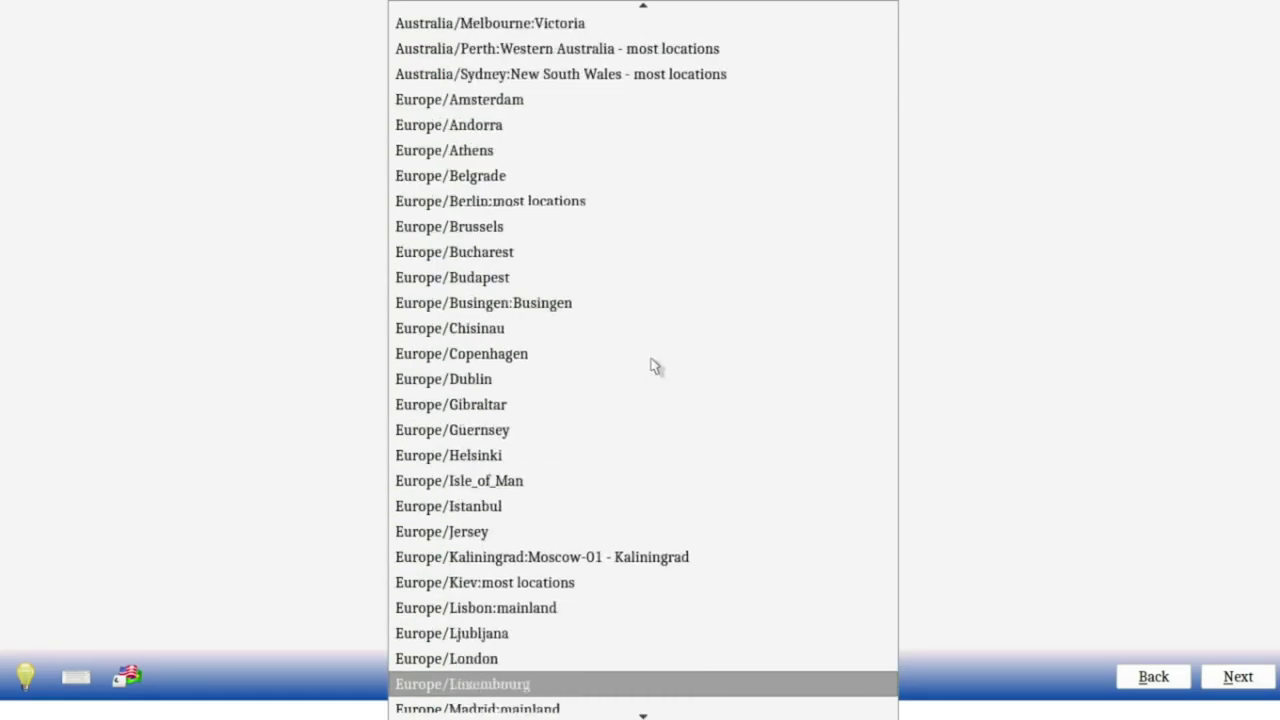
{"action": "key", "text": "Down"}
{"action": "key", "text": "Down"}
{"action": "key", "text": "Down"}
{"action": "key", "text": "Down"}
{"action": "key", "text": "Down"}
{"action": "key", "text": "Down"}
{"action": "key", "text": "Down"}
{"action": "key", "text": "Down"}
{"action": "key", "text": "Down"}
{"action": "key", "text": "Down"}
{"action": "key", "text": "Down"}
{"action": "key", "text": "Down"}
{"action": "key", "text": "Down"}
{"action": "key", "text": "Down"}
{"action": "key", "text": "Down"}
{"action": "key", "text": "Down"}
{"action": "key", "text": "Down"}
{"action": "key", "text": "Down"}
{"action": "key", "text": "Down"}
{"action": "key", "text": "Down"}
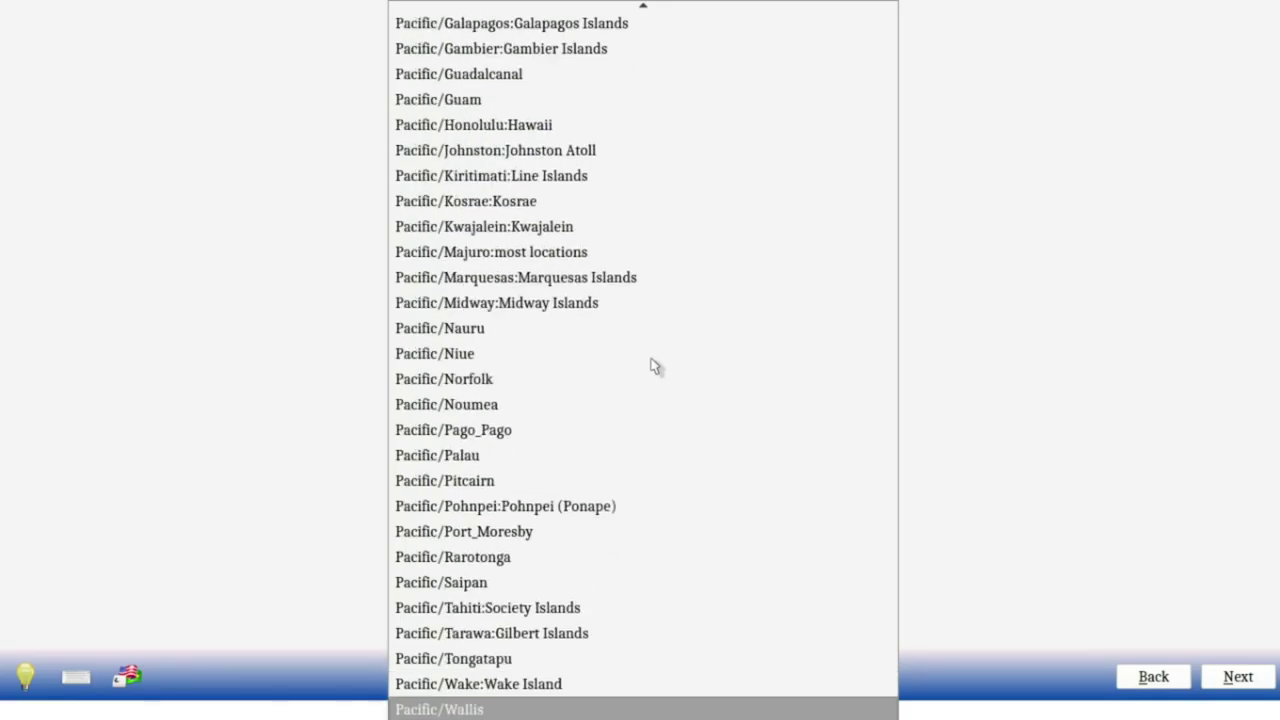
{"action": "key", "text": "Up"}
{"action": "key", "text": "Up"}
{"action": "key", "text": "Up"}
{"action": "key", "text": "Up"}
{"action": "key", "text": "Up"}
{"action": "key", "text": "Up"}
{"action": "key", "text": "Up"}
{"action": "key", "text": "Up"}
{"action": "key", "text": "Up"}
{"action": "key", "text": "Up"}
{"action": "key", "text": "Up"}
{"action": "key", "text": "Up"}
{"action": "key", "text": "Up"}
{"action": "key", "text": "Up"}
{"action": "key", "text": "Up"}
{"action": "key", "text": "Up"}
{"action": "key", "text": "Up"}
{"action": "key", "text": "Up"}
{"action": "key", "text": "Up"}
{"action": "key", "text": "Up"}
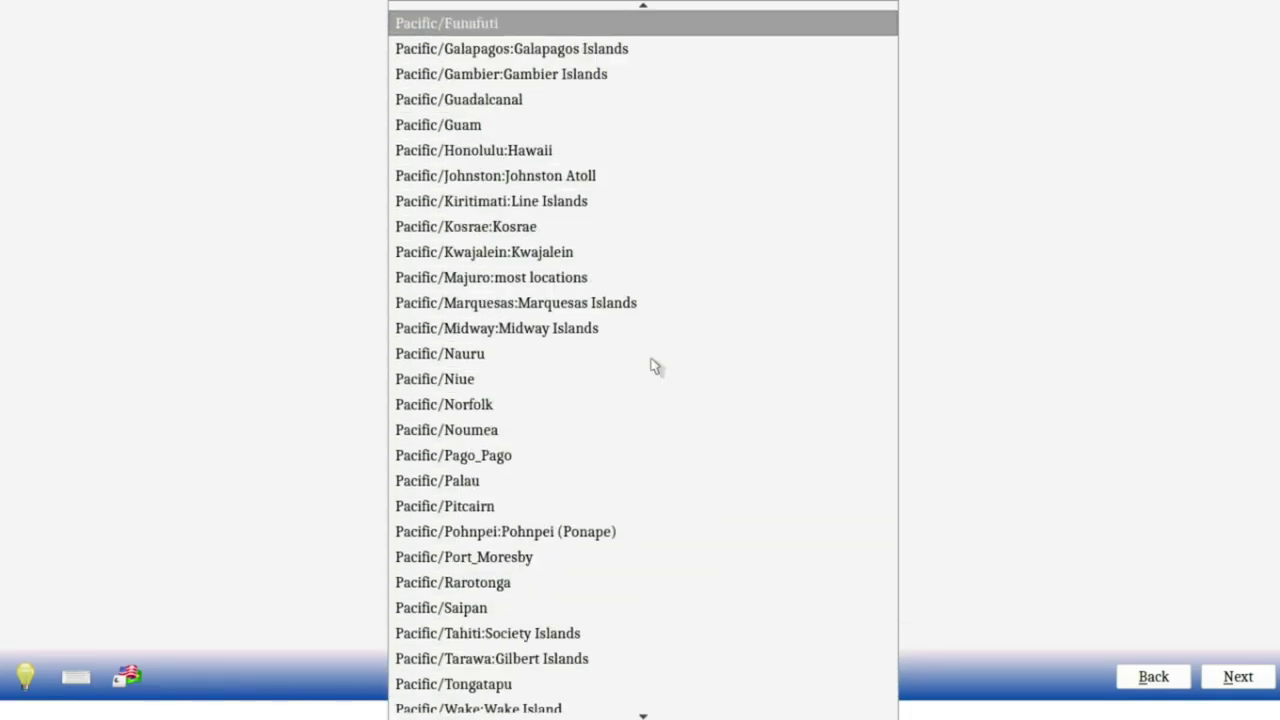
{"action": "key", "text": "Up"}
{"action": "key", "text": "Up"}
{"action": "key", "text": "Up"}
{"action": "key", "text": "Up"}
{"action": "key", "text": "Up"}
{"action": "key", "text": "Up"}
{"action": "key", "text": "Up"}
{"action": "key", "text": "Up"}
{"action": "key", "text": "Up"}
{"action": "key", "text": "Up"}
{"action": "key", "text": "Up"}
{"action": "key", "text": "Up"}
{"action": "key", "text": "Up"}
{"action": "key", "text": "Up"}
{"action": "key", "text": "Up"}
{"action": "key", "text": "Up"}
{"action": "key", "text": "Up"}
{"action": "key", "text": "Up"}
{"action": "key", "text": "Up"}
{"action": "key", "text": "Up"}
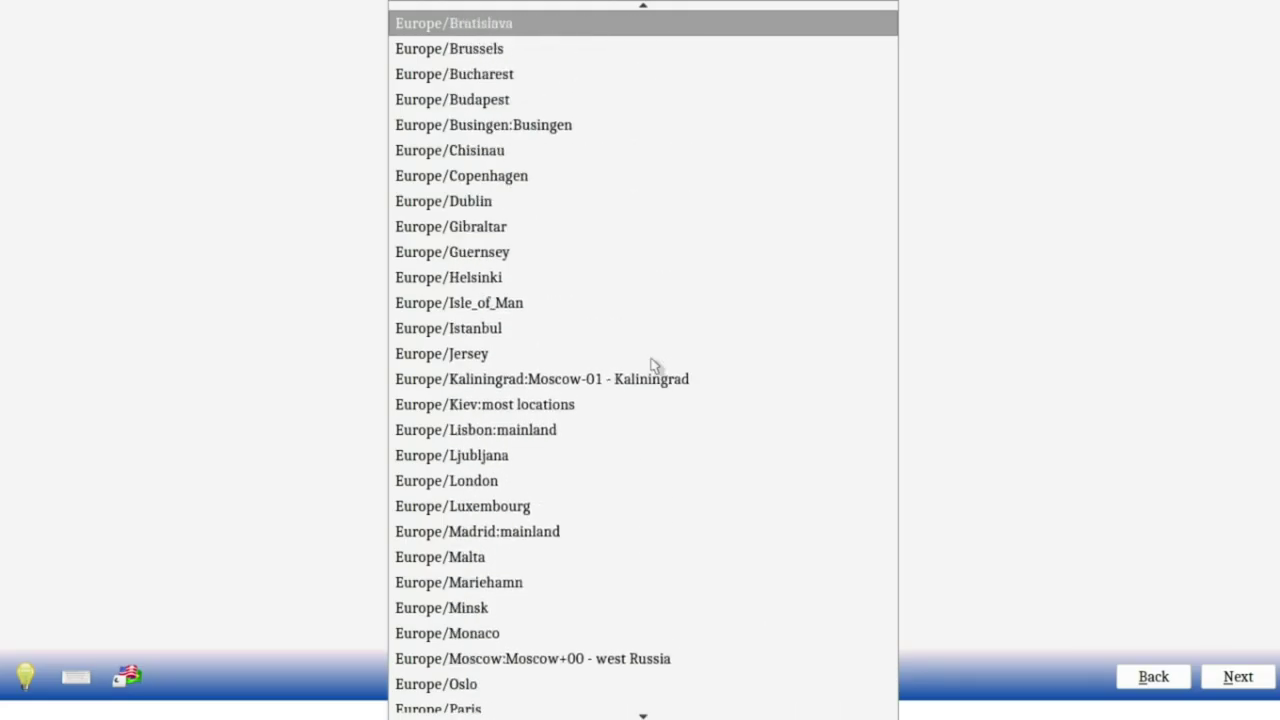
{"action": "key", "text": "Up"}
{"action": "key", "text": "Up"}
{"action": "key", "text": "Up"}
{"action": "key", "text": "Up"}
{"action": "key", "text": "Up"}
{"action": "key", "text": "Up"}
{"action": "key", "text": "Up"}
{"action": "key", "text": "Up"}
{"action": "key", "text": "Up"}
{"action": "key", "text": "Up"}
{"action": "key", "text": "Up"}
{"action": "key", "text": "Up"}
{"action": "key", "text": "Up"}
{"action": "key", "text": "Up"}
{"action": "key", "text": "Up"}
{"action": "key", "text": "Up"}
{"action": "key", "text": "Up"}
{"action": "key", "text": "Up"}
{"action": "key", "text": "Up"}
{"action": "key", "text": "Up"}
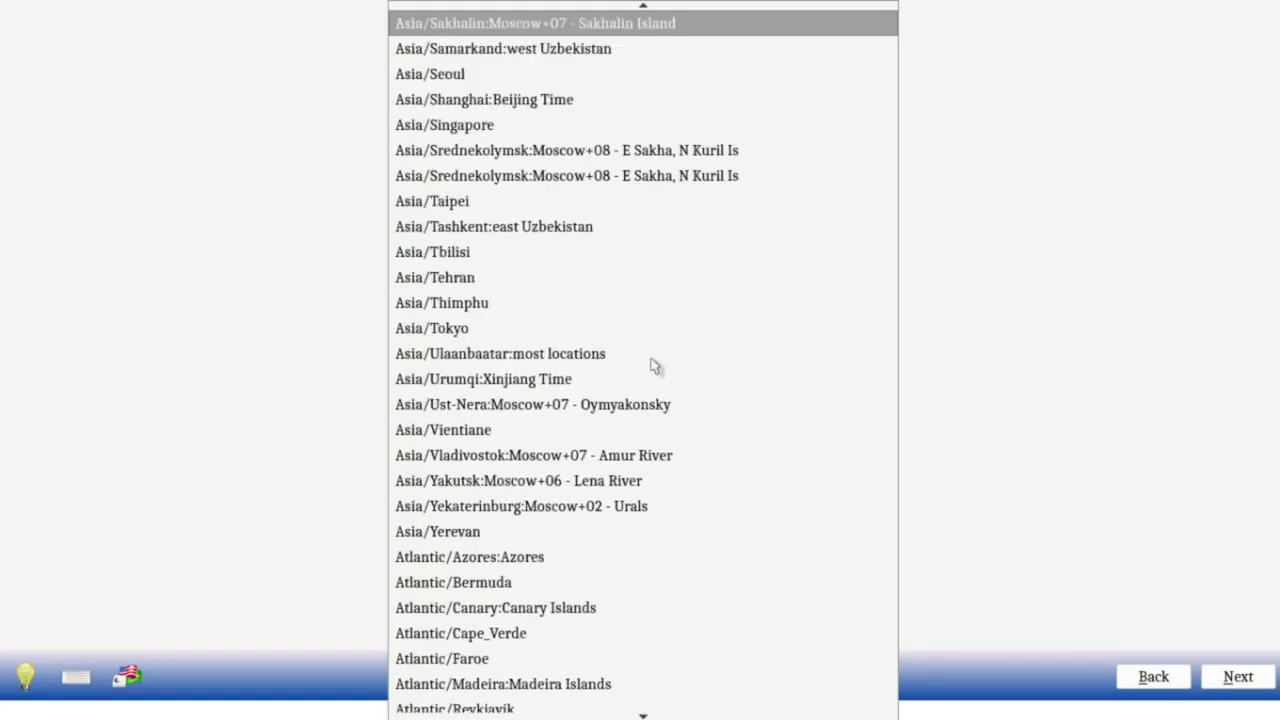
{"action": "key", "text": "Page_Up"}
{"action": "key", "text": "Page_Up"}
{"action": "key", "text": "Page_Up"}
{"action": "key", "text": "Page_Up"}
{"action": "key", "text": "Page_Up"}
{"action": "key", "text": "Up"}
{"action": "key", "text": "Up"}
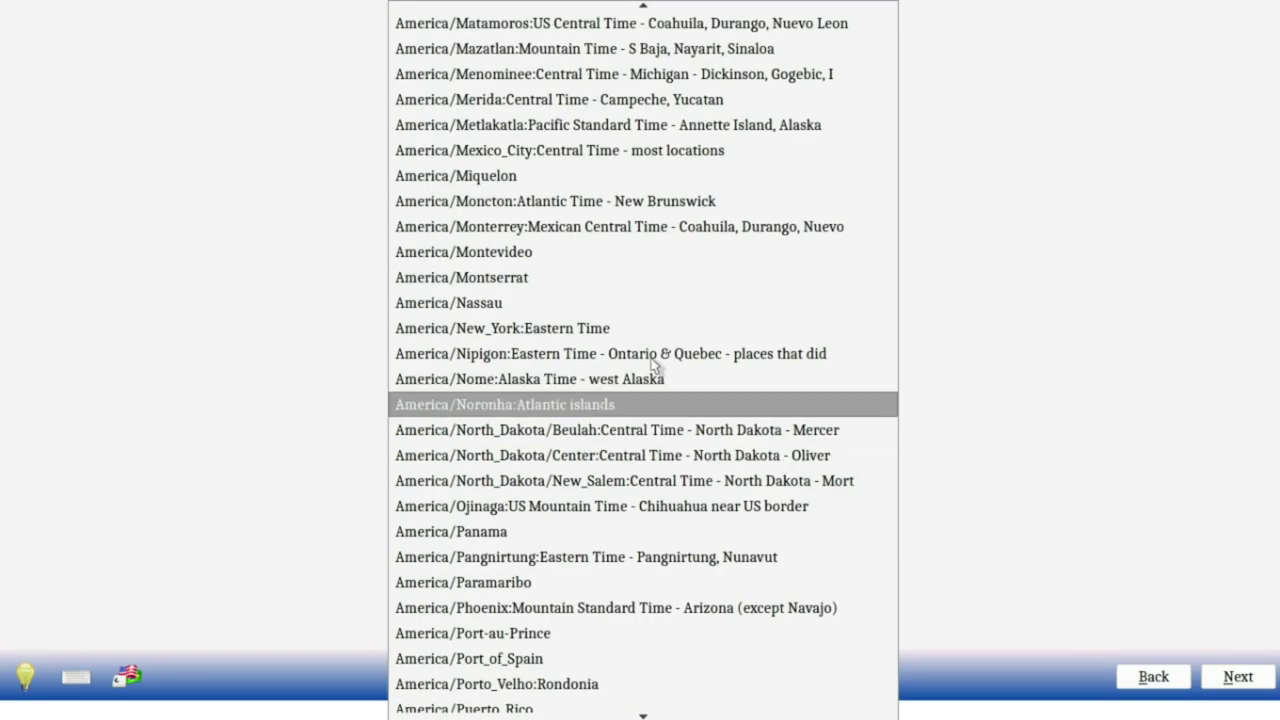
{"action": "key", "text": "Up"}
{"action": "key", "text": "Up"}
{"action": "key", "text": "Up"}
{"action": "key", "text": "Up"}
{"action": "key", "text": "Up"}
{"action": "key", "text": "Up"}
{"action": "key", "text": "Up"}
{"action": "key", "text": "Up"}
{"action": "key", "text": "Up"}
{"action": "key", "text": "Up"}
{"action": "key", "text": "Up"}
{"action": "key", "text": "Up"}
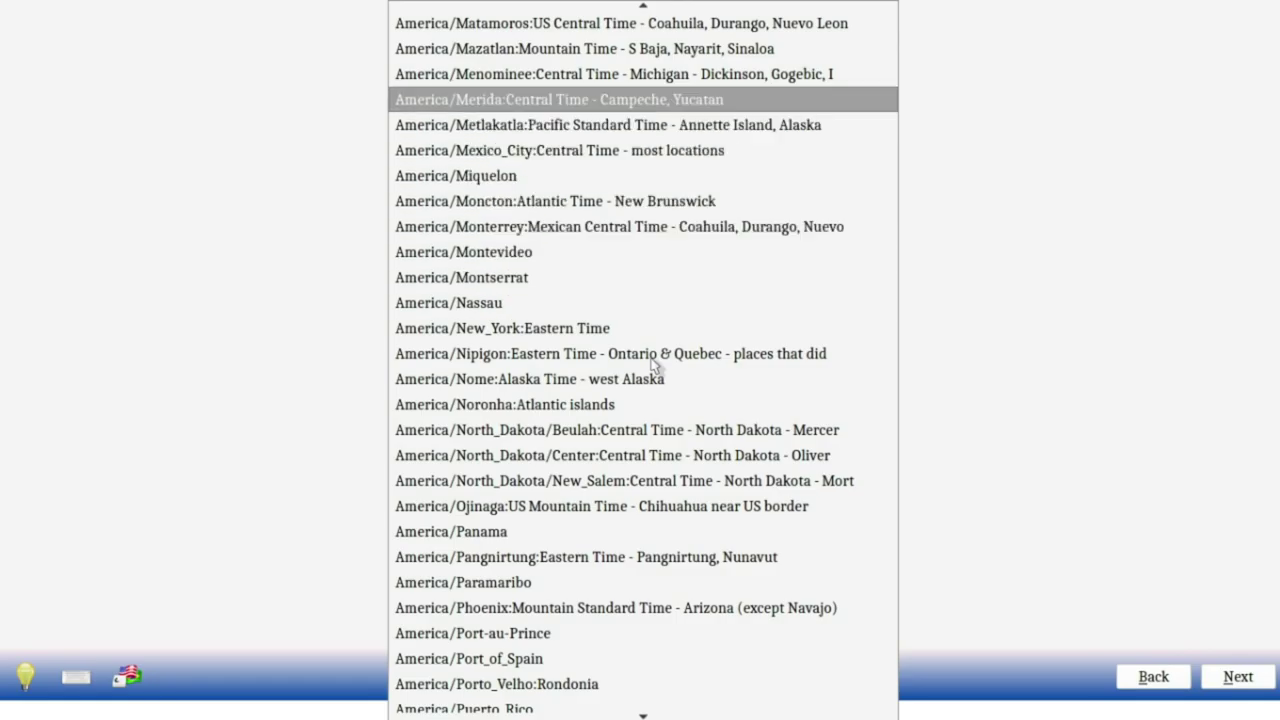
{"action": "key", "text": "Up"}
{"action": "key", "text": "Up"}
{"action": "key", "text": "Up"}
{"action": "key", "text": "Up"}
{"action": "key", "text": "Up"}
{"action": "key", "text": "Up"}
{"action": "key", "text": "Up"}
{"action": "key", "text": "Up"}
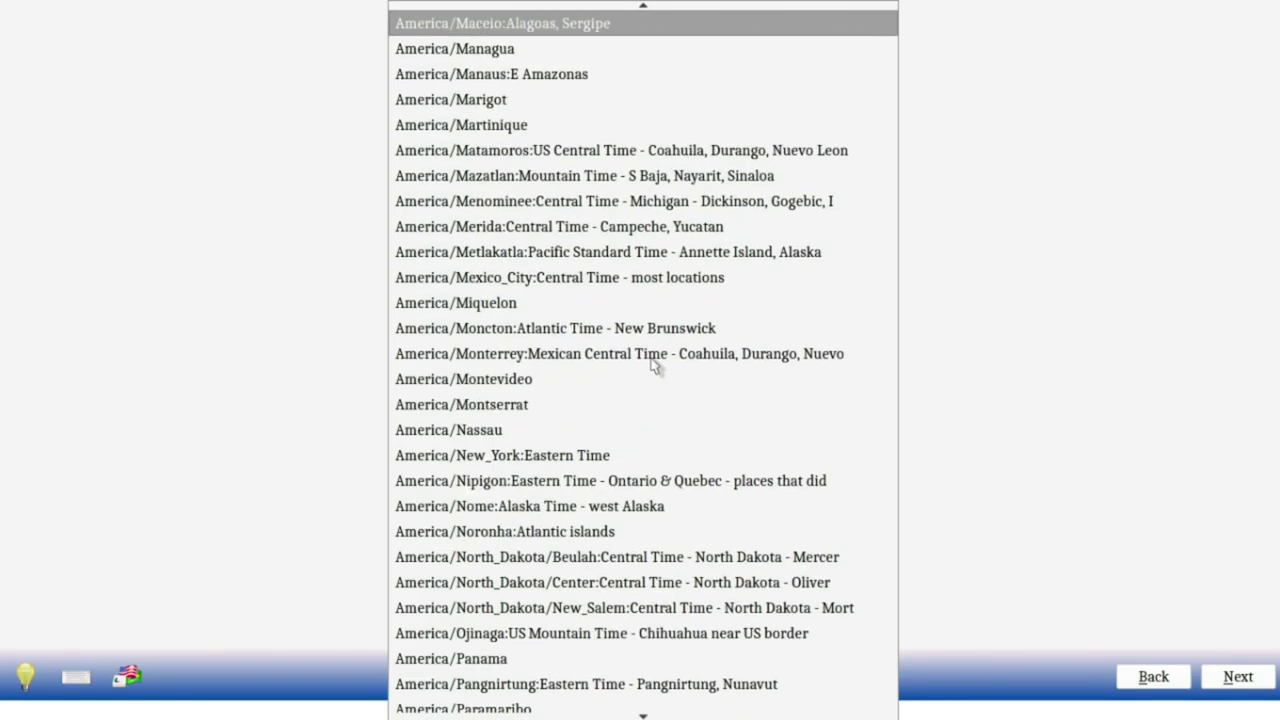
{"action": "key", "text": "Up"}
{"action": "key", "text": "Up"}
{"action": "key", "text": "Up"}
{"action": "key", "text": "Up"}
{"action": "key", "text": "Up"}
{"action": "key", "text": "Up"}
{"action": "key", "text": "Up"}
{"action": "key", "text": "Up"}
{"action": "key", "text": "Up"}
{"action": "key", "text": "Up"}
{"action": "key", "text": "Up"}
{"action": "key", "text": "Up"}
{"action": "key", "text": "Up"}
{"action": "key", "text": "Up"}
{"action": "key", "text": "Up"}
{"action": "key", "text": "Up"}
{"action": "key", "text": "Up"}
{"action": "key", "text": "Up"}
{"action": "key", "text": "Up"}
{"action": "key", "text": "Up"}
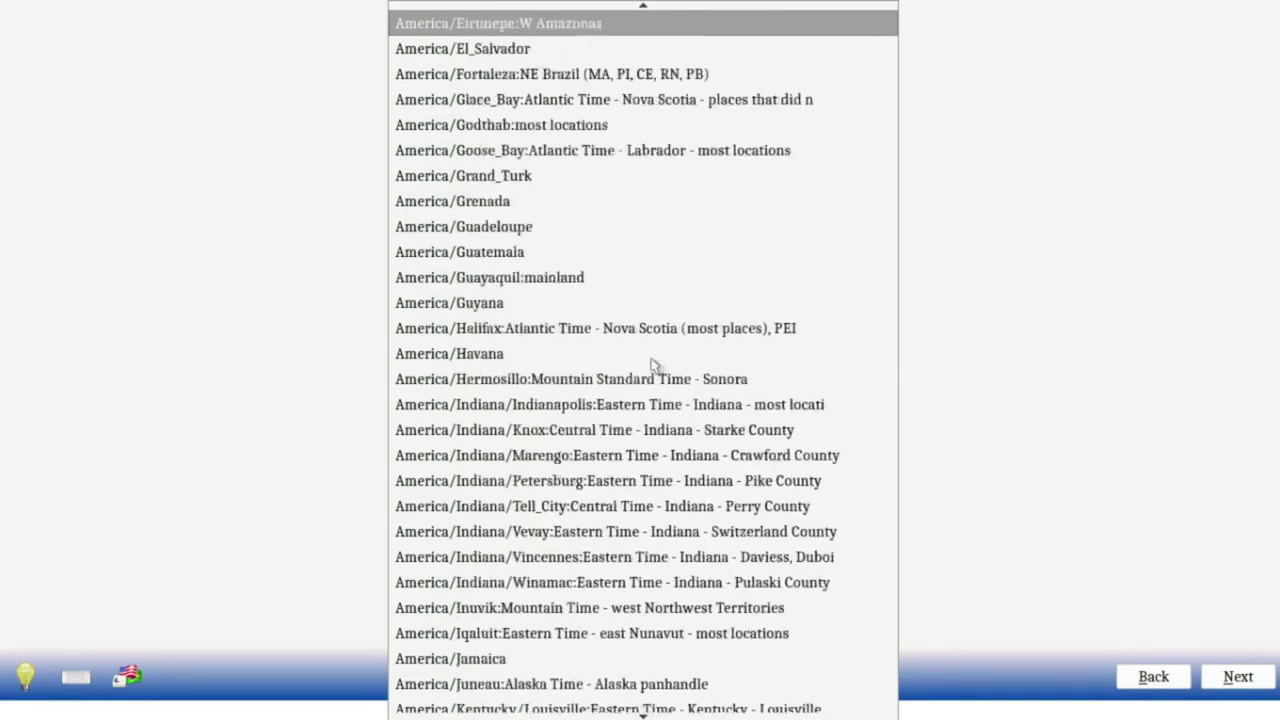
{"action": "key", "text": "Up"}
{"action": "key", "text": "Up"}
{"action": "key", "text": "Up"}
{"action": "key", "text": "Up"}
{"action": "key", "text": "Up"}
{"action": "key", "text": "Up"}
{"action": "key", "text": "Up"}
{"action": "key", "text": "Up"}
{"action": "key", "text": "Up"}
{"action": "key", "text": "Up"}
{"action": "key", "text": "Up"}
{"action": "key", "text": "Up"}
{"action": "key", "text": "Up"}
{"action": "key", "text": "Up"}
{"action": "key", "text": "Up"}
{"action": "key", "text": "Up"}
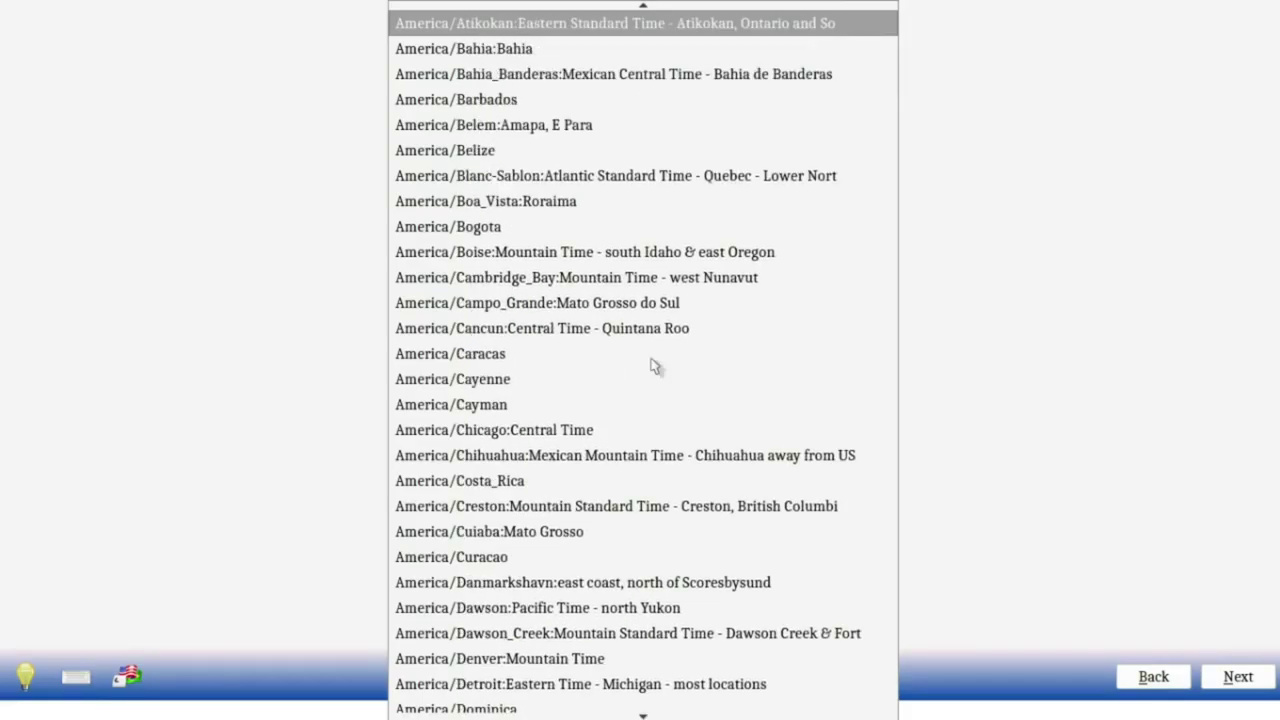
Step: Select America/Chicago Central Time as the system timezone
{"action": "left_click", "coordinate": [595, 429]}
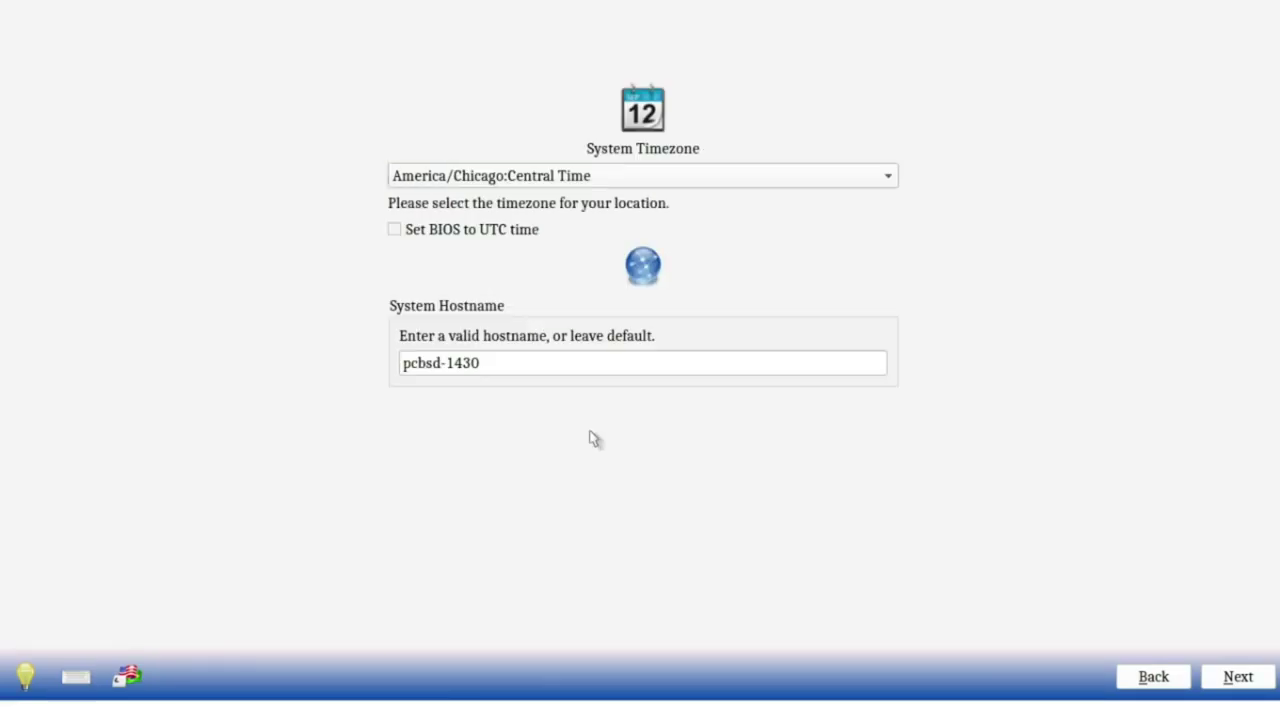
{"action": "left_click", "coordinate": [556, 172]}
{"action": "scroll", "coordinate": [590, 10], "scroll_direction": "up", "scroll_amount": 2}
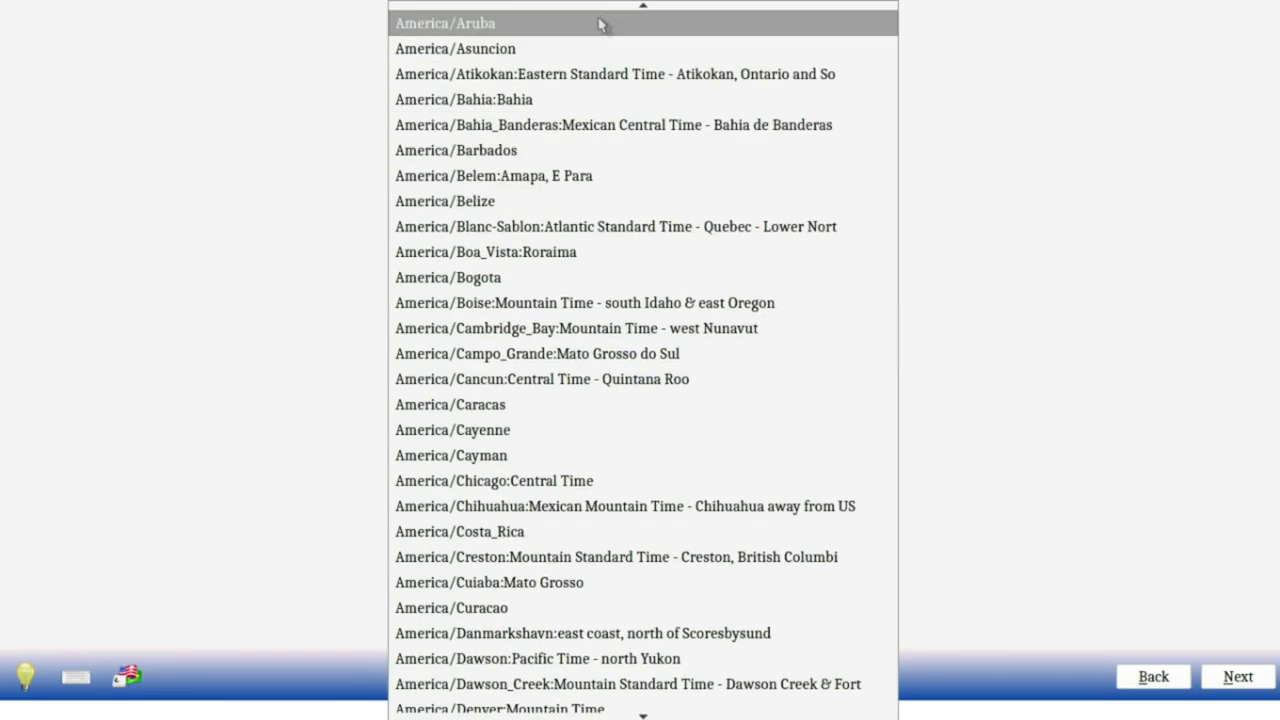
{"action": "scroll", "coordinate": [600, 10], "scroll_direction": "up", "scroll_amount": 3}
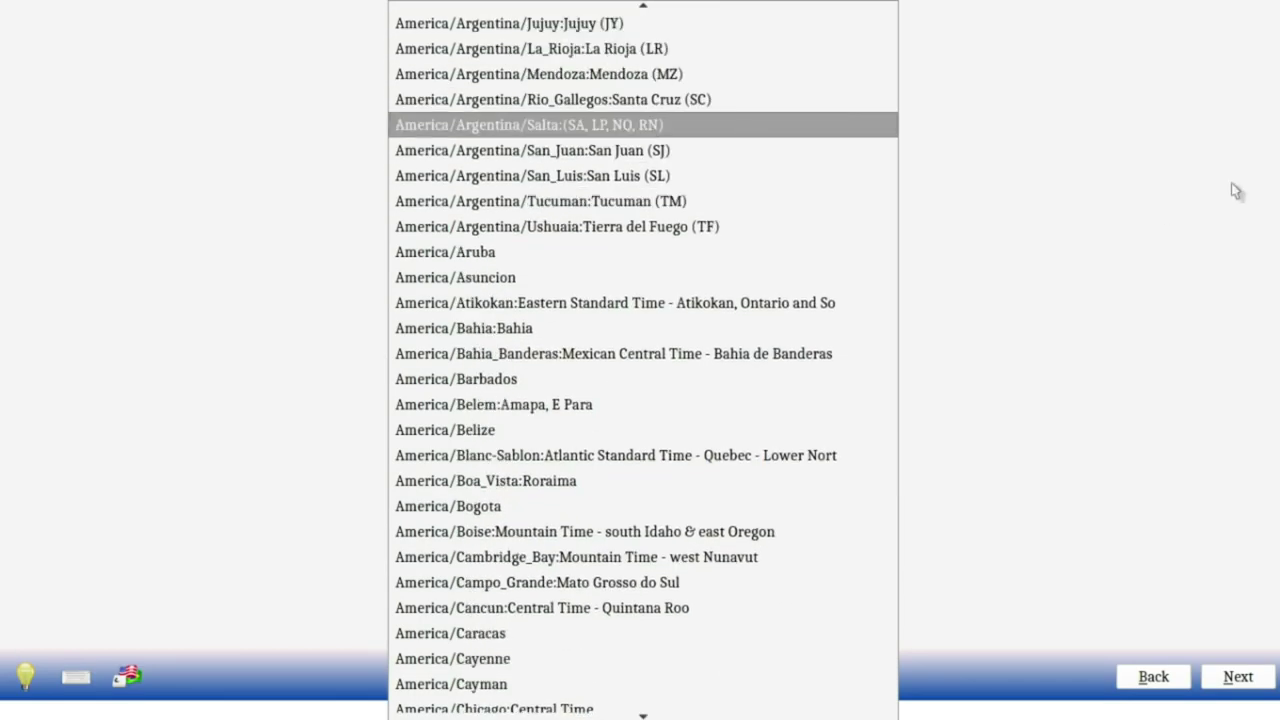
{"action": "left_click", "coordinate": [1237, 190]}
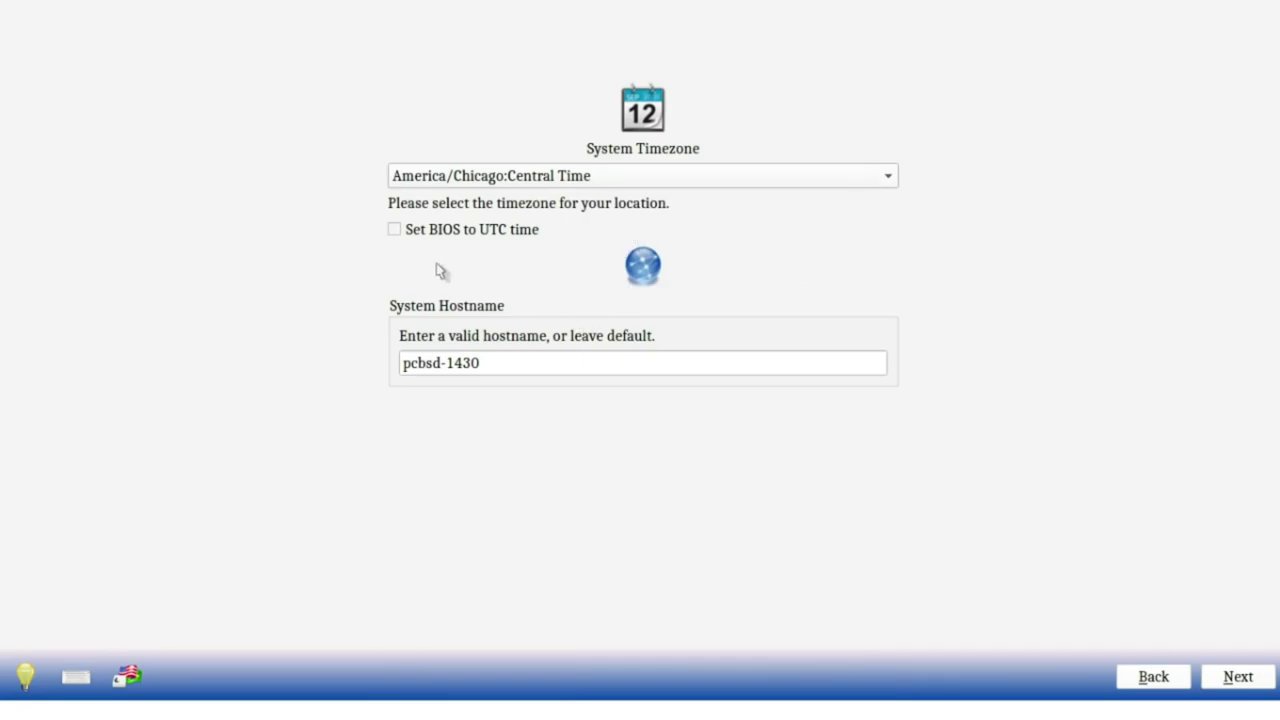
Step: Replace the default hostname pcbsd-1430 with the new laptop name
{"action": "left_click_drag", "start_coordinate": [514, 362], "coordinate": [388, 363]}
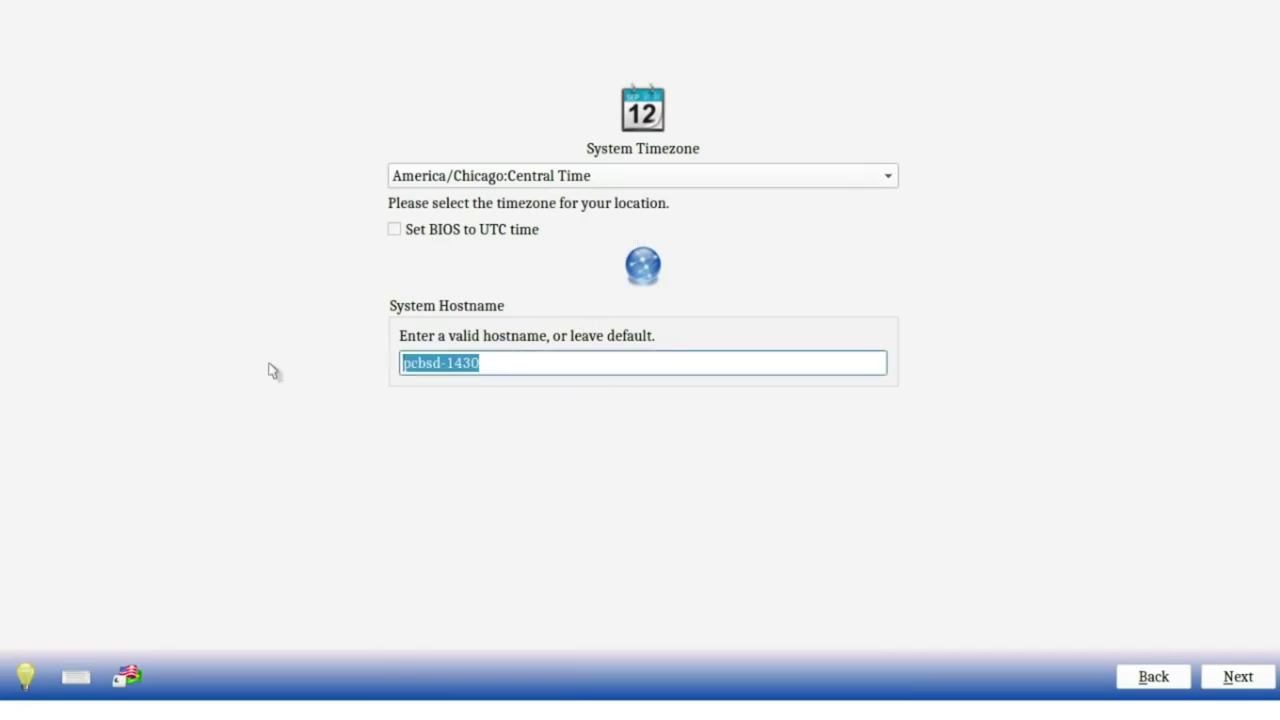
{"action": "type", "text": "BSD-"}
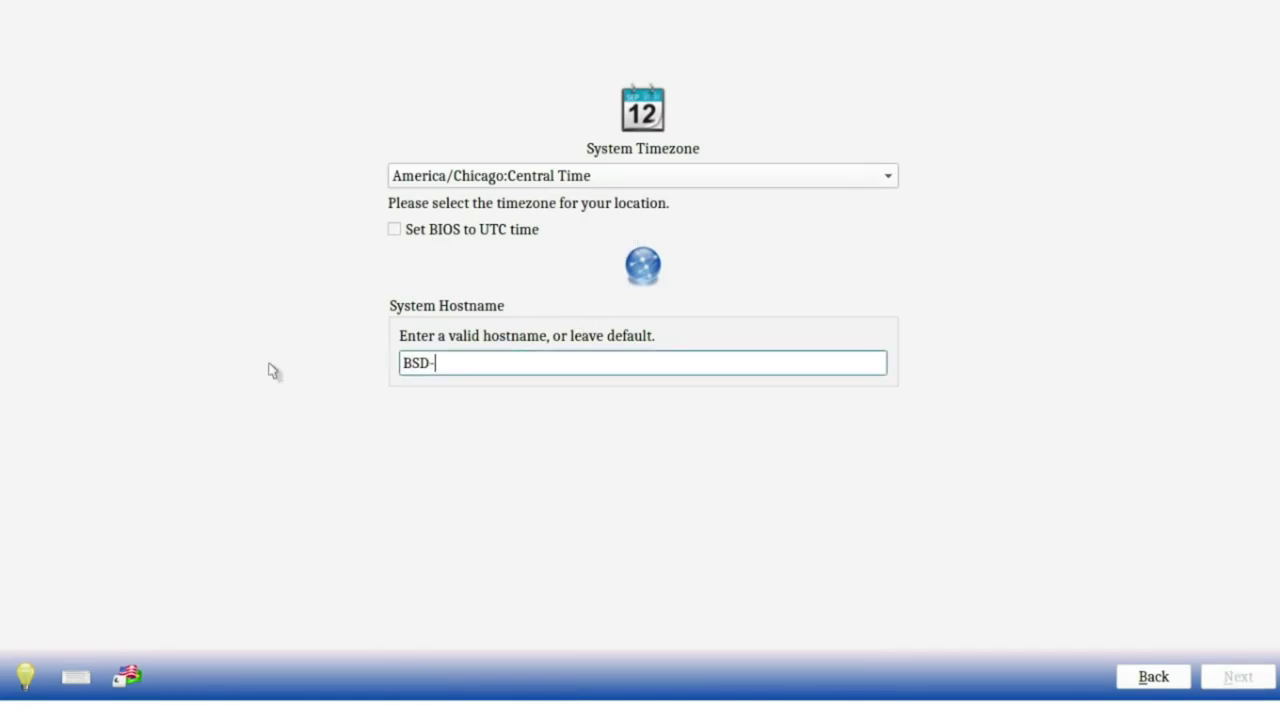
{"action": "type", "text": "Laptop"}
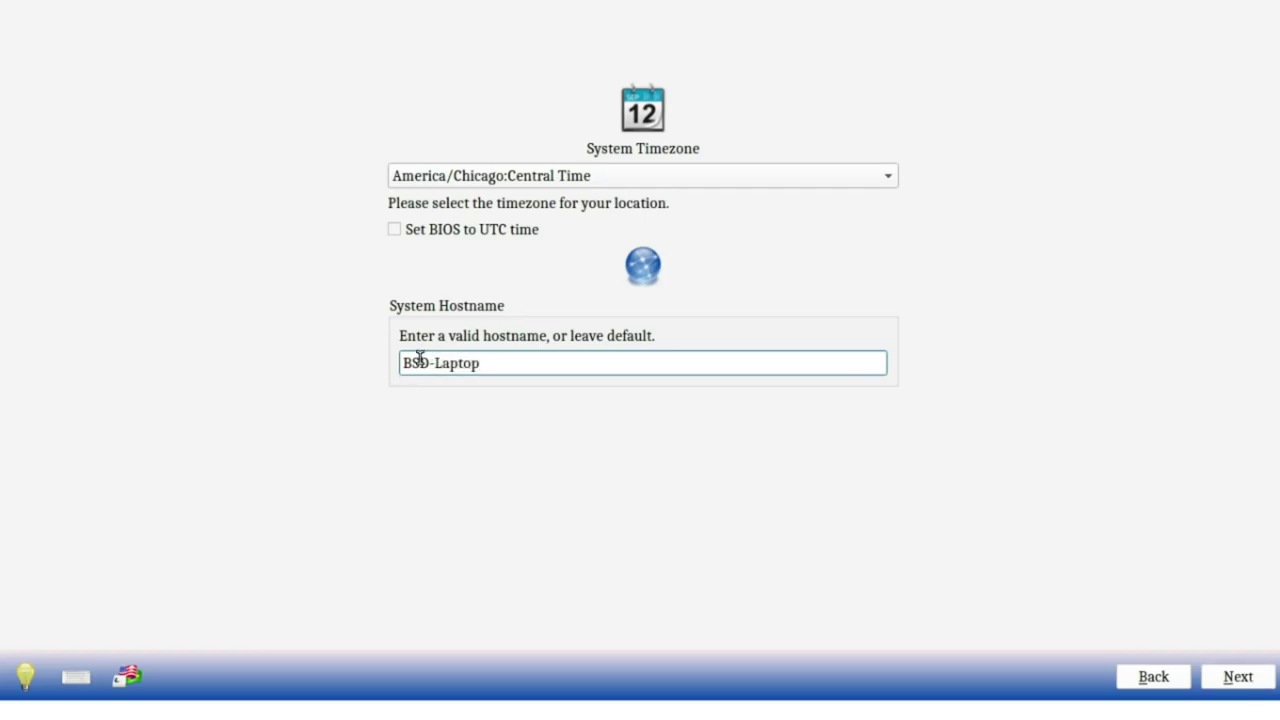
{"action": "left_click", "coordinate": [404, 362]}
Step: Complete the hostname as PCBSD-Laptop and set the root password, entered twice
{"action": "type", "text": "PC"}
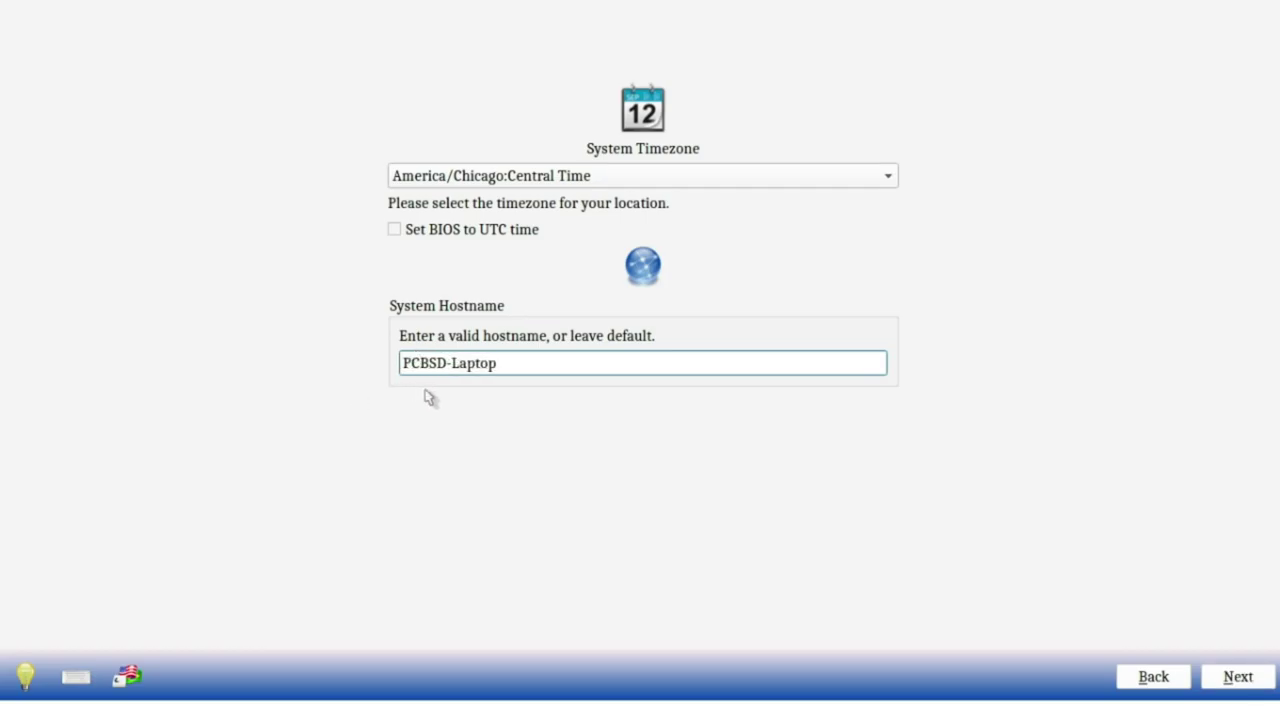
{"action": "left_click", "coordinate": [1237, 677]}
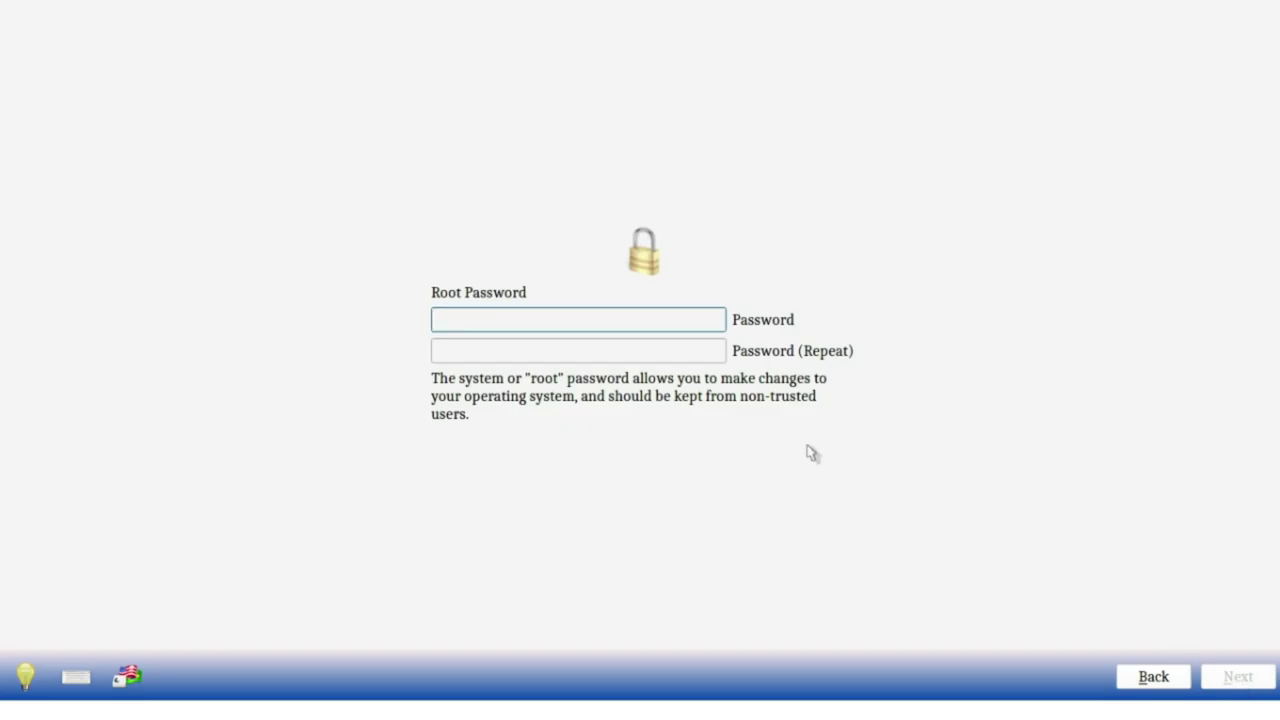
{"action": "type", "text": "********"}
{"action": "key", "text": "Tab"}
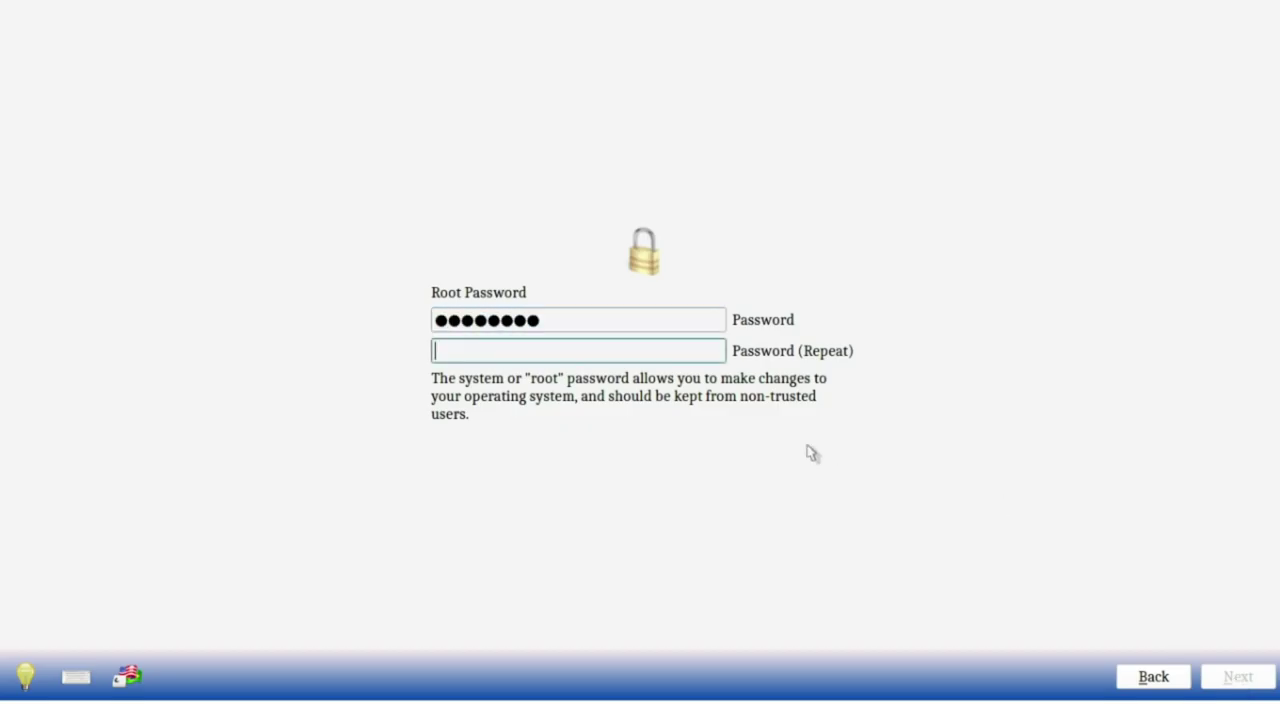
{"action": "type", "text": "********"}
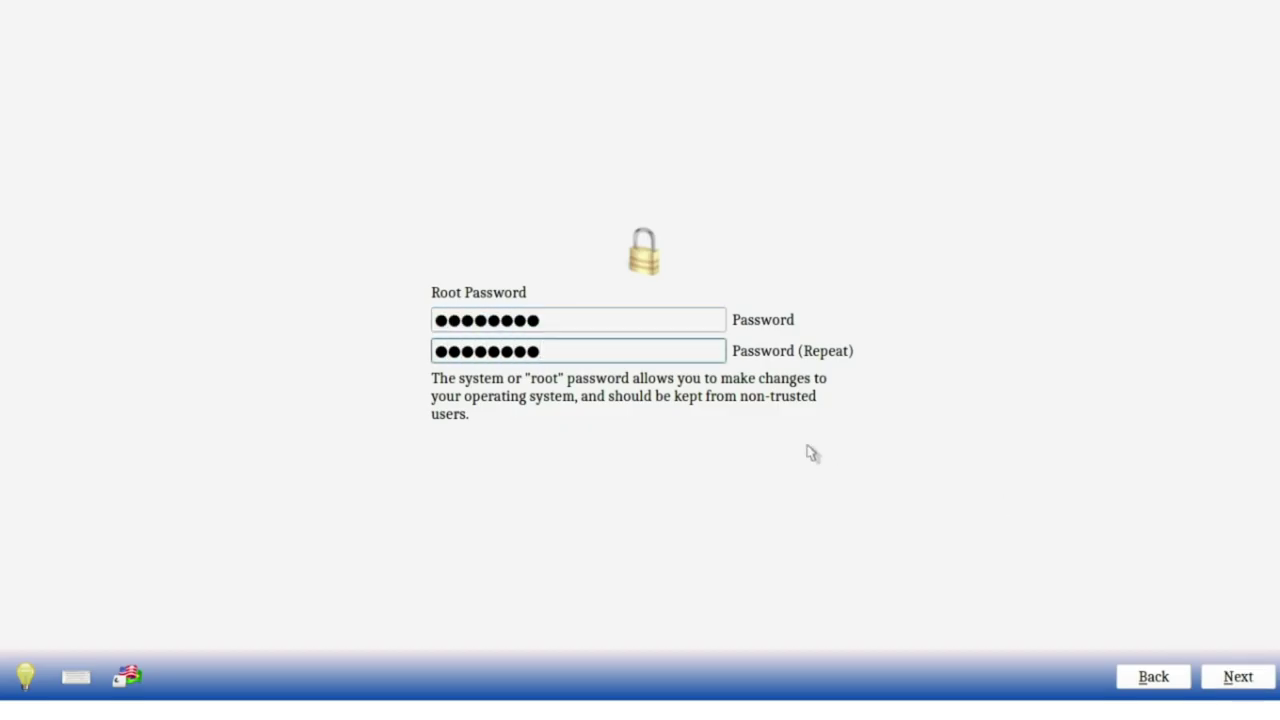
{"action": "left_click", "coordinate": [1231, 680]}
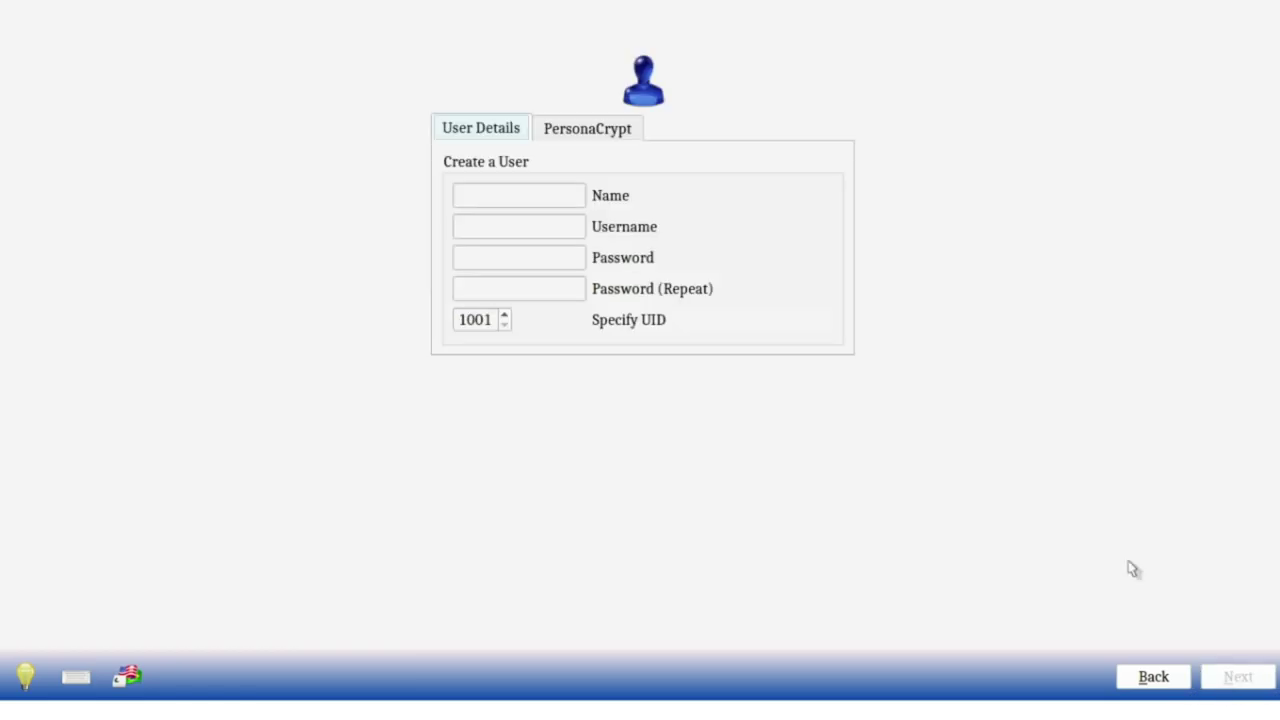
Step: Enter the user's full name and keep the auto-filled username
{"action": "left_click", "coordinate": [555, 203]}
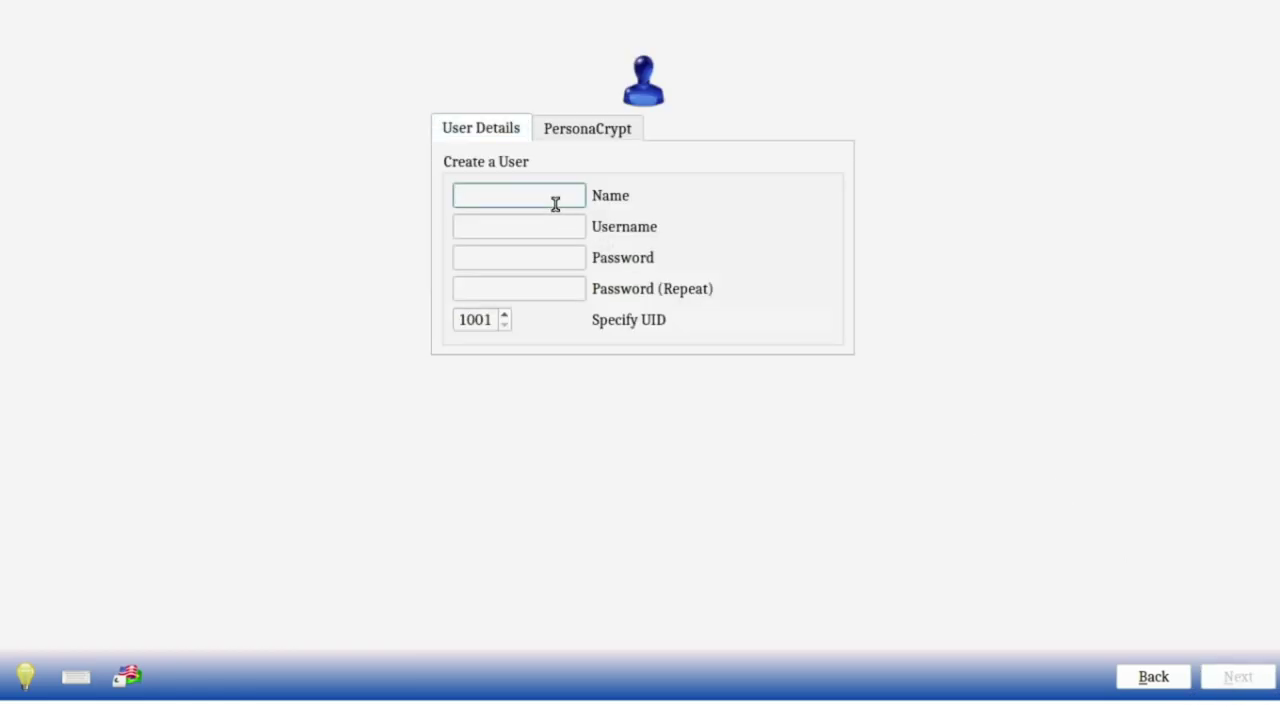
{"action": "type", "text": "Jacob Kauffmann"}
{"action": "key", "text": "Tab"}
{"action": "type", "text": "jacob"}
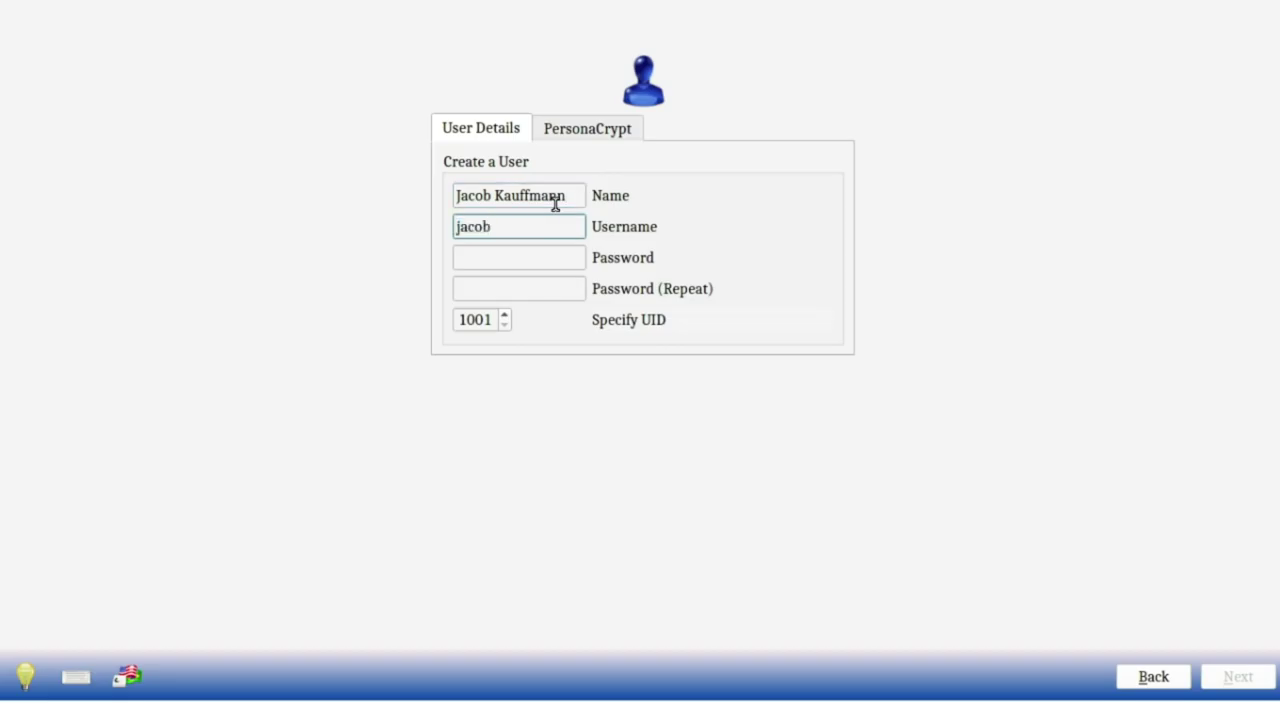
{"action": "key", "text": "BackSpace"}
{"action": "key", "text": "BackSpace"}
{"action": "key", "text": "BackSpace"}
{"action": "key", "text": "BackSpace"}
{"action": "key", "text": "shift+Tab"}
{"action": "key", "text": "Tab"}
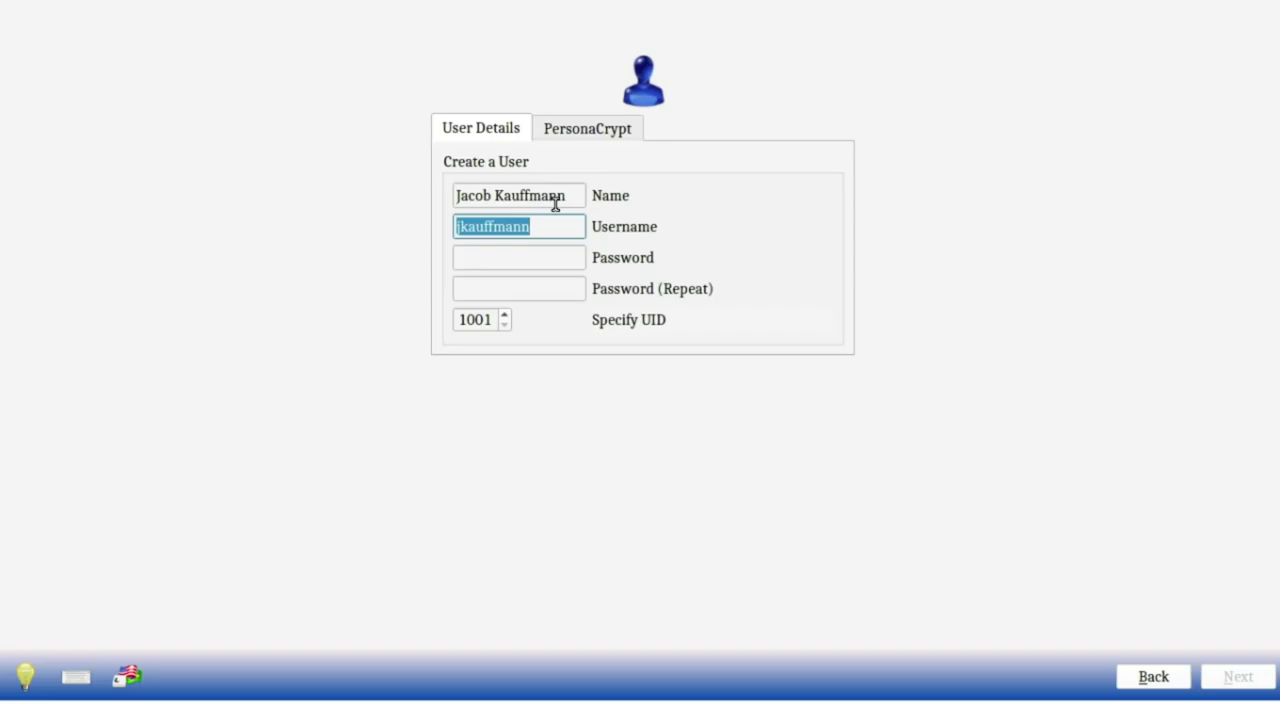
{"action": "key", "text": "Tab"}
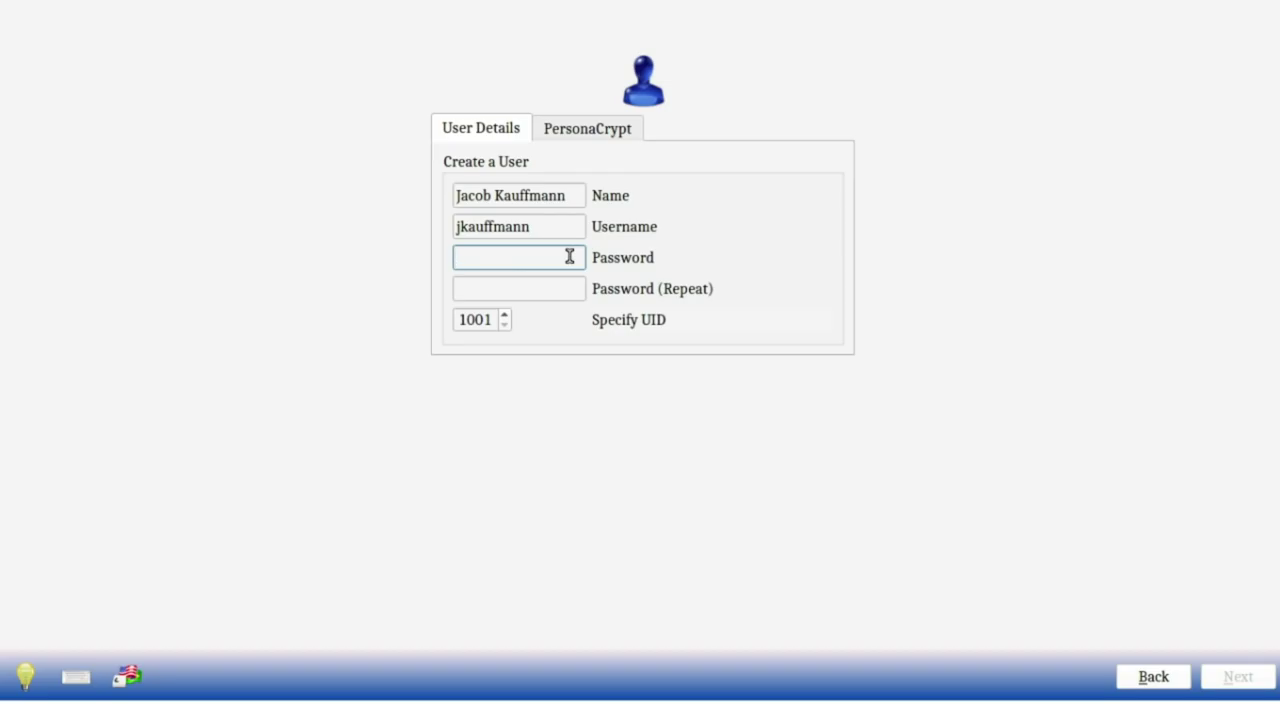
Step: Set and confirm the user's password, glance at PersonaCrypt, and reach audio output
{"action": "type", "text": "*********"}
{"action": "key", "text": "Tab"}
{"action": "type", "text": "********"}
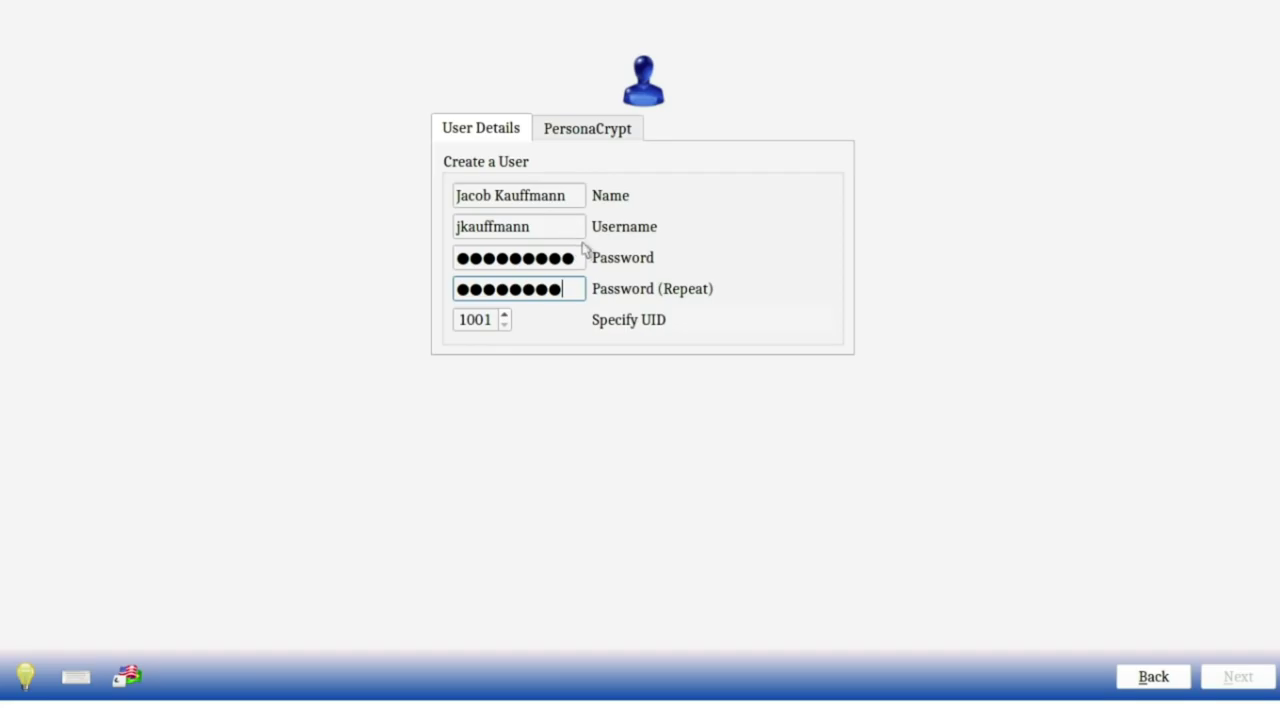
{"action": "left_click_drag", "start_coordinate": [574, 257], "coordinate": [555, 249]}
{"action": "key", "text": "ctrl+a"}
{"action": "type", "text": "********"}
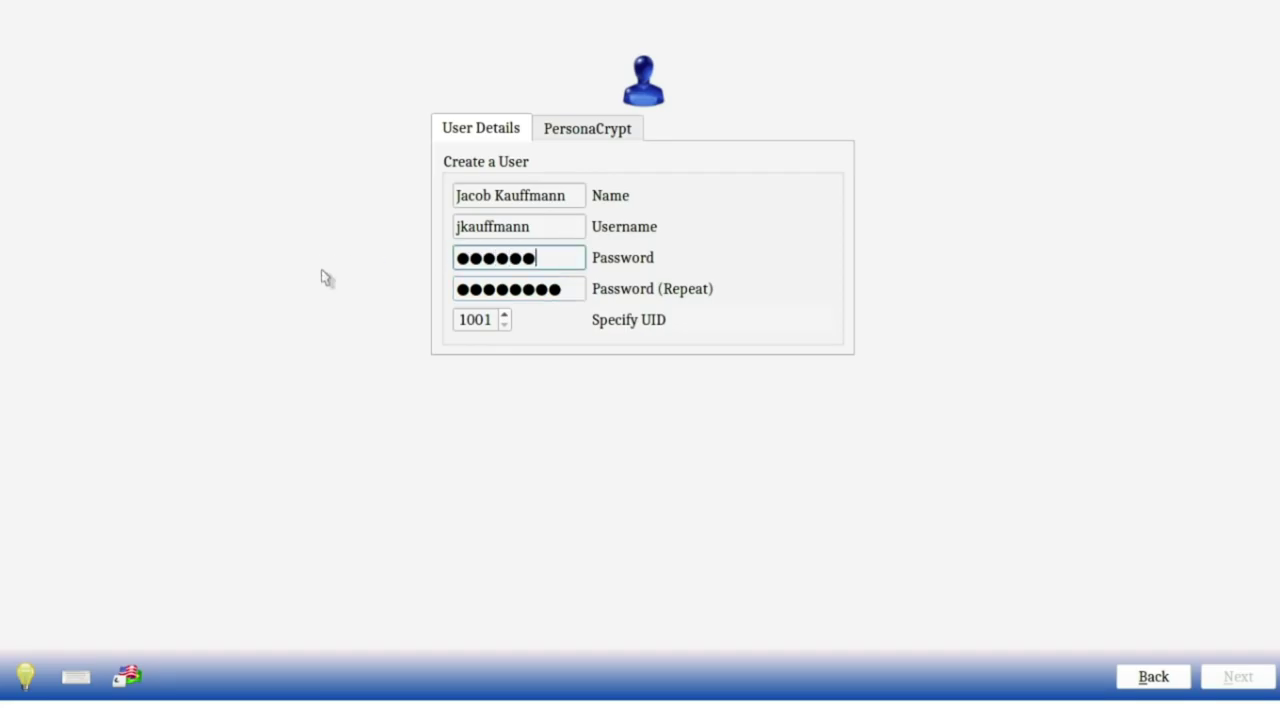
{"action": "left_click", "coordinate": [537, 132]}
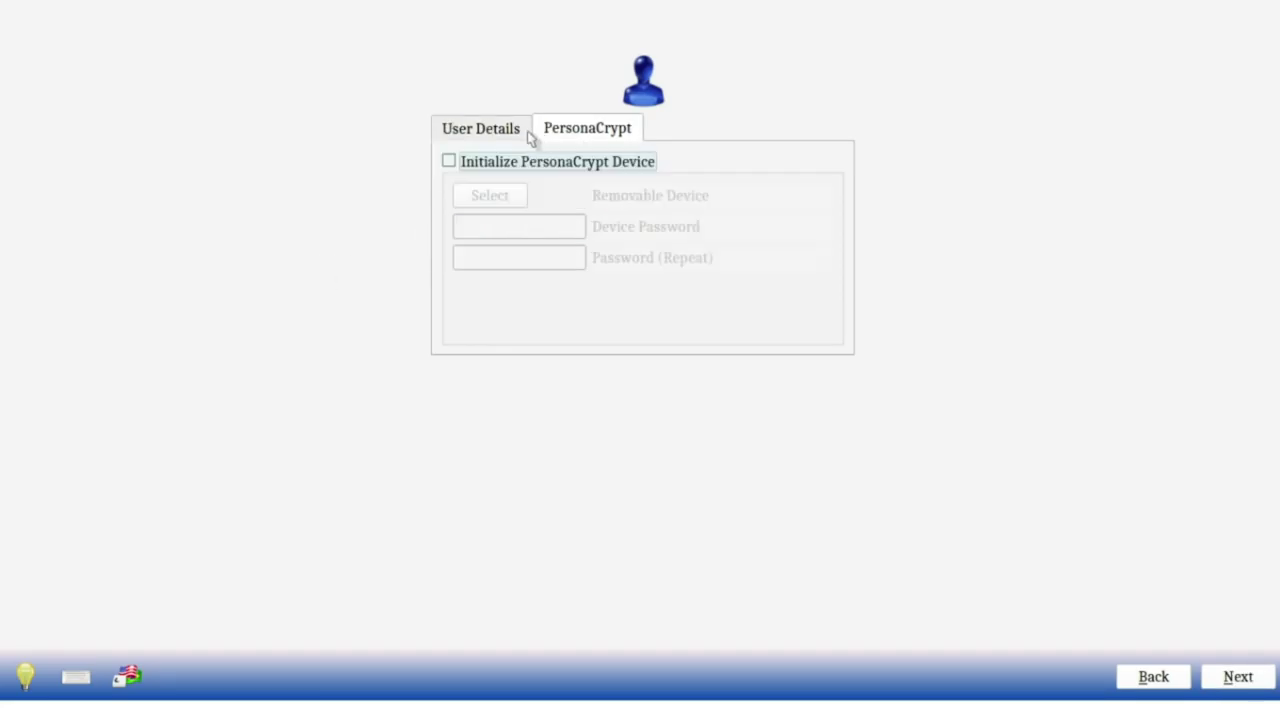
{"action": "left_click", "coordinate": [512, 134]}
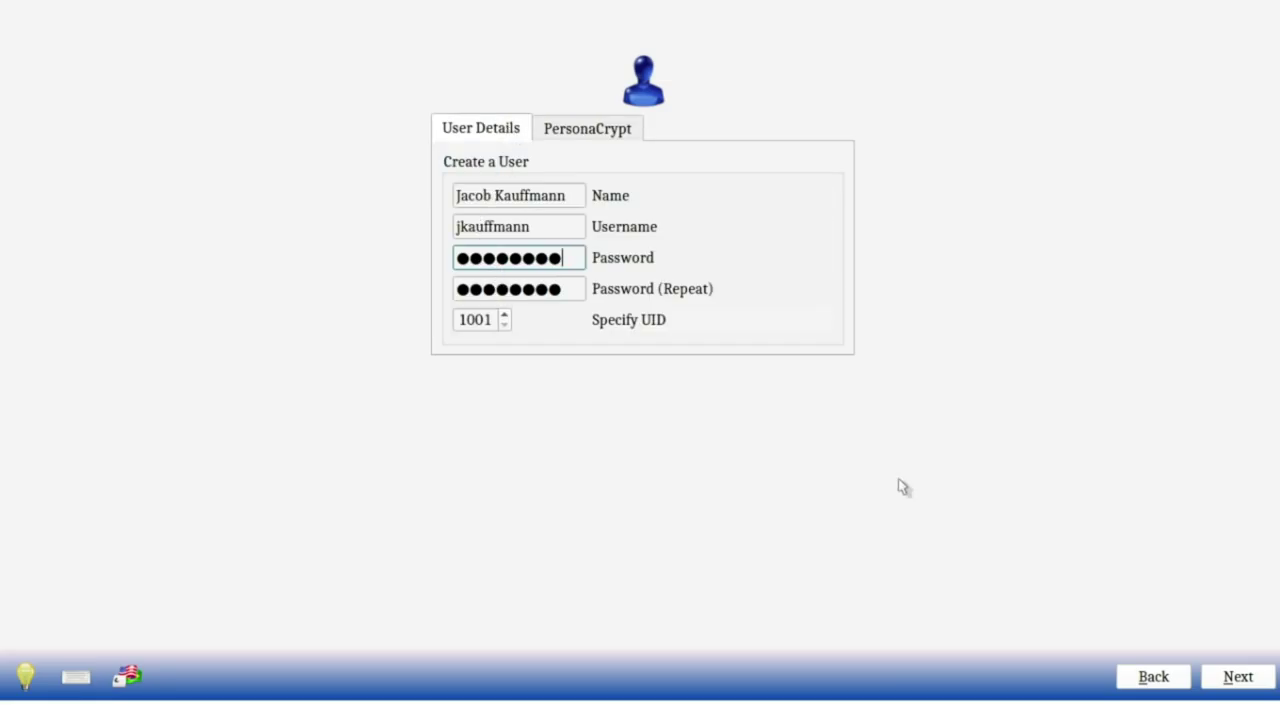
{"action": "left_click", "coordinate": [1238, 680]}
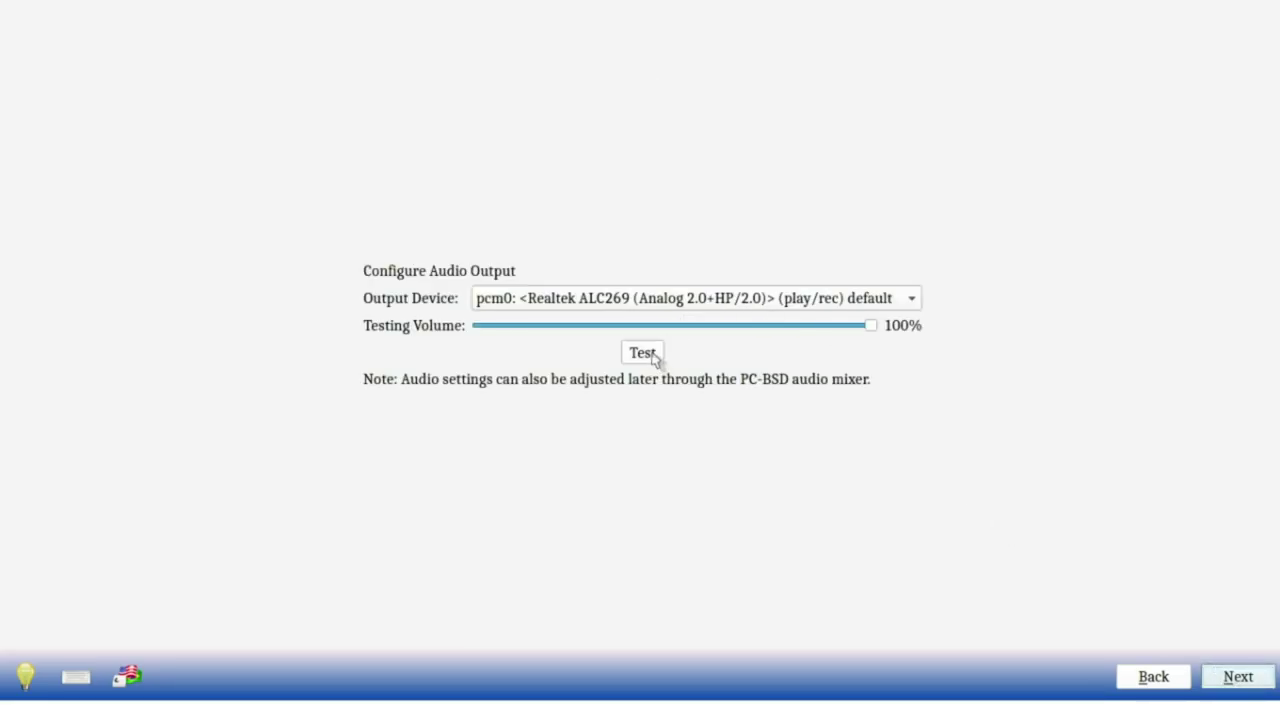
Step: Try the Intel Panther Point HDMI output, then keep pcm0 Realtek ALC269 and proceed
{"action": "left_click", "coordinate": [597, 298]}
{"action": "left_click", "coordinate": [590, 242]}
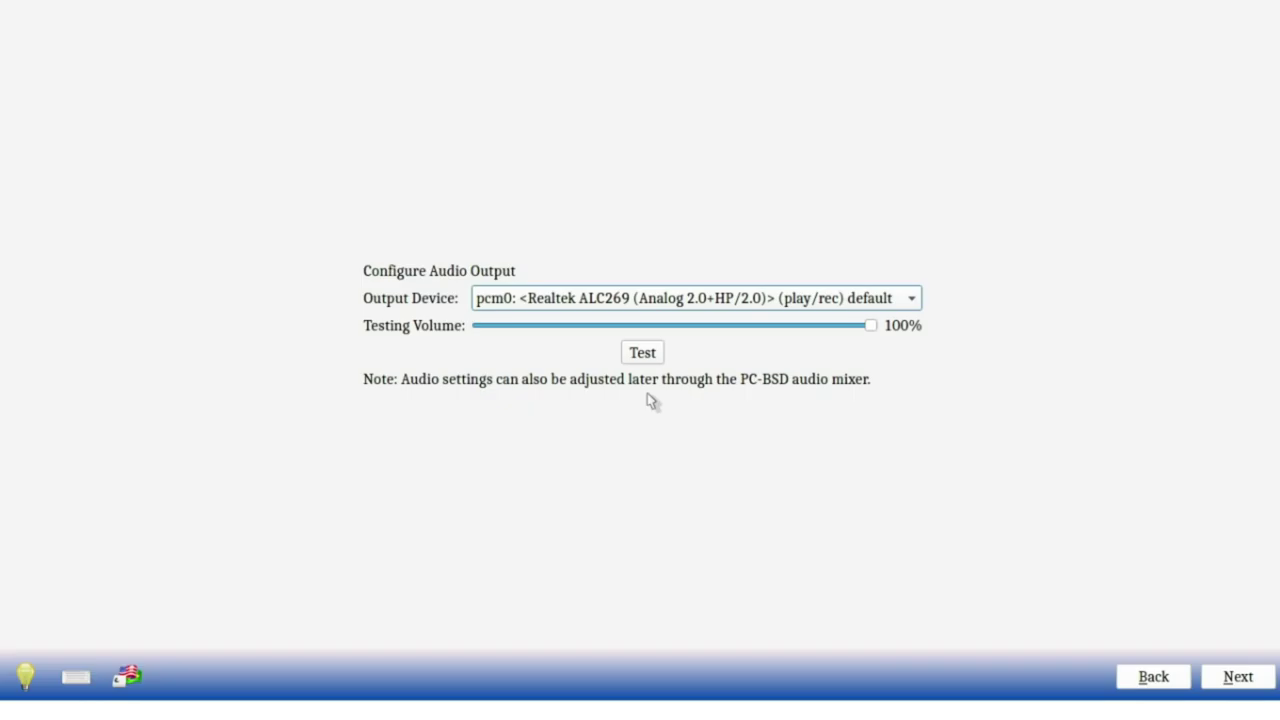
{"action": "left_click", "coordinate": [652, 304]}
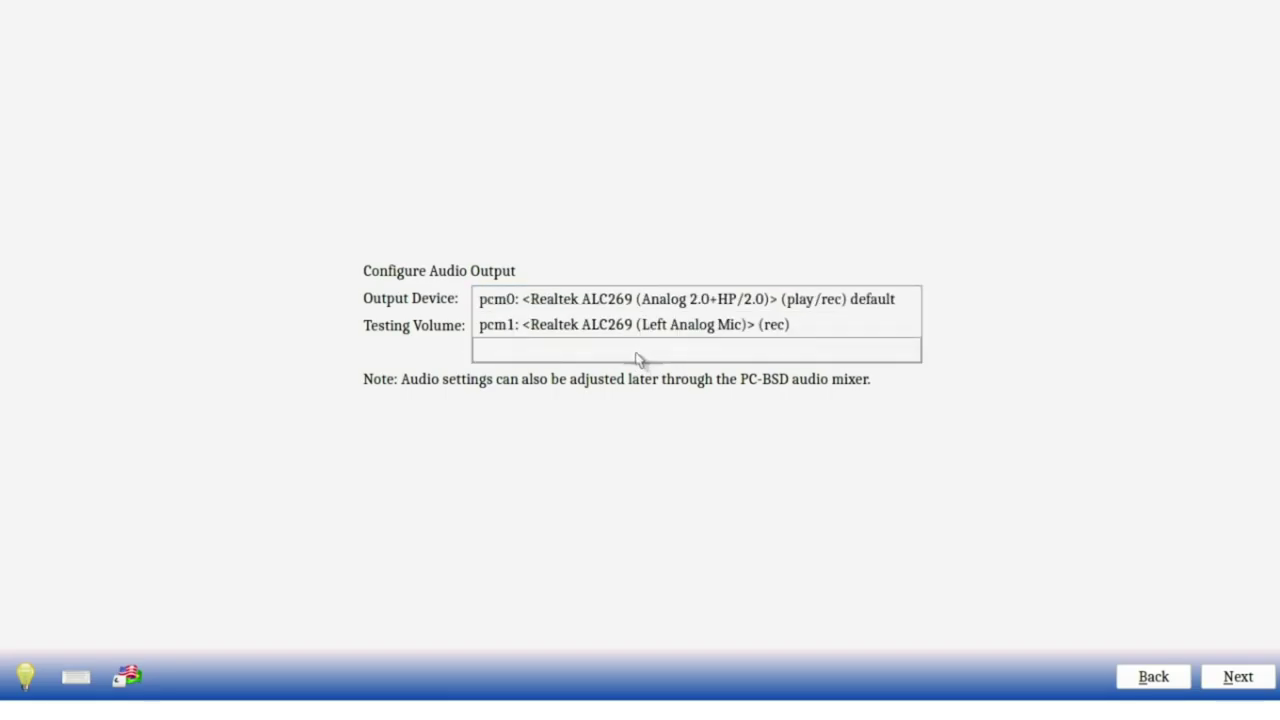
{"action": "left_click", "coordinate": [642, 350]}
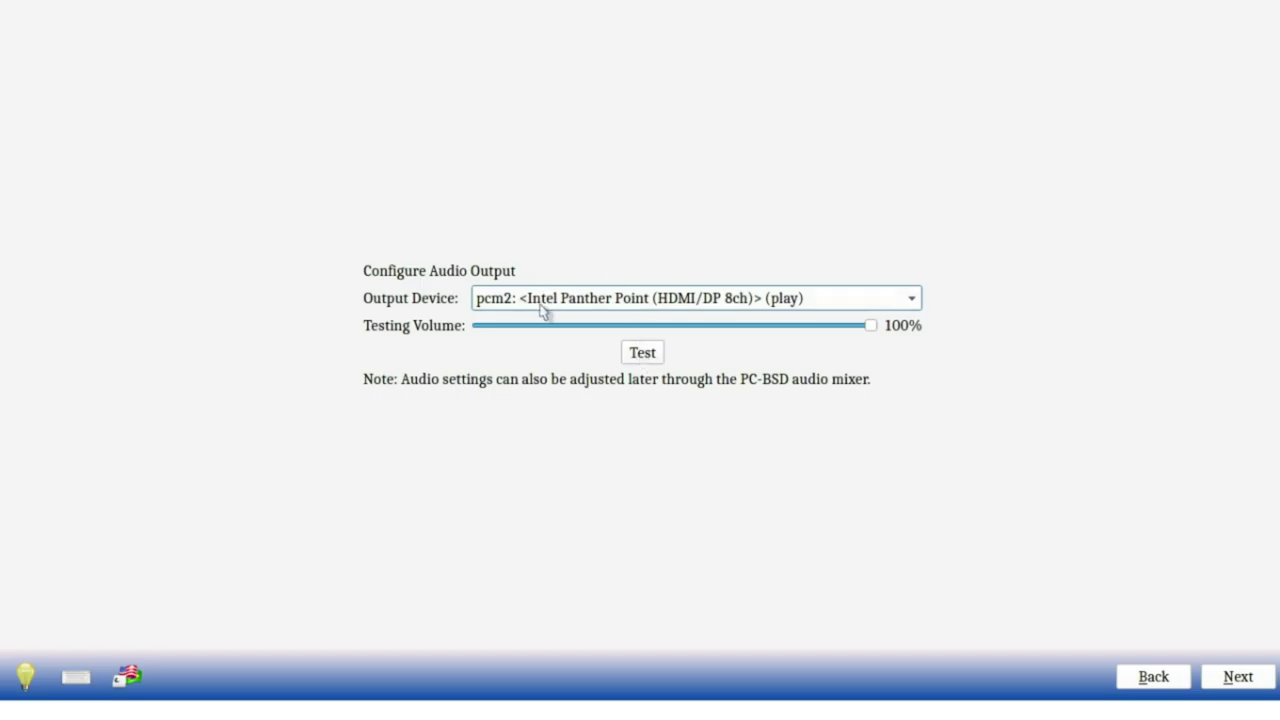
{"action": "scroll", "coordinate": [540, 306], "scroll_direction": "up", "scroll_amount": 2}
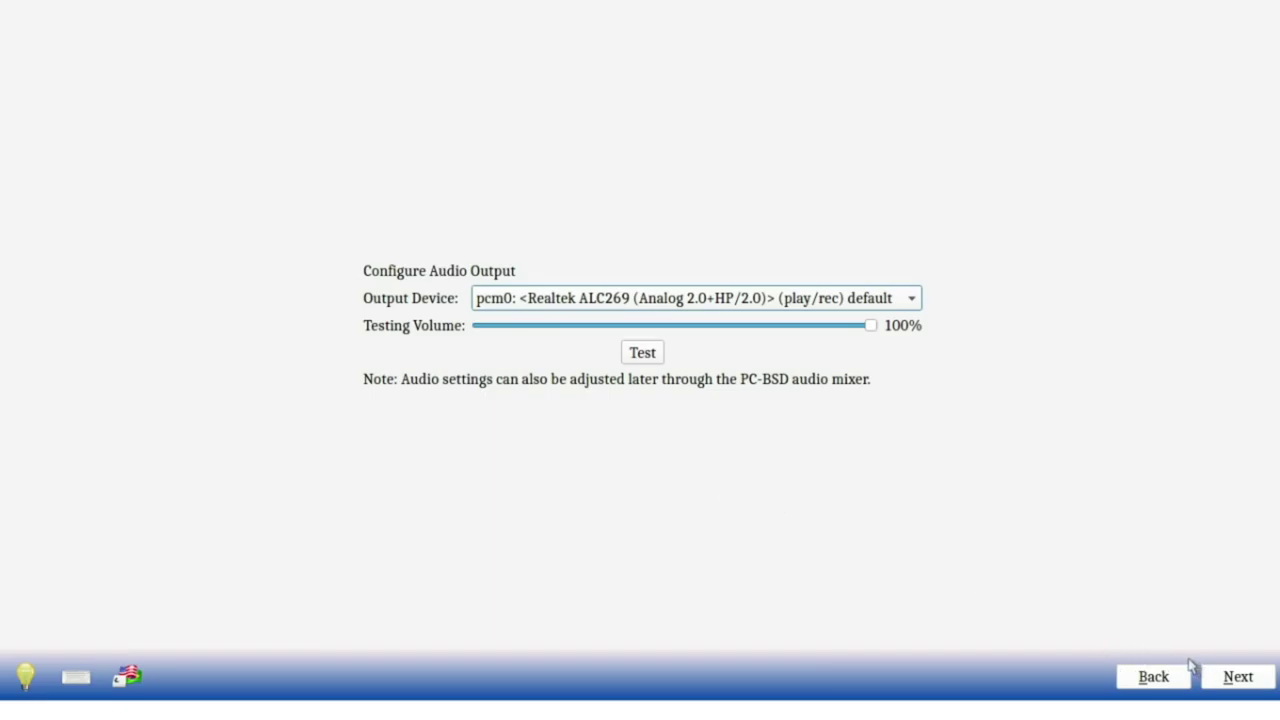
{"action": "left_click", "coordinate": [1224, 677]}
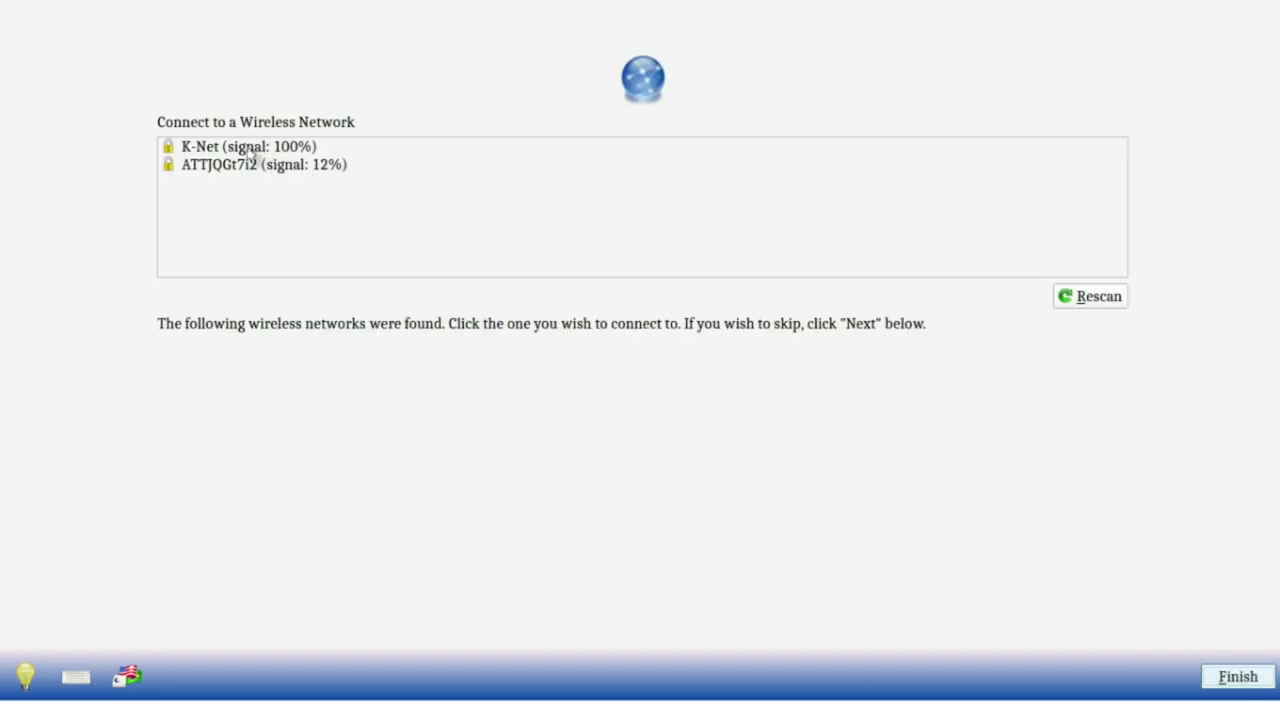
Step: Join the K-Net wireless network by entering its network key twice and applying
{"action": "left_click", "coordinate": [251, 157]}
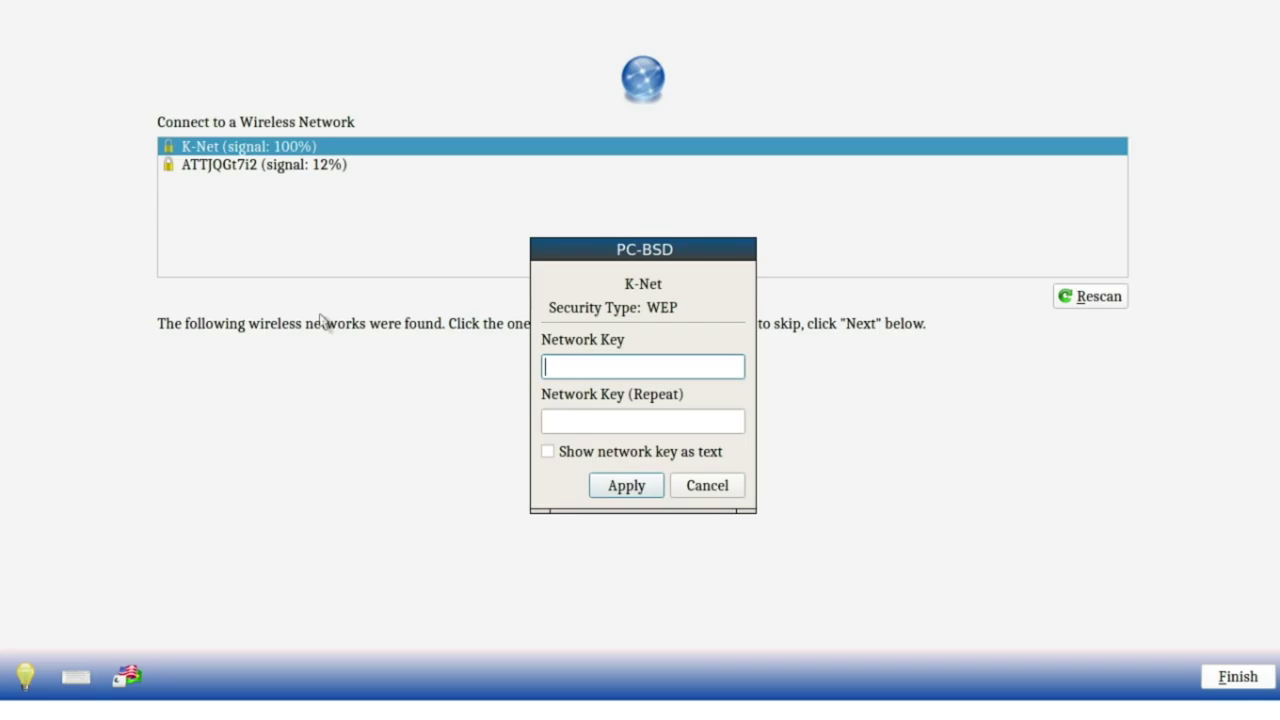
{"action": "type", "text": "**********"}
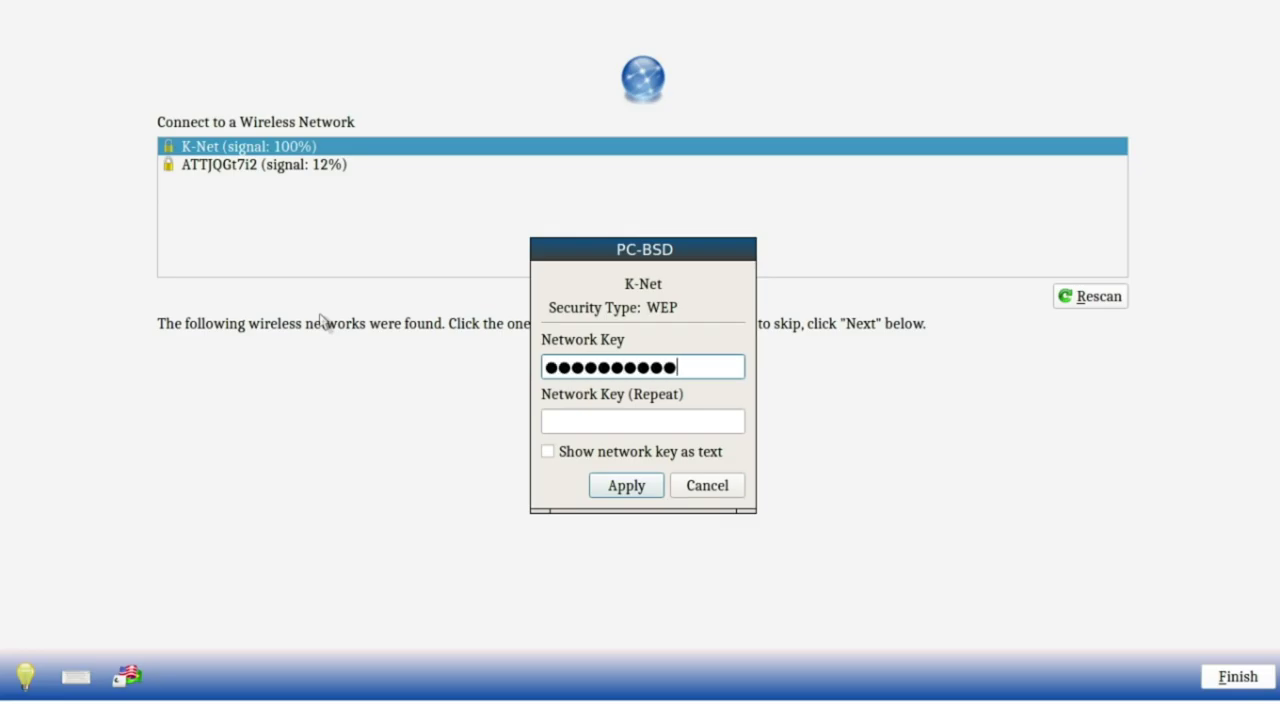
{"action": "key", "text": "Tab"}
{"action": "type", "text": "*******"}
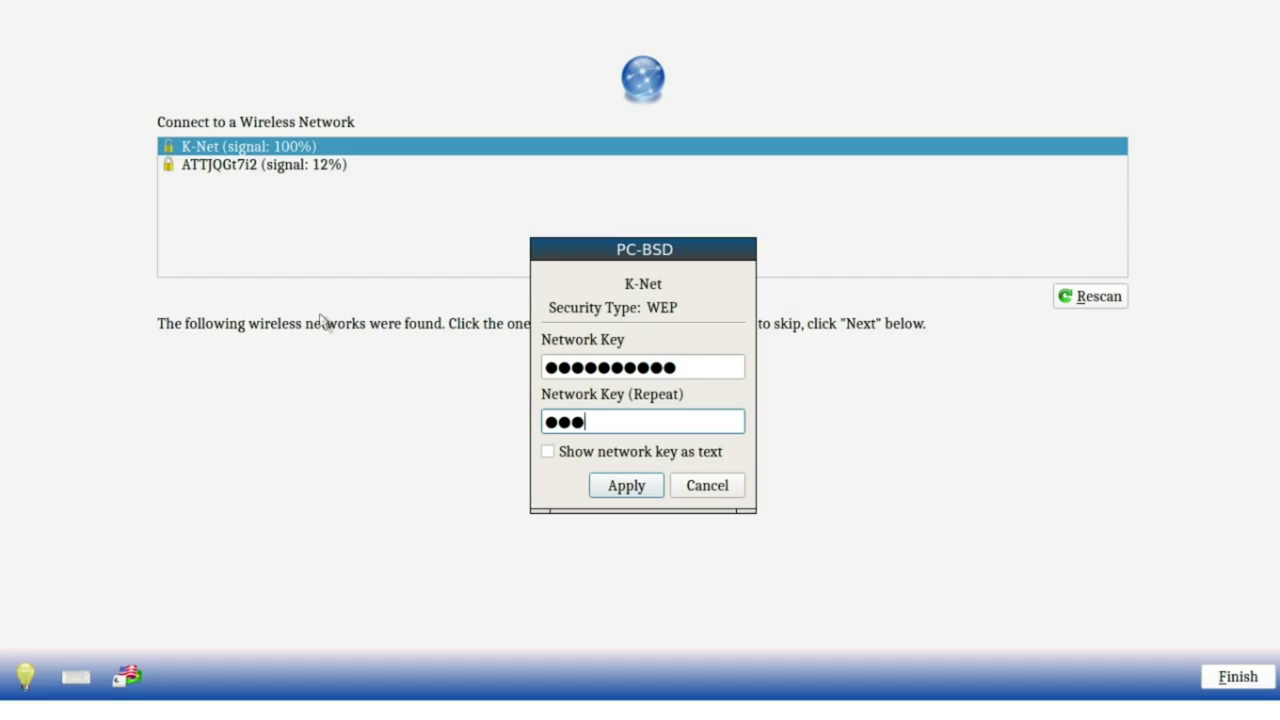
{"action": "type", "text": "***"}
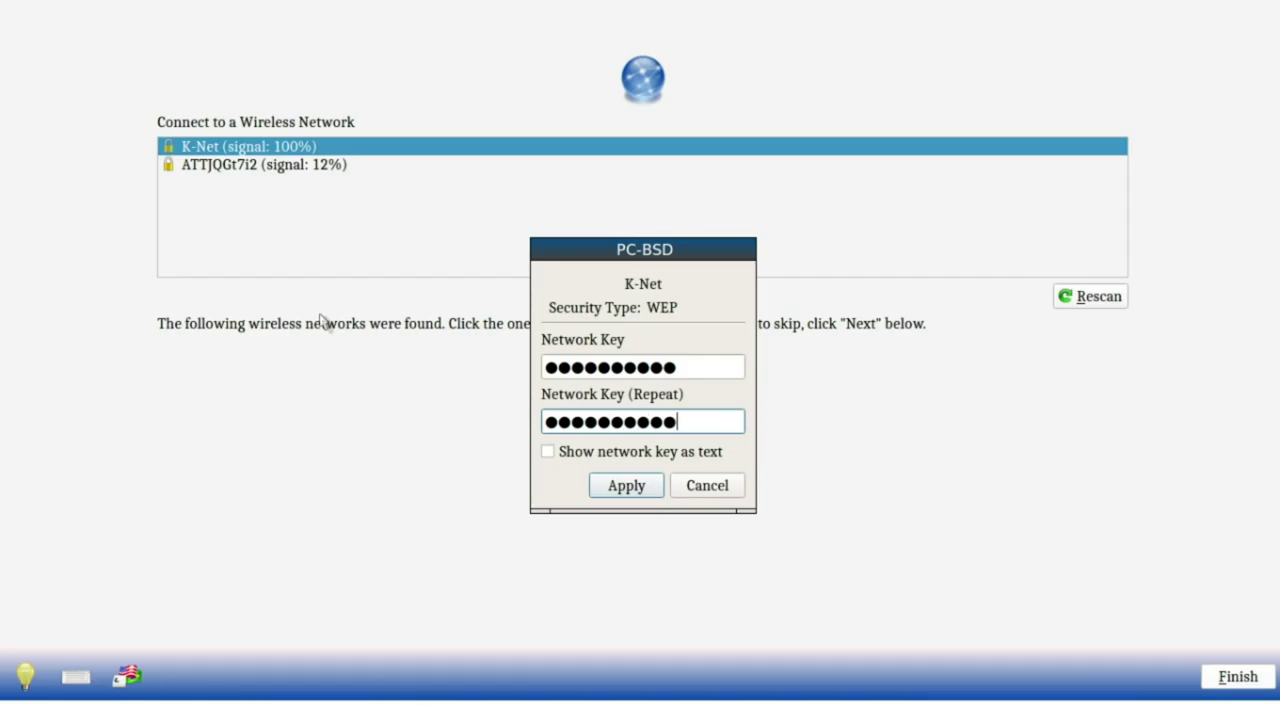
{"action": "left_click", "coordinate": [626, 486]}
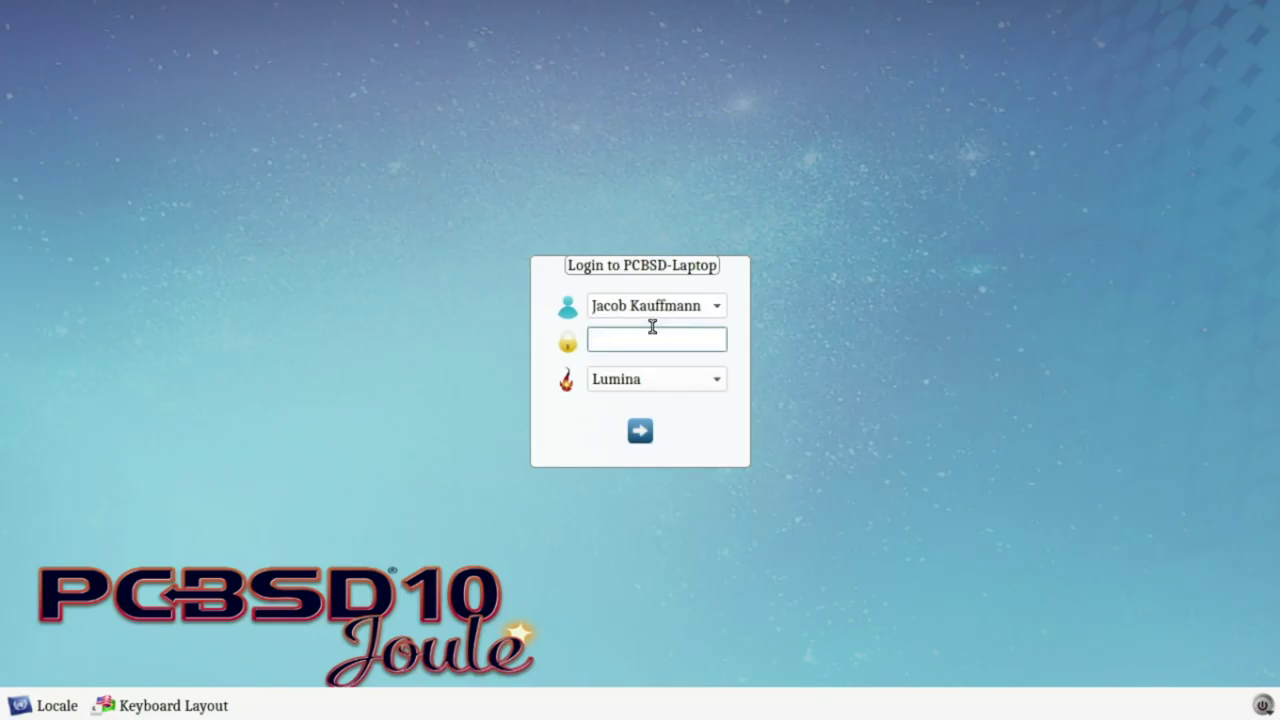
Step: Keep the Lumina session and log in with the new user's password
{"action": "left_click", "coordinate": [641, 378]}
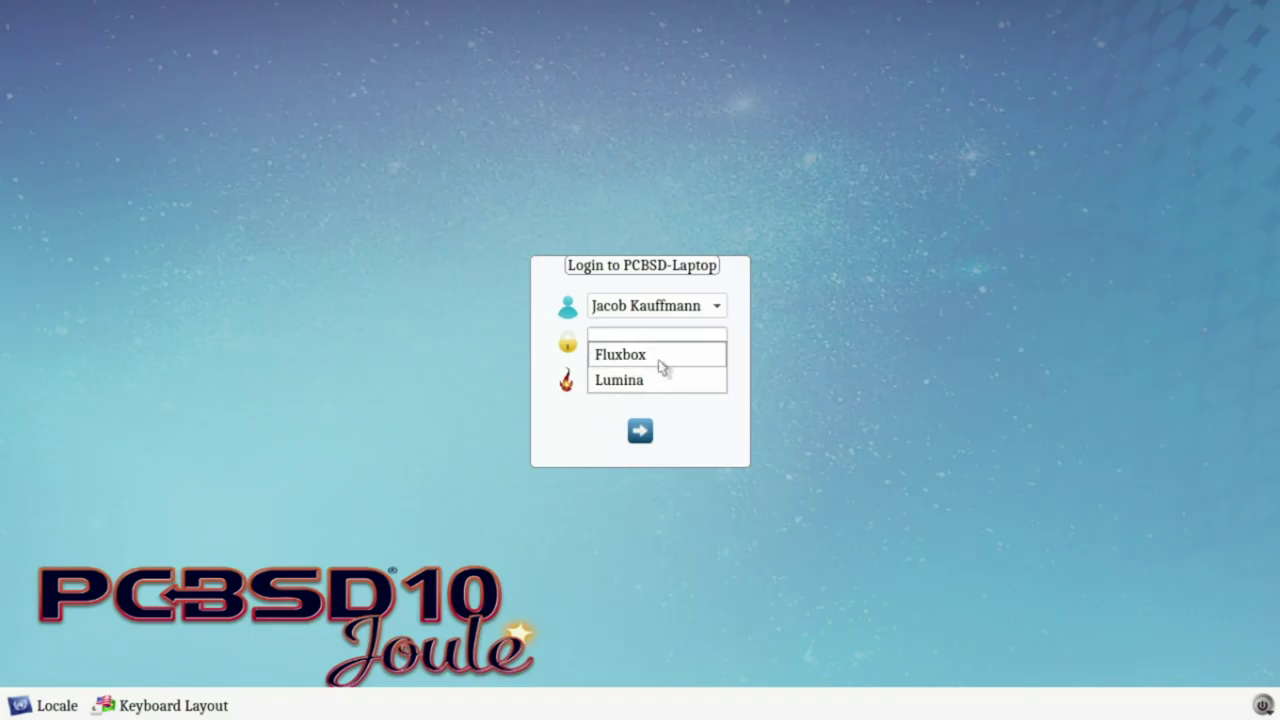
{"action": "left_click", "coordinate": [680, 378]}
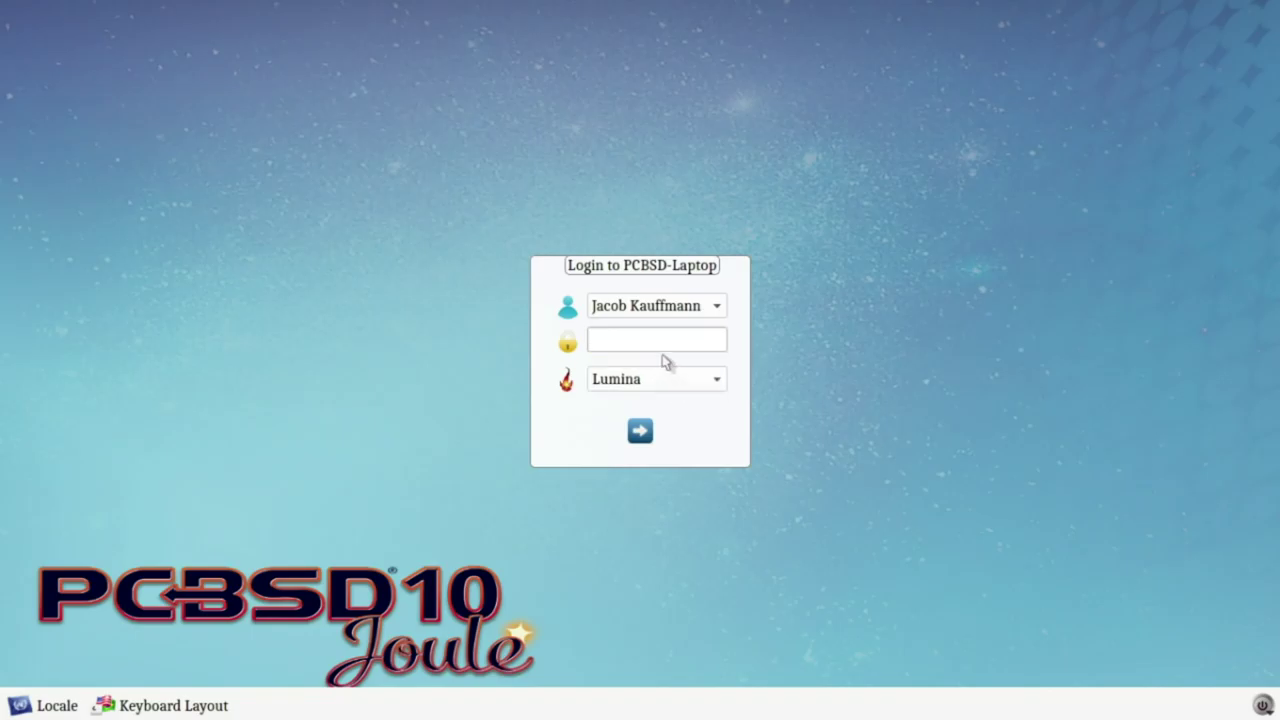
{"action": "left_click", "coordinate": [658, 342]}
{"action": "type", "text": "********"}
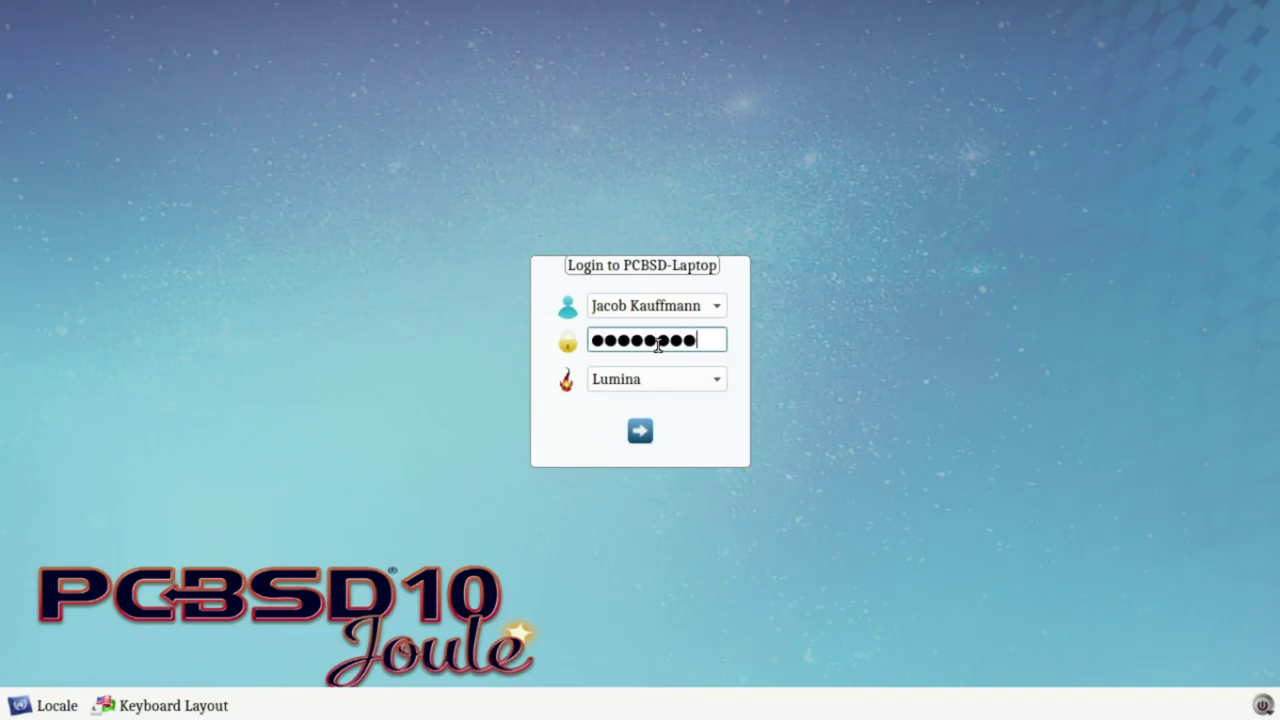
{"action": "left_click", "coordinate": [640, 432]}
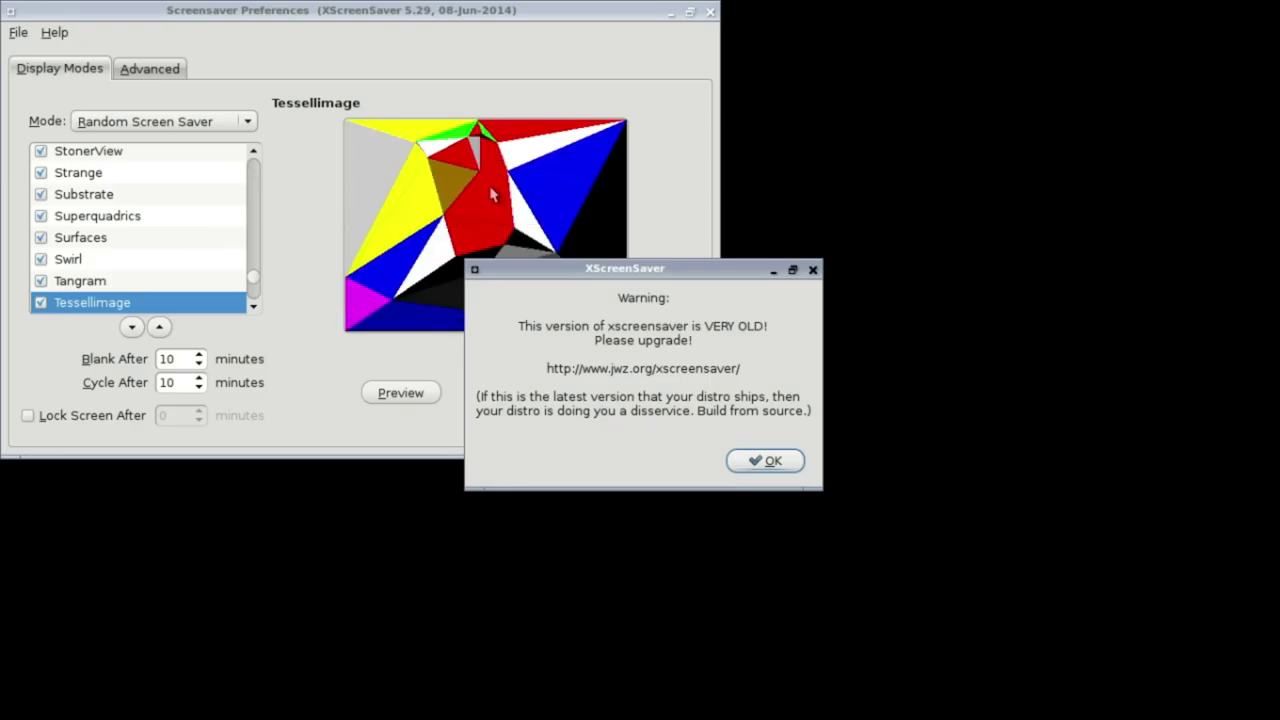
Step: Dismiss the version warning and set the mode to Only One Screen Saver
{"action": "left_click", "coordinate": [775, 458]}
{"action": "left_click_drag", "start_coordinate": [433, 17], "coordinate": [590, 90]}
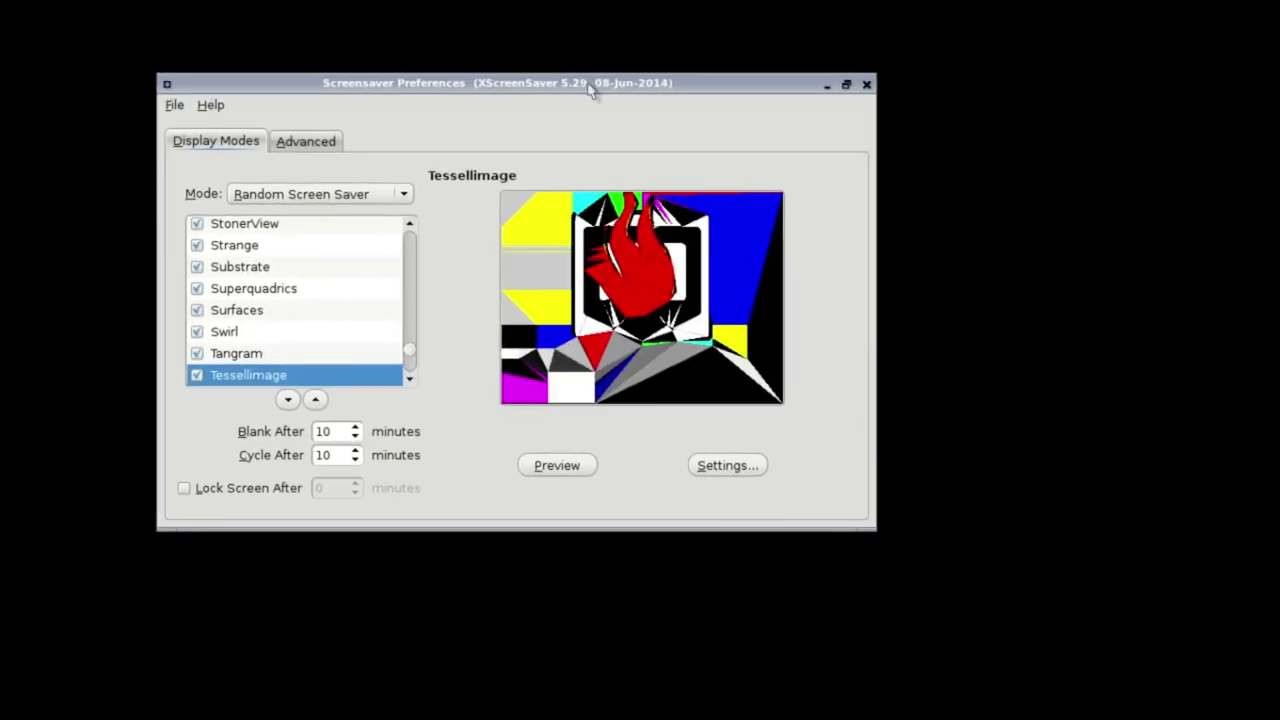
{"action": "left_click", "coordinate": [329, 311]}
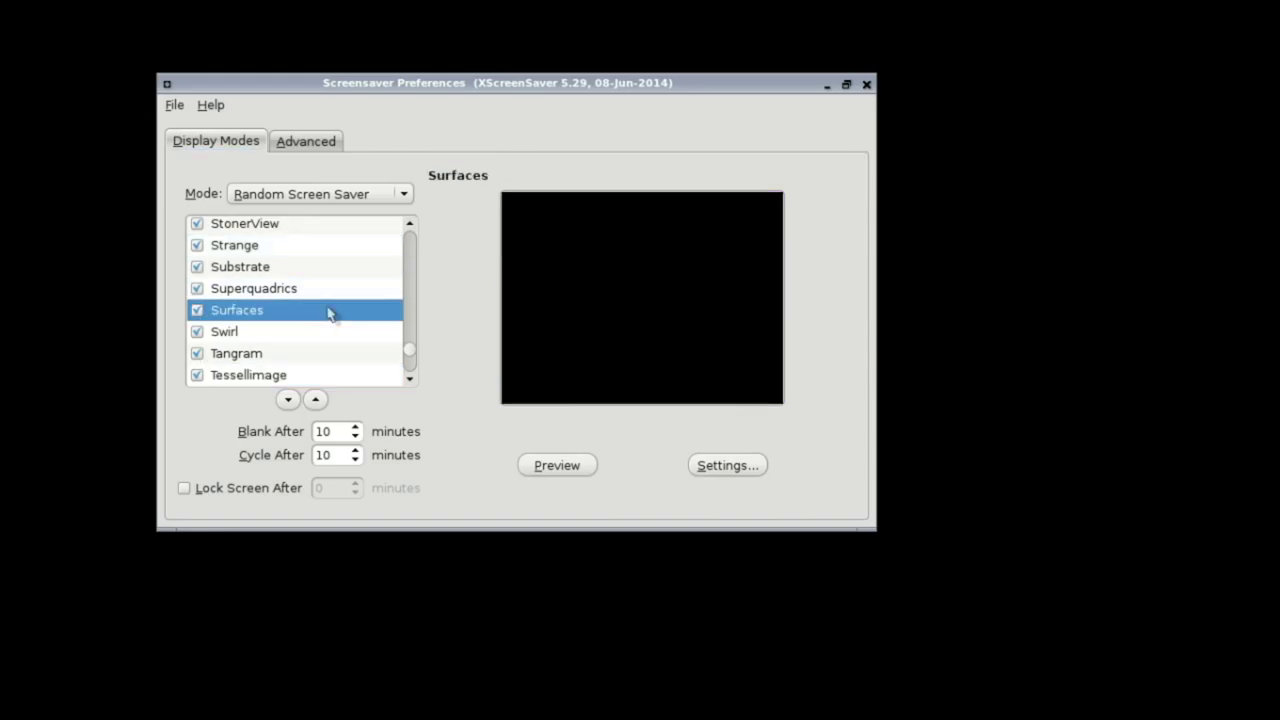
{"action": "left_click", "coordinate": [294, 266]}
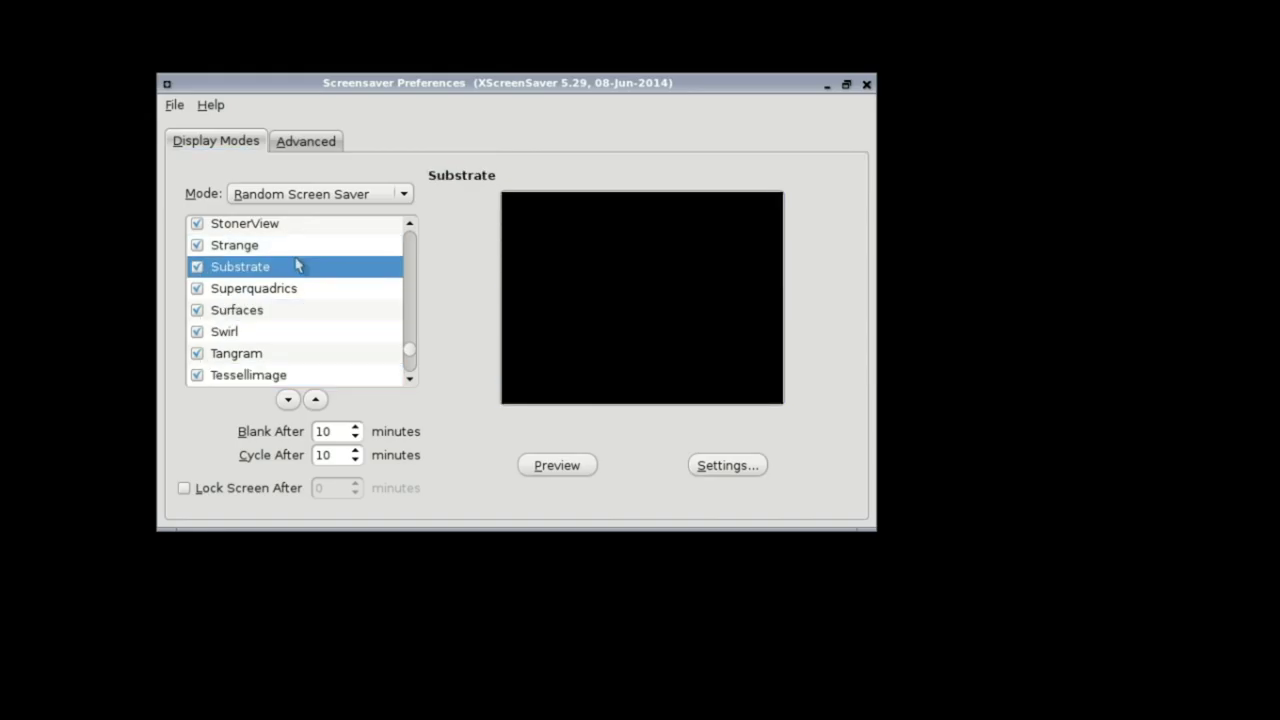
{"action": "left_click", "coordinate": [289, 201]}
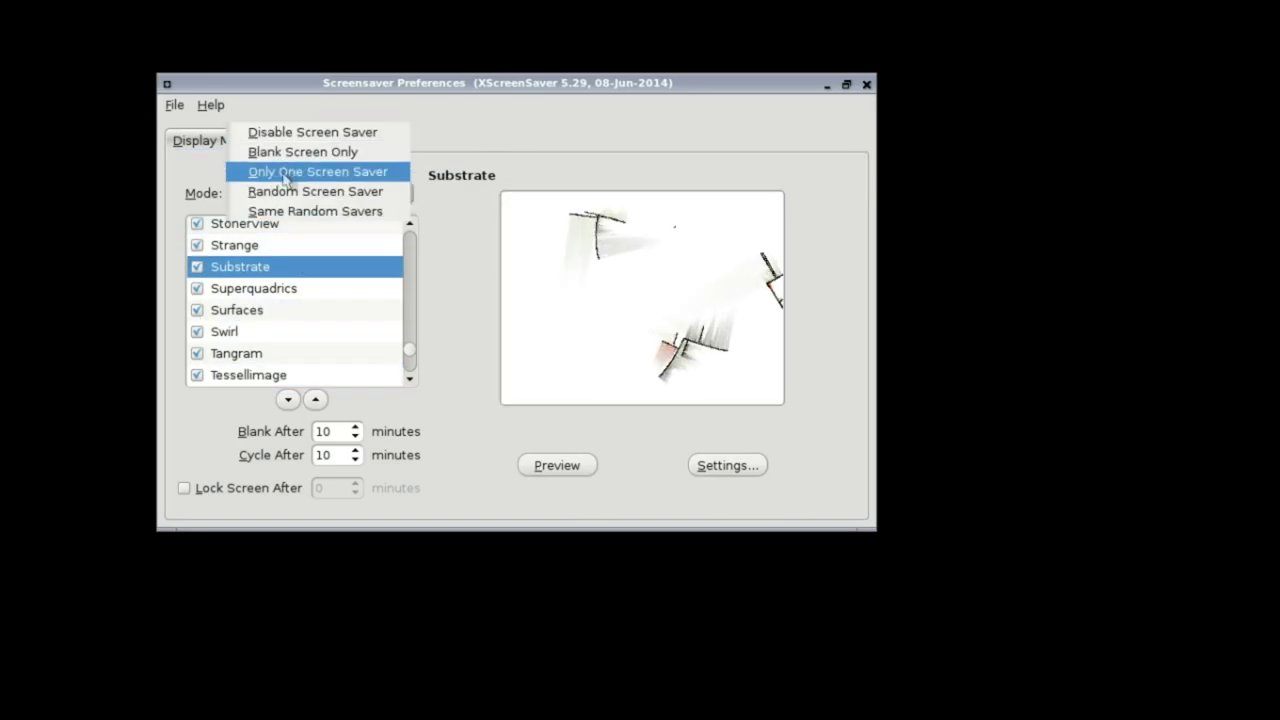
{"action": "left_click", "coordinate": [282, 172]}
Step: Choose GLMatrix as the screensaver after briefly trying XMatrix
{"action": "left_click_drag", "start_coordinate": [407, 348], "coordinate": [409, 373]}
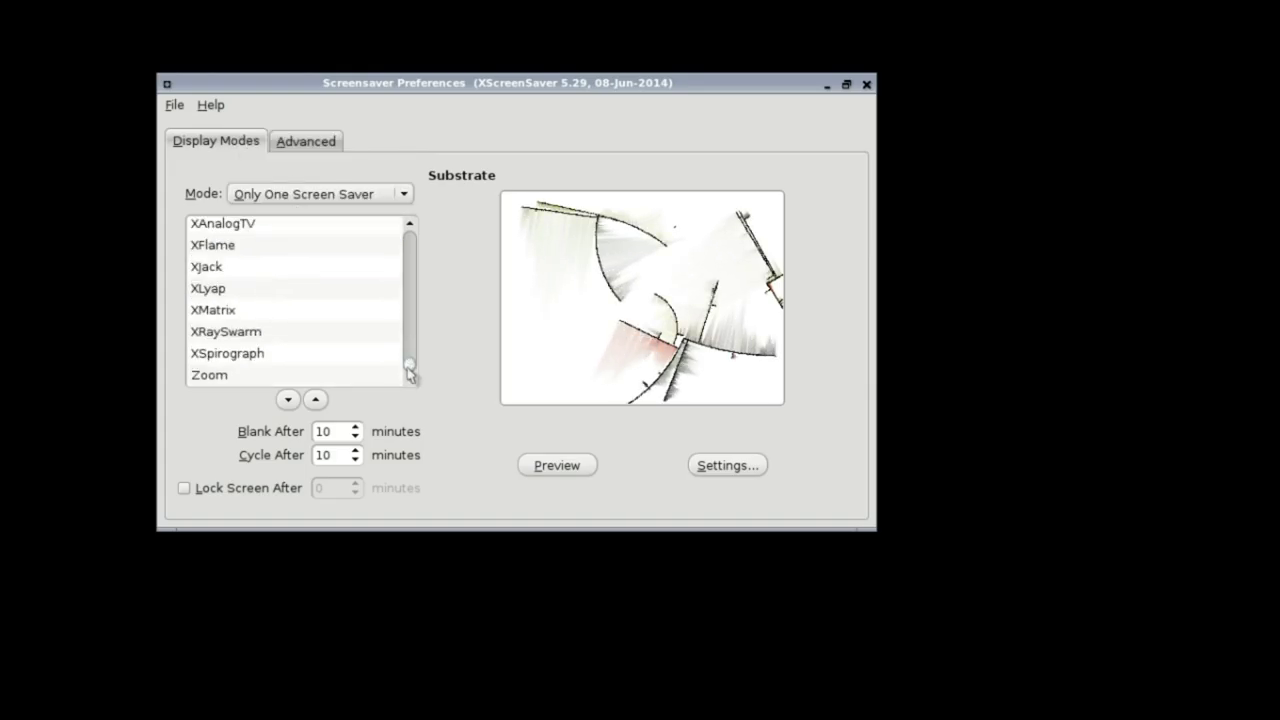
{"action": "left_click", "coordinate": [240, 312]}
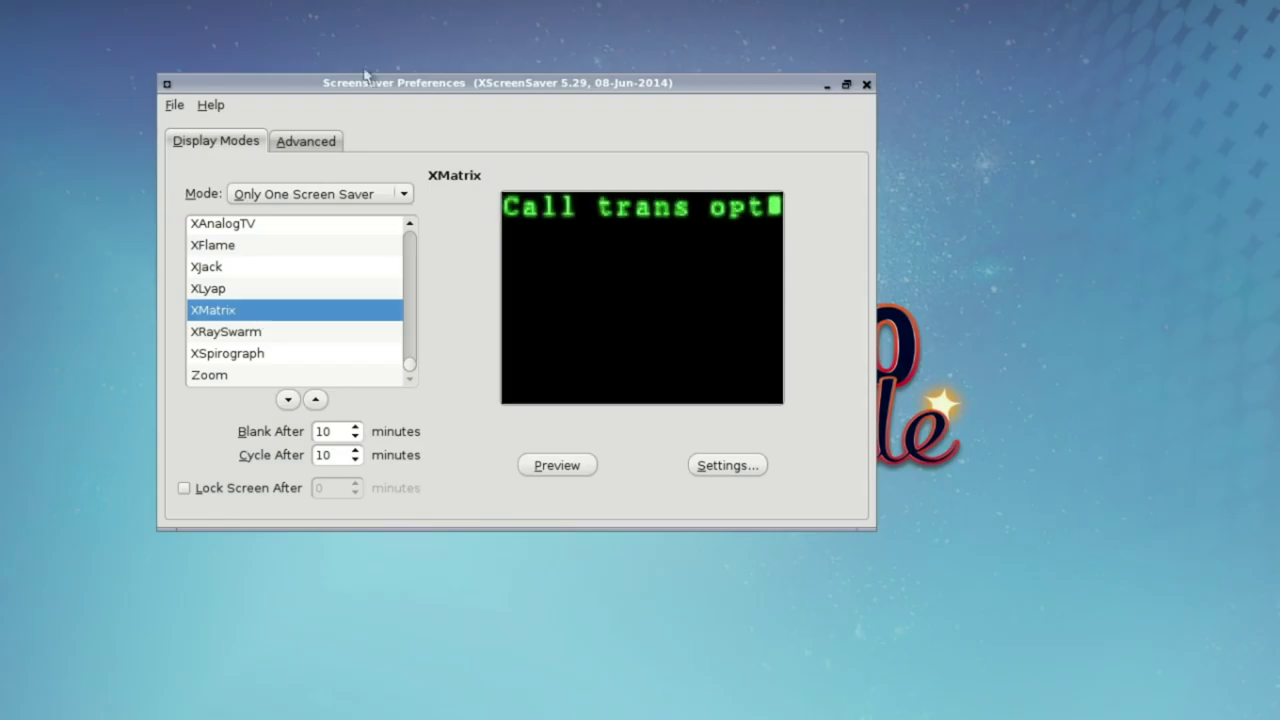
{"action": "left_click_drag", "start_coordinate": [383, 87], "coordinate": [380, 121]}
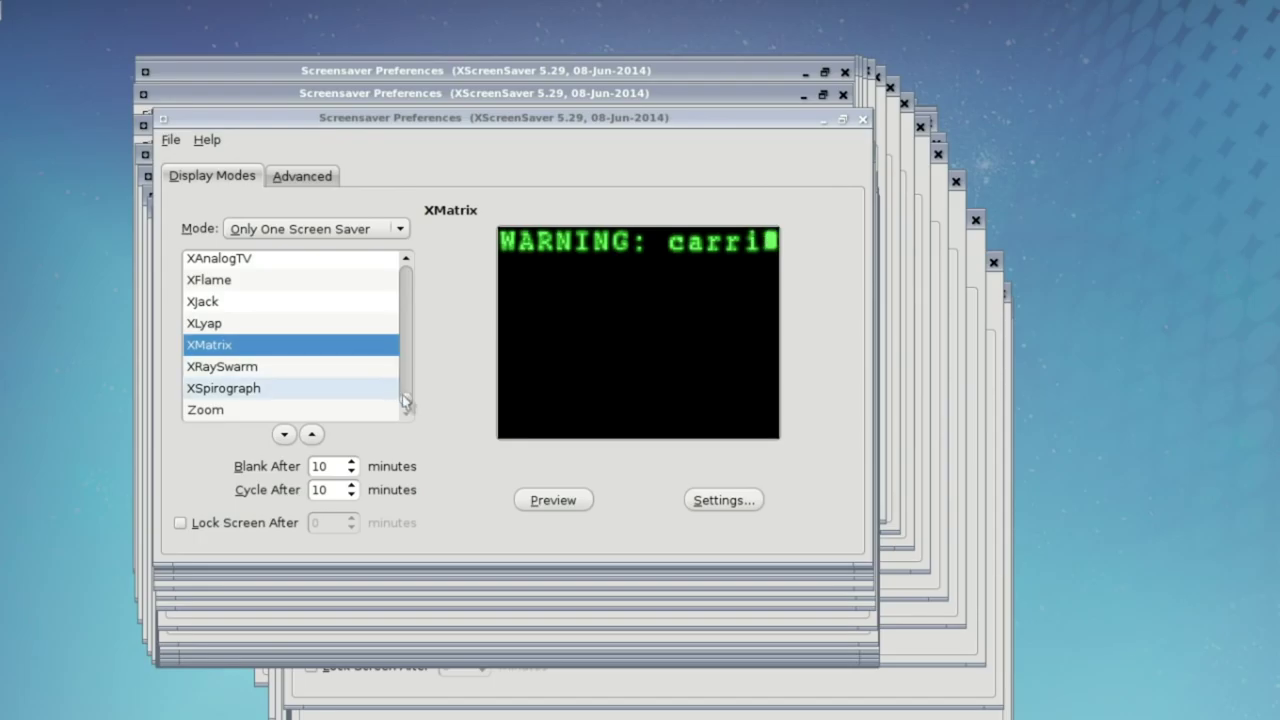
{"action": "left_click_drag", "start_coordinate": [405, 402], "coordinate": [399, 333]}
{"action": "left_click", "coordinate": [333, 354]}
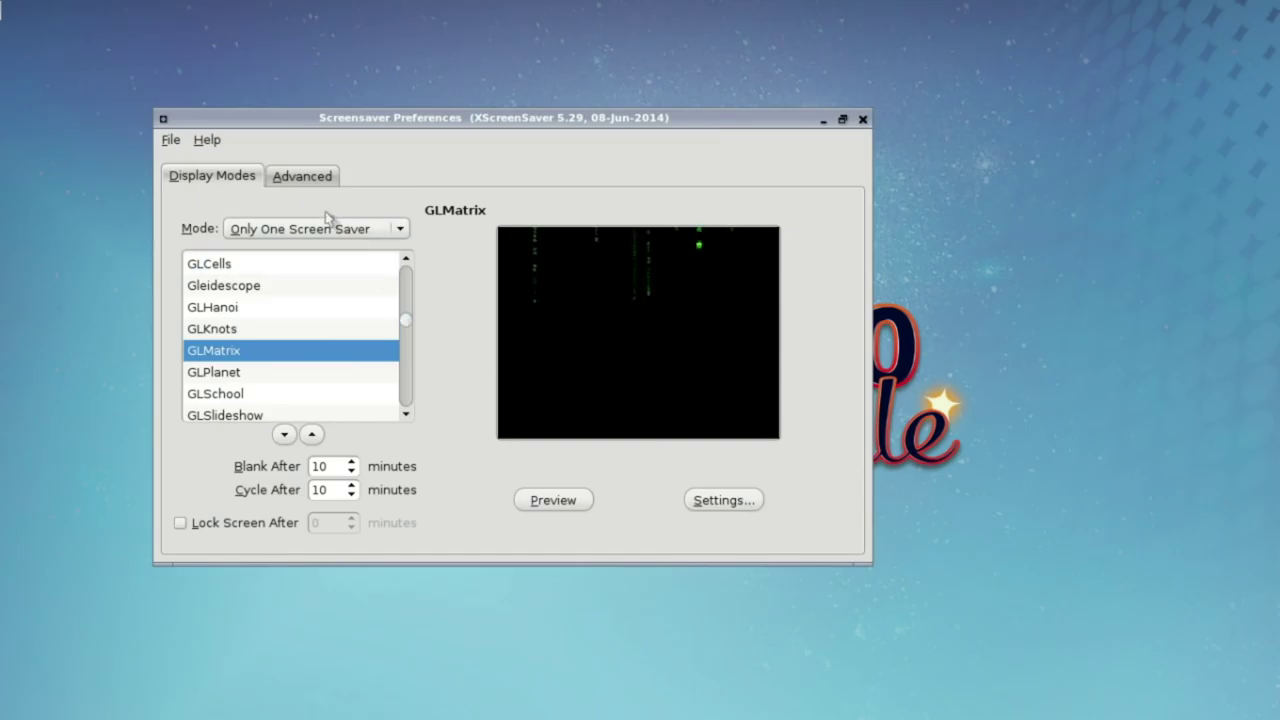
{"action": "left_click", "coordinate": [318, 182]}
{"action": "left_click", "coordinate": [252, 178]}
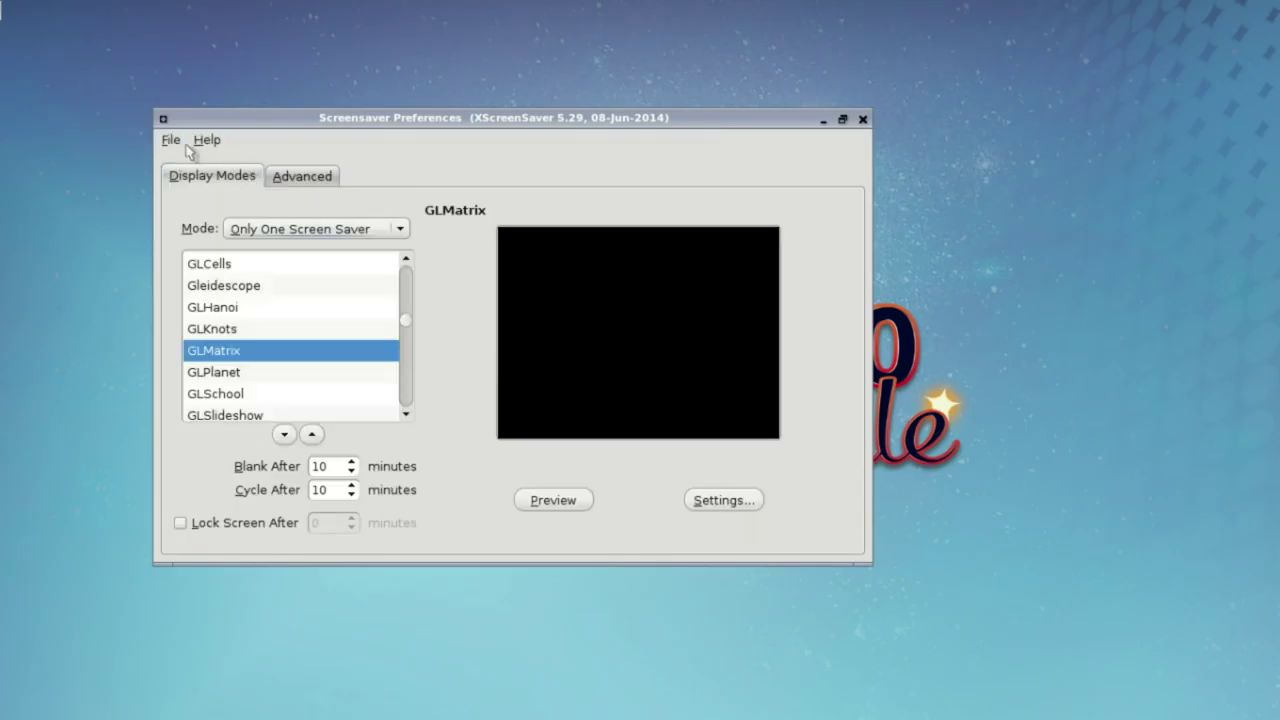
{"action": "left_click", "coordinate": [171, 140]}
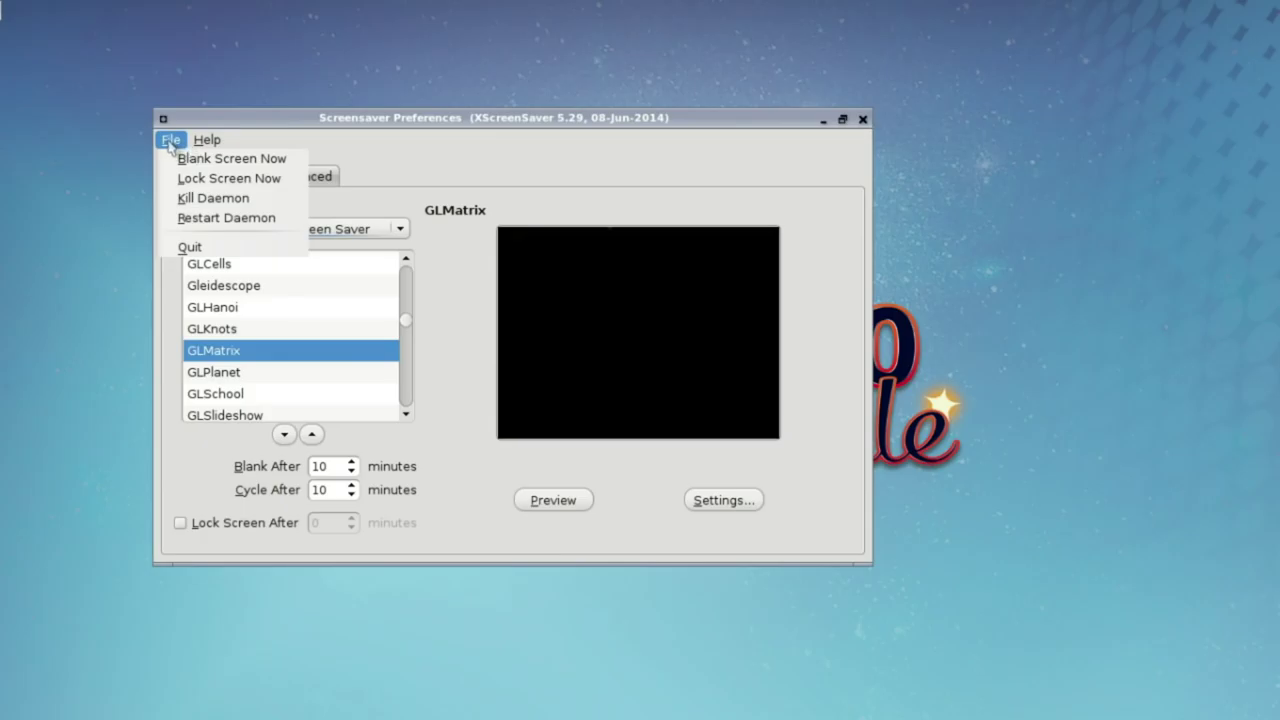
{"action": "left_click", "coordinate": [529, 206]}
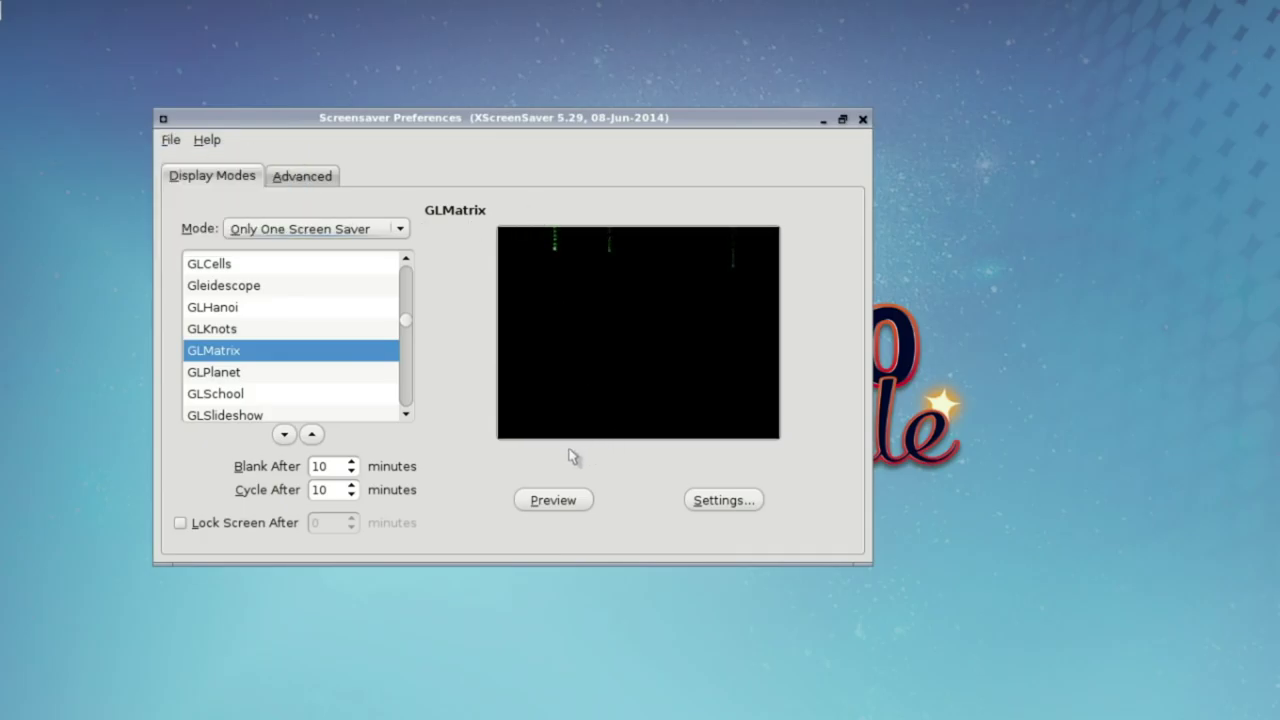
Step: Close Screensaver Preferences, centre the Welcome to PC-BSD window, and dismiss the wireless notice
{"action": "left_click", "coordinate": [864, 120]}
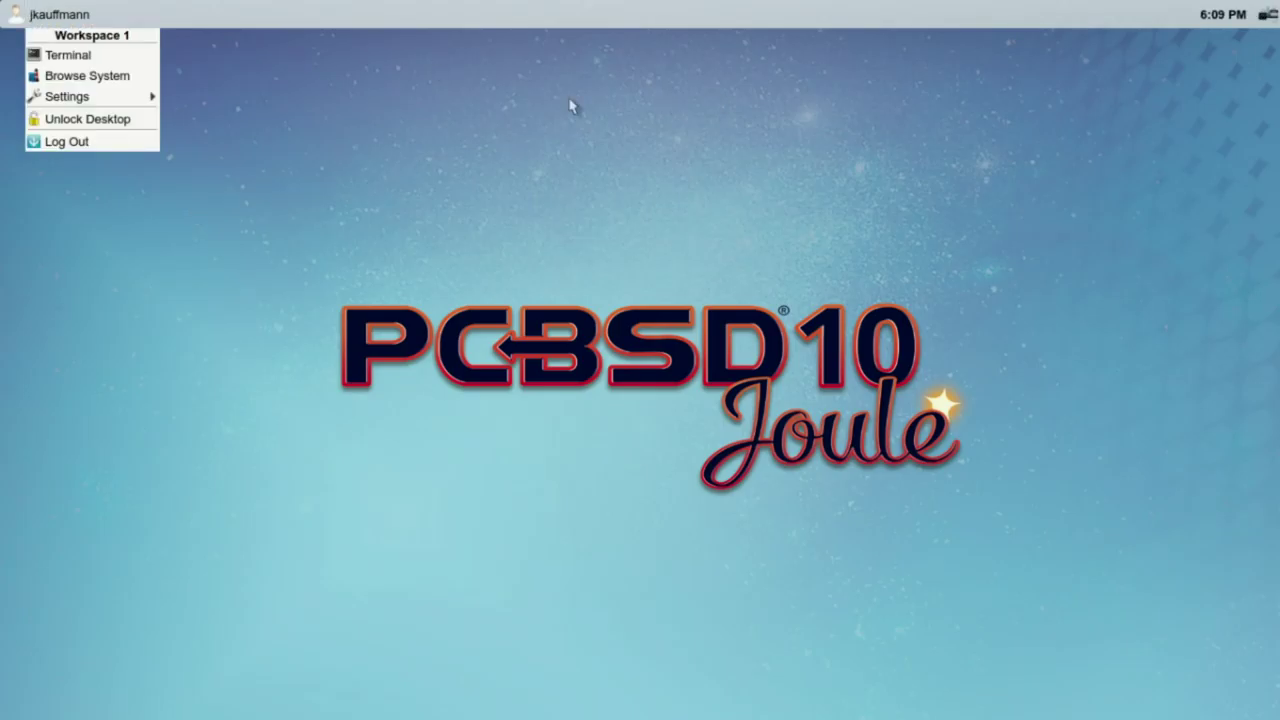
{"action": "left_click", "coordinate": [571, 105]}
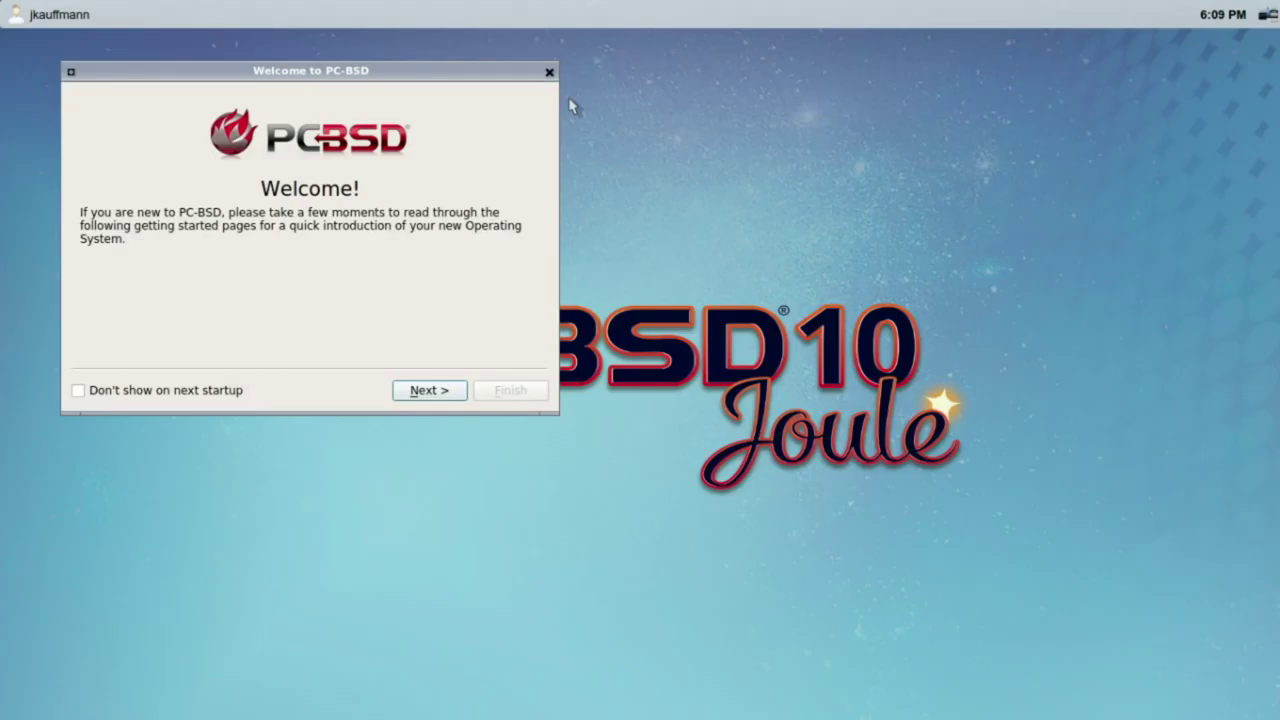
{"action": "left_click_drag", "start_coordinate": [428, 71], "coordinate": [675, 120]}
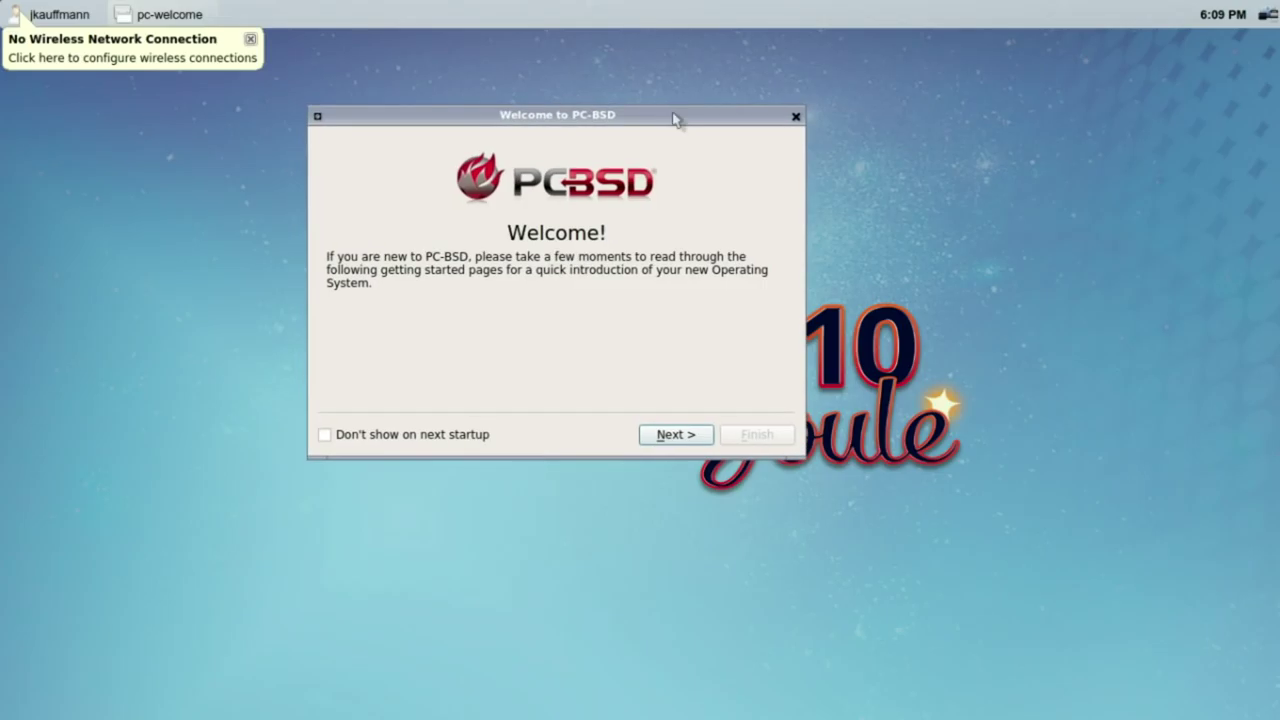
{"action": "left_click", "coordinate": [250, 42]}
{"action": "left_click", "coordinate": [17, 17]}
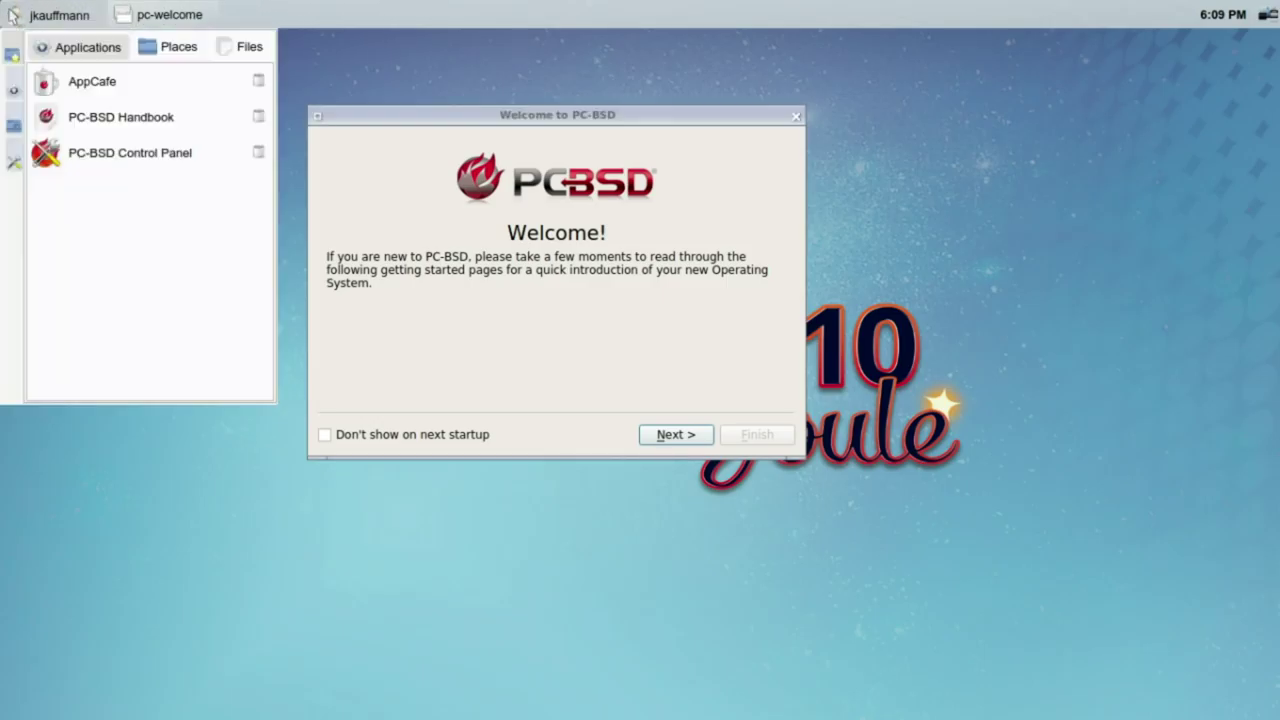
{"action": "left_click", "coordinate": [17, 17]}
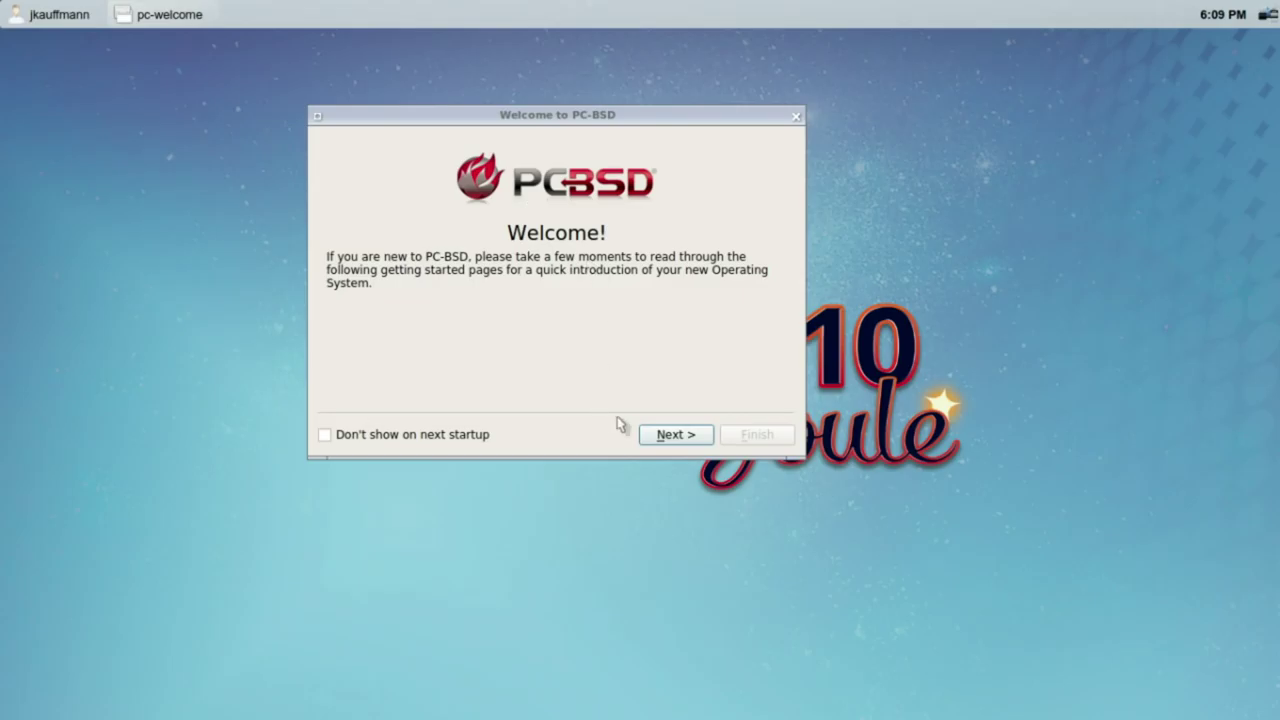
Step: Advance the welcome guide from the introduction to Getting Connected
{"action": "left_click", "coordinate": [663, 442]}
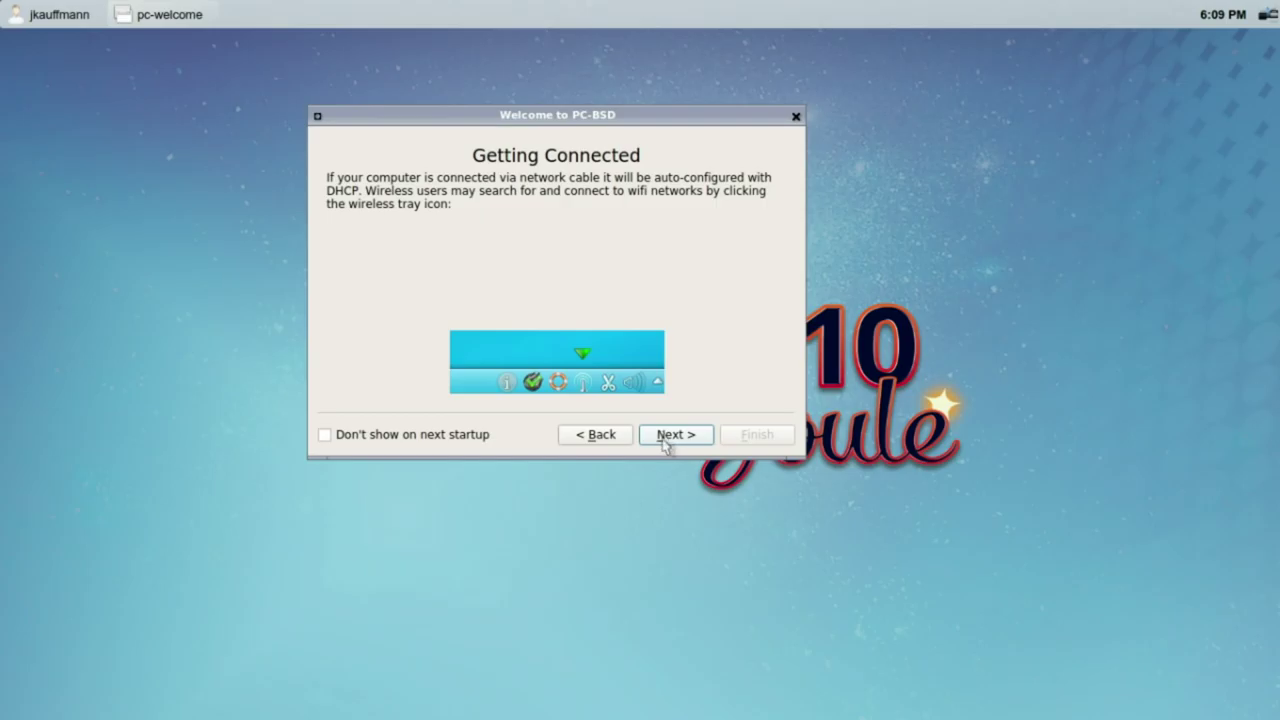
{"action": "left_click", "coordinate": [1222, 34]}
{"action": "left_click", "coordinate": [58, 17]}
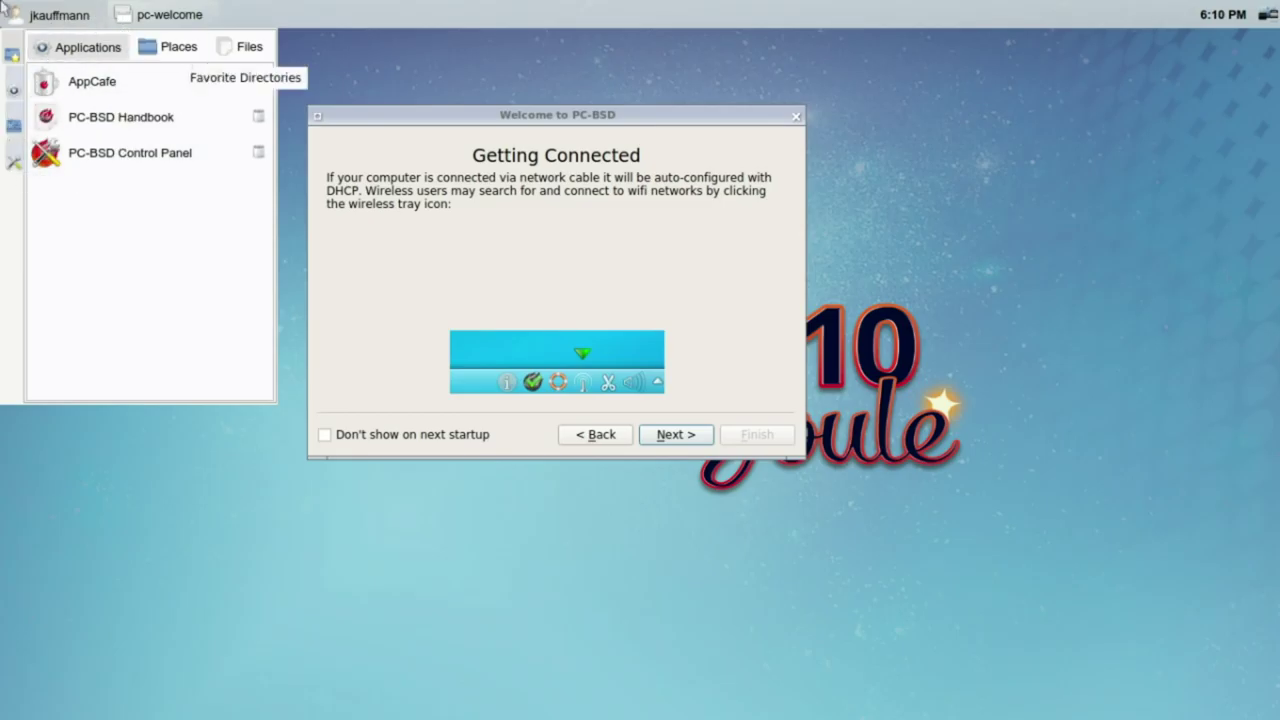
Step: Check the volume, battery and workspace status popup and switch to the second workspace
{"action": "left_click", "coordinate": [1266, 14]}
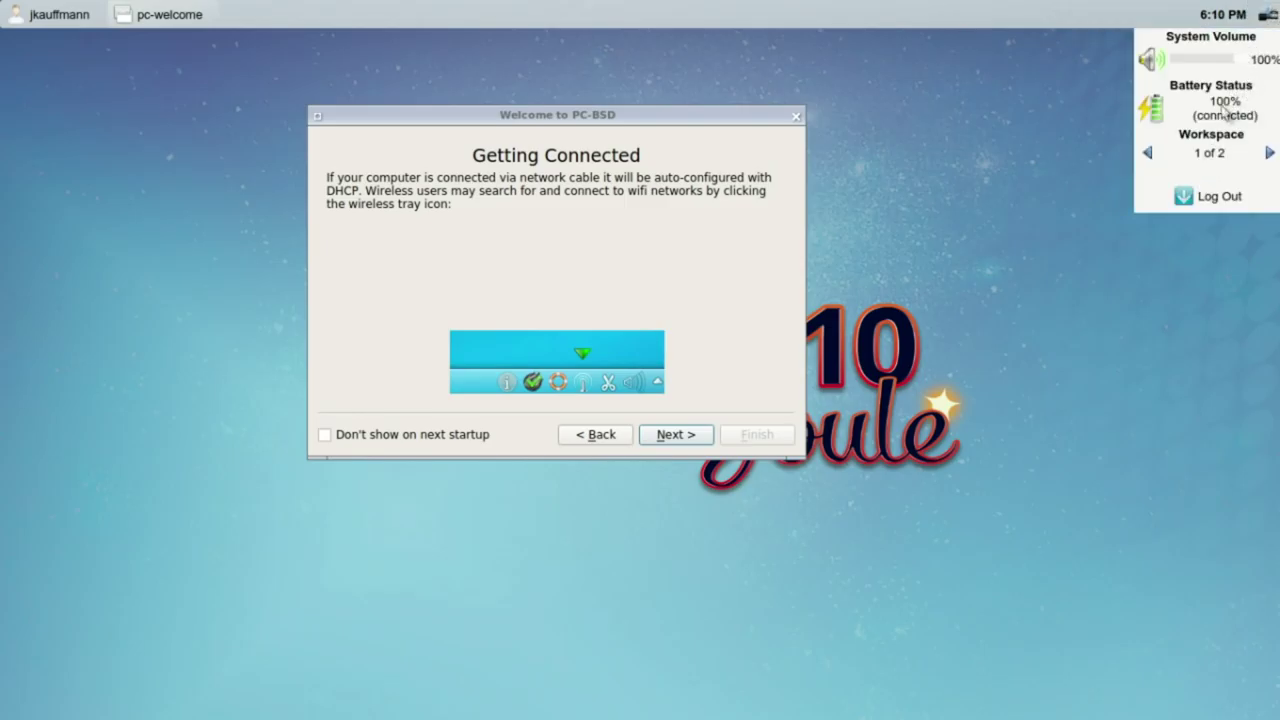
{"action": "left_click", "coordinate": [1270, 152]}
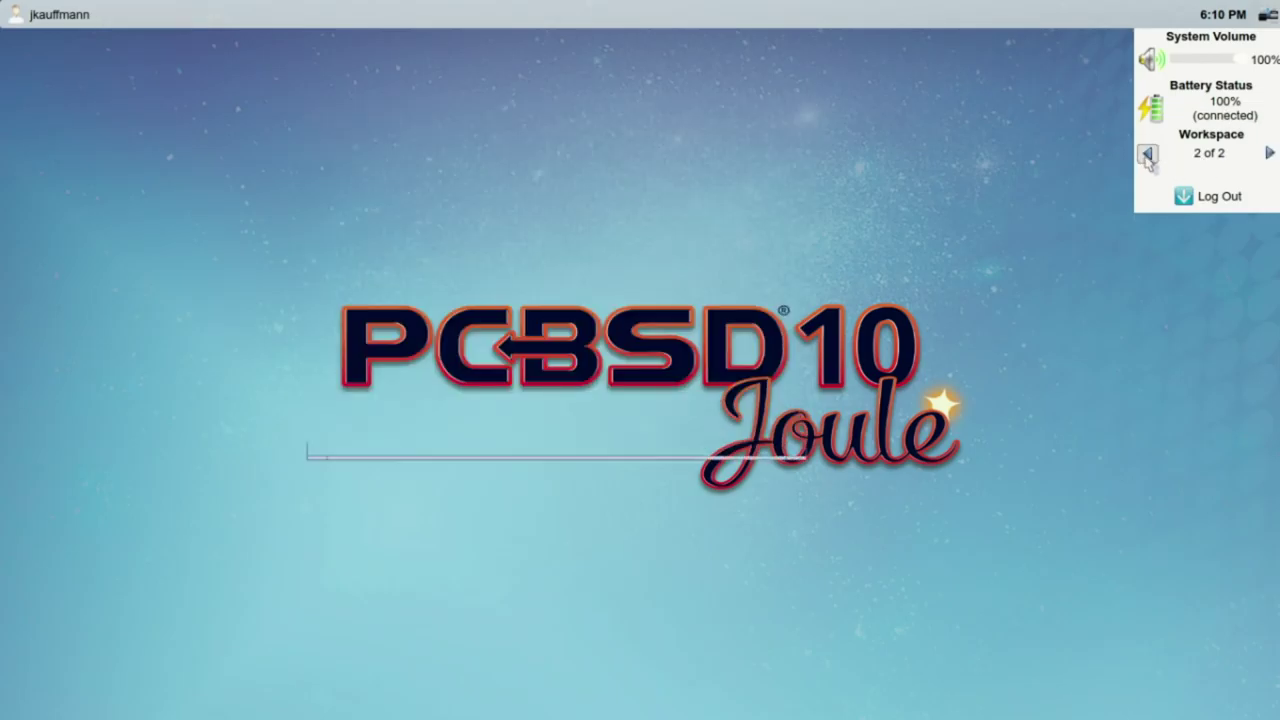
{"action": "left_click", "coordinate": [1268, 14]}
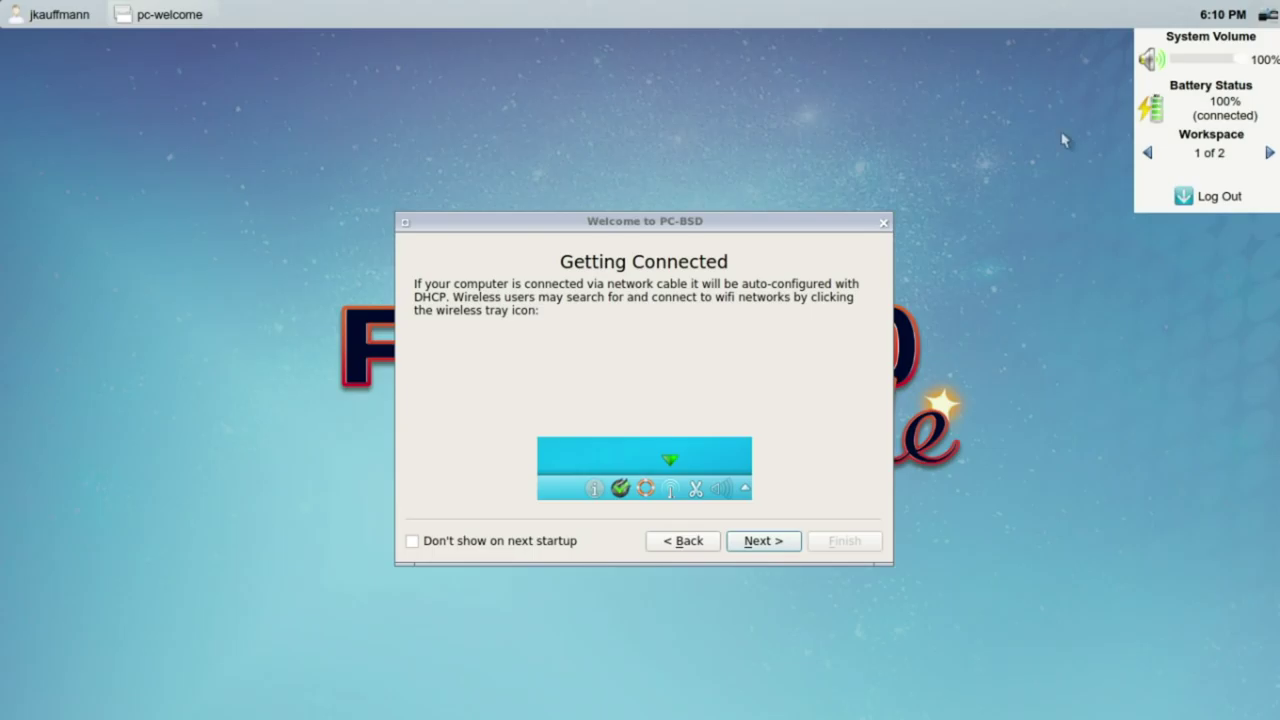
{"action": "left_click", "coordinate": [991, 160]}
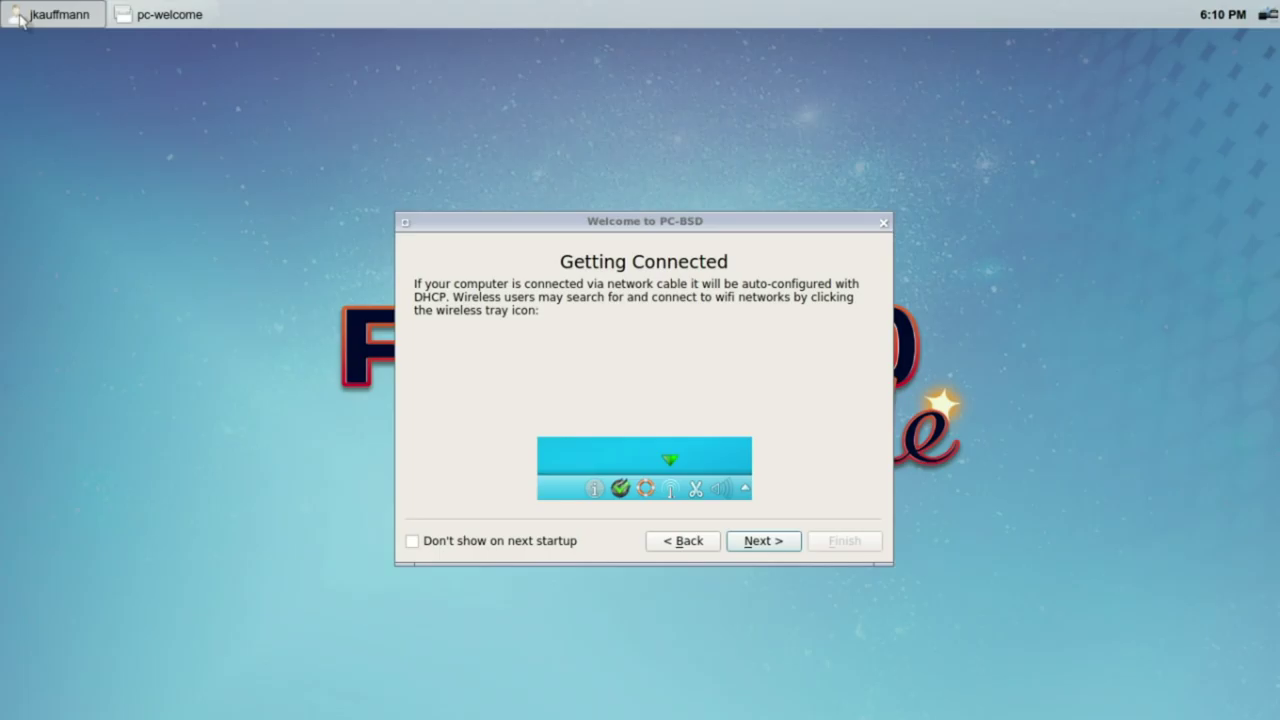
{"action": "left_click", "coordinate": [80, 14]}
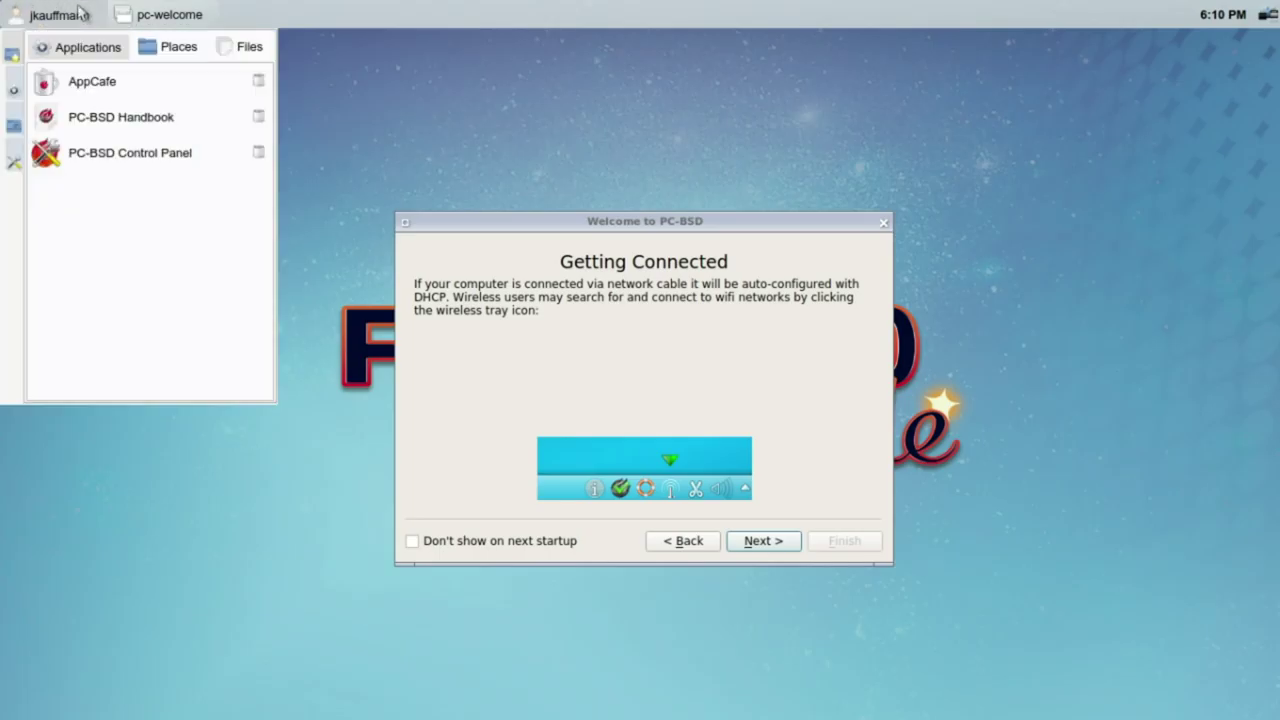
{"action": "left_click", "coordinate": [320, 330]}
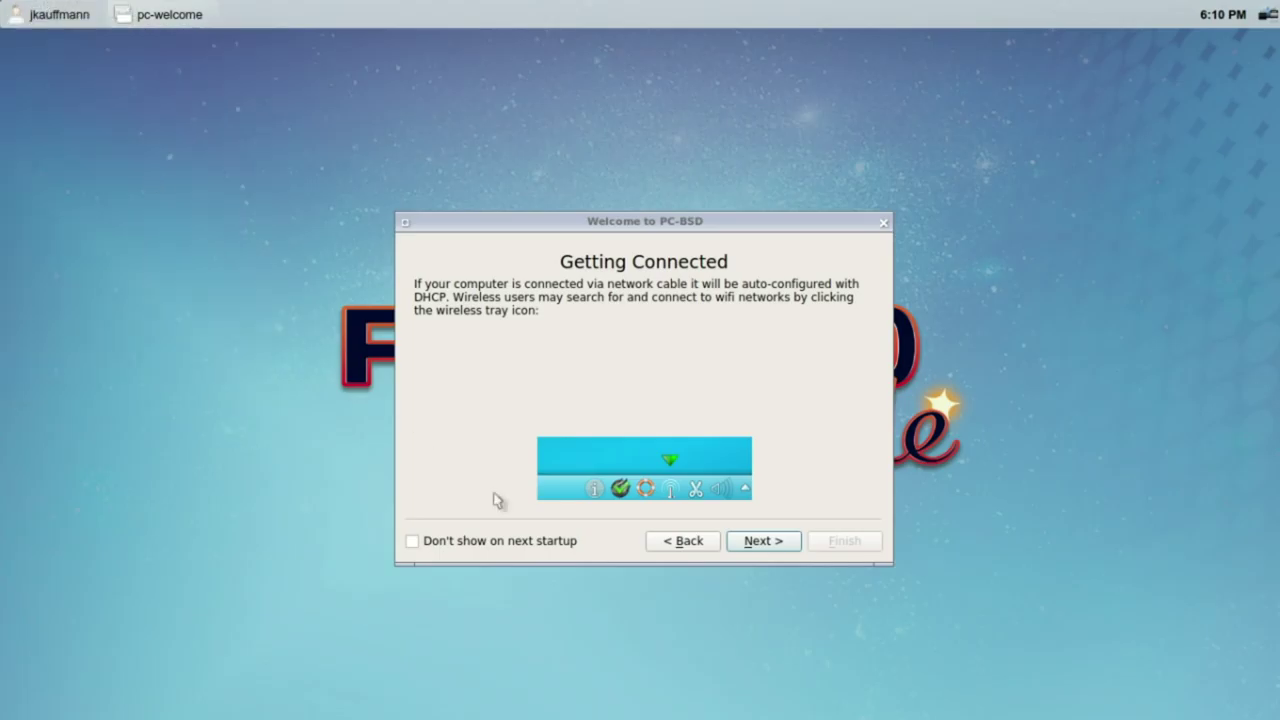
Step: Stop the welcome guide showing at startup and advance to Preserve your files
{"action": "left_click", "coordinate": [512, 541]}
{"action": "left_click", "coordinate": [763, 541]}
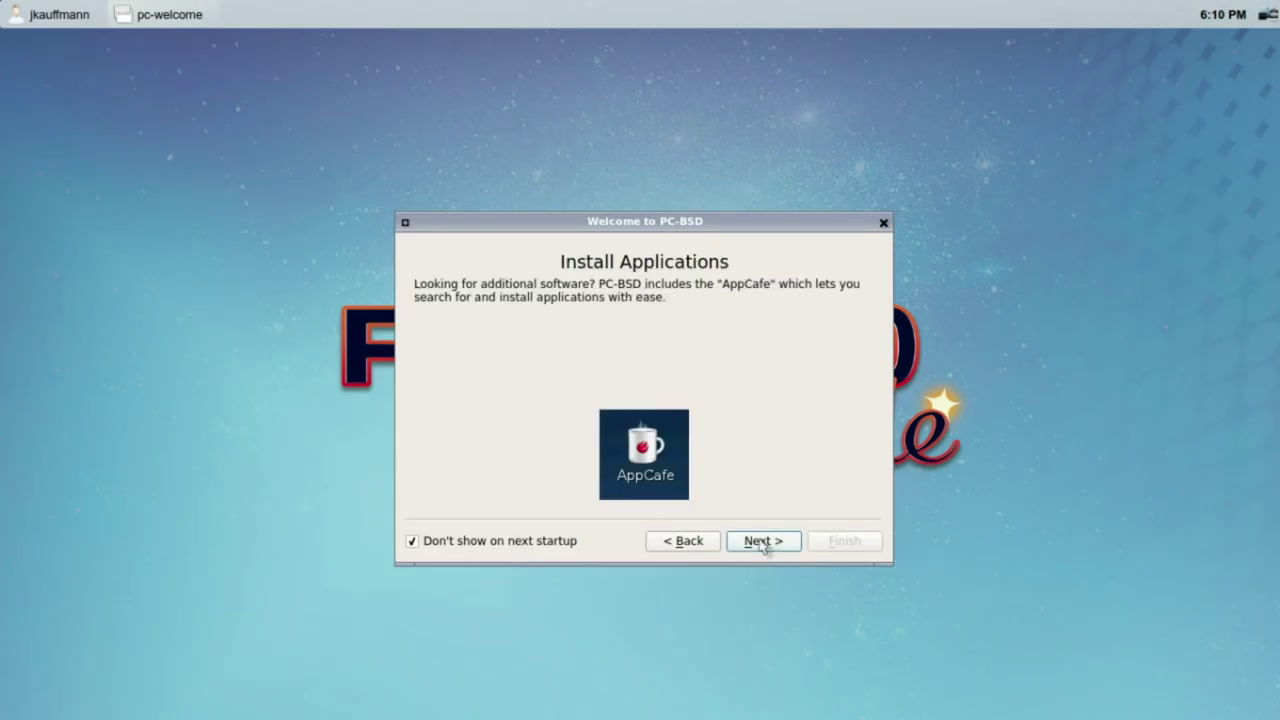
{"action": "left_click", "coordinate": [764, 543]}
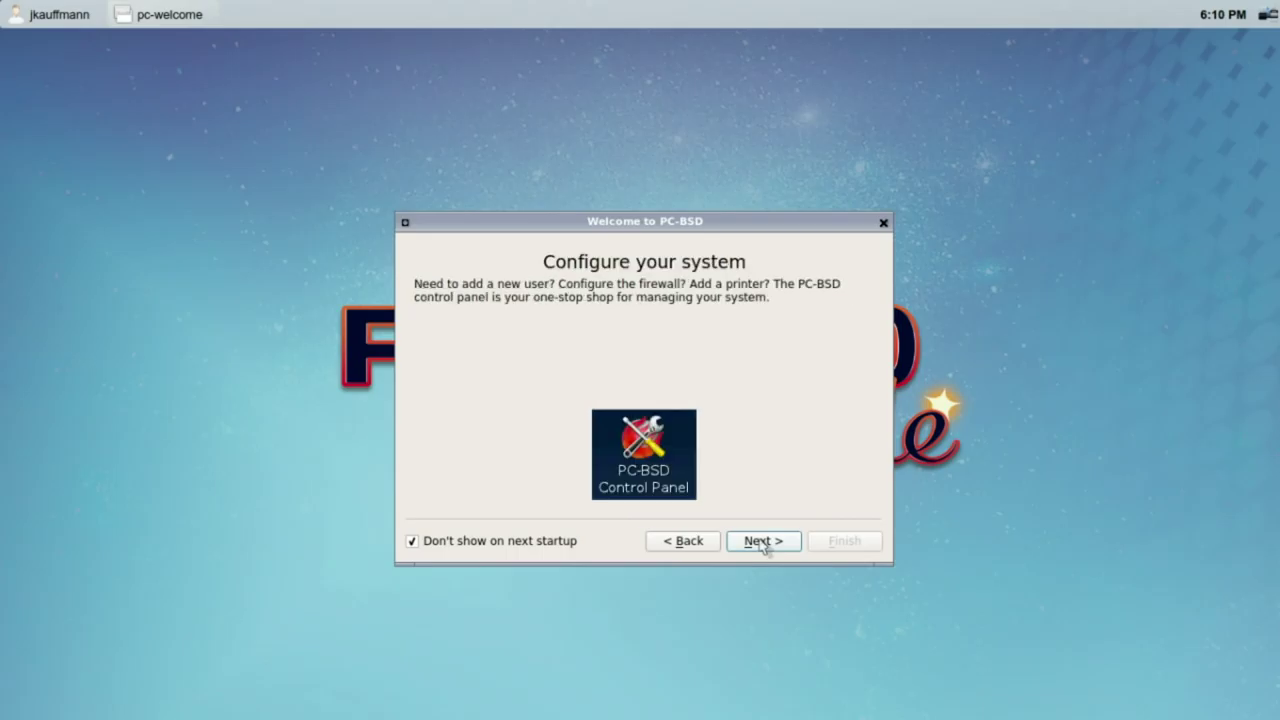
{"action": "left_click", "coordinate": [764, 543]}
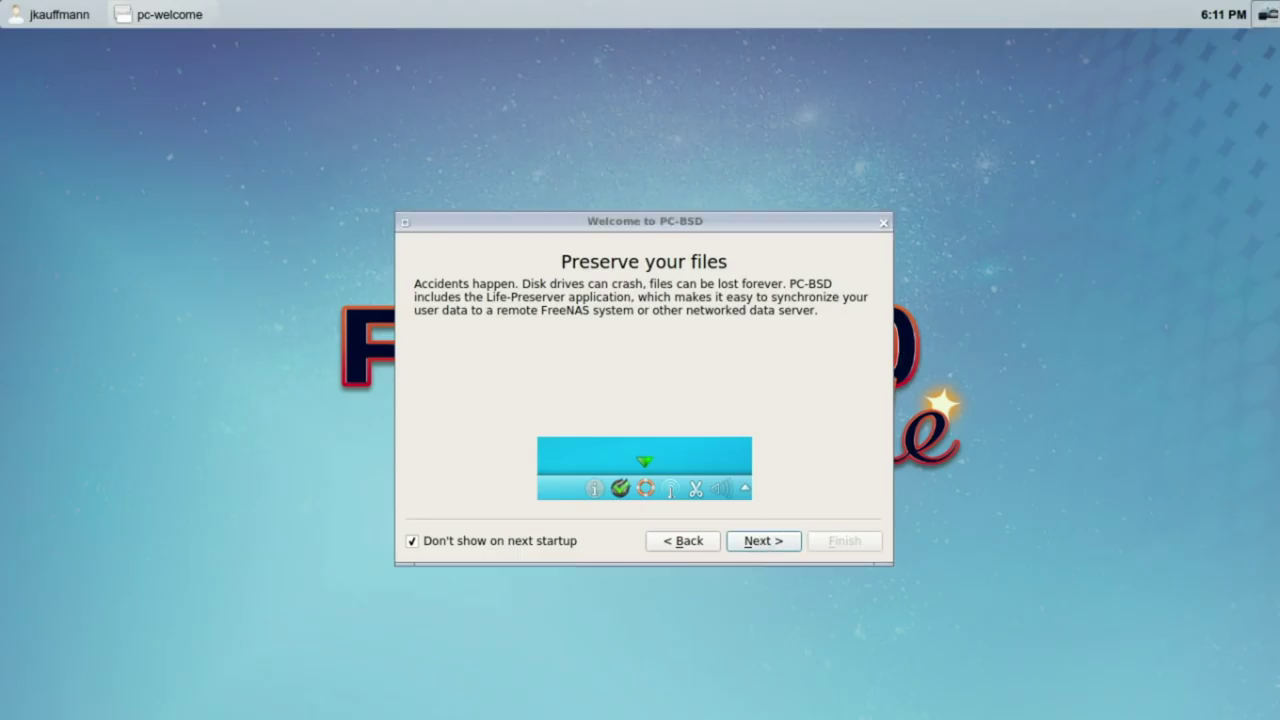
{"action": "left_click", "coordinate": [1167, 62]}
{"action": "left_click", "coordinate": [674, 361]}
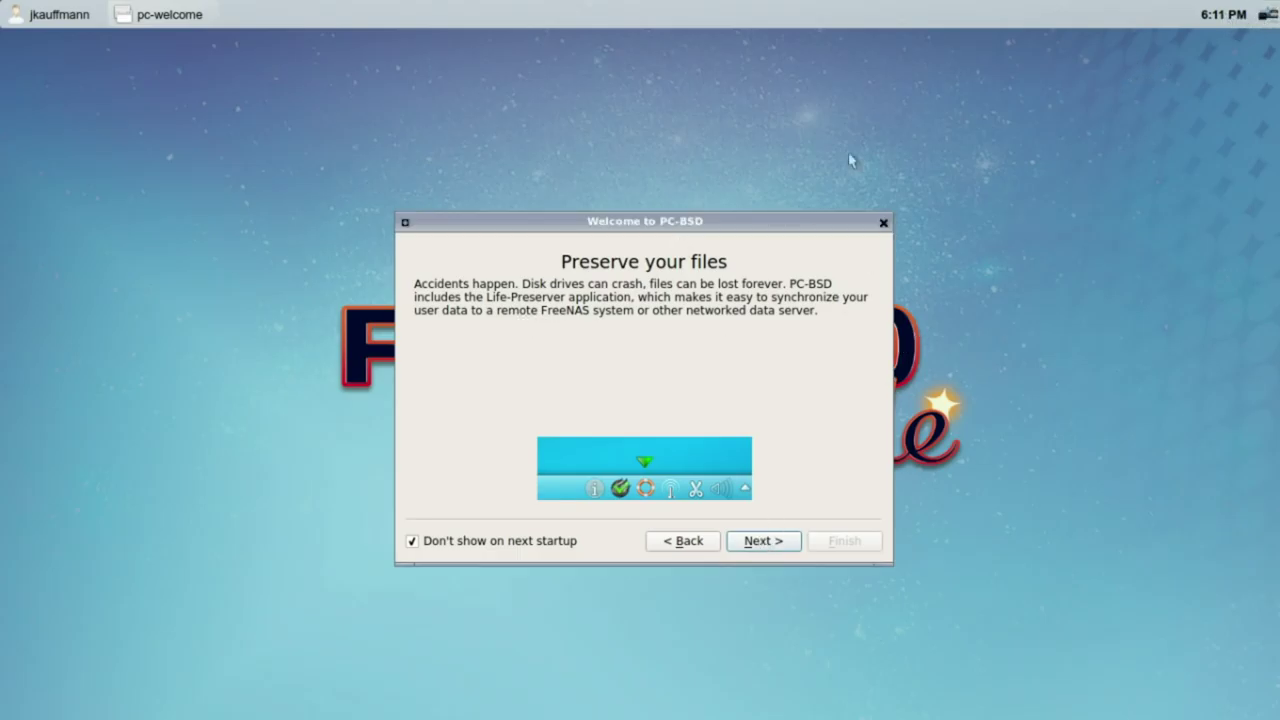
Step: Step through Stay up to date and Get involved, then finish the wizard
{"action": "right_click", "coordinate": [1130, 36]}
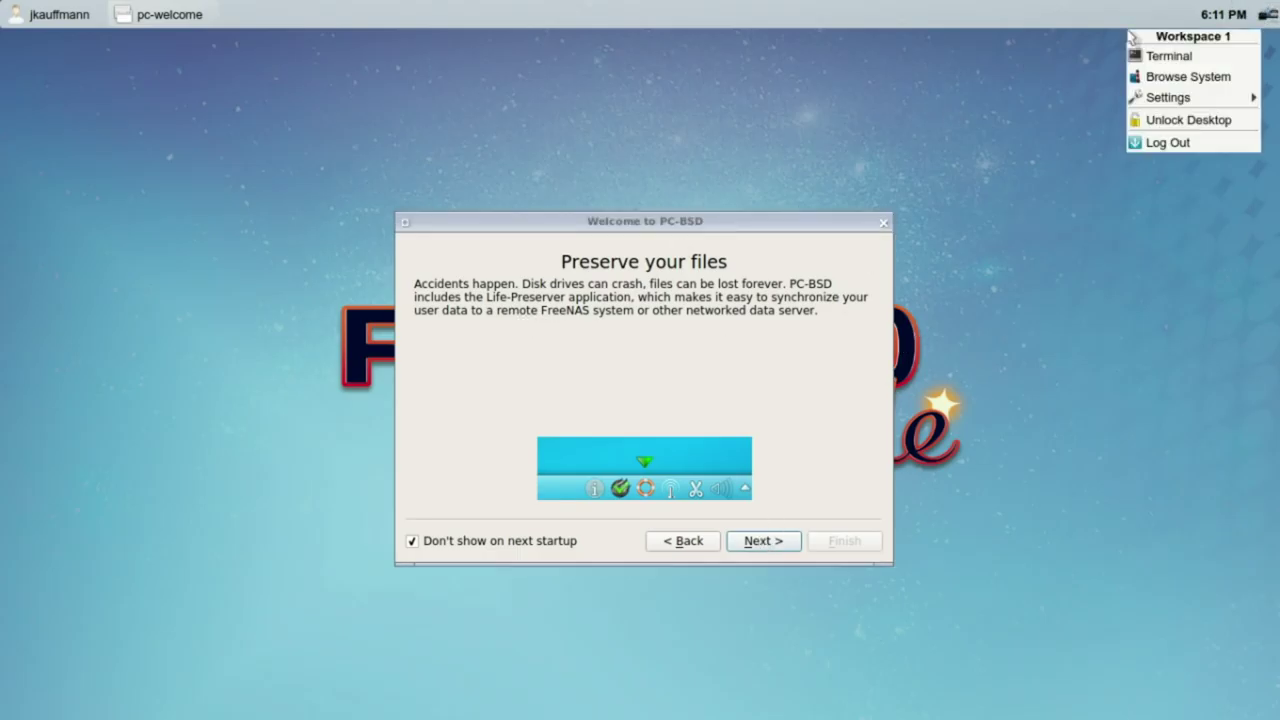
{"action": "left_click", "coordinate": [1044, 58]}
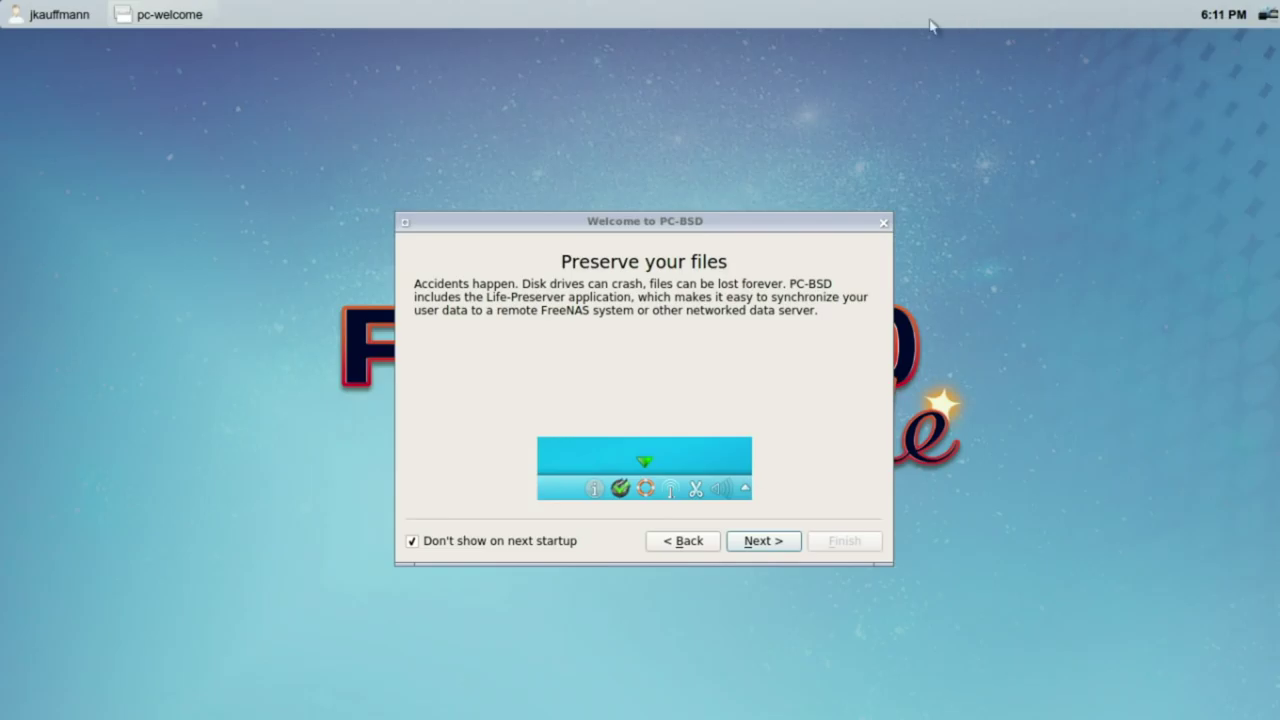
{"action": "left_click", "coordinate": [784, 542]}
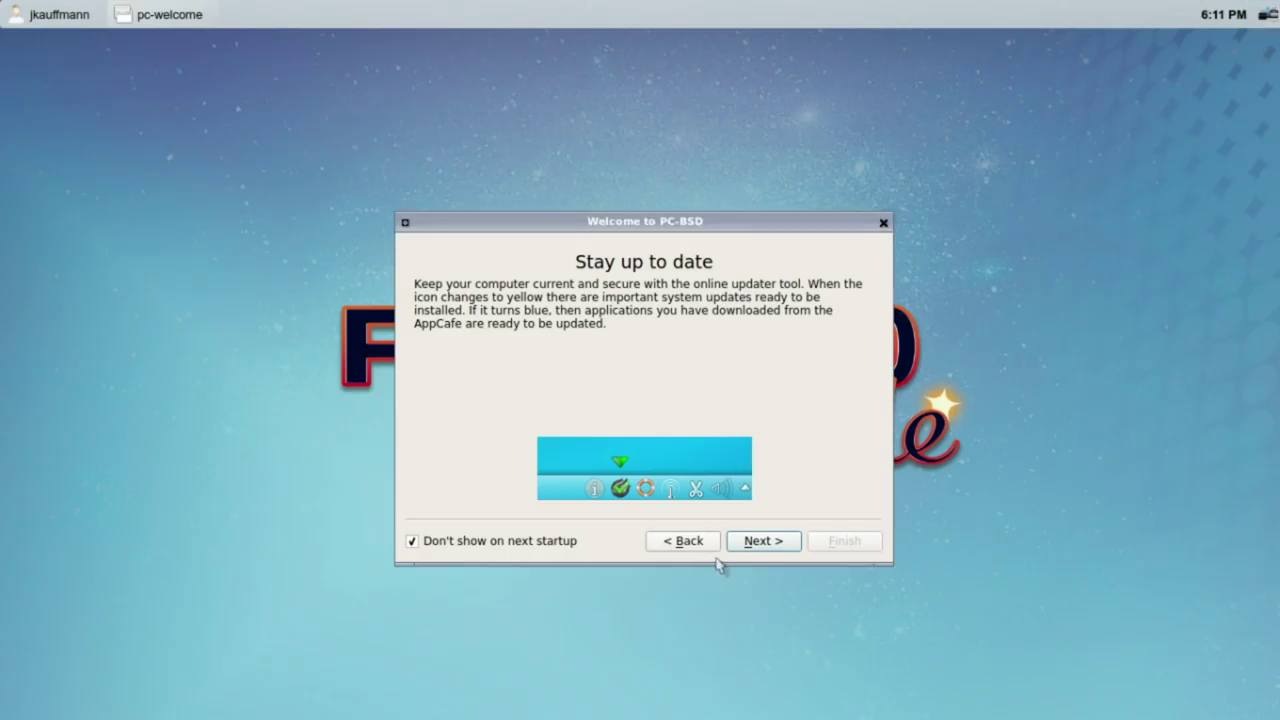
{"action": "left_click", "coordinate": [748, 546]}
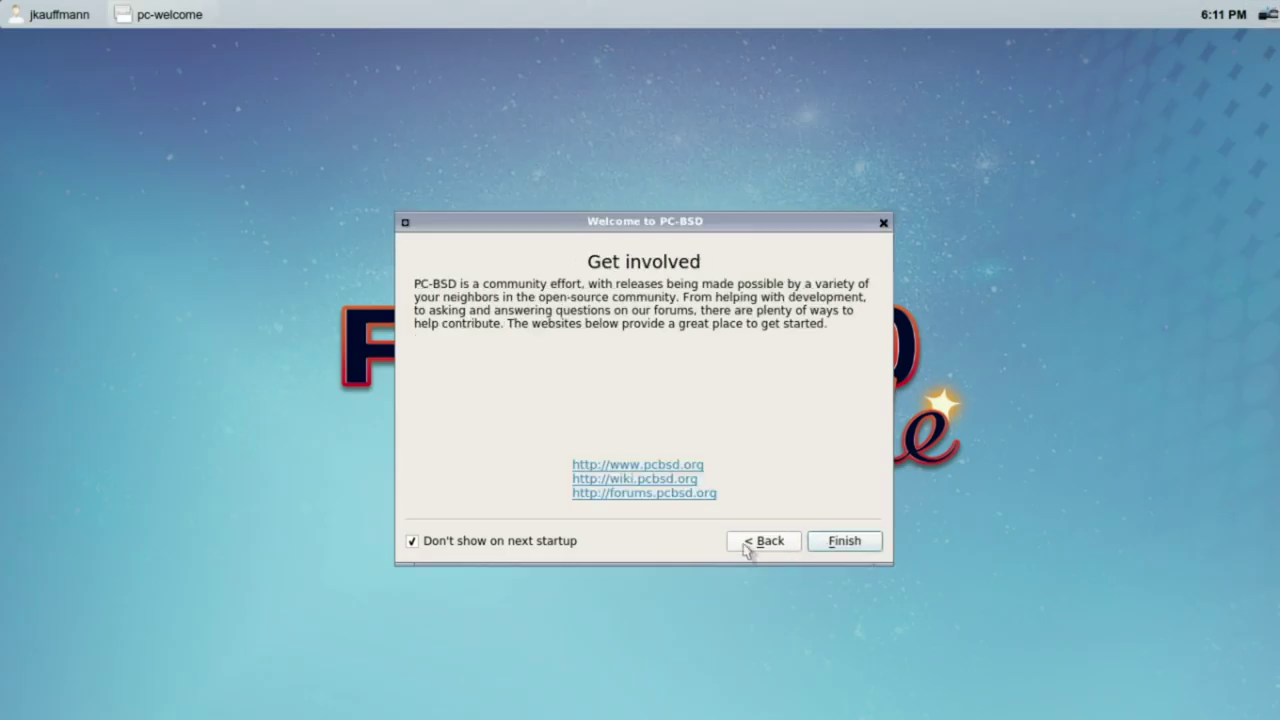
{"action": "left_click", "coordinate": [860, 545]}
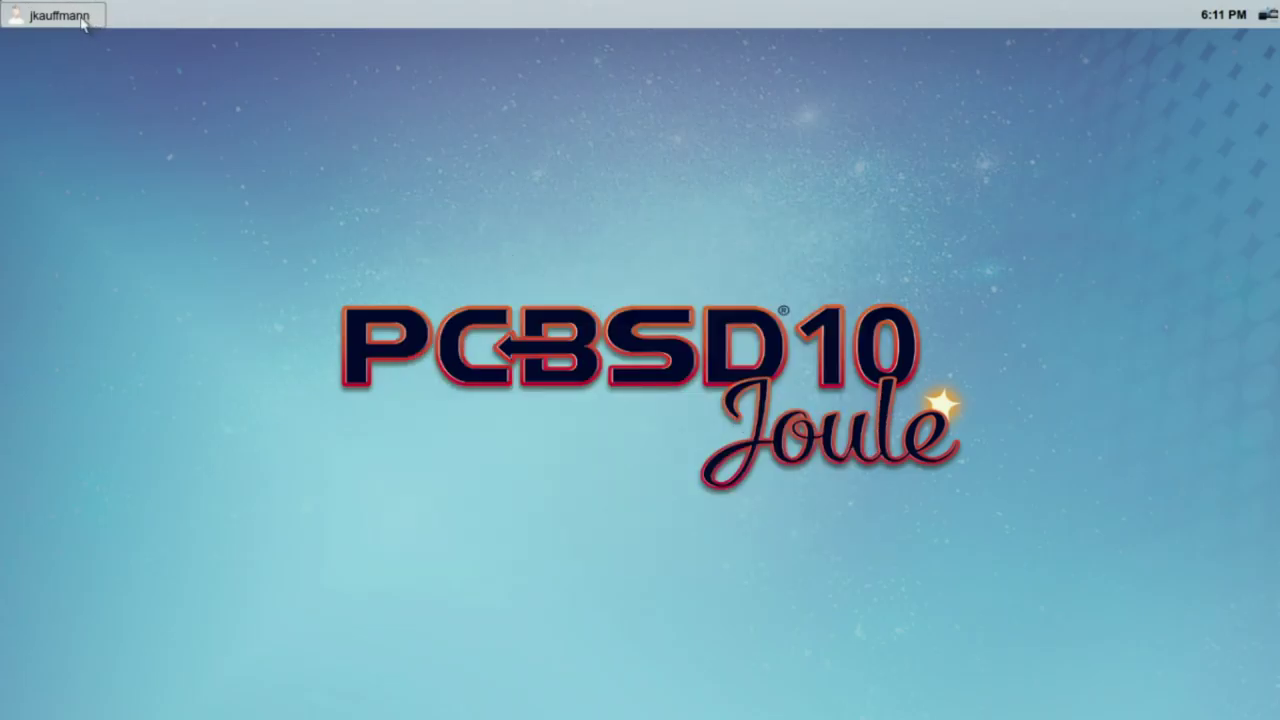
Step: Open the Lumina launcher and scroll through its application list
{"action": "left_click", "coordinate": [82, 19]}
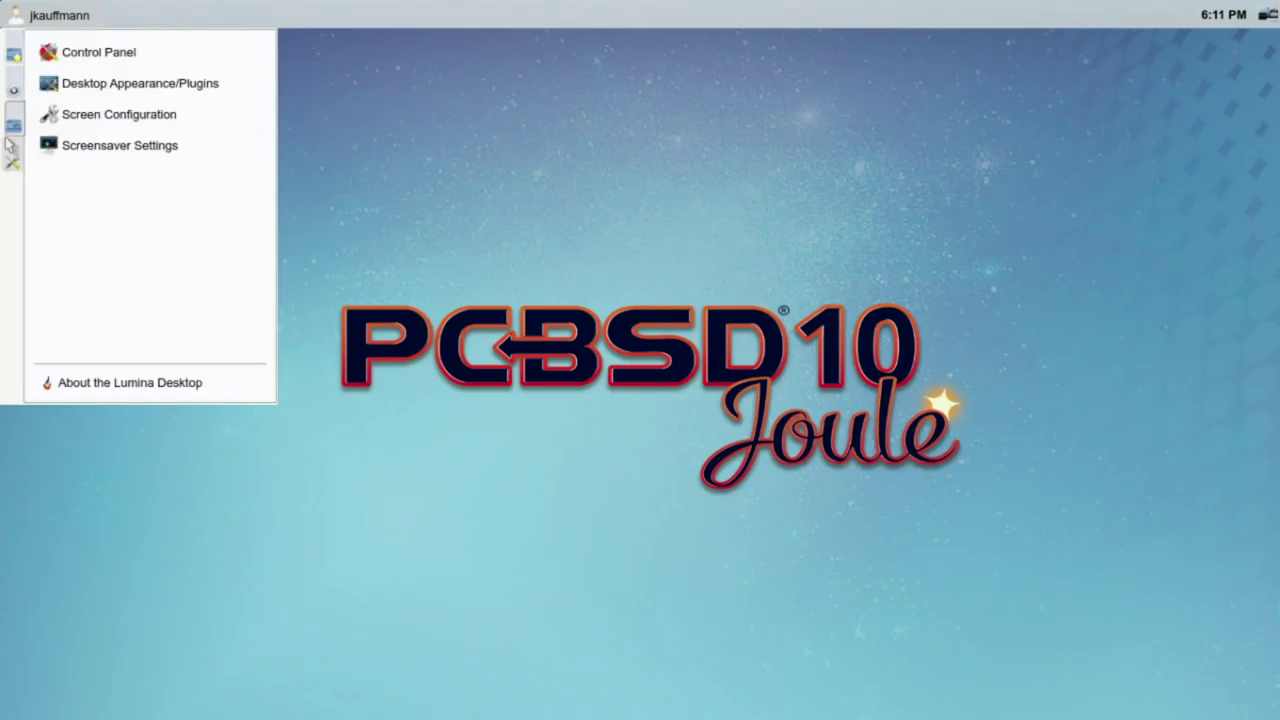
{"action": "mouse_move", "coordinate": [10, 130]}
{"action": "mouse_move", "coordinate": [13, 58]}
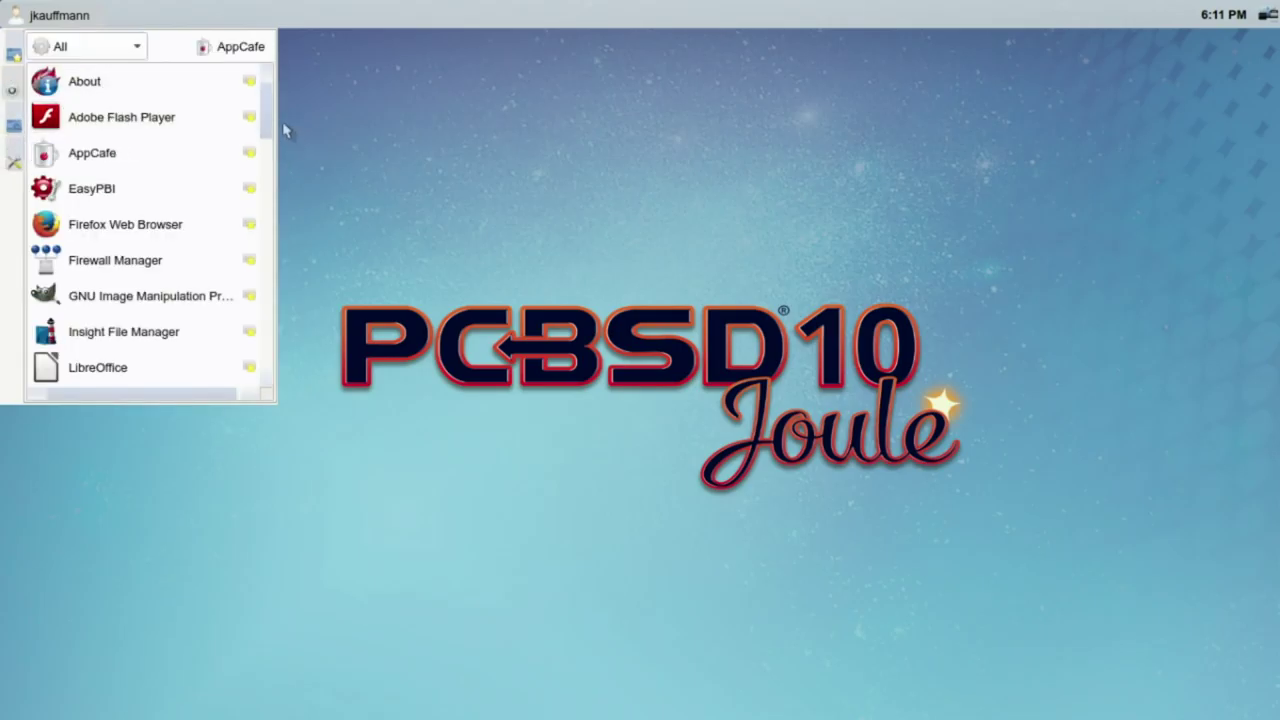
{"action": "scroll", "coordinate": [260, 171], "scroll_direction": "down", "scroll_amount": 8}
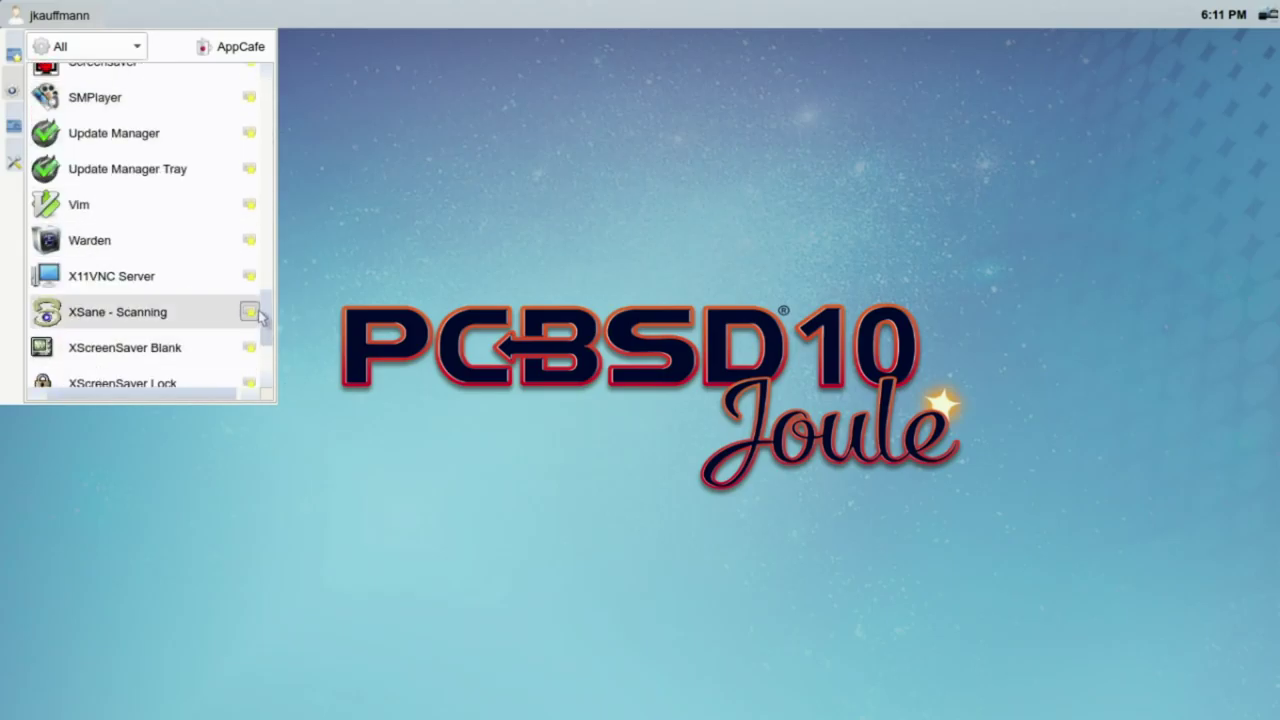
{"action": "scroll", "coordinate": [254, 376], "scroll_direction": "down", "scroll_amount": 3}
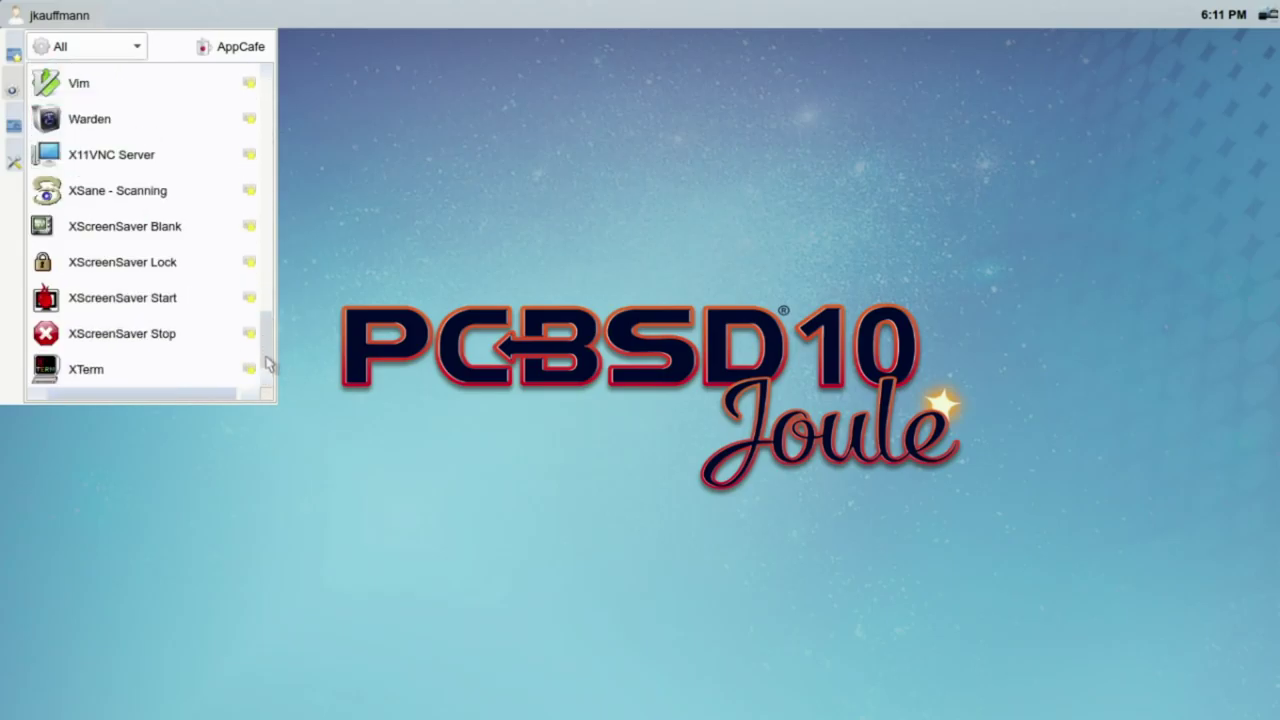
{"action": "left_click_drag", "start_coordinate": [267, 370], "coordinate": [262, 291]}
Step: Open Screensaver preferences, dismiss the outdated-screensaver warning, and close it
{"action": "left_click", "coordinate": [206, 249]}
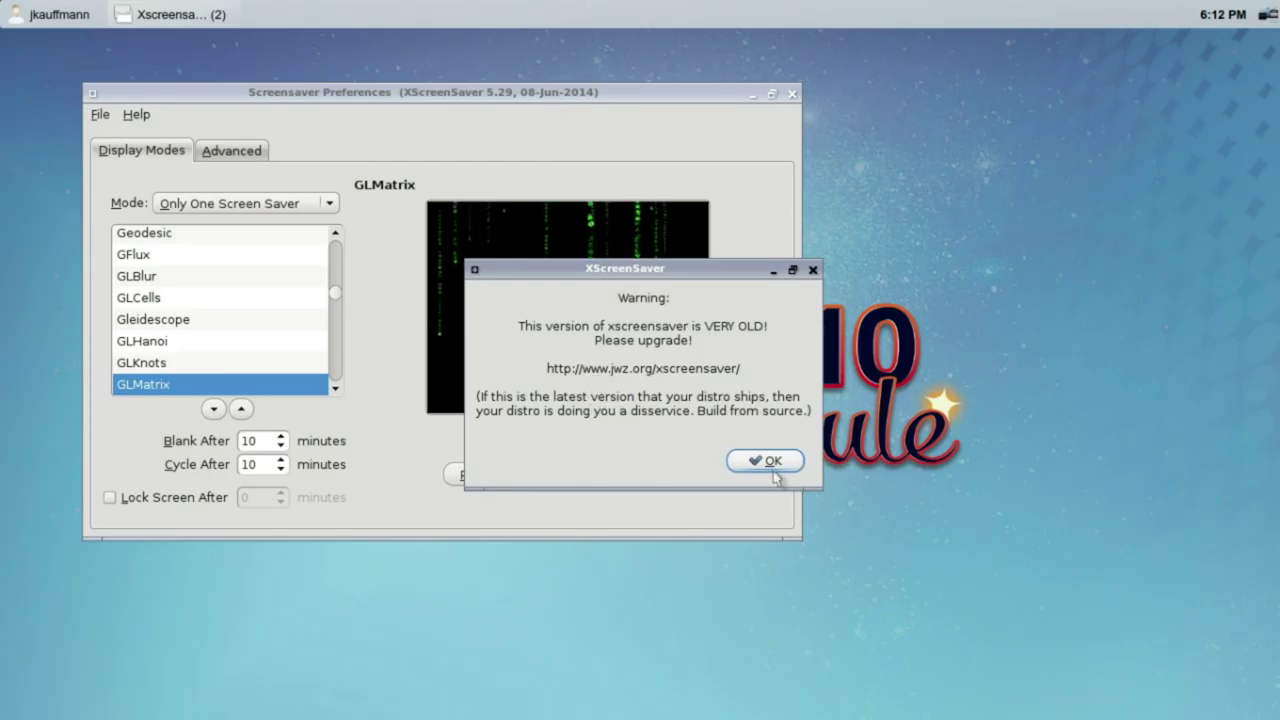
{"action": "left_click", "coordinate": [766, 461]}
{"action": "left_click", "coordinate": [792, 93]}
Step: Reopen the launcher, switch to All applications, and scroll down the list
{"action": "left_click", "coordinate": [52, 14]}
{"action": "scroll", "coordinate": [262, 227], "scroll_direction": "down", "scroll_amount": 2}
{"action": "scroll", "coordinate": [257, 222], "scroll_direction": "up", "scroll_amount": 4}
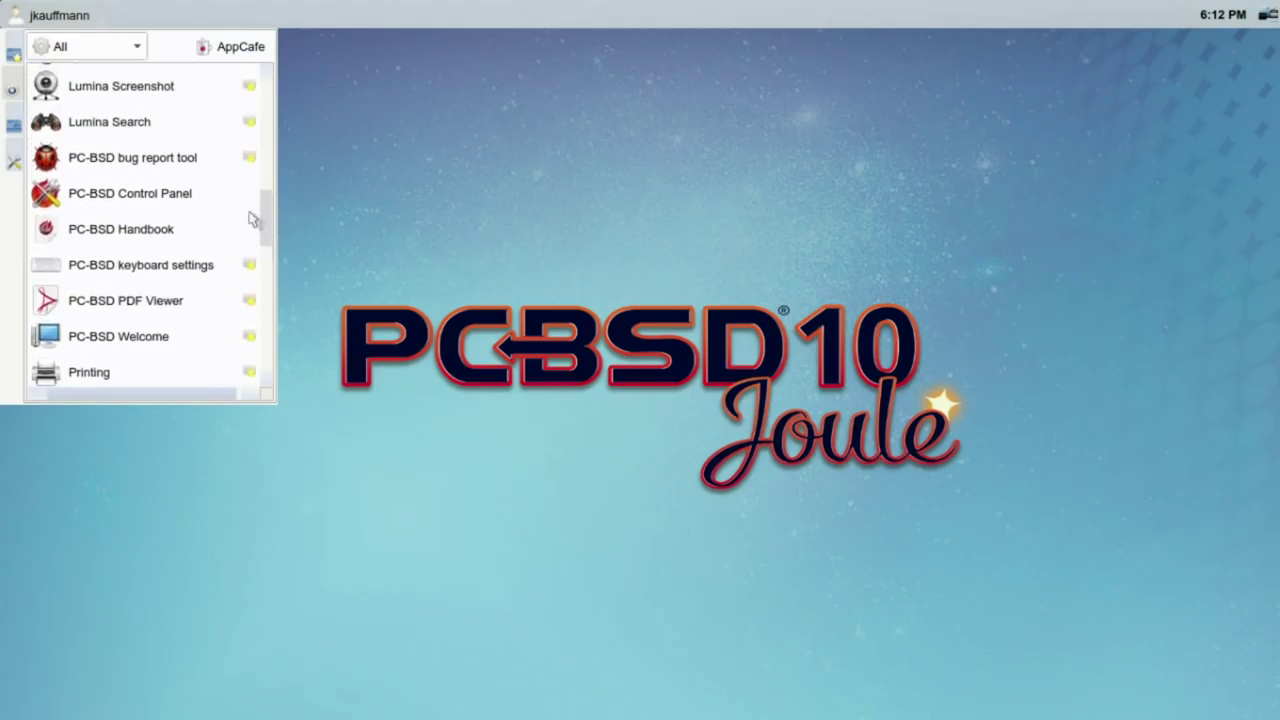
{"action": "scroll", "coordinate": [252, 217], "scroll_direction": "up", "scroll_amount": 4}
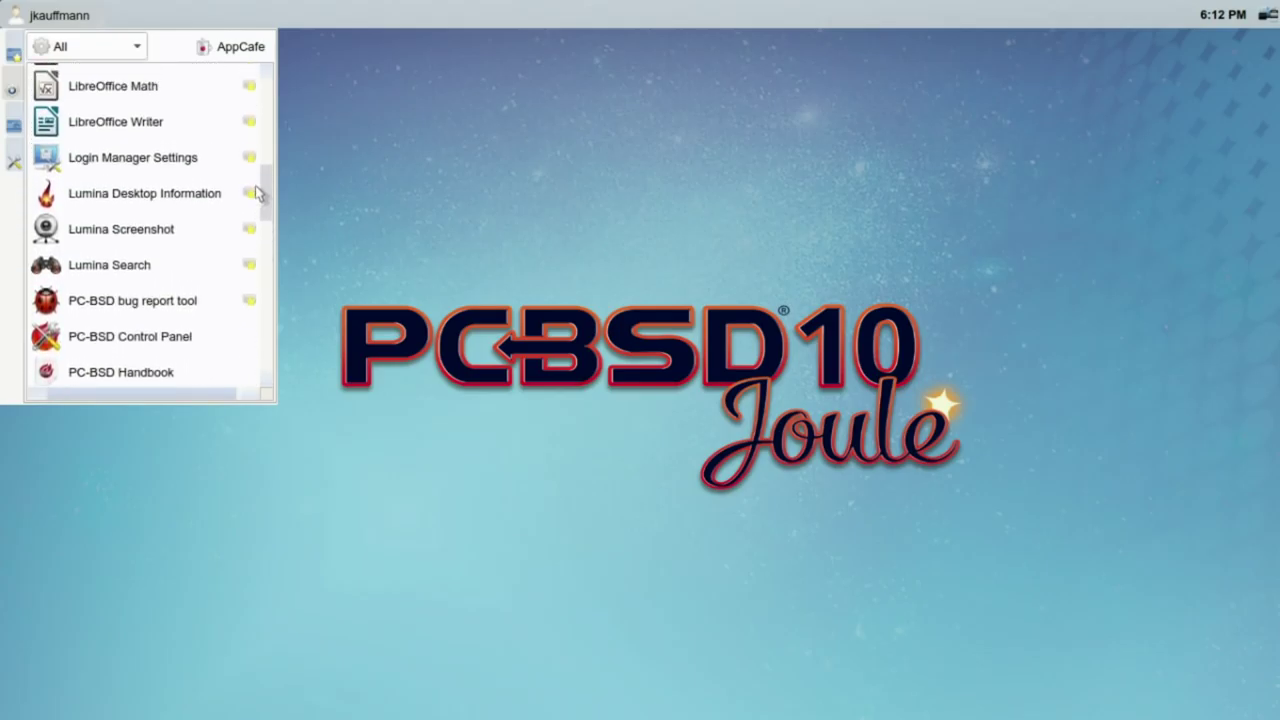
{"action": "scroll", "coordinate": [257, 190], "scroll_direction": "up", "scroll_amount": 2}
{"action": "scroll", "coordinate": [257, 185], "scroll_direction": "down", "scroll_amount": 3}
{"action": "left_click", "coordinate": [62, 15]}
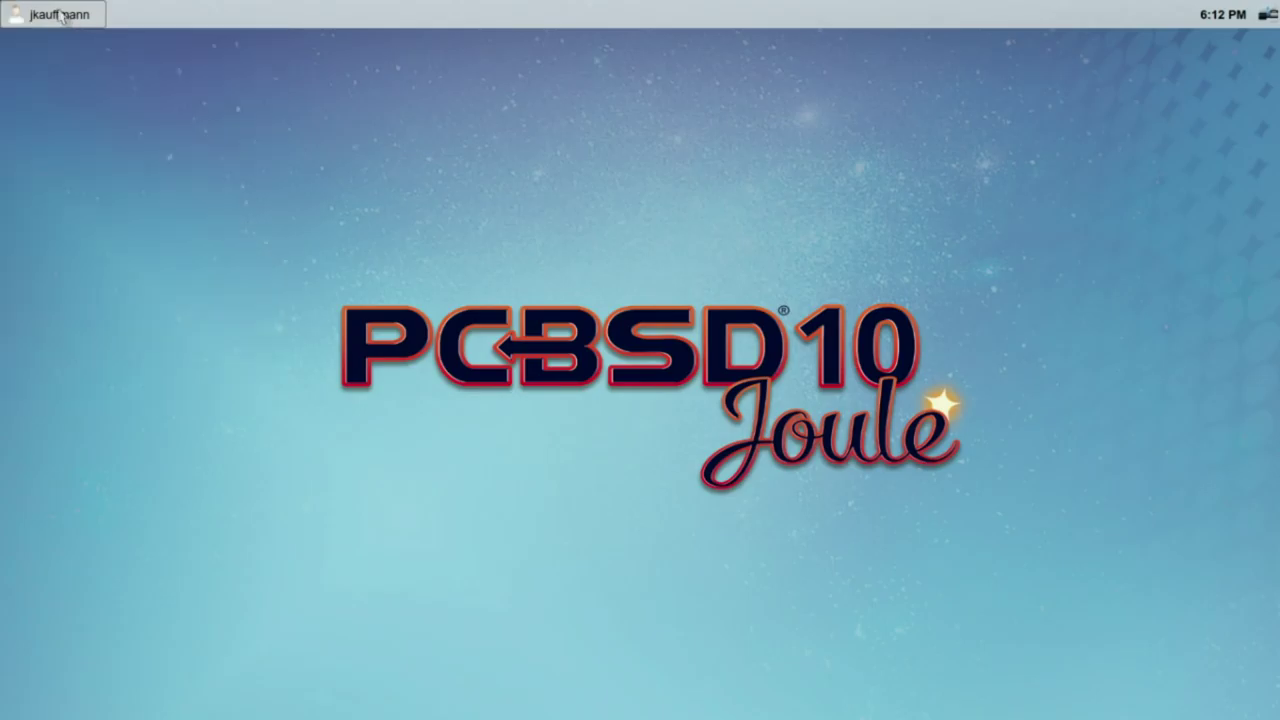
{"action": "left_click", "coordinate": [62, 15]}
{"action": "left_click", "coordinate": [13, 85]}
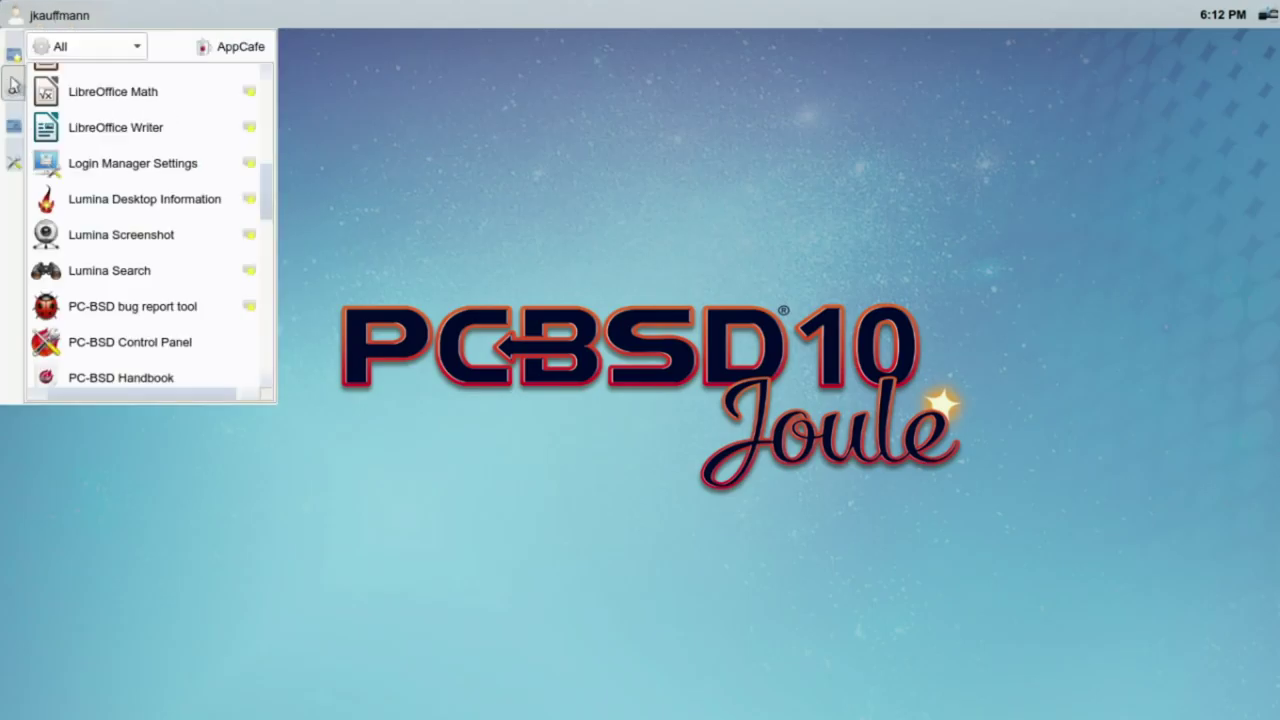
{"action": "left_click_drag", "start_coordinate": [272, 195], "coordinate": [269, 118]}
Step: Launch Firefox, make it the default browser without startup checks, and close the error tab
{"action": "left_click", "coordinate": [157, 234]}
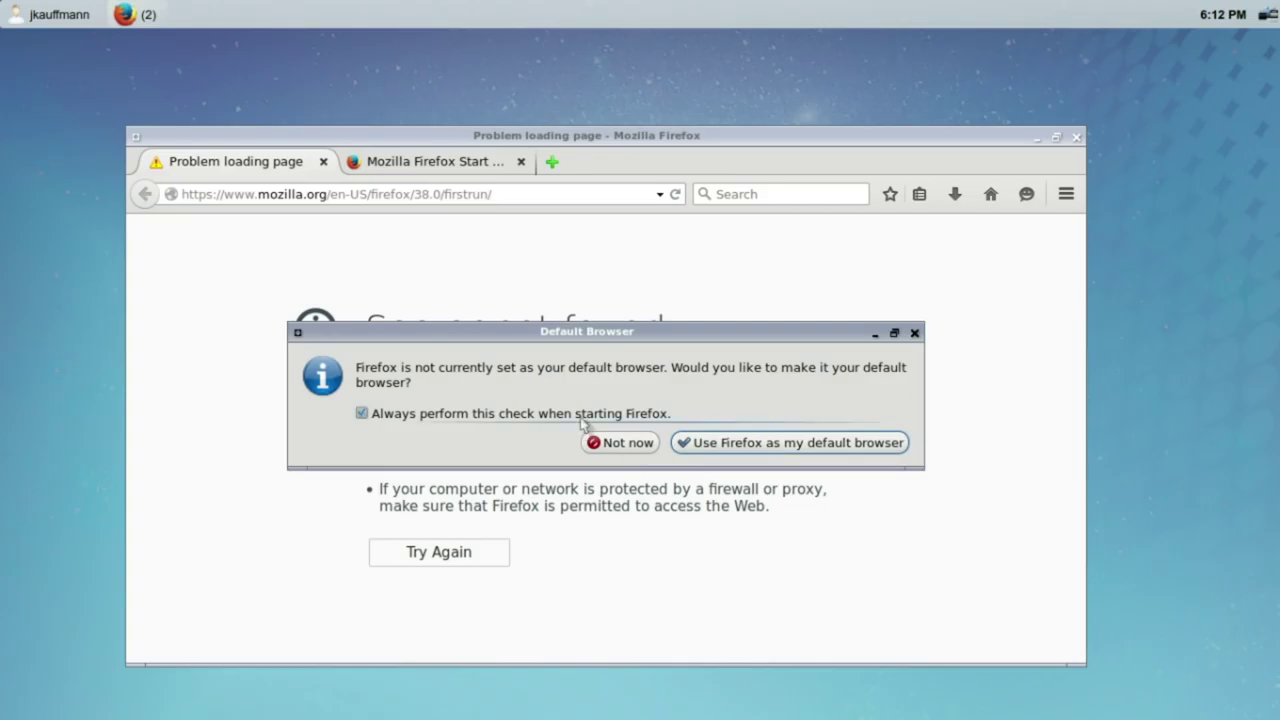
{"action": "left_click", "coordinate": [580, 417]}
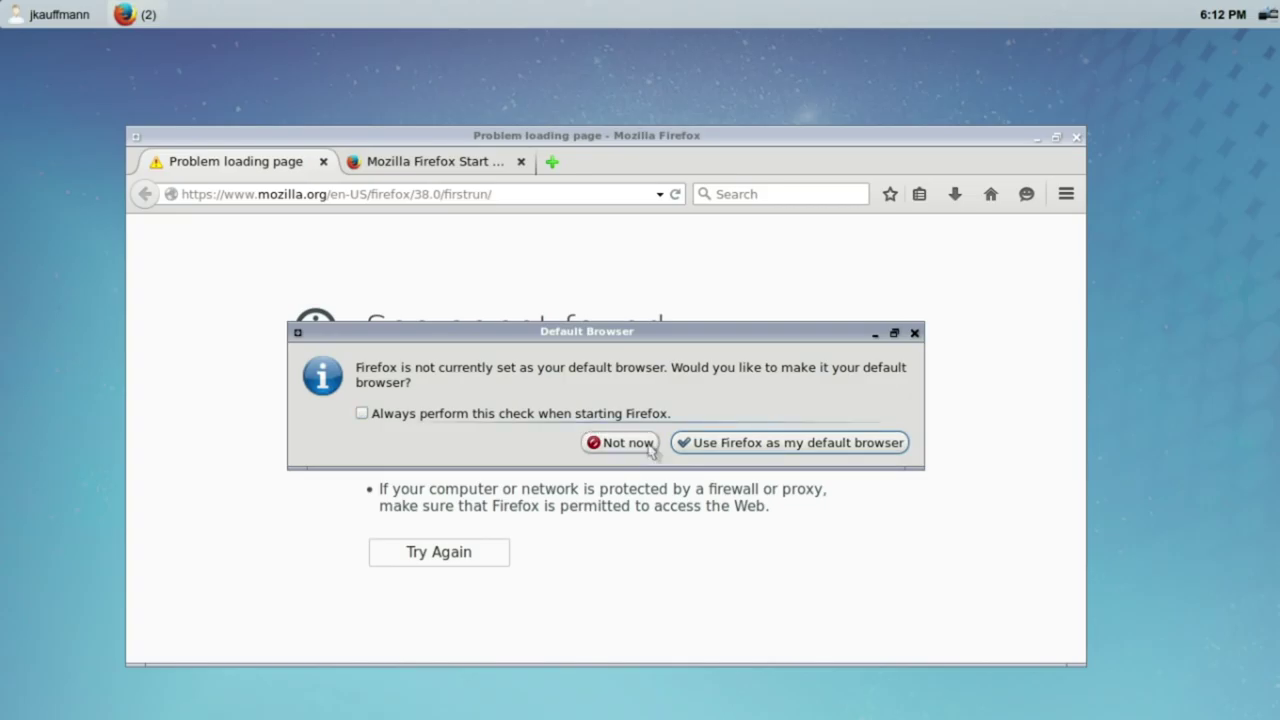
{"action": "left_click", "coordinate": [744, 446]}
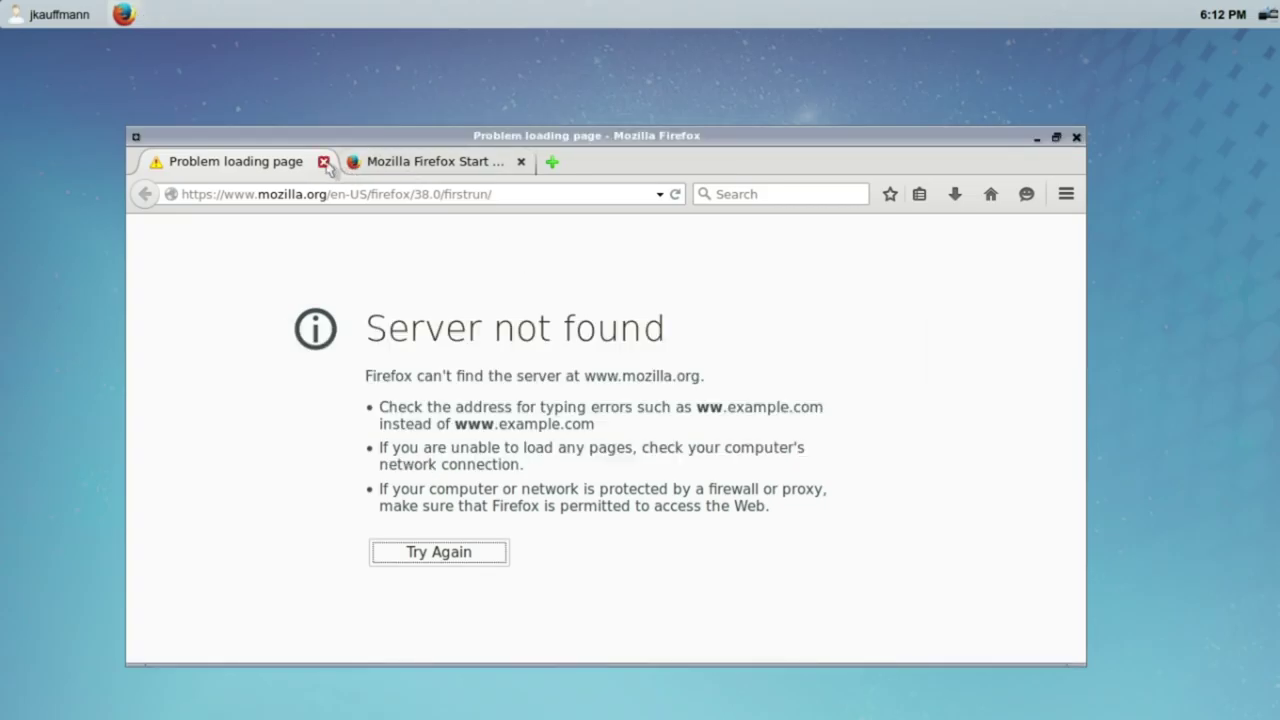
{"action": "left_click", "coordinate": [323, 161]}
Step: Load 192.168.1.1 in the Firefox address bar
{"action": "left_click", "coordinate": [326, 193]}
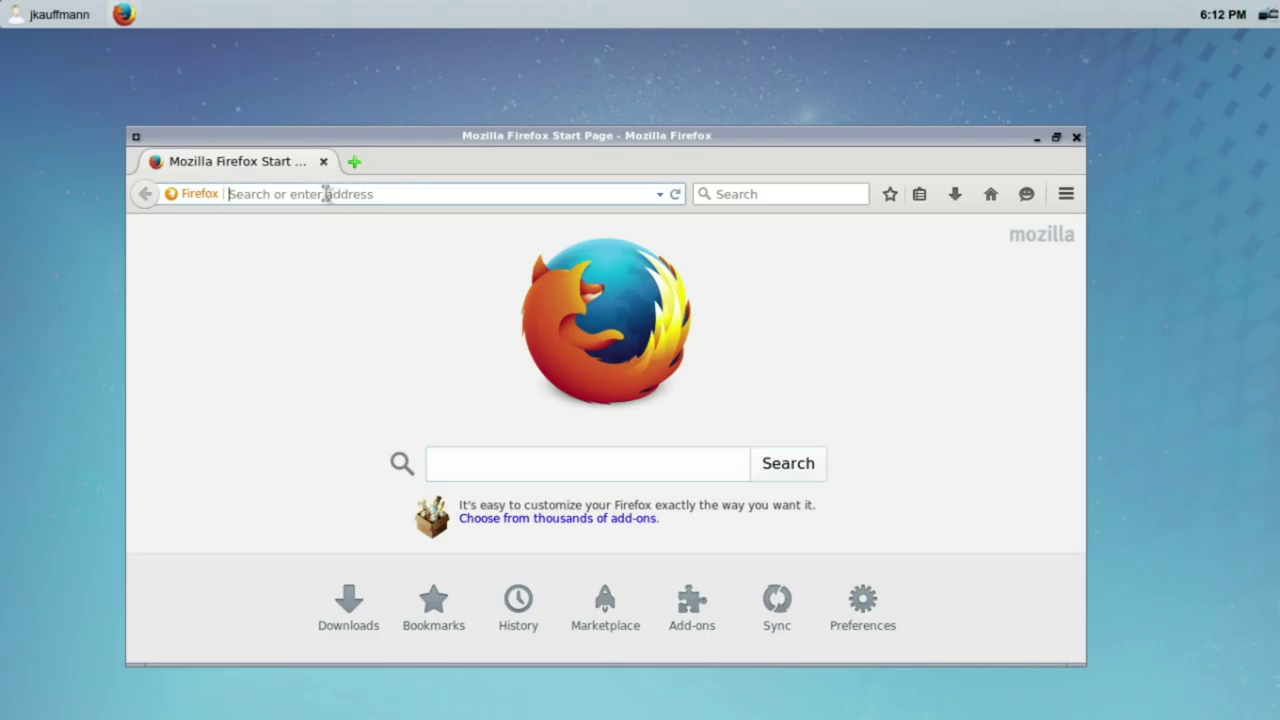
{"action": "type", "text": "192"}
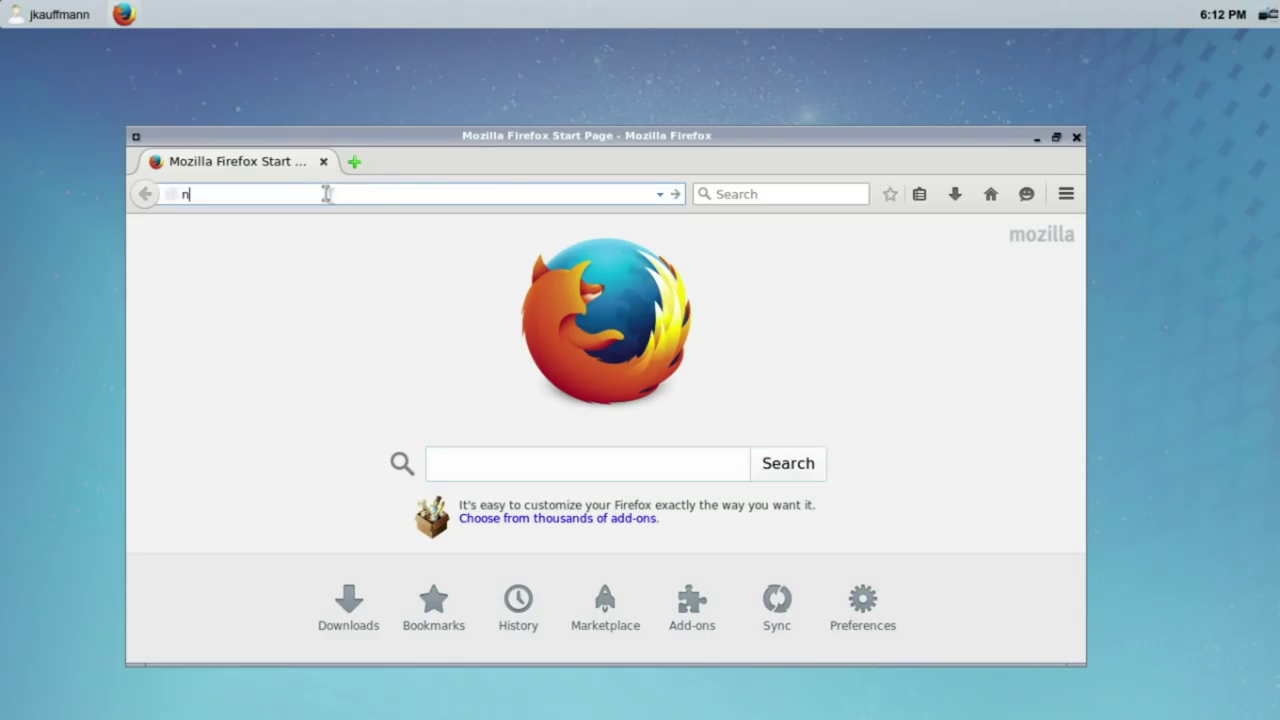
{"action": "key", "text": "BackSpace"}
{"action": "key", "text": "BackSpace"}
{"action": "key", "text": "BackSpace"}
{"action": "type", "text": "192.168.1.1"}
{"action": "key", "text": "Return"}
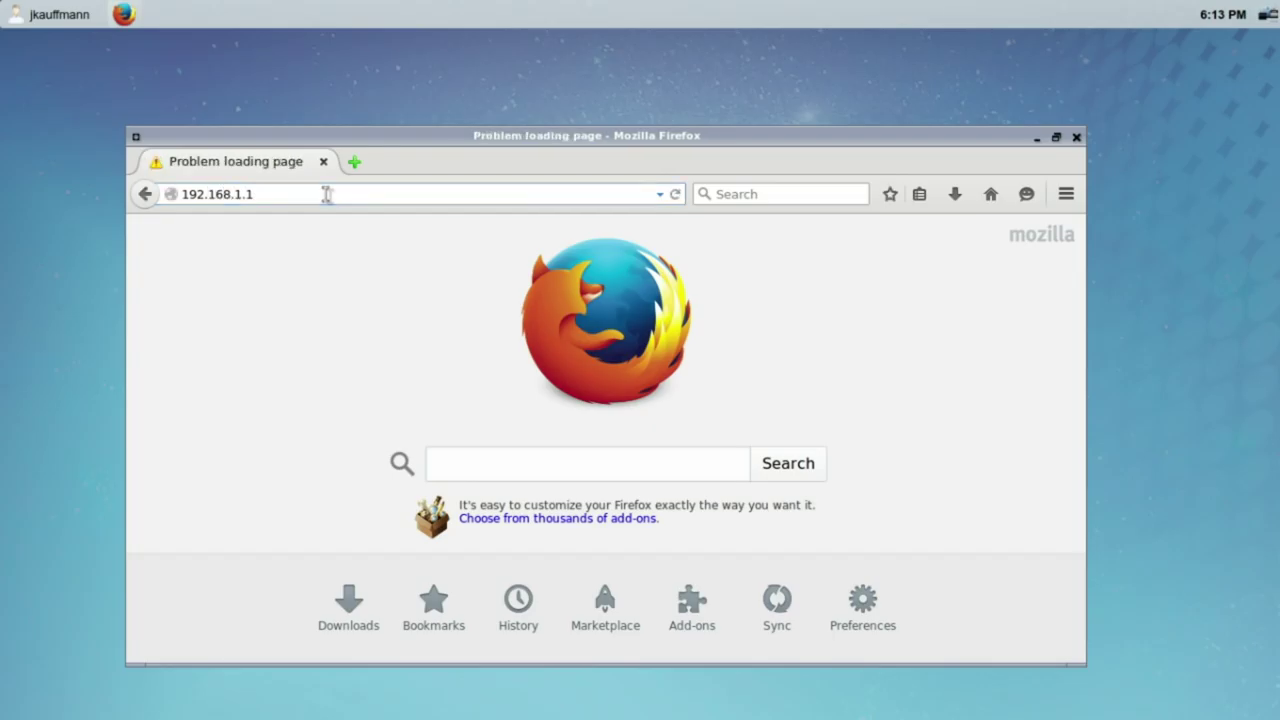
Step: Open the PC-BSD Control Panel and launch Network Configuration
{"action": "left_click", "coordinate": [80, 158]}
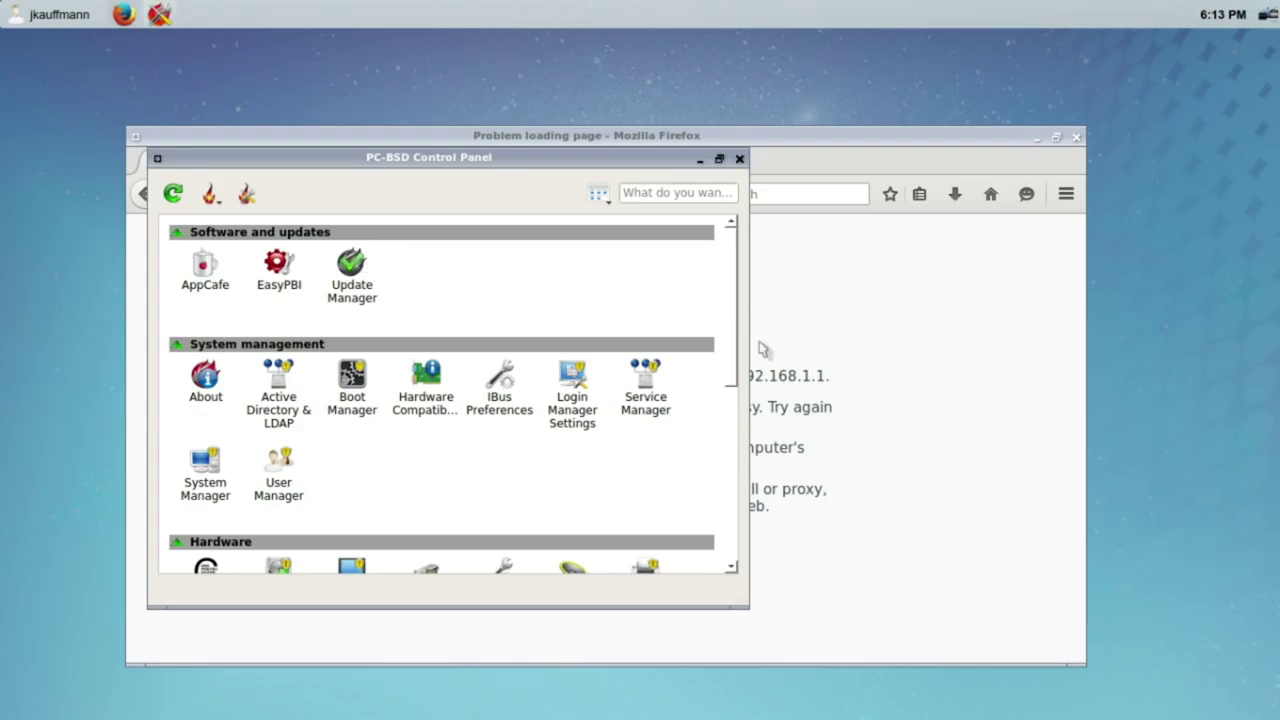
{"action": "left_click_drag", "start_coordinate": [731, 296], "coordinate": [723, 486]}
{"action": "left_click", "coordinate": [272, 402]}
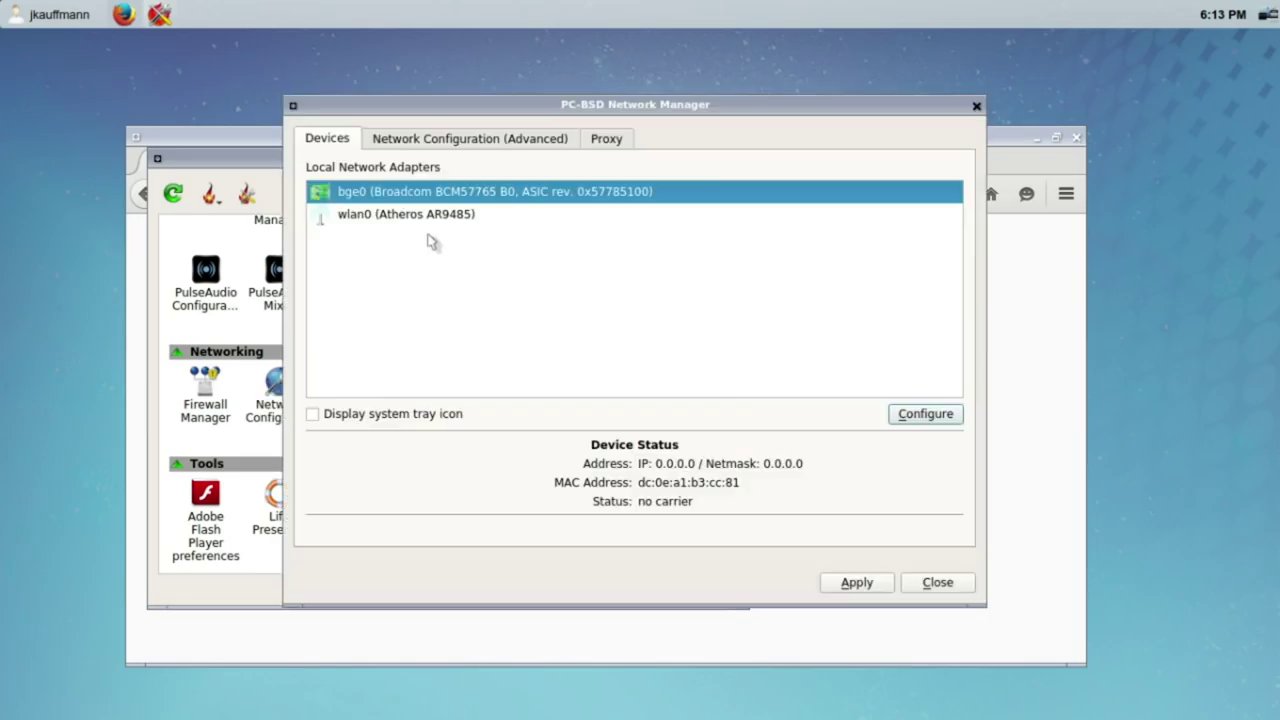
Step: Select the wlan0 adapter and open its wireless configuration
{"action": "left_click", "coordinate": [399, 224]}
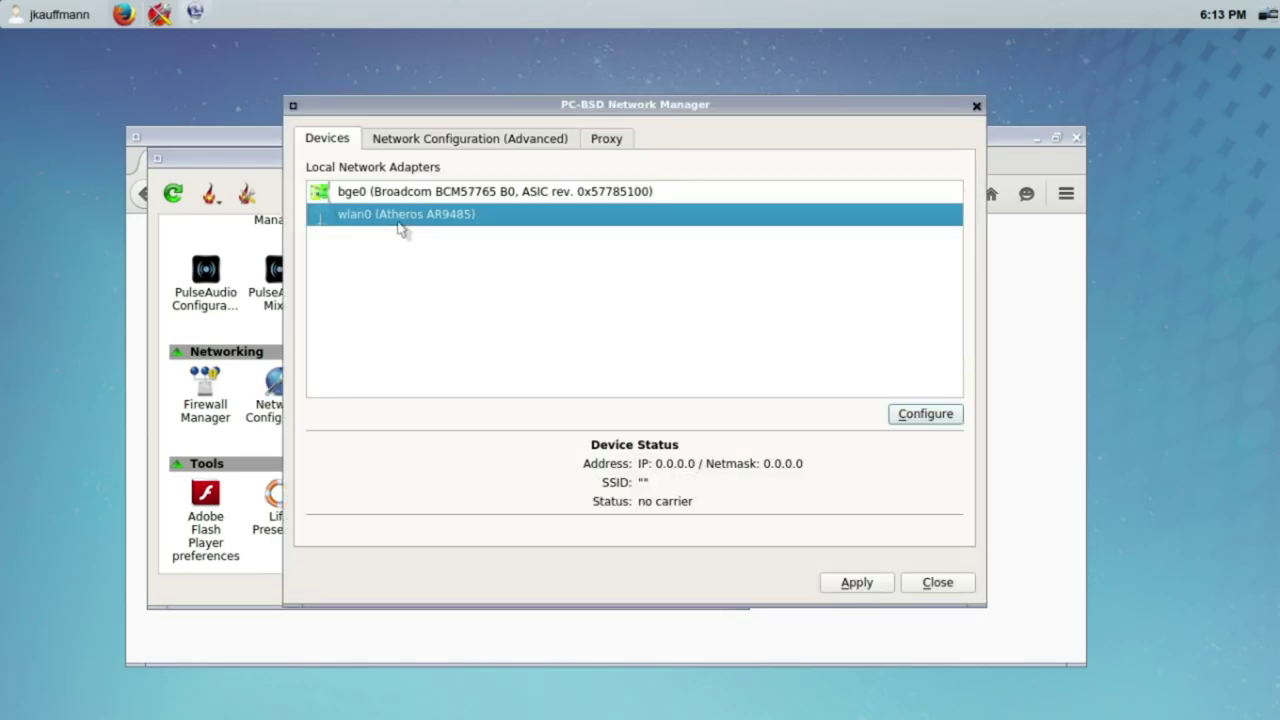
{"action": "left_click", "coordinate": [396, 198]}
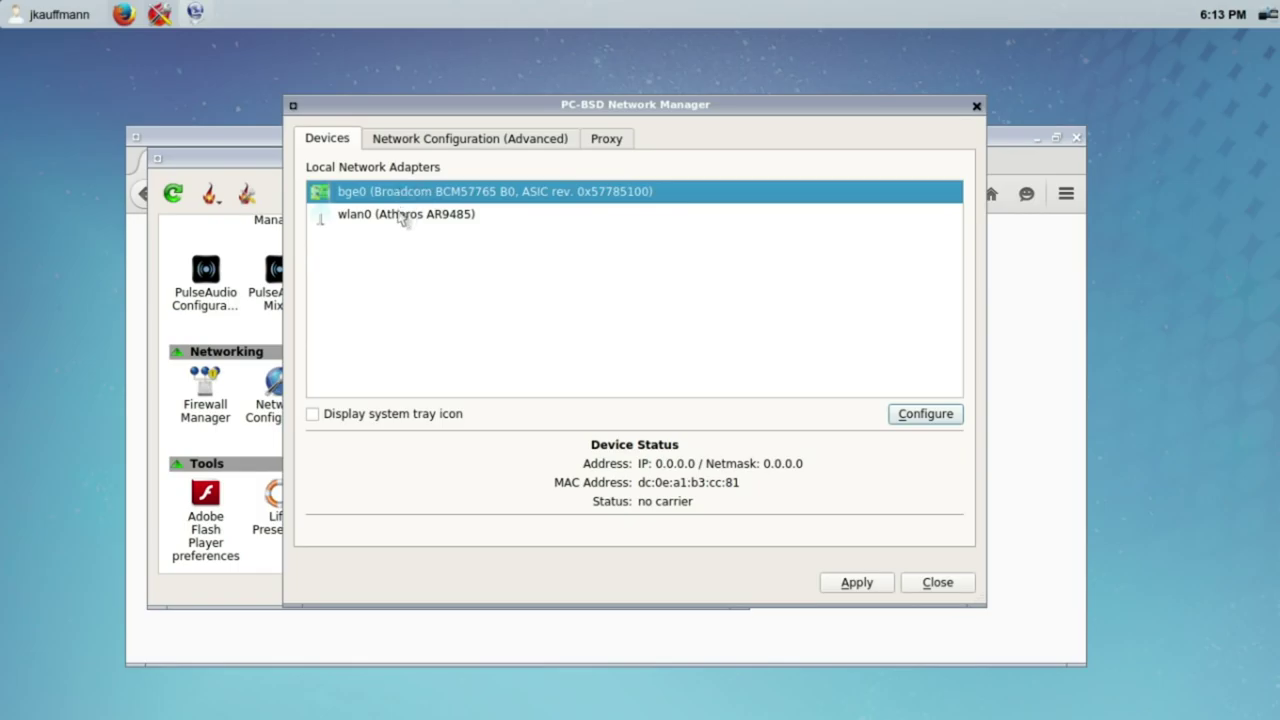
{"action": "left_click", "coordinate": [402, 216]}
{"action": "right_click", "coordinate": [470, 229]}
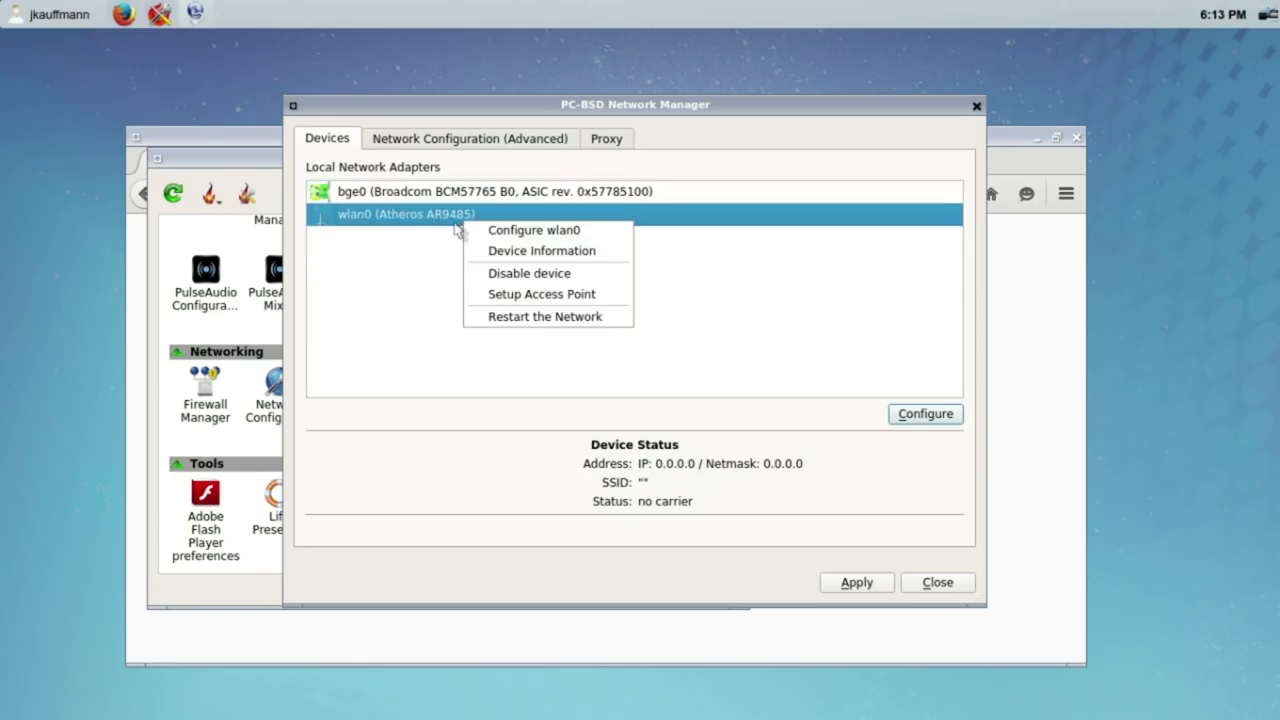
{"action": "key", "text": "Escape"}
{"action": "left_click", "coordinate": [909, 422]}
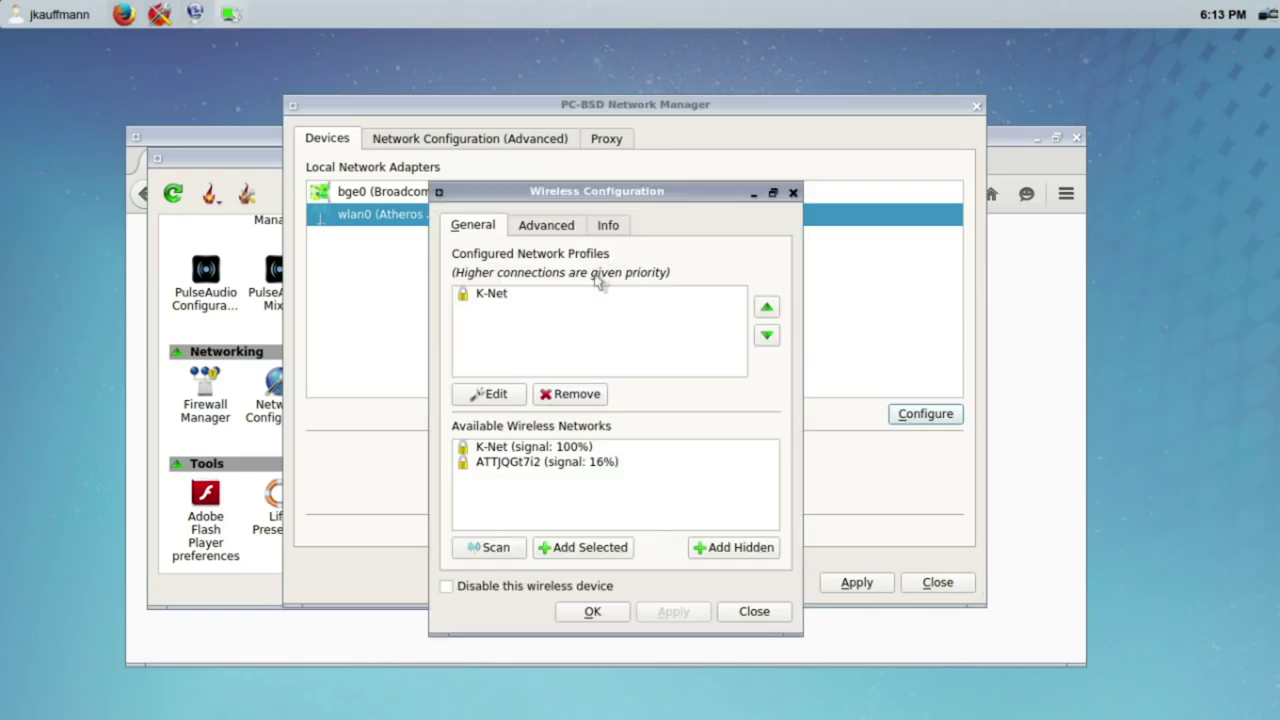
Step: Review the wlan0 status, advanced and connection info tabs, then return to General
{"action": "left_click", "coordinate": [575, 295]}
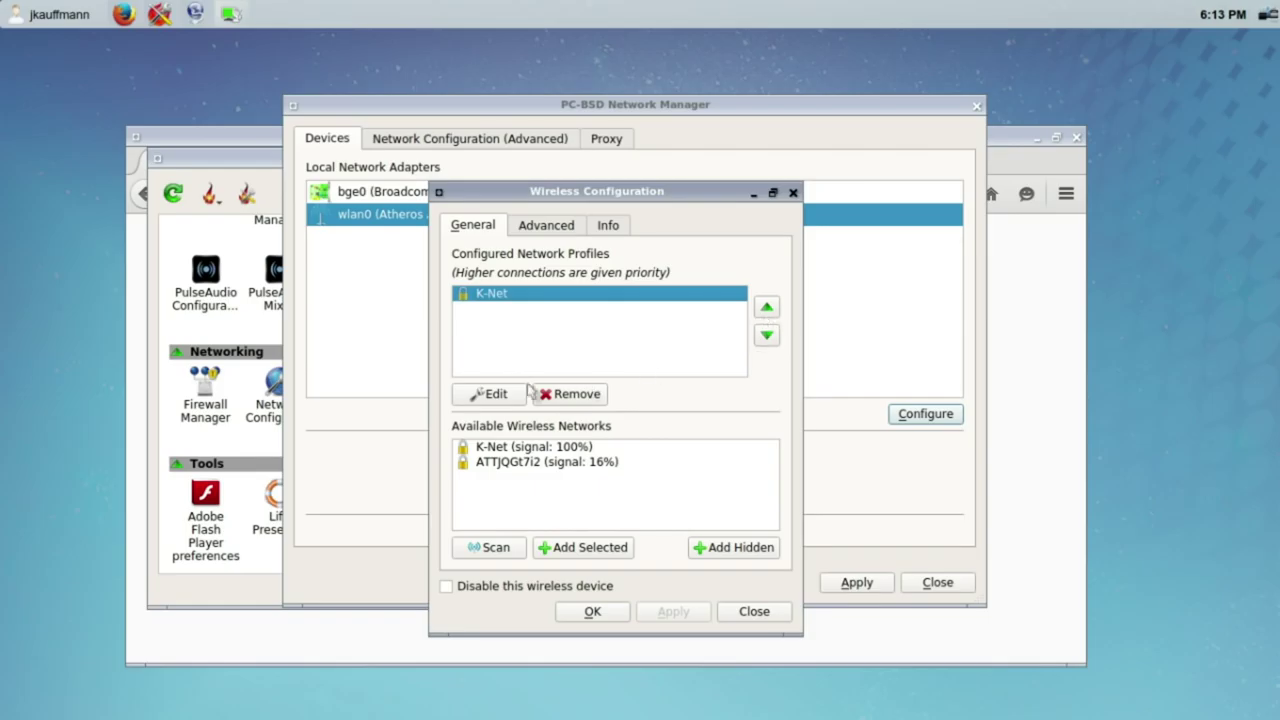
{"action": "left_click", "coordinate": [543, 223]}
{"action": "scroll", "coordinate": [570, 228], "scroll_direction": "down", "scroll_amount": 1}
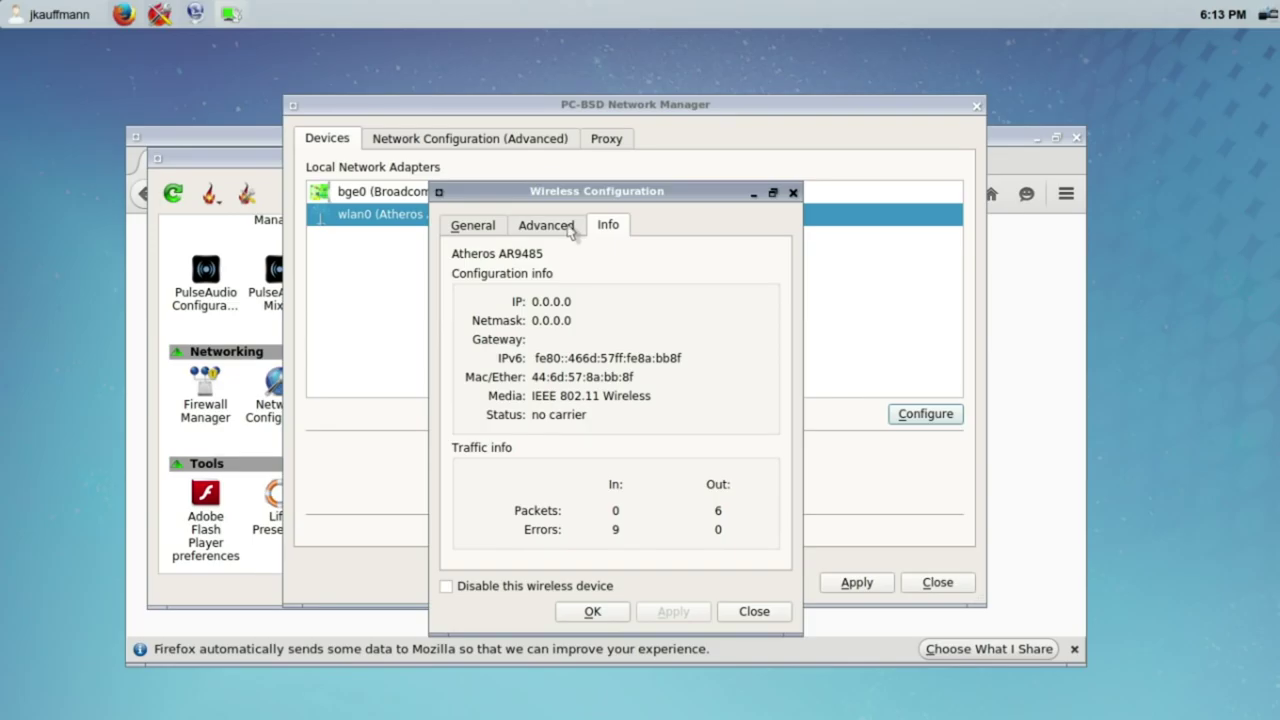
{"action": "left_click", "coordinate": [563, 229]}
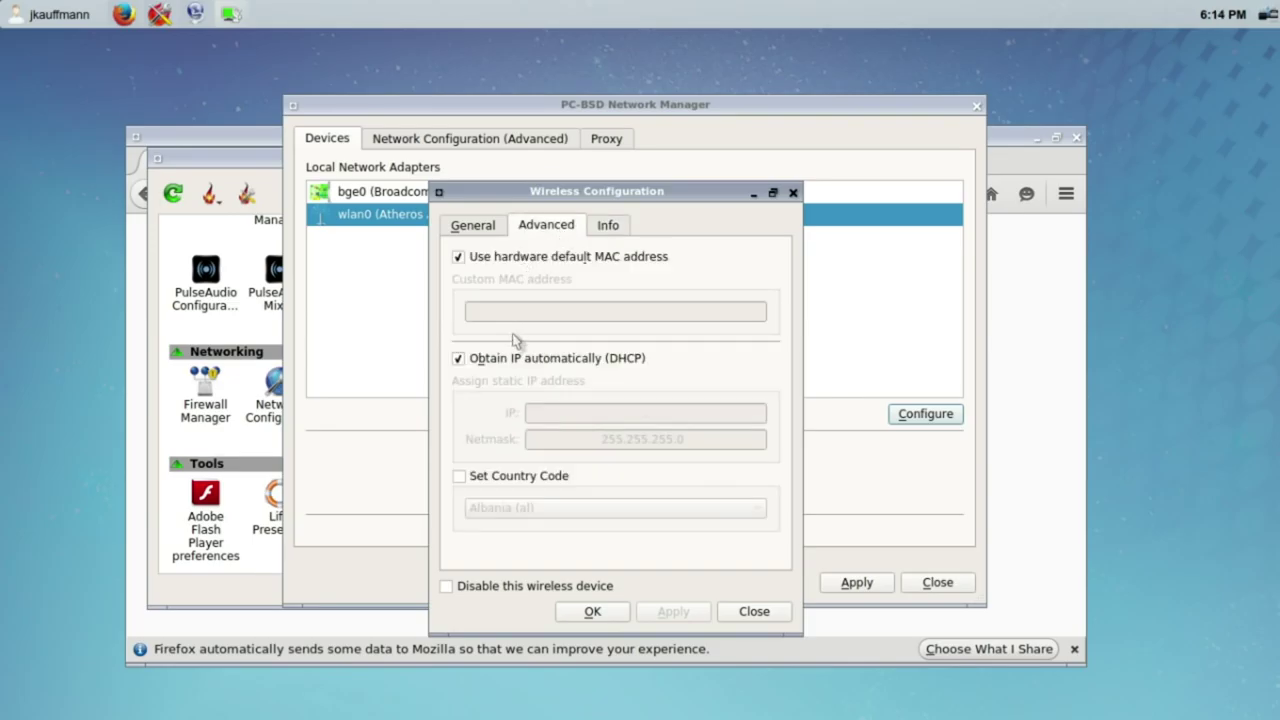
{"action": "left_click", "coordinate": [610, 227]}
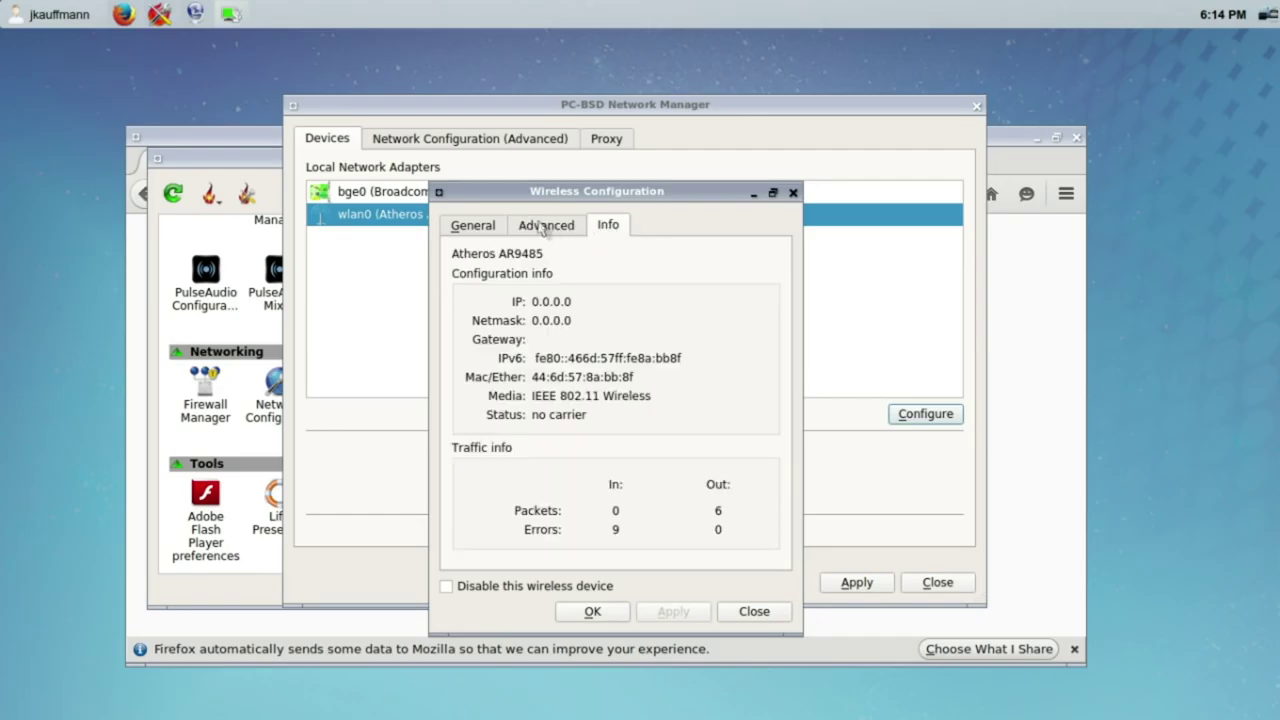
{"action": "left_click", "coordinate": [473, 227]}
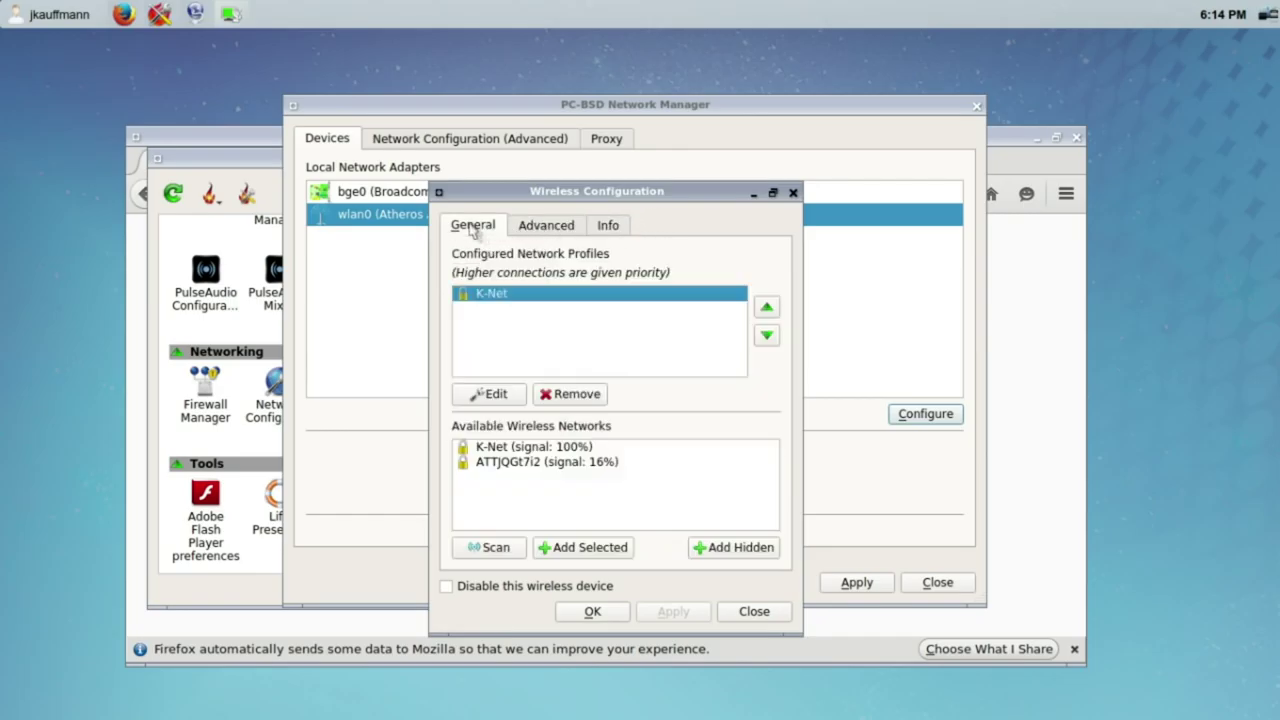
Step: Edit K-Net, confirm its WPA Personal settings, save, and apply to restart networking
{"action": "left_click", "coordinate": [492, 394]}
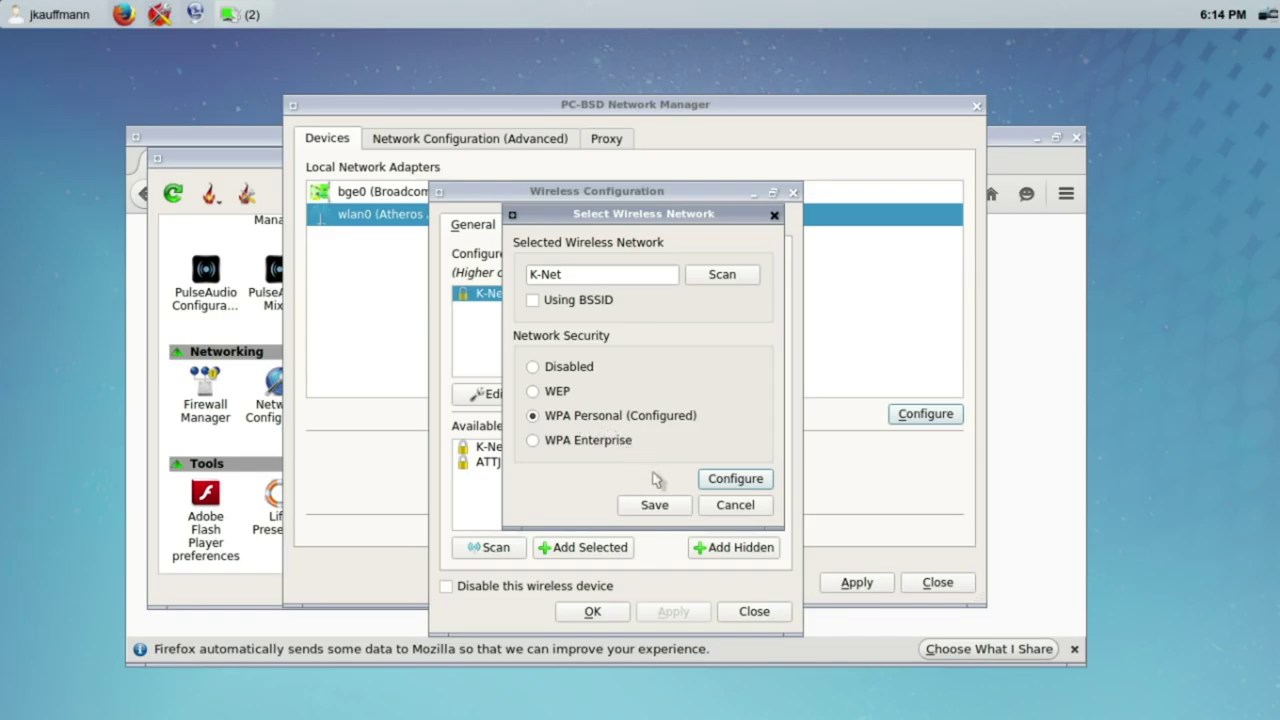
{"action": "left_click", "coordinate": [704, 483]}
{"action": "left_click", "coordinate": [740, 436]}
{"action": "left_click", "coordinate": [652, 505]}
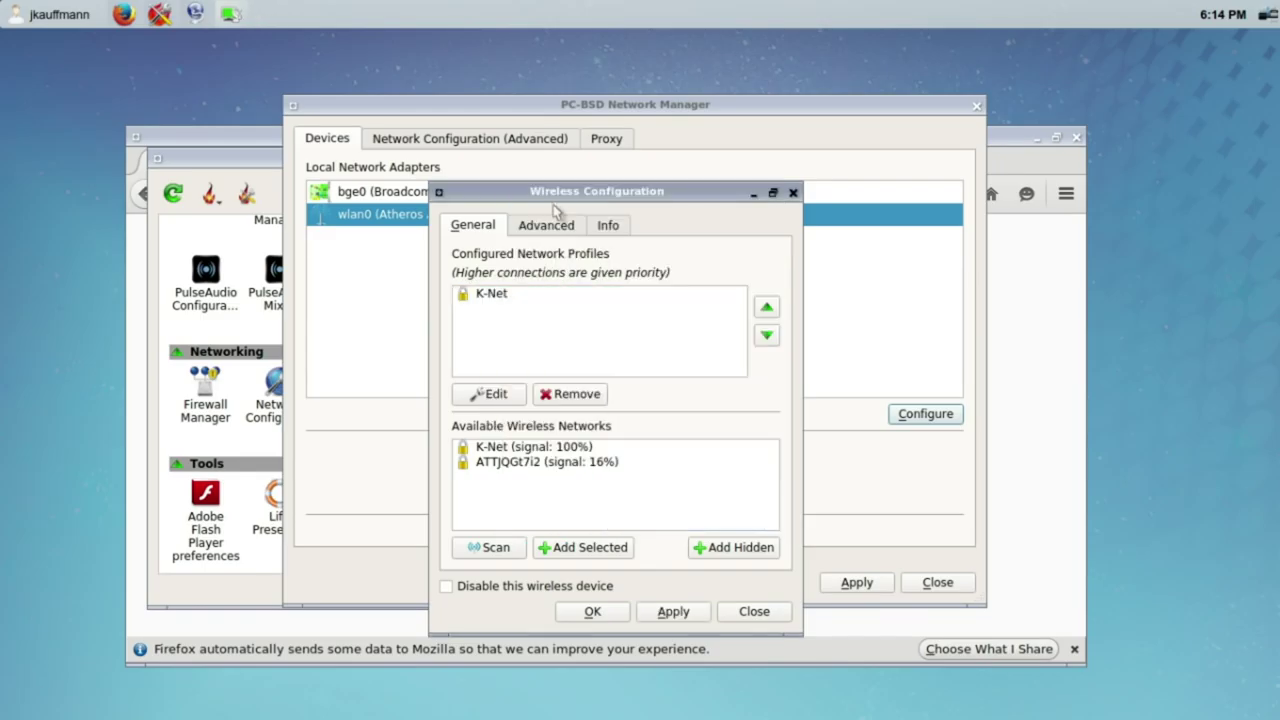
{"action": "left_click", "coordinate": [594, 614]}
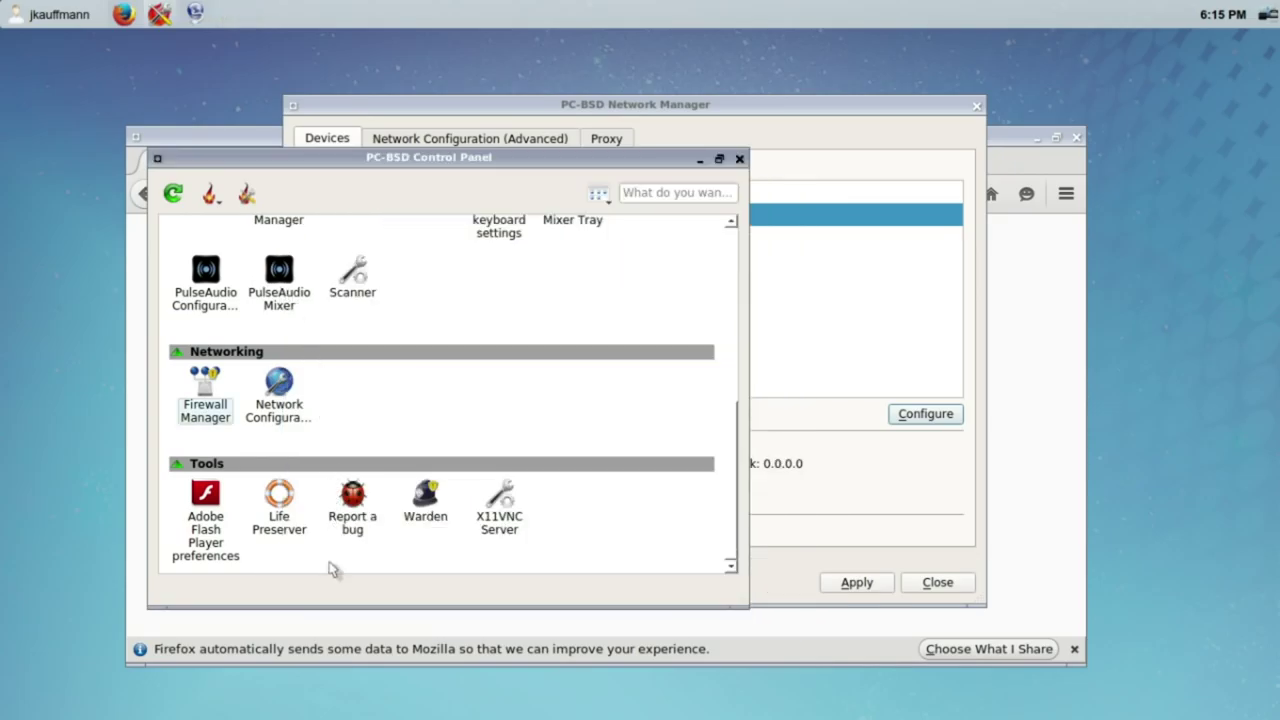
Step: Open Display under Hardware and answer No to scheduling the display wizard
{"action": "left_click_drag", "start_coordinate": [737, 434], "coordinate": [733, 354]}
{"action": "left_click", "coordinate": [356, 386]}
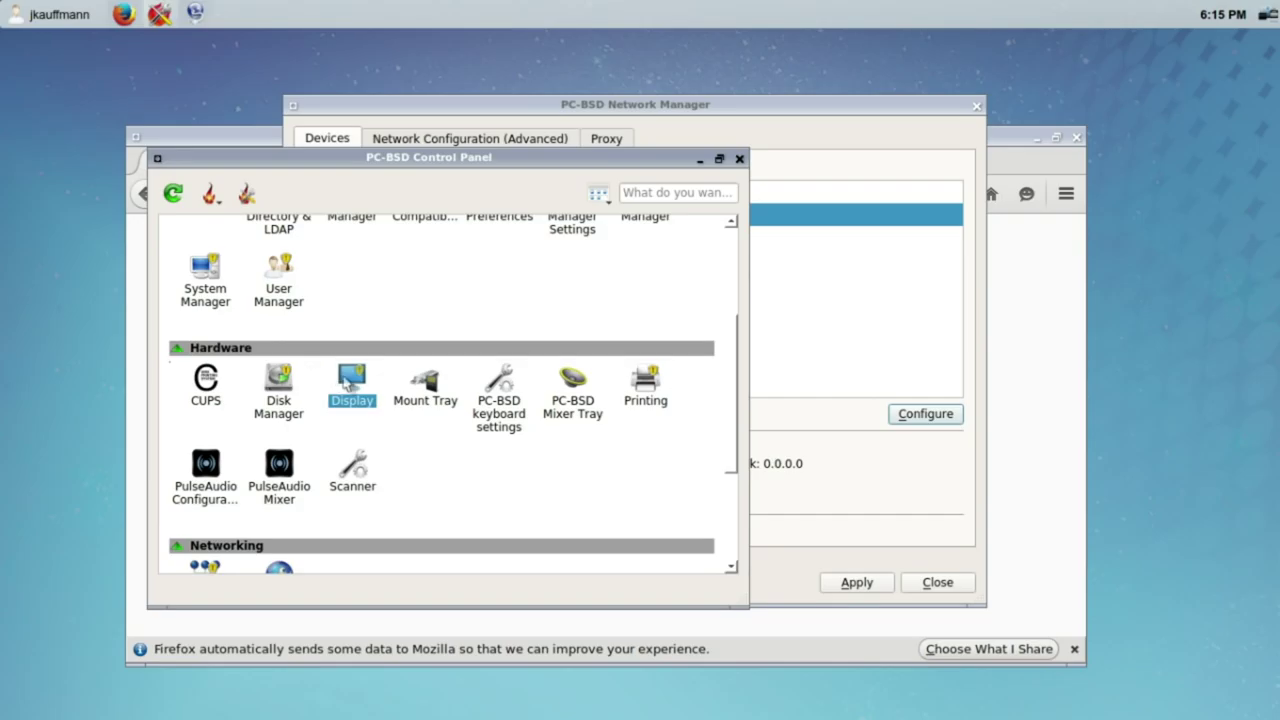
{"action": "double_click", "coordinate": [346, 385]}
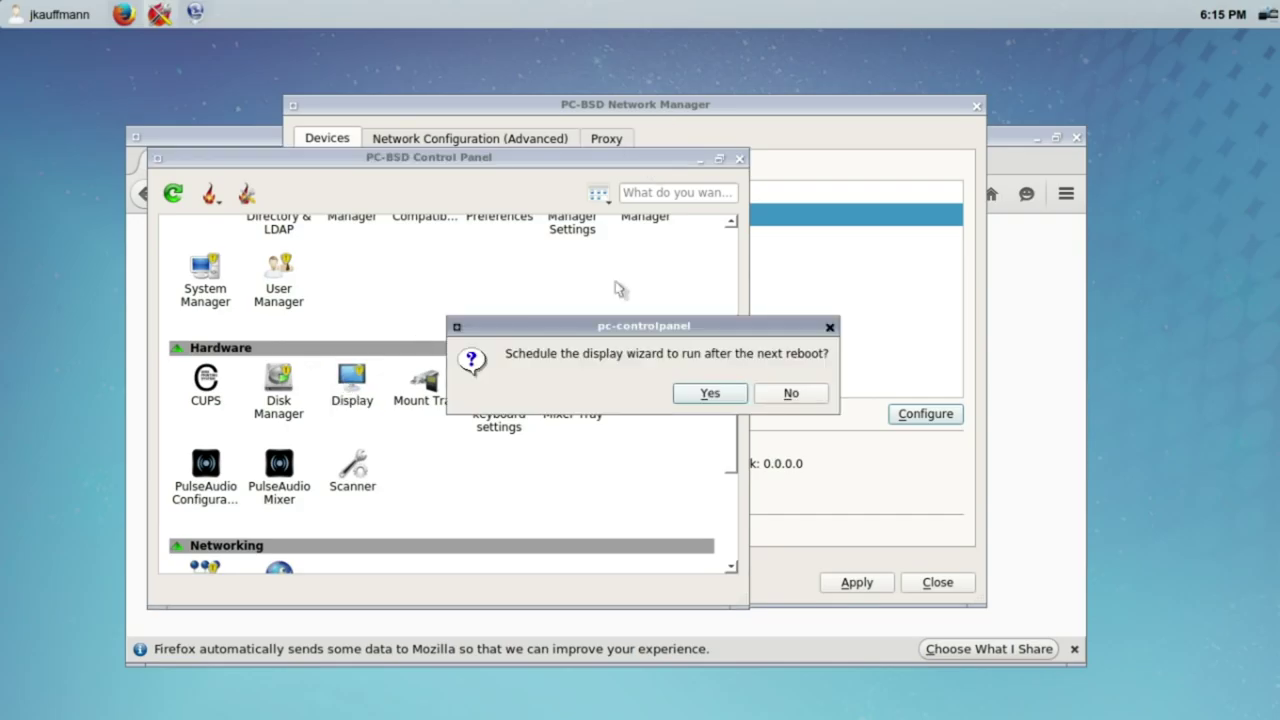
{"action": "left_click", "coordinate": [791, 395]}
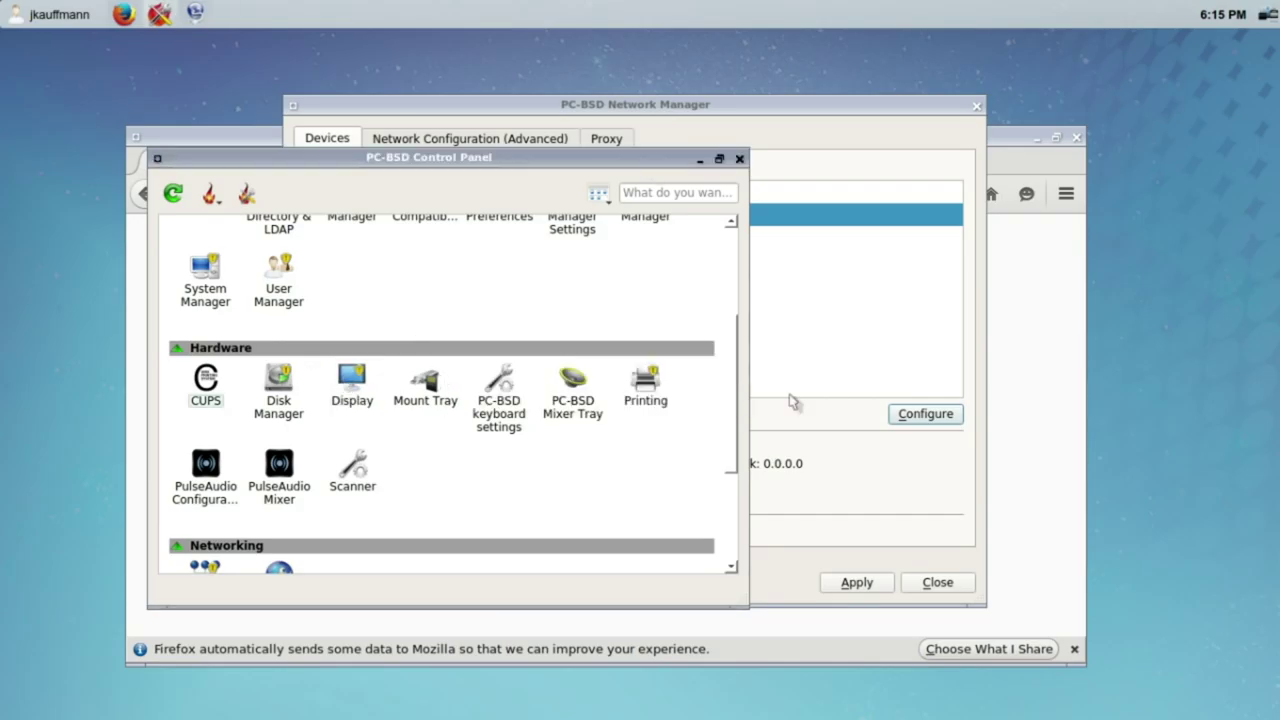
{"action": "double_click", "coordinate": [355, 393]}
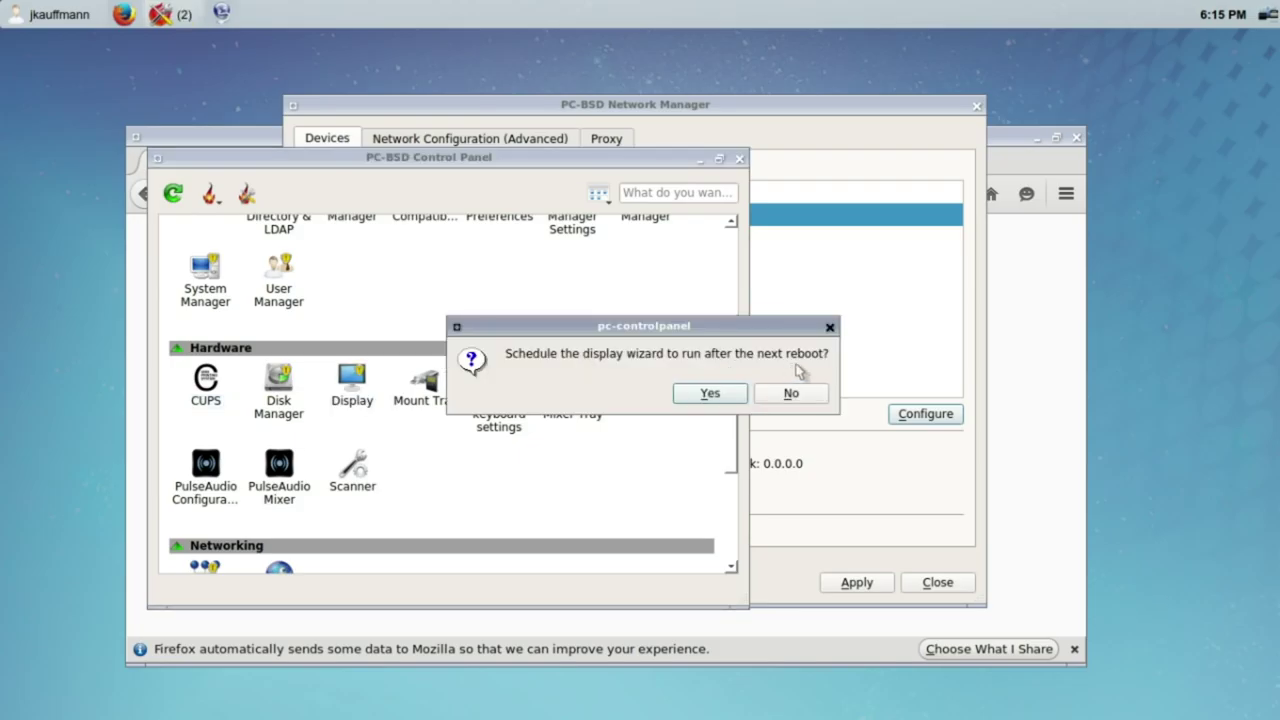
{"action": "left_click", "coordinate": [791, 393]}
Step: Minimize the Control Panel window
{"action": "left_click_drag", "start_coordinate": [731, 403], "coordinate": [735, 325]}
{"action": "scroll", "coordinate": [735, 325], "scroll_direction": "down", "scroll_amount": 2}
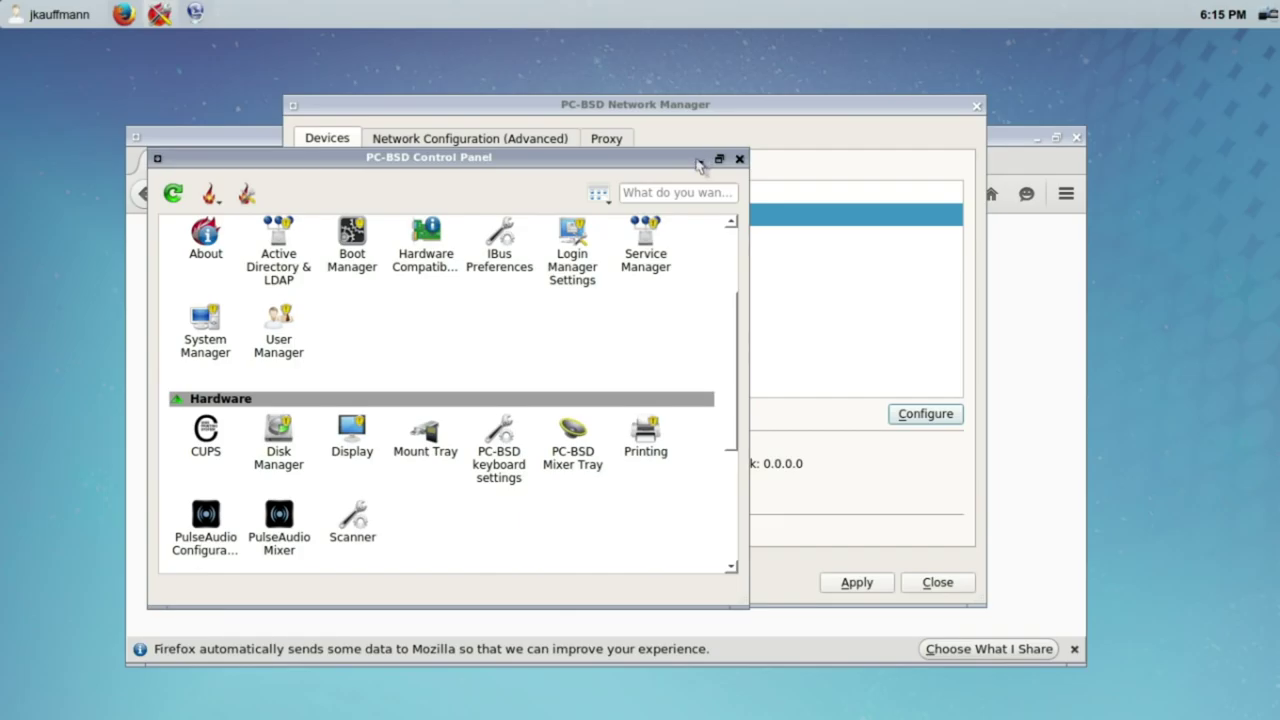
{"action": "left_click", "coordinate": [698, 160]}
Step: Load the router page at 192.168.1.1 in Firefox and cancel its login prompt
{"action": "left_click", "coordinate": [240, 379]}
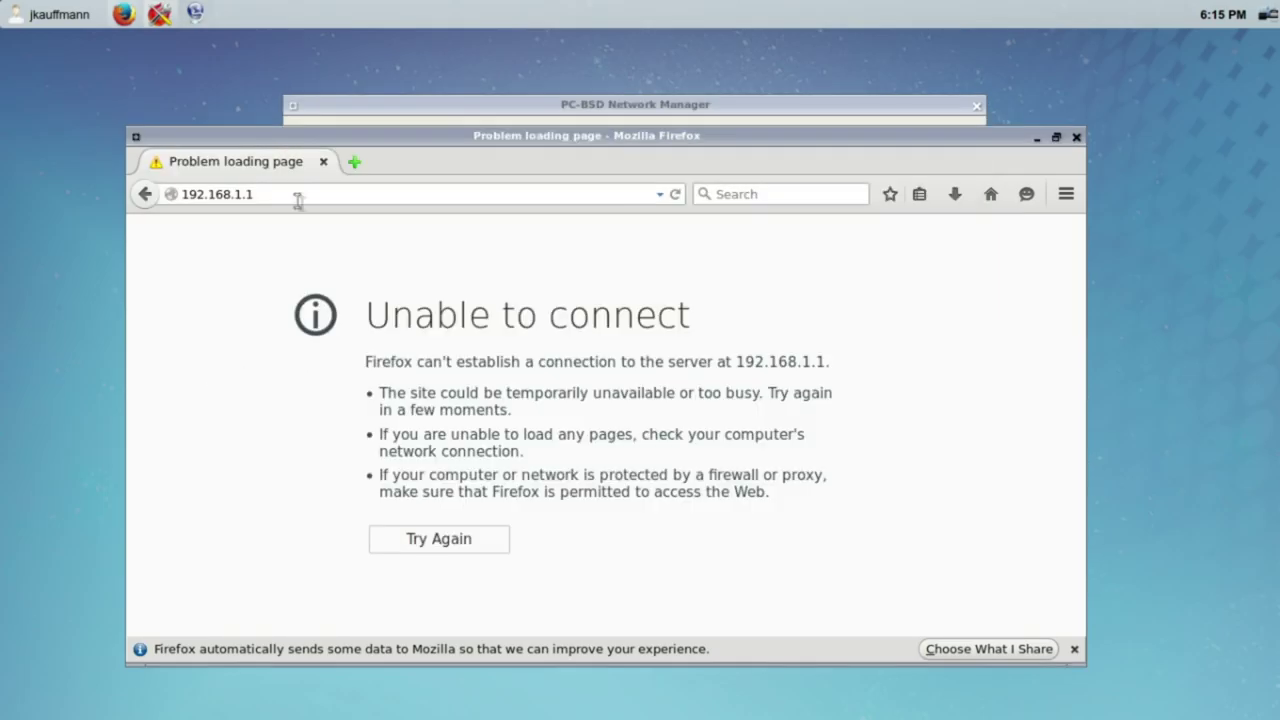
{"action": "left_click", "coordinate": [297, 194]}
{"action": "type", "text": "\\"}
{"action": "key", "text": "Return"}
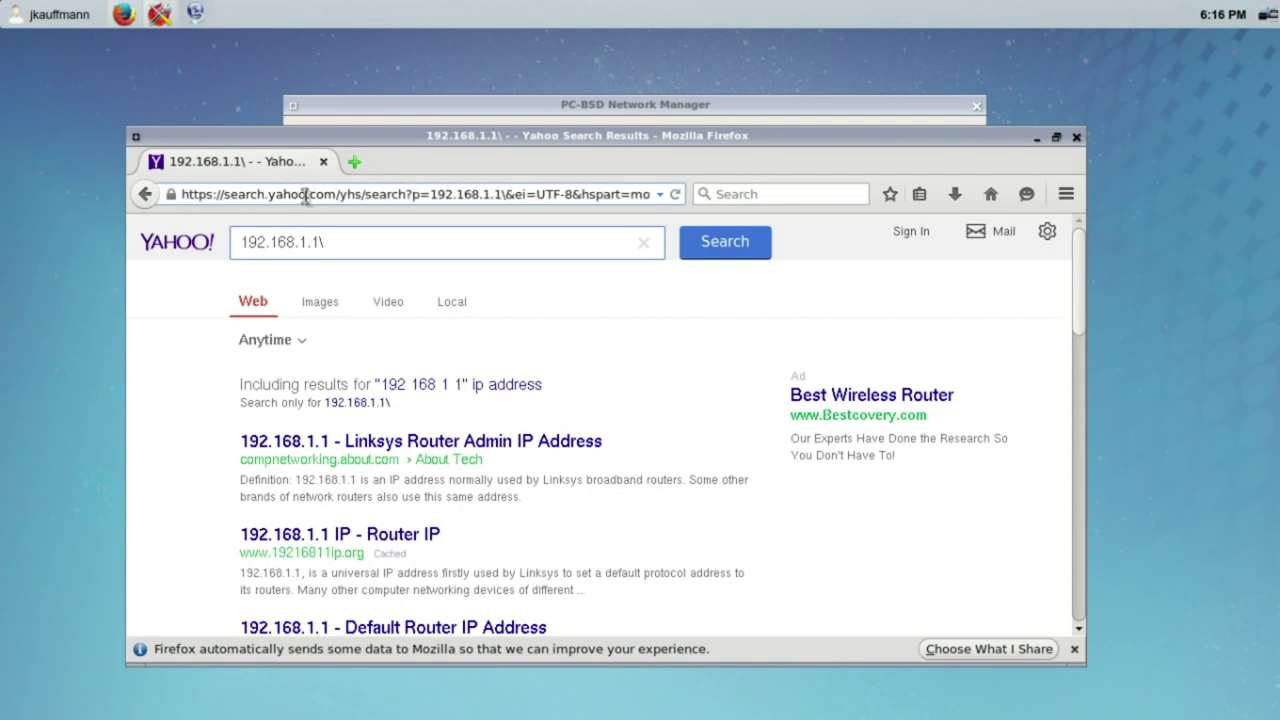
{"action": "left_click", "coordinate": [305, 197]}
{"action": "type", "text": "192"}
{"action": "key", "text": "Return"}
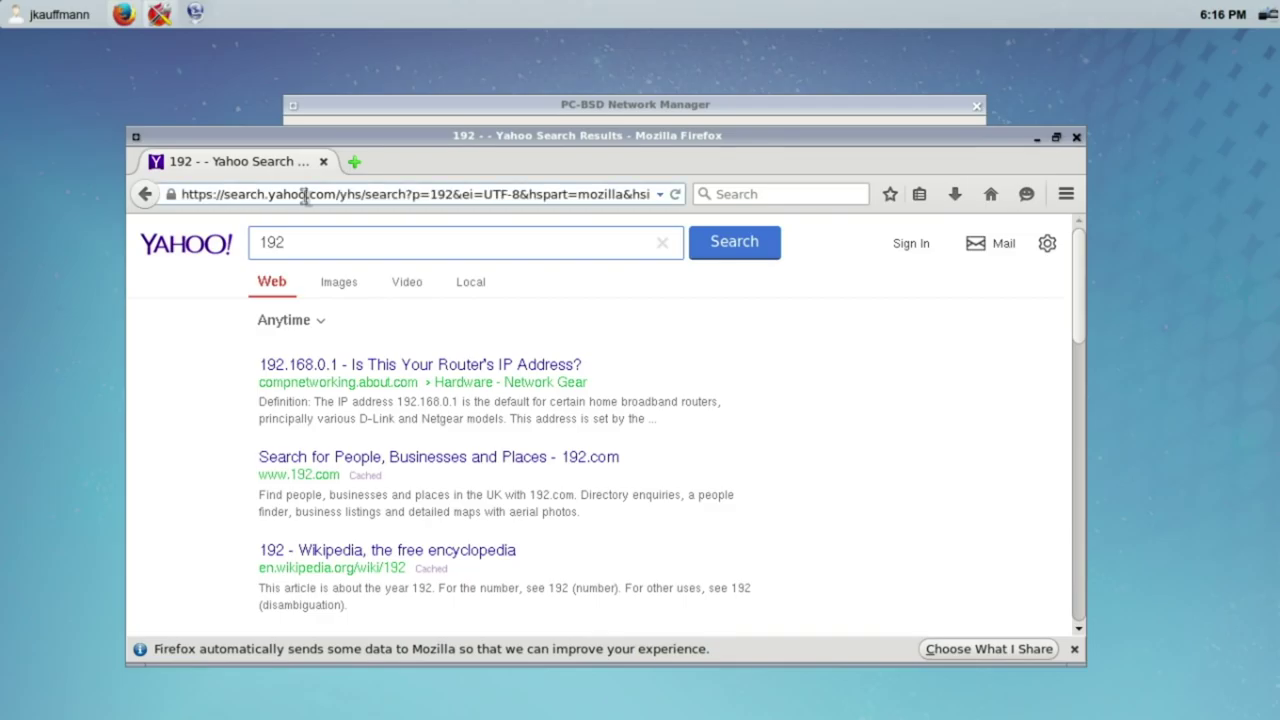
{"action": "left_click", "coordinate": [292, 200]}
{"action": "type", "text": "192"}
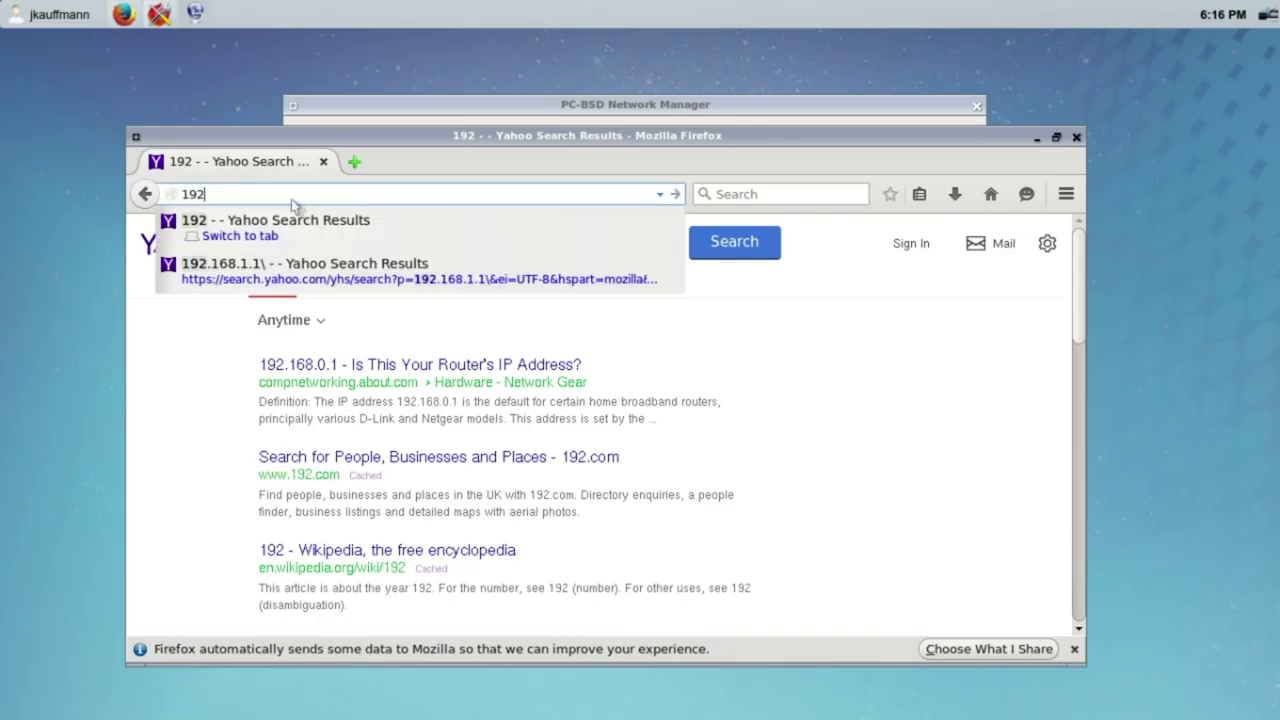
{"action": "type", "text": ".168.1.1"}
{"action": "key", "text": "Return"}
{"action": "key", "text": "Escape"}
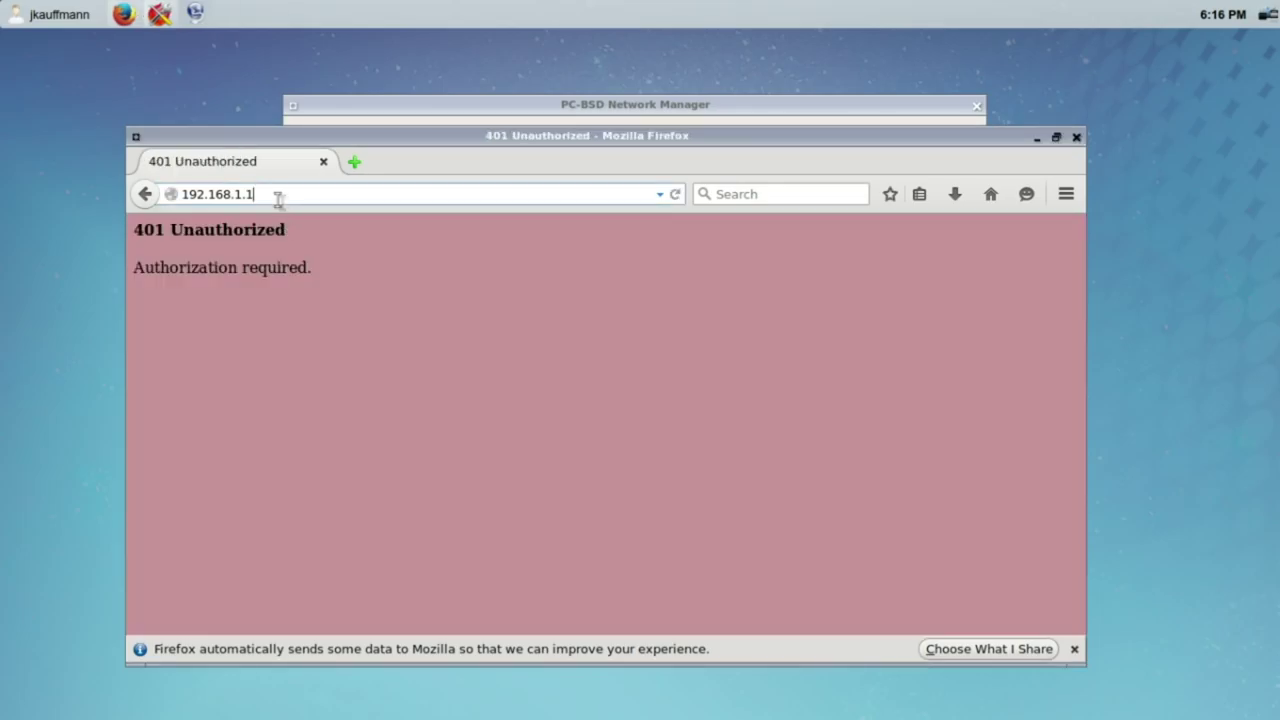
Step: Maximize Firefox and load distrowatch.com
{"action": "left_click", "coordinate": [278, 197]}
{"action": "left_click", "coordinate": [1056, 137]}
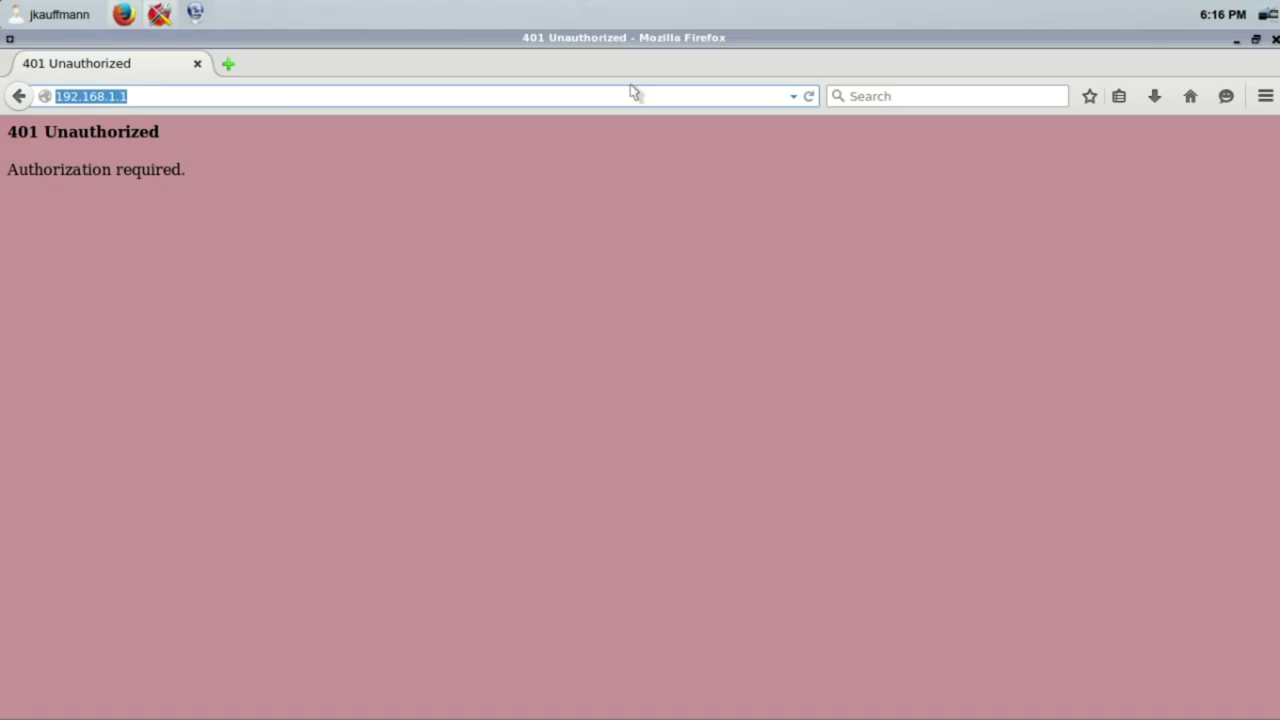
{"action": "type", "text": "distrowatch"}
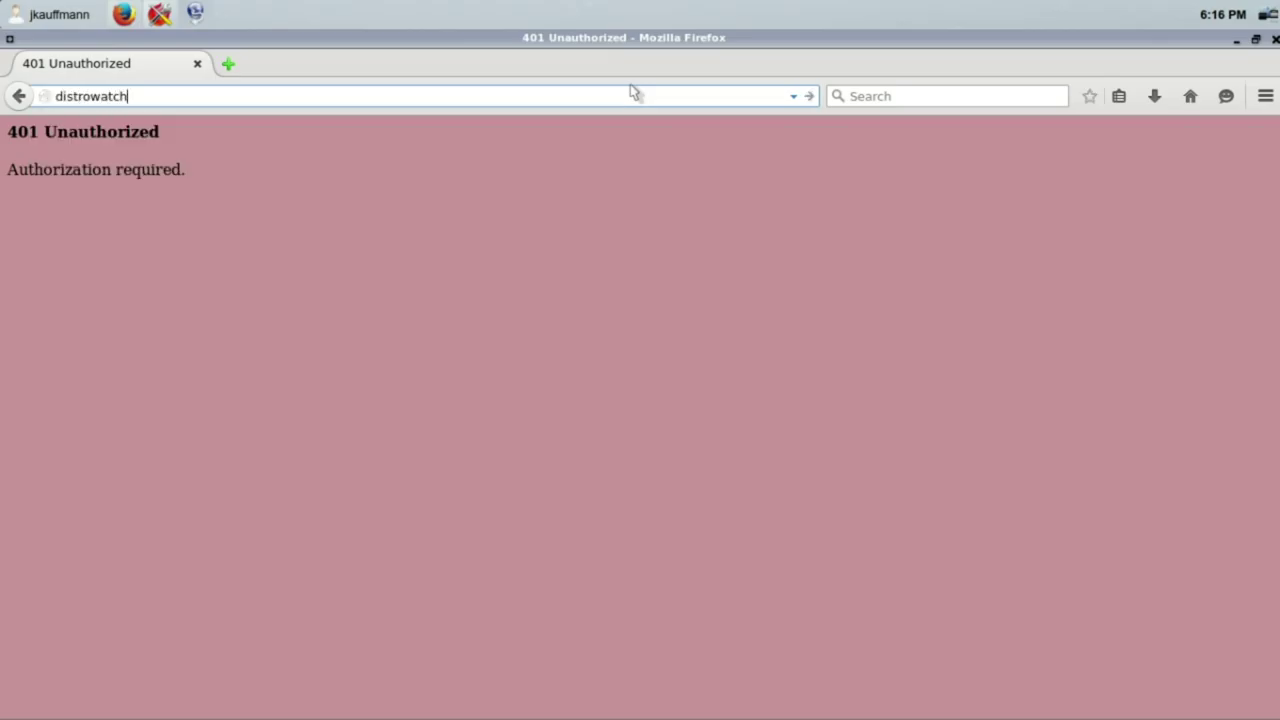
{"action": "type", "text": ".com"}
{"action": "key", "text": "Return"}
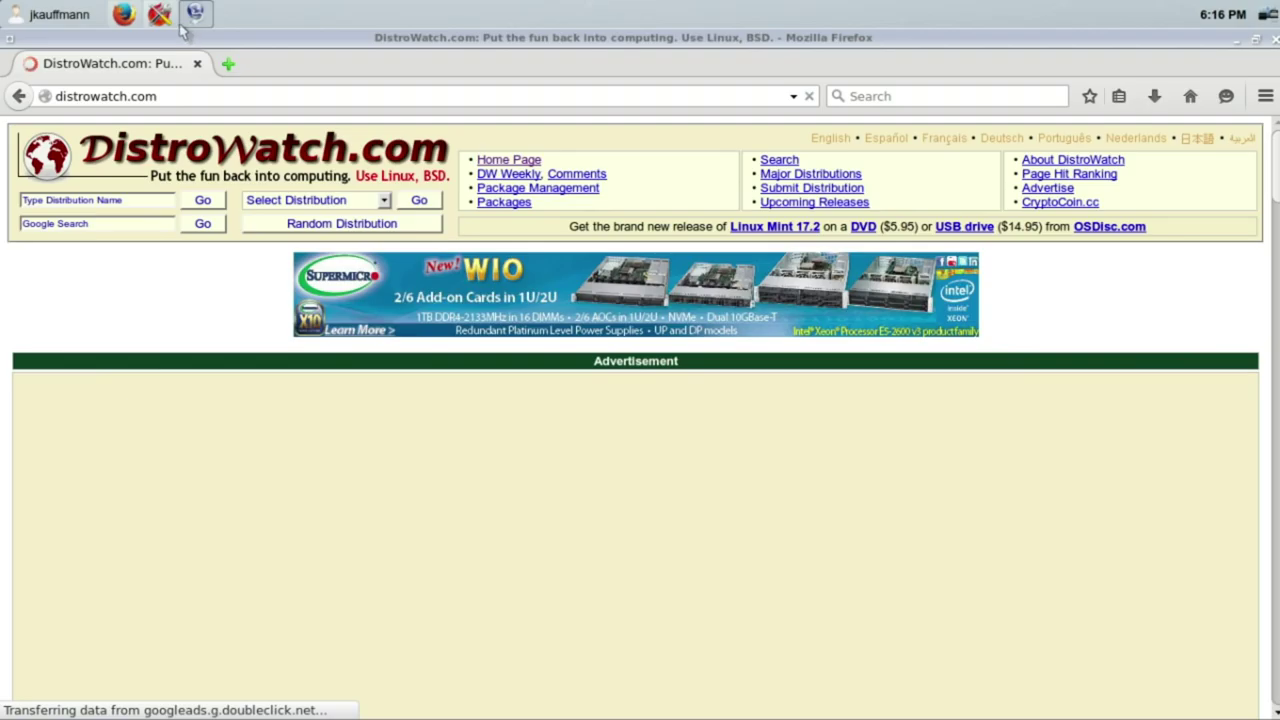
{"action": "left_click", "coordinate": [195, 13]}
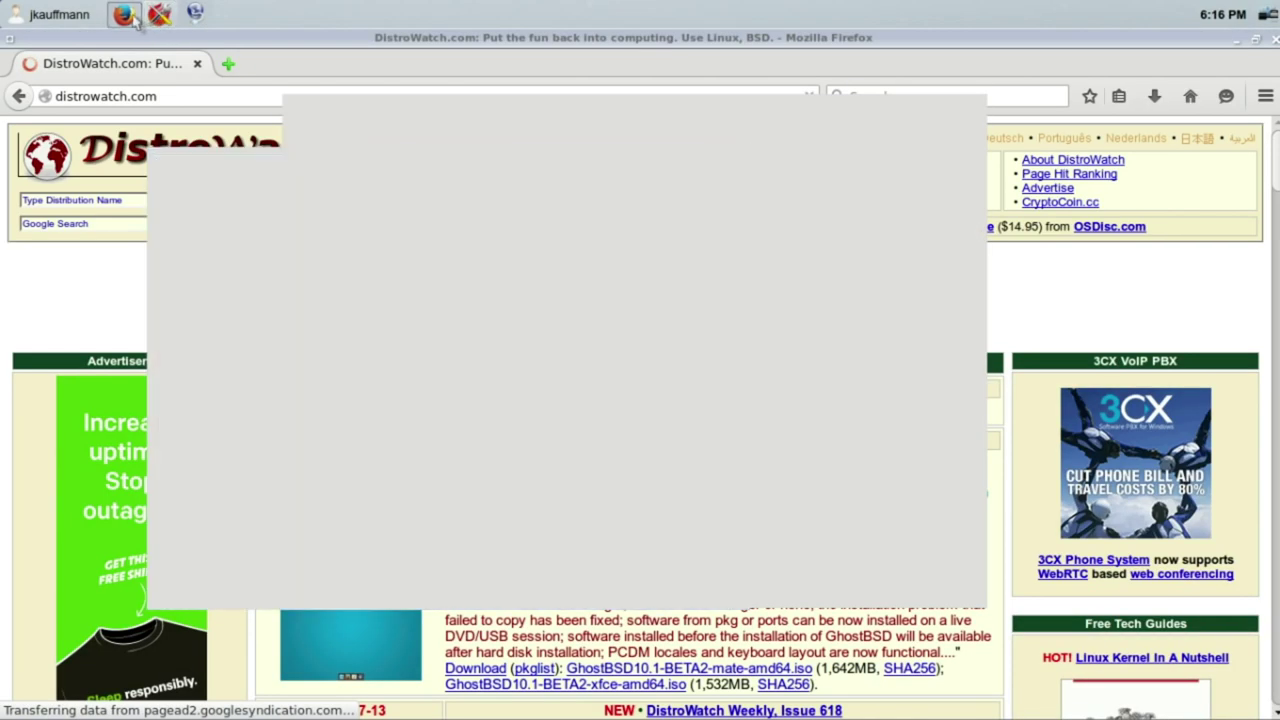
Step: Close the PC-BSD Network Manager and the Control Panel windows
{"action": "left_click", "coordinate": [133, 18]}
{"action": "left_click", "coordinate": [157, 16]}
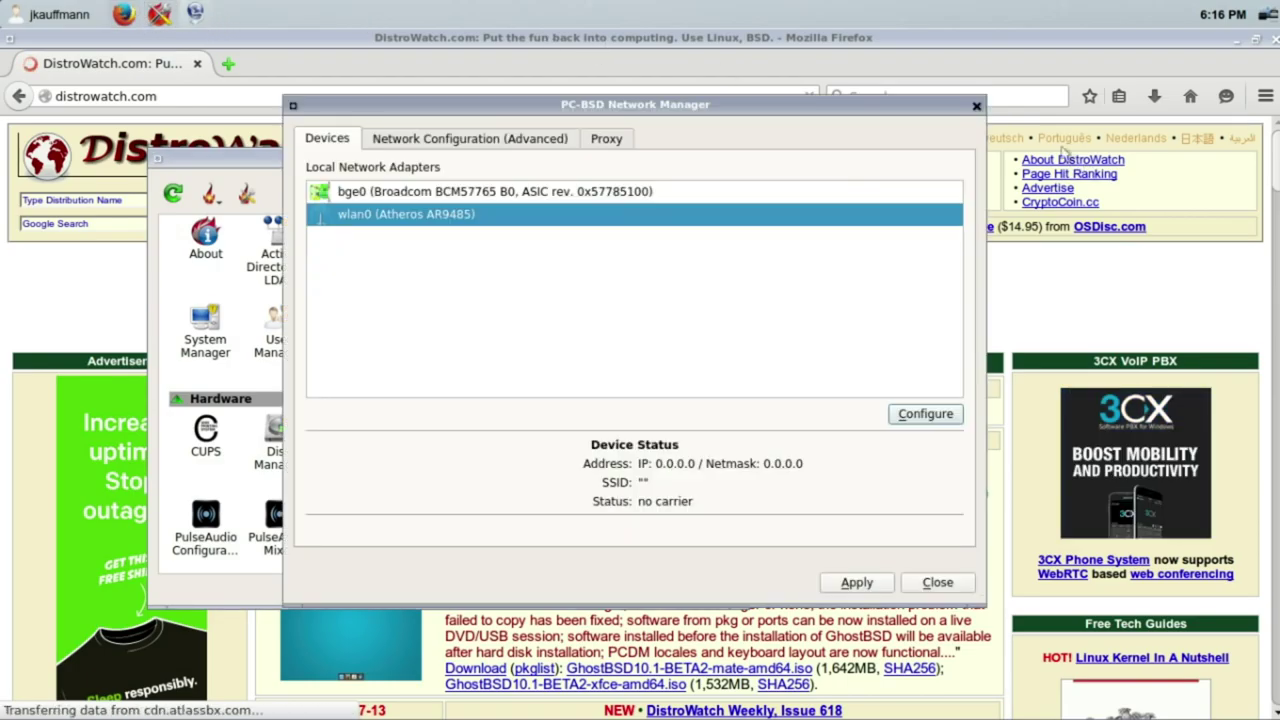
{"action": "left_click", "coordinate": [978, 107]}
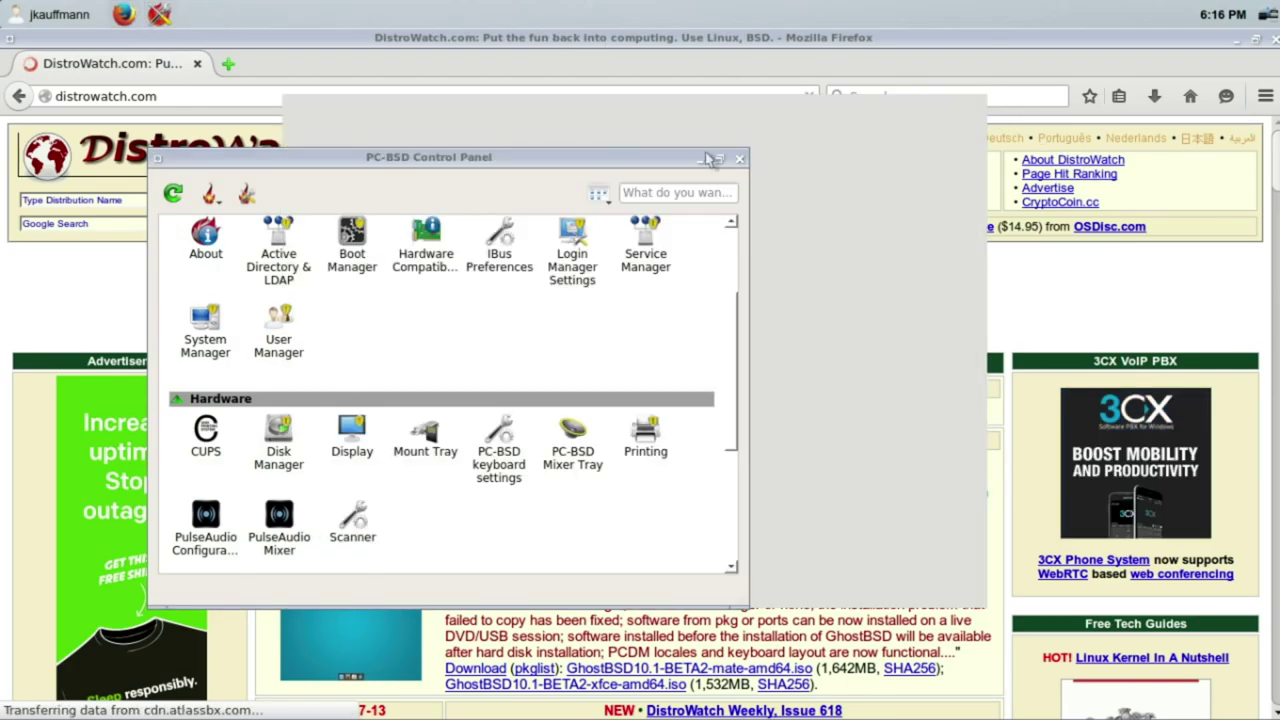
{"action": "left_click_drag", "start_coordinate": [706, 160], "coordinate": [837, 147]}
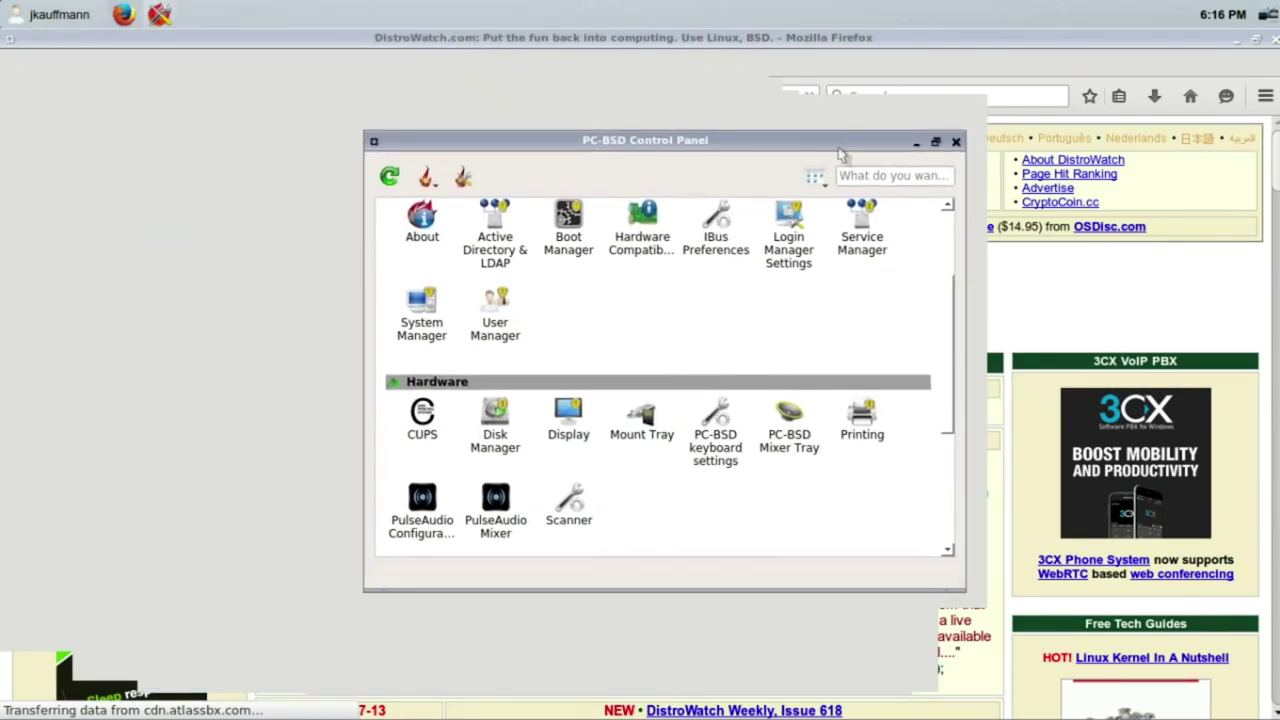
{"action": "left_click", "coordinate": [956, 143]}
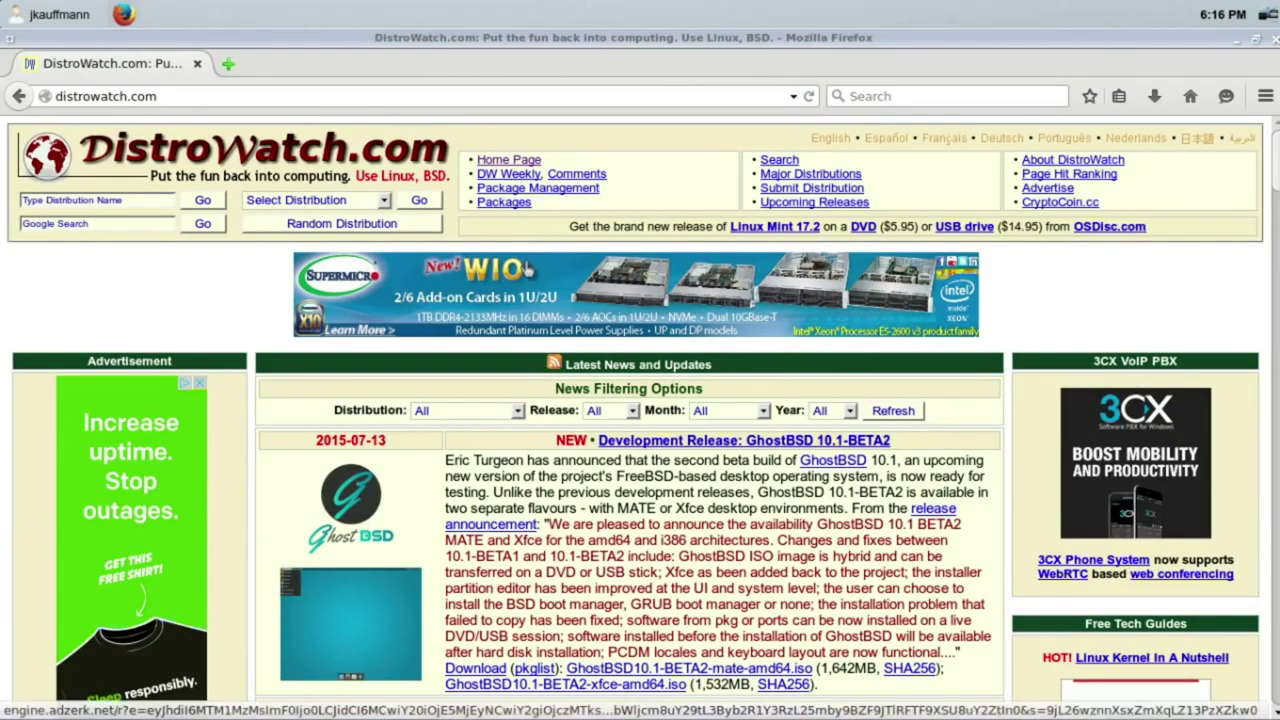
Step: Browse the Lumina menu's All applications list, then launch PC-BSD Control Panel from favourites
{"action": "left_click", "coordinate": [55, 12]}
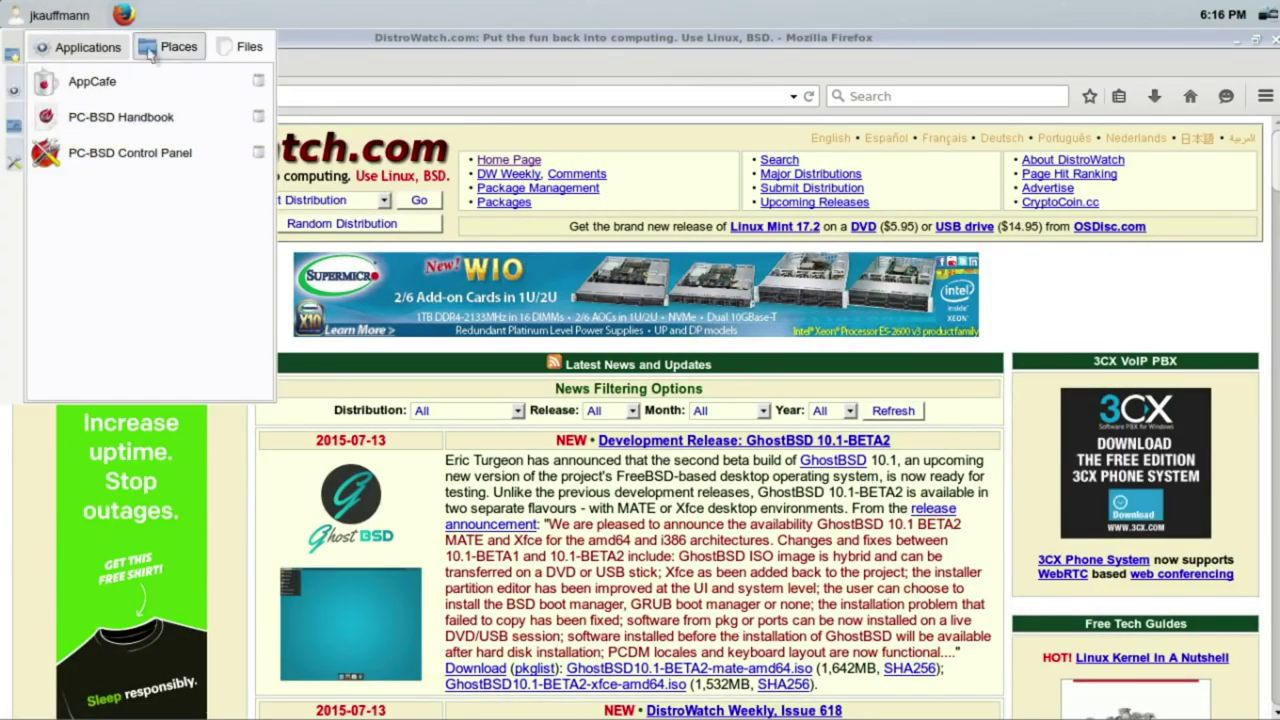
{"action": "left_click", "coordinate": [10, 90]}
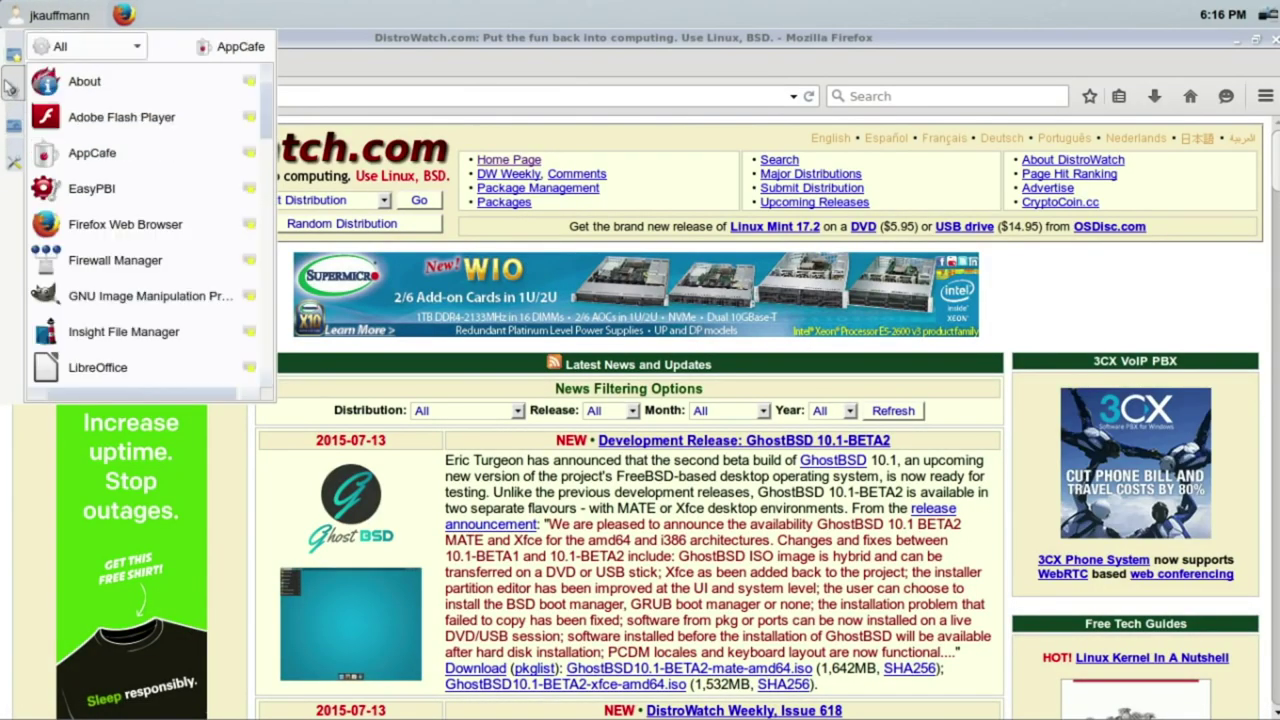
{"action": "left_click", "coordinate": [13, 58]}
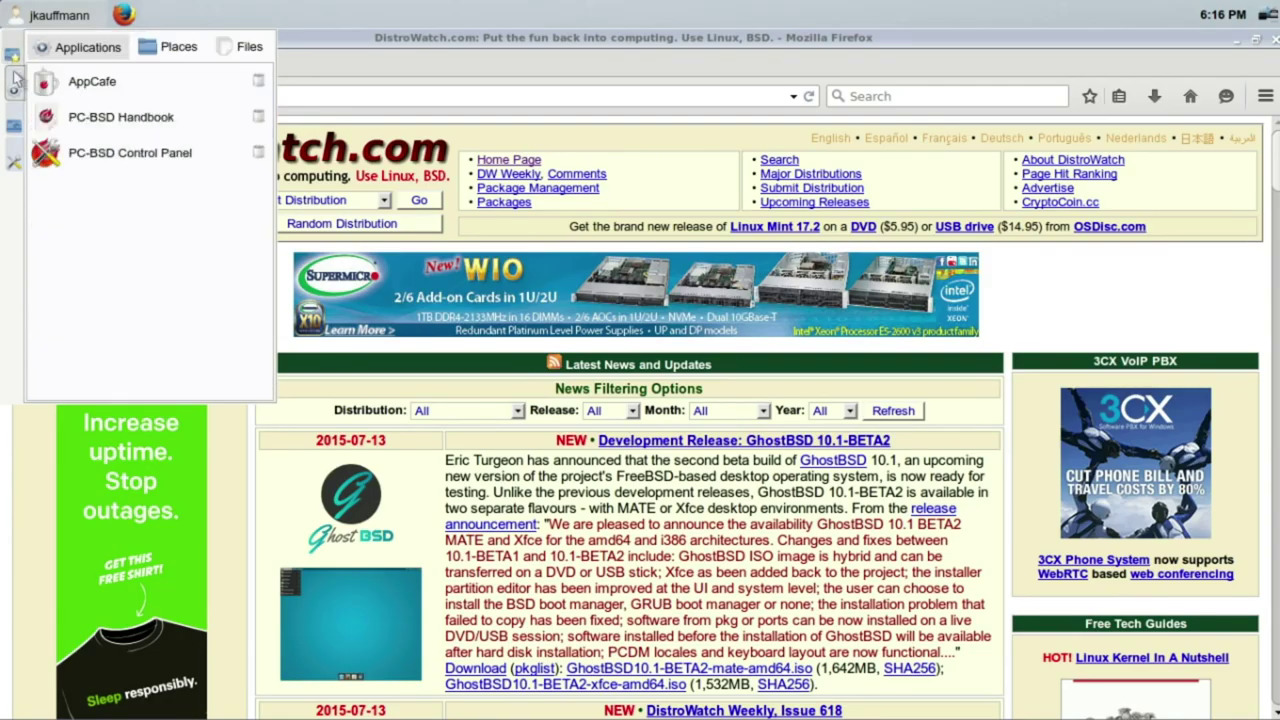
{"action": "left_click", "coordinate": [12, 90]}
{"action": "scroll", "coordinate": [248, 190], "scroll_direction": "down", "scroll_amount": 6}
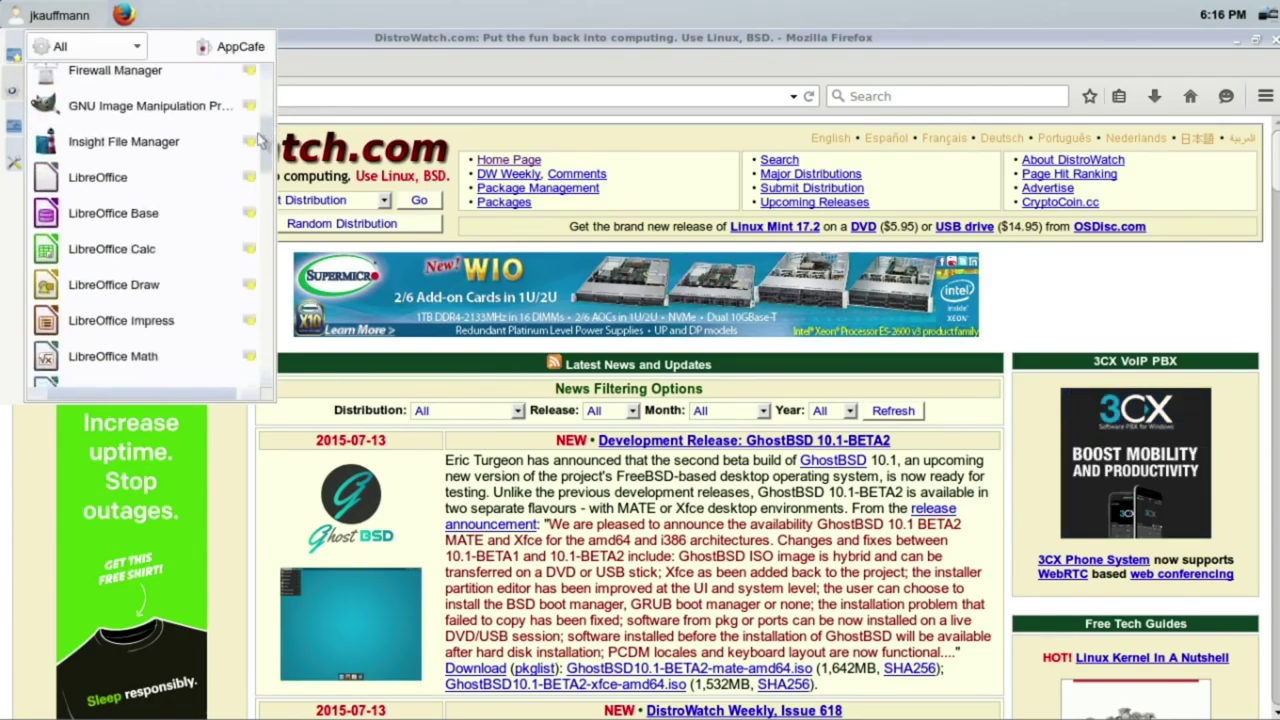
{"action": "scroll", "coordinate": [240, 216], "scroll_direction": "down", "scroll_amount": 7}
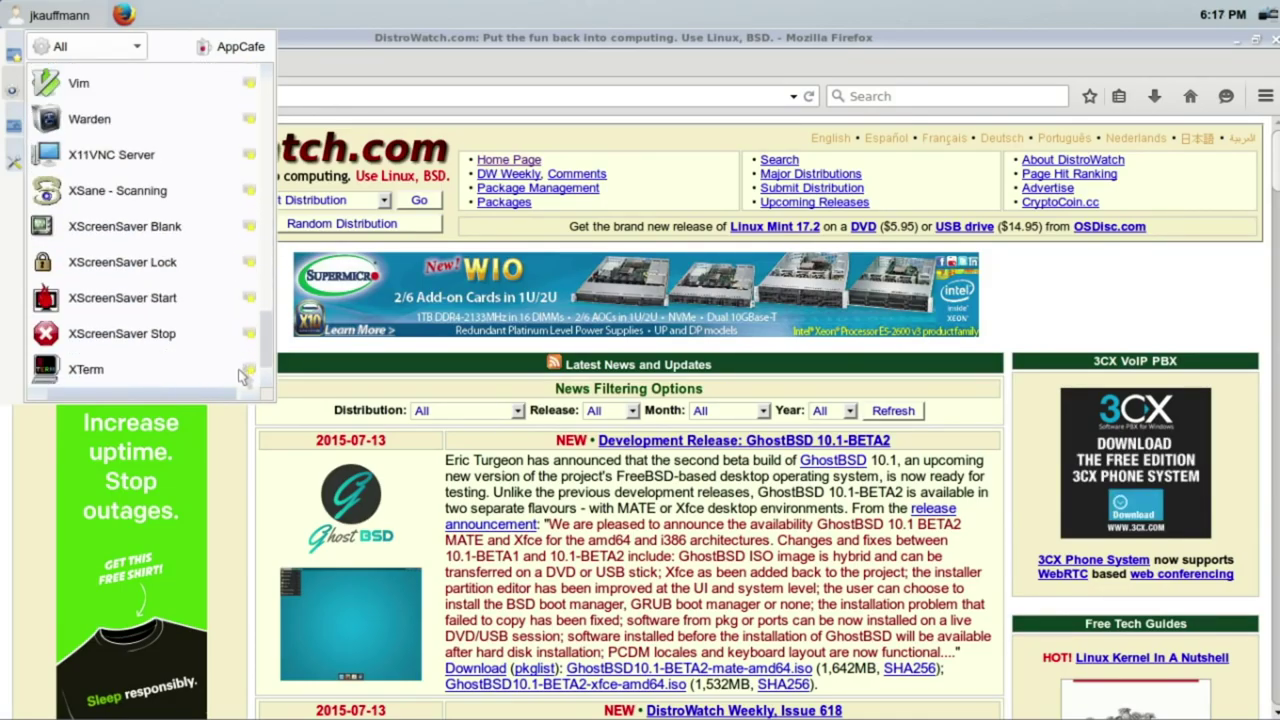
{"action": "left_click_drag", "start_coordinate": [264, 338], "coordinate": [268, 106]}
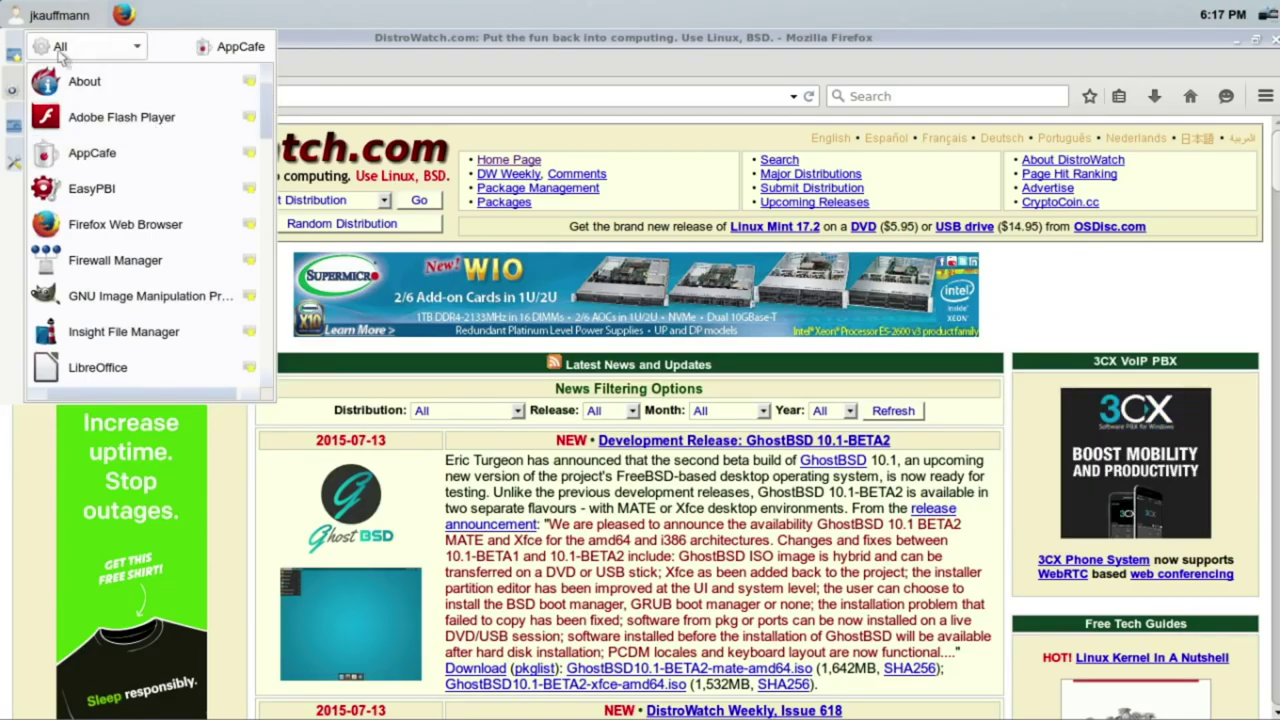
{"action": "left_click", "coordinate": [5, 145]}
{"action": "left_click", "coordinate": [20, 16]}
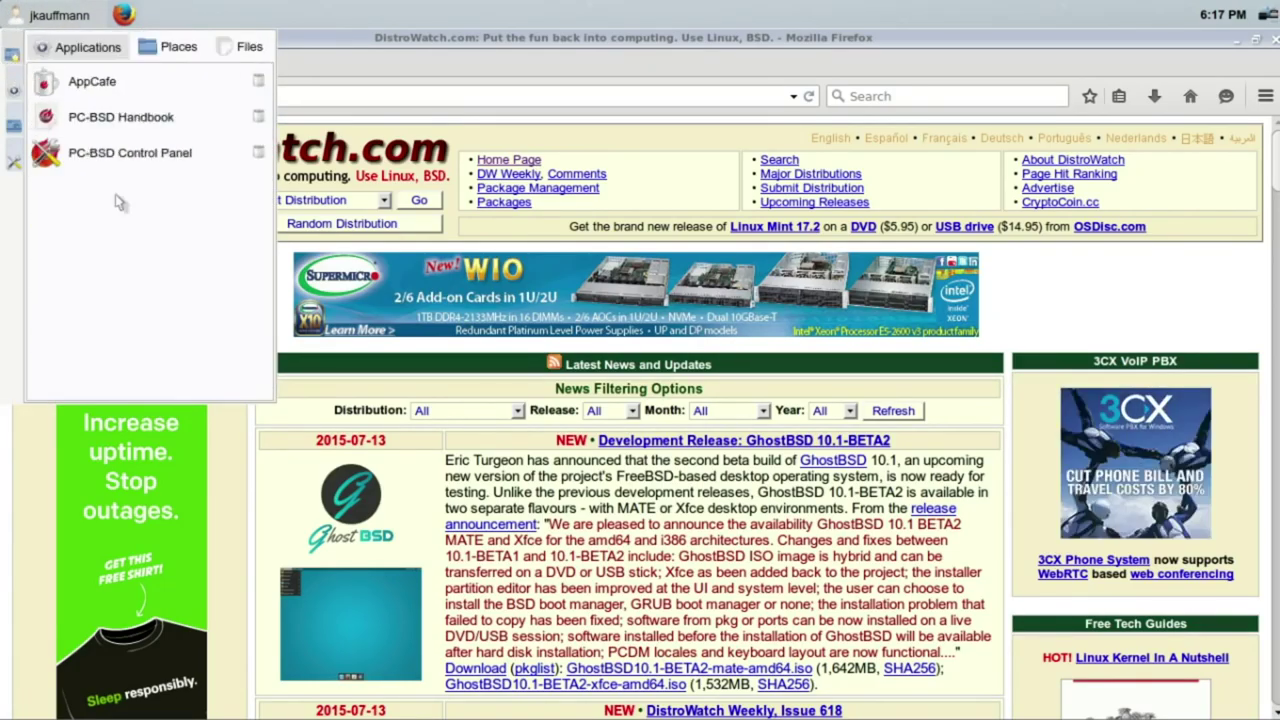
{"action": "left_click", "coordinate": [112, 157]}
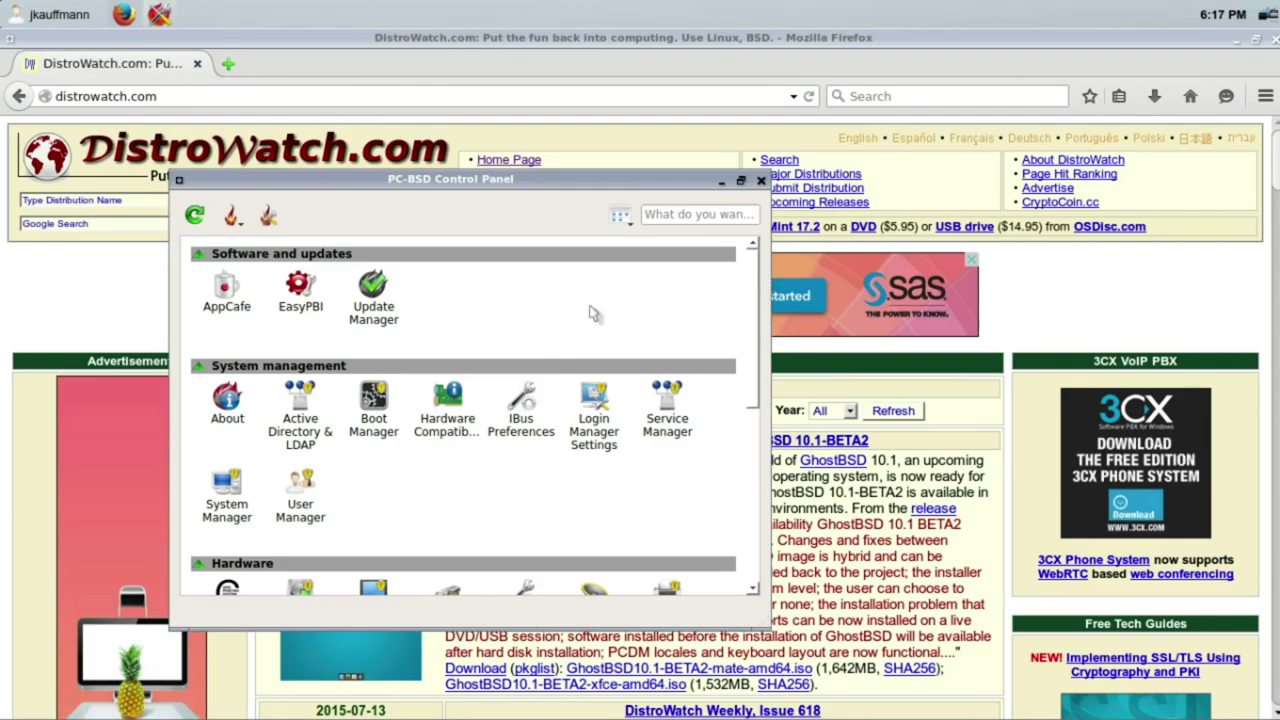
Step: Launch Update Manager from Software and updates and move the Control Panel aside
{"action": "scroll", "coordinate": [745, 485], "scroll_direction": "down", "scroll_amount": 5}
{"action": "scroll", "coordinate": [743, 485], "scroll_direction": "down", "scroll_amount": 1}
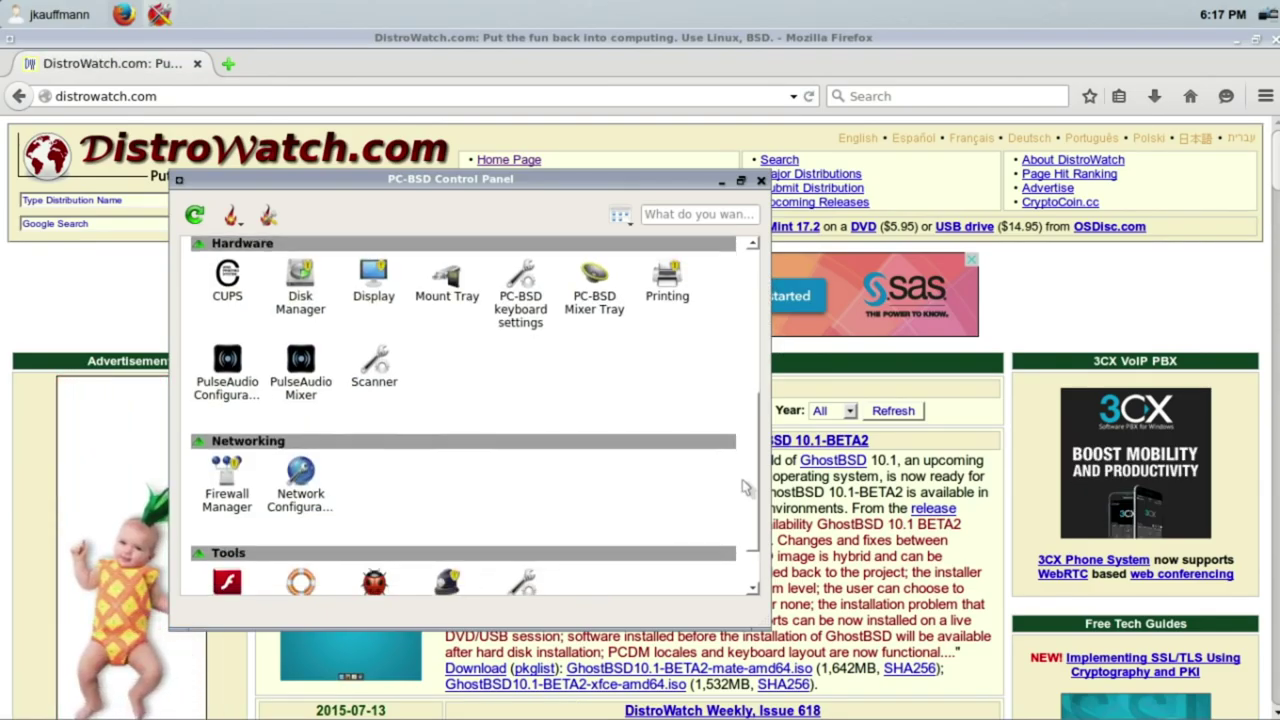
{"action": "scroll", "coordinate": [739, 485], "scroll_direction": "down", "scroll_amount": 2}
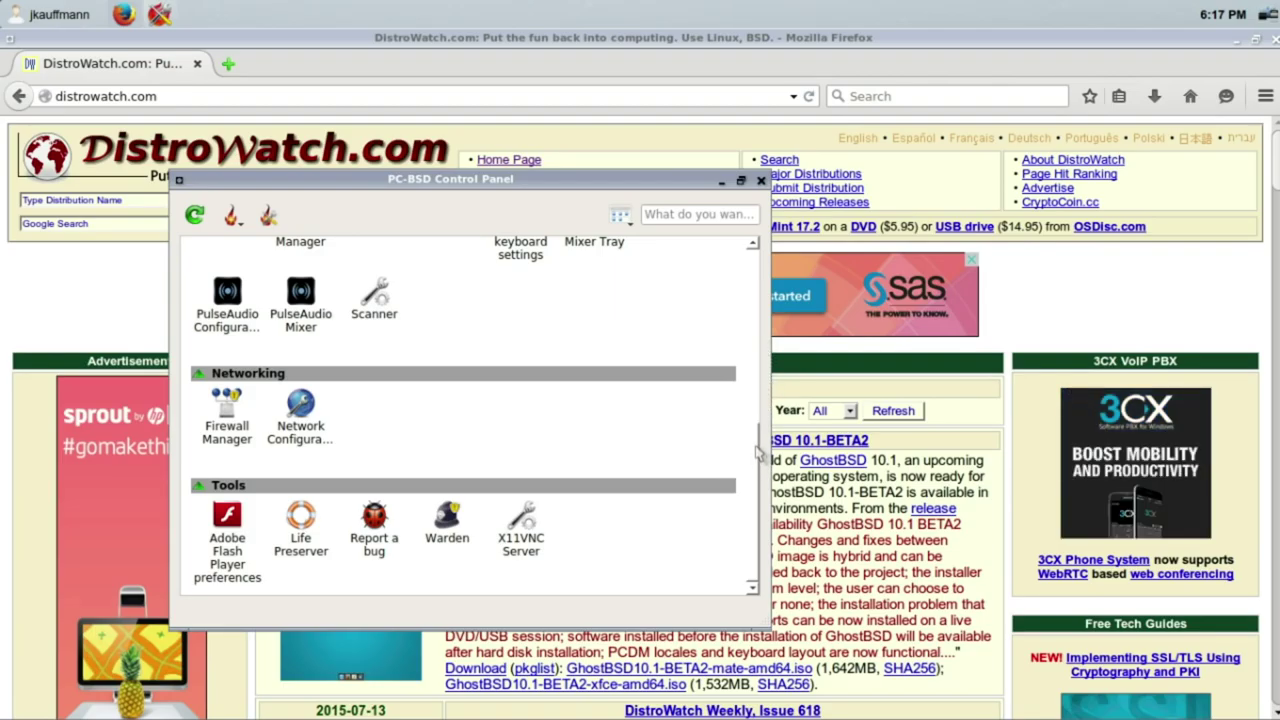
{"action": "scroll", "coordinate": [763, 449], "scroll_direction": "up", "scroll_amount": 12}
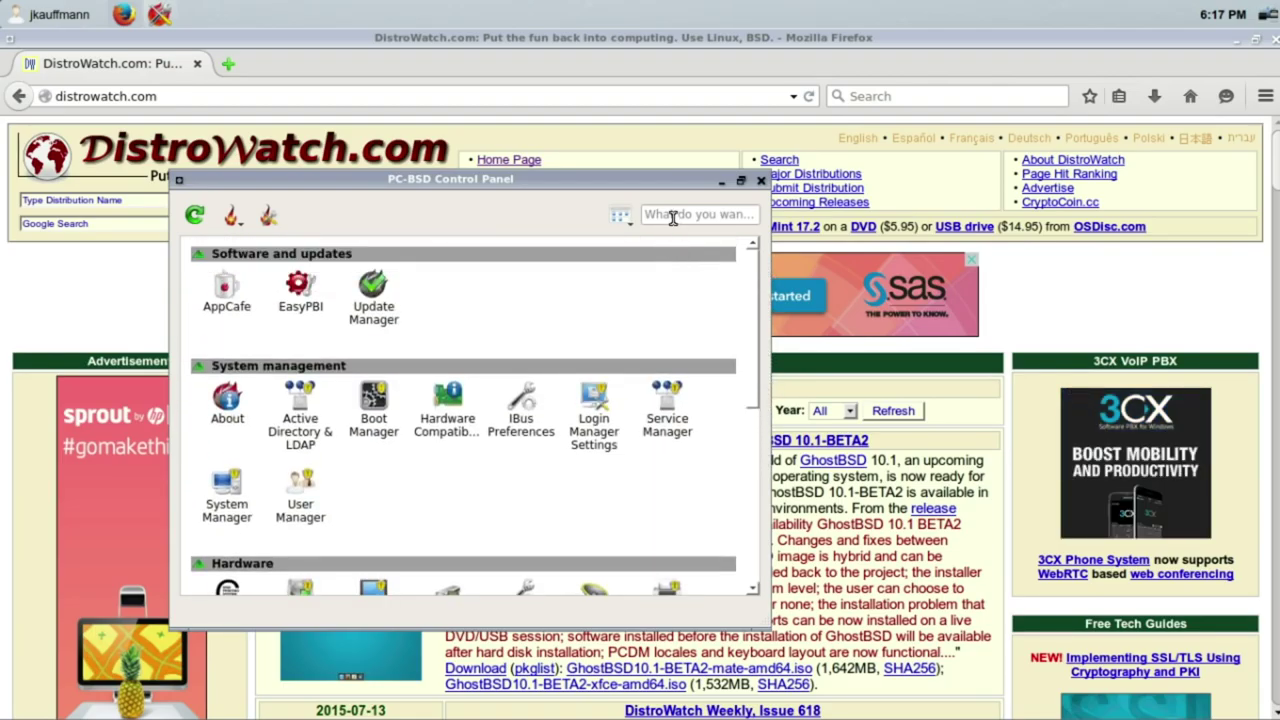
{"action": "left_click", "coordinate": [373, 313]}
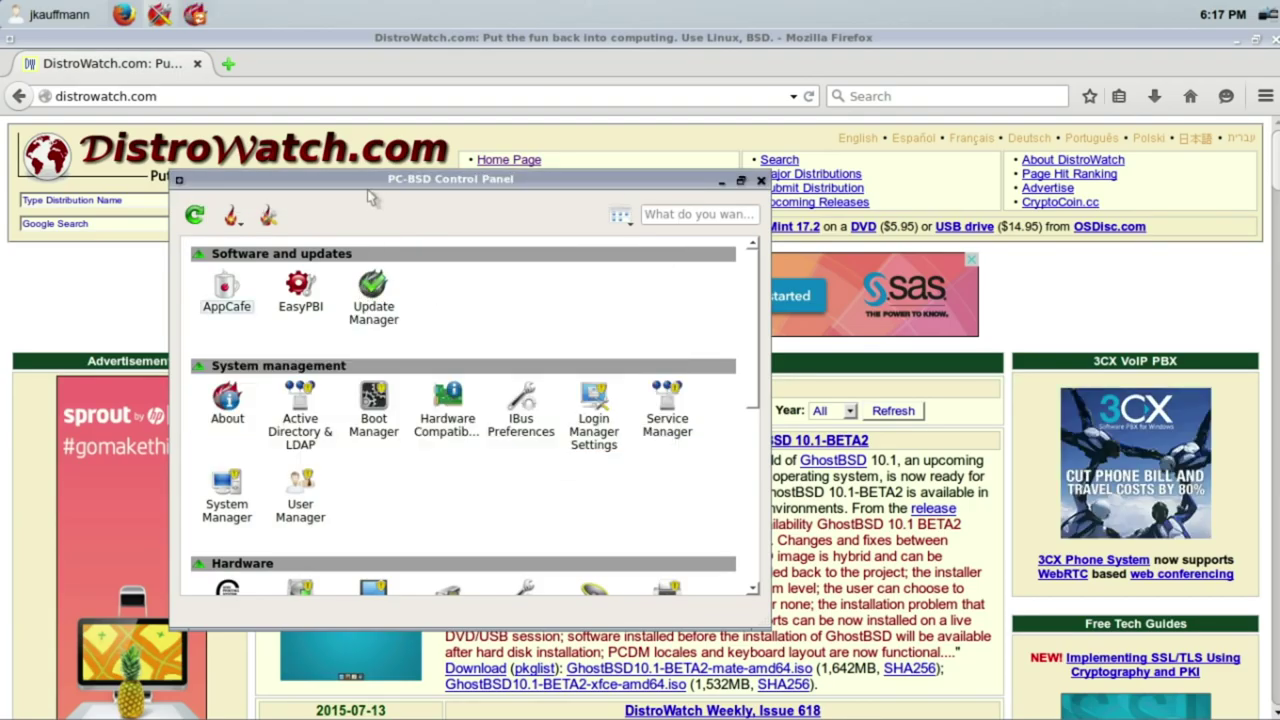
{"action": "left_click_drag", "start_coordinate": [366, 176], "coordinate": [727, 199]}
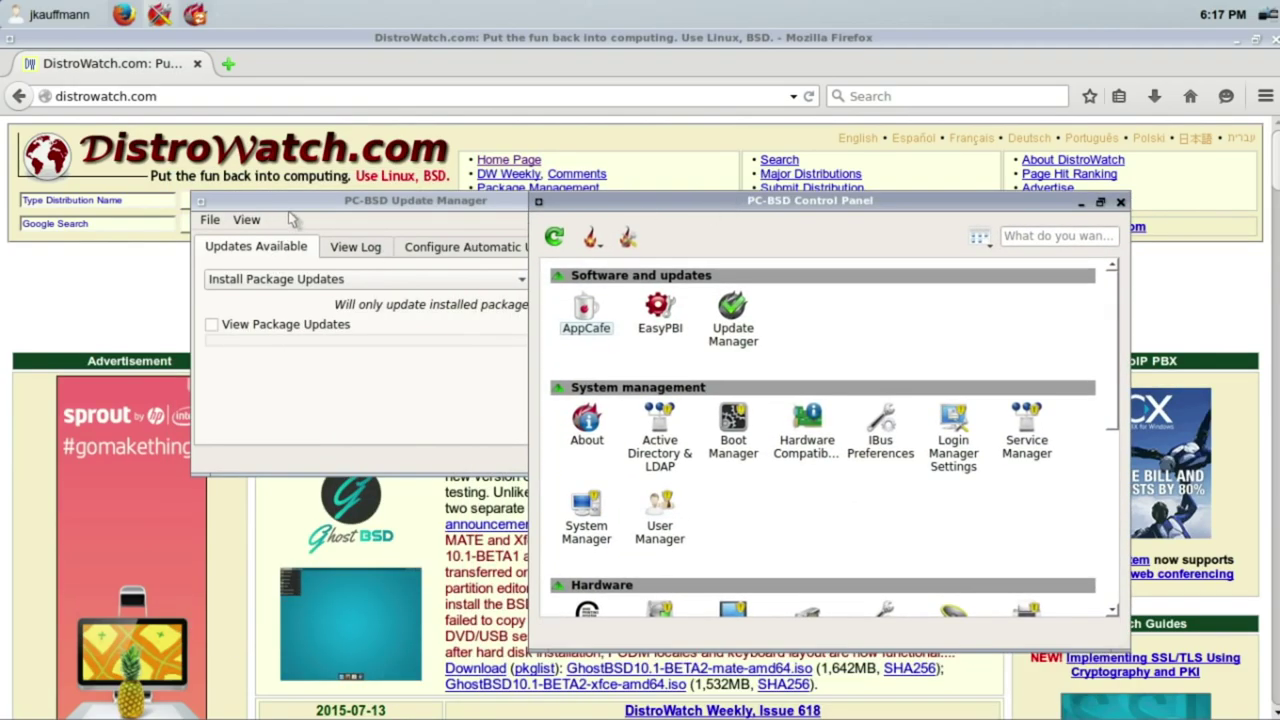
Step: Tick View Package Updates, try Start Updates, and check the update log
{"action": "left_click_drag", "start_coordinate": [290, 200], "coordinate": [240, 173]}
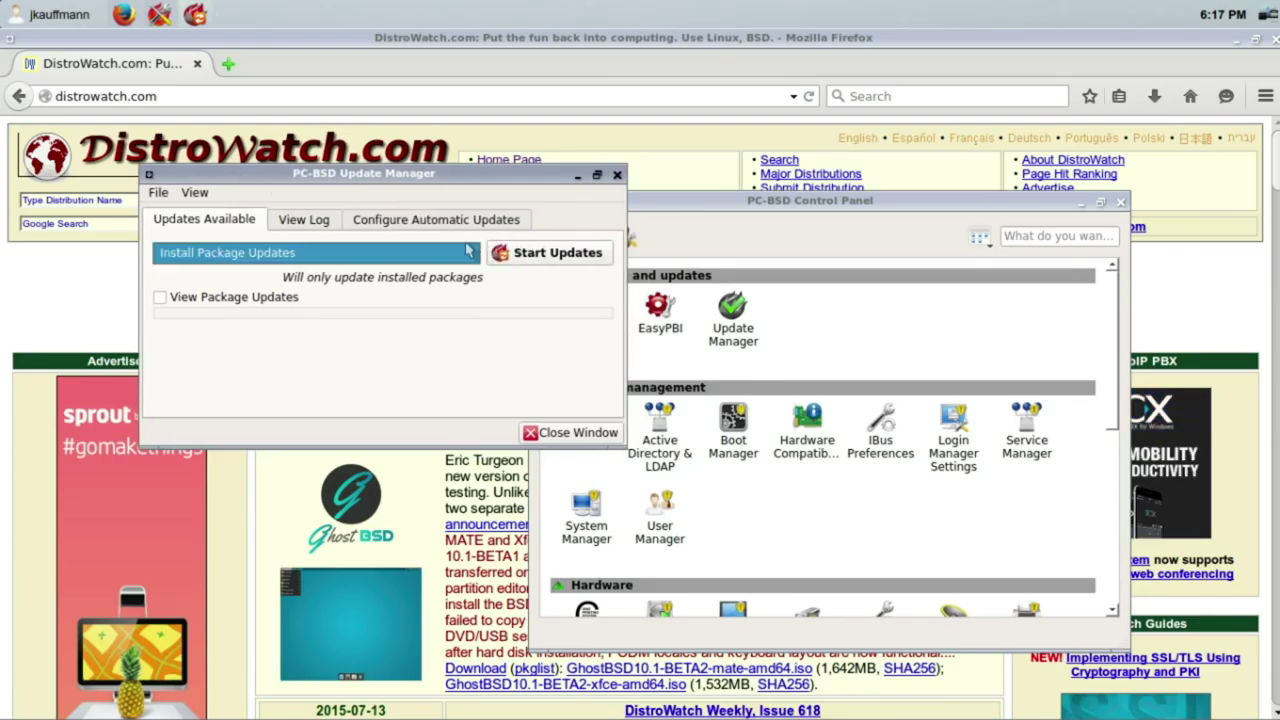
{"action": "left_click", "coordinate": [256, 299]}
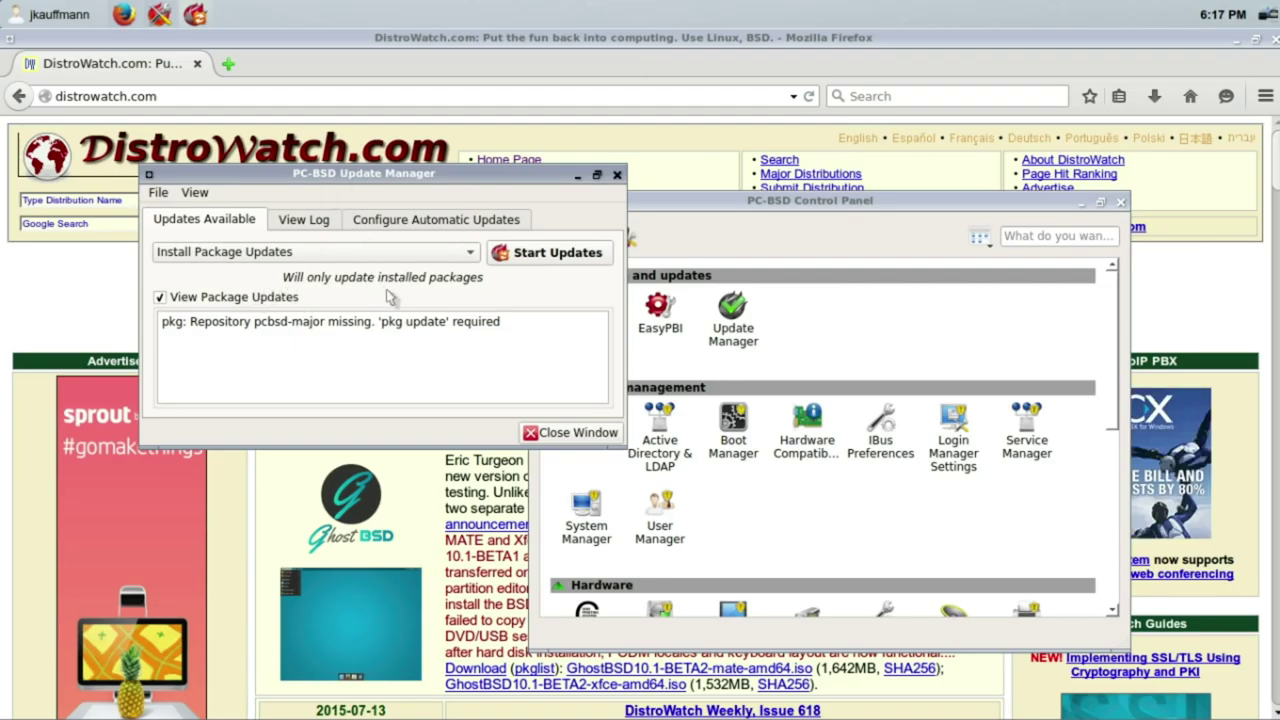
{"action": "left_click", "coordinate": [529, 263]}
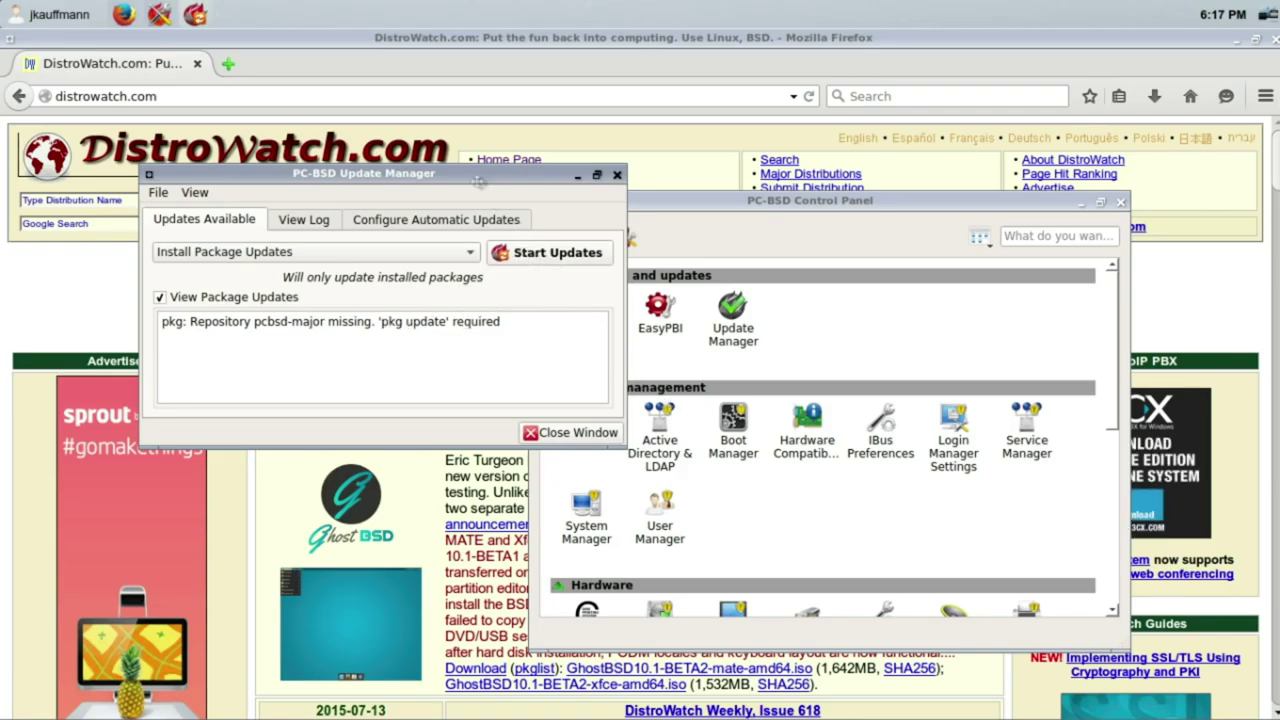
{"action": "left_click_drag", "start_coordinate": [479, 182], "coordinate": [466, 205]}
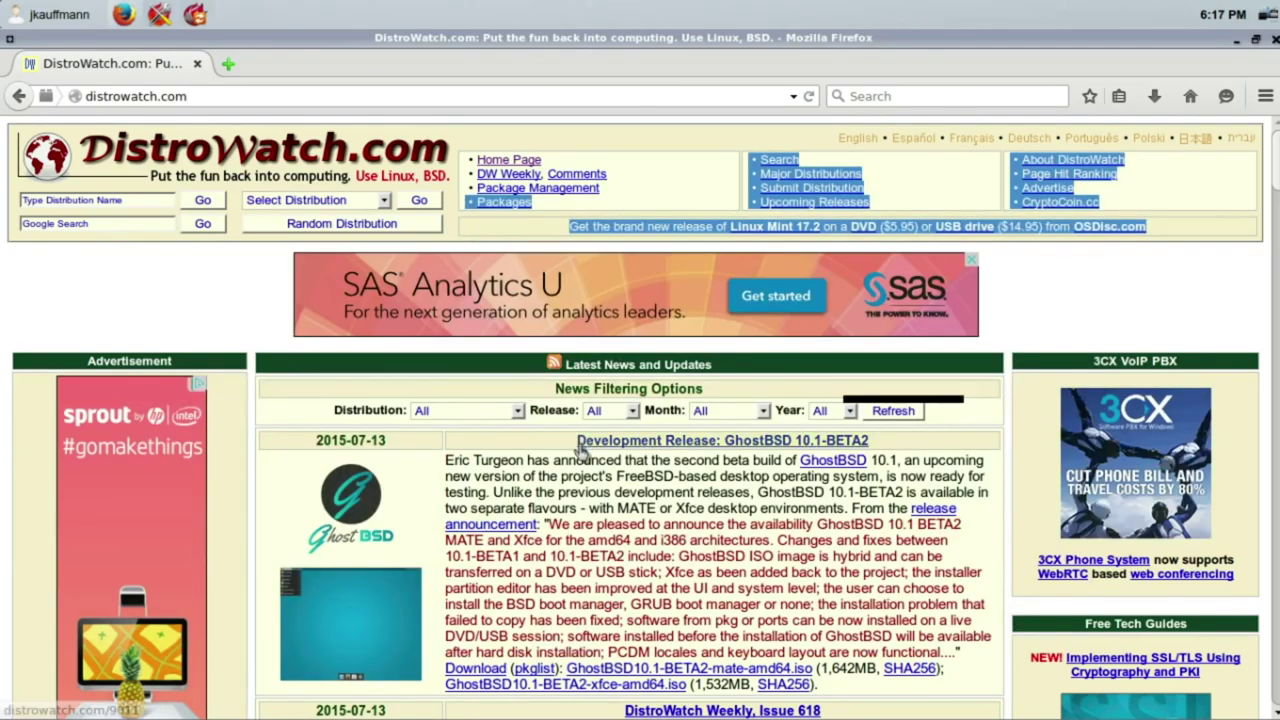
{"action": "left_click", "coordinate": [480, 240]}
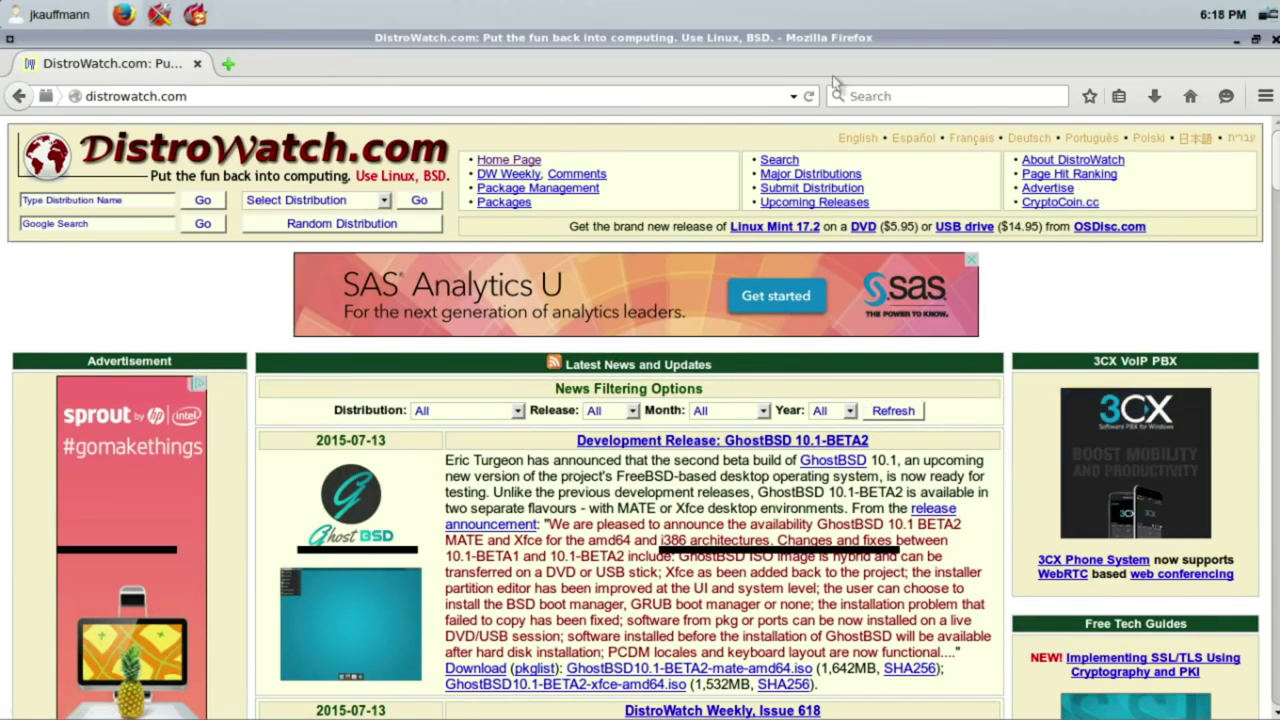
{"action": "double_click", "coordinate": [738, 40]}
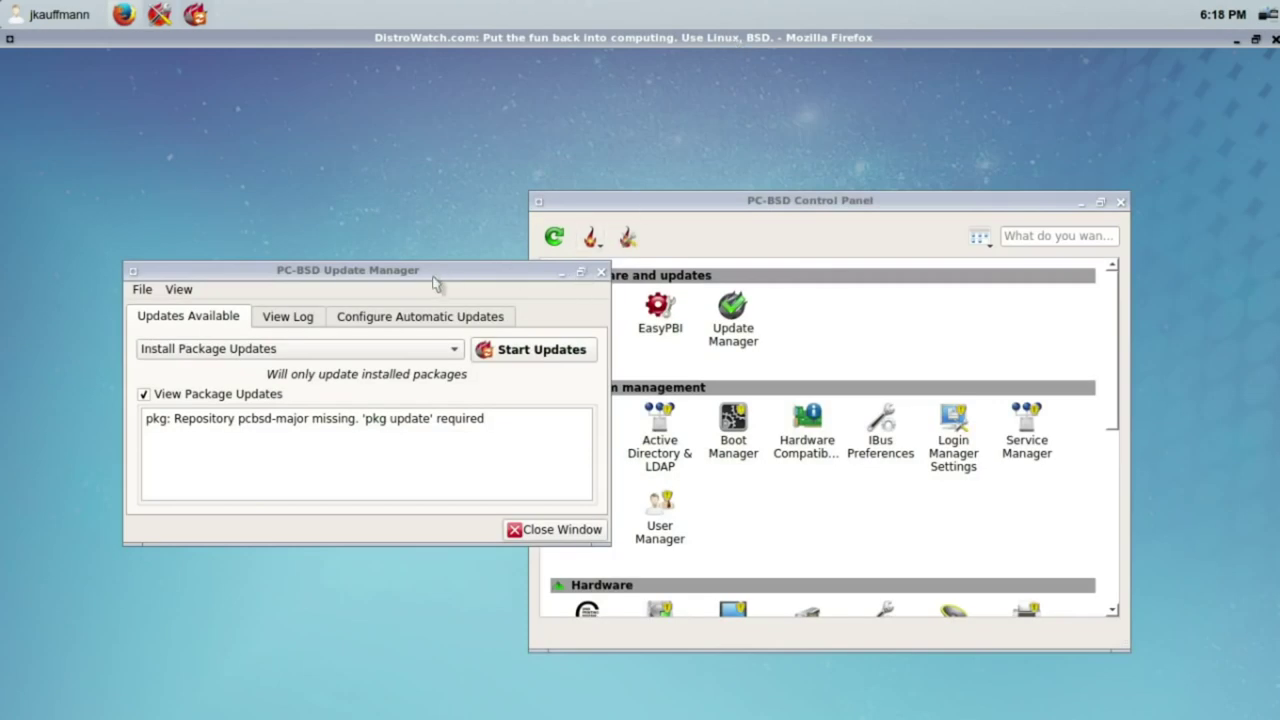
{"action": "left_click_drag", "start_coordinate": [434, 277], "coordinate": [330, 310]}
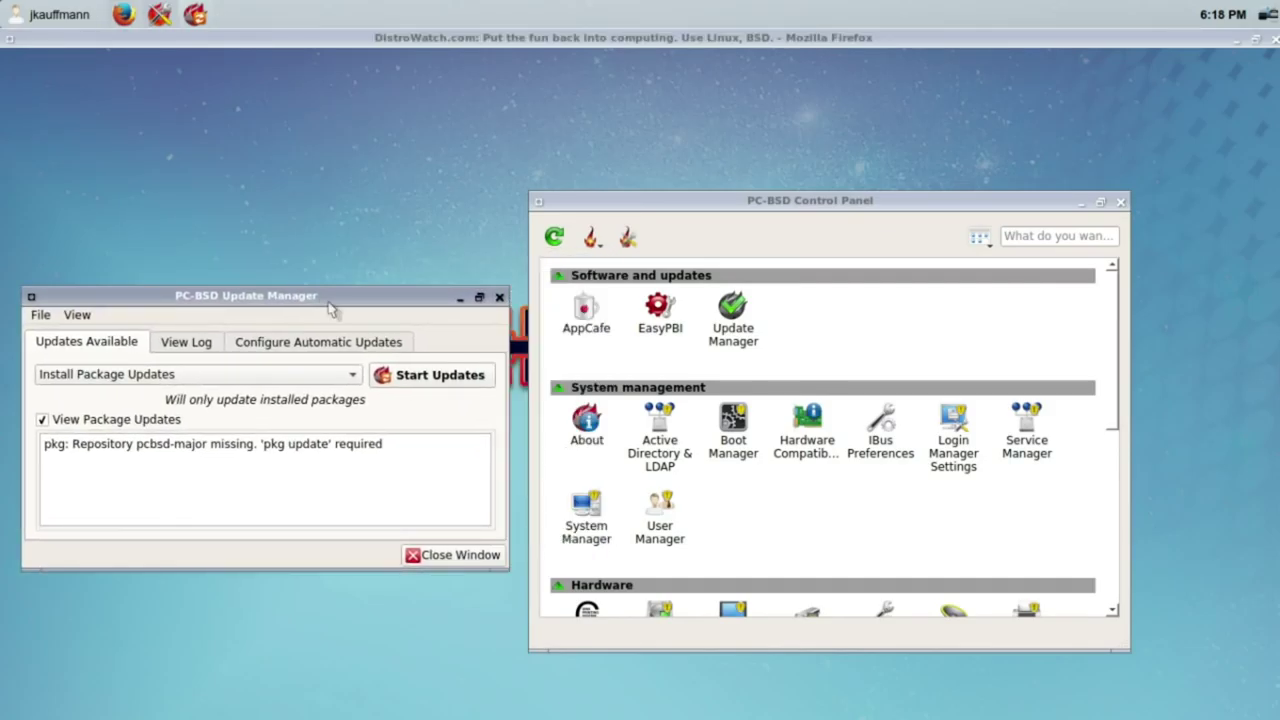
{"action": "left_click", "coordinate": [205, 343]}
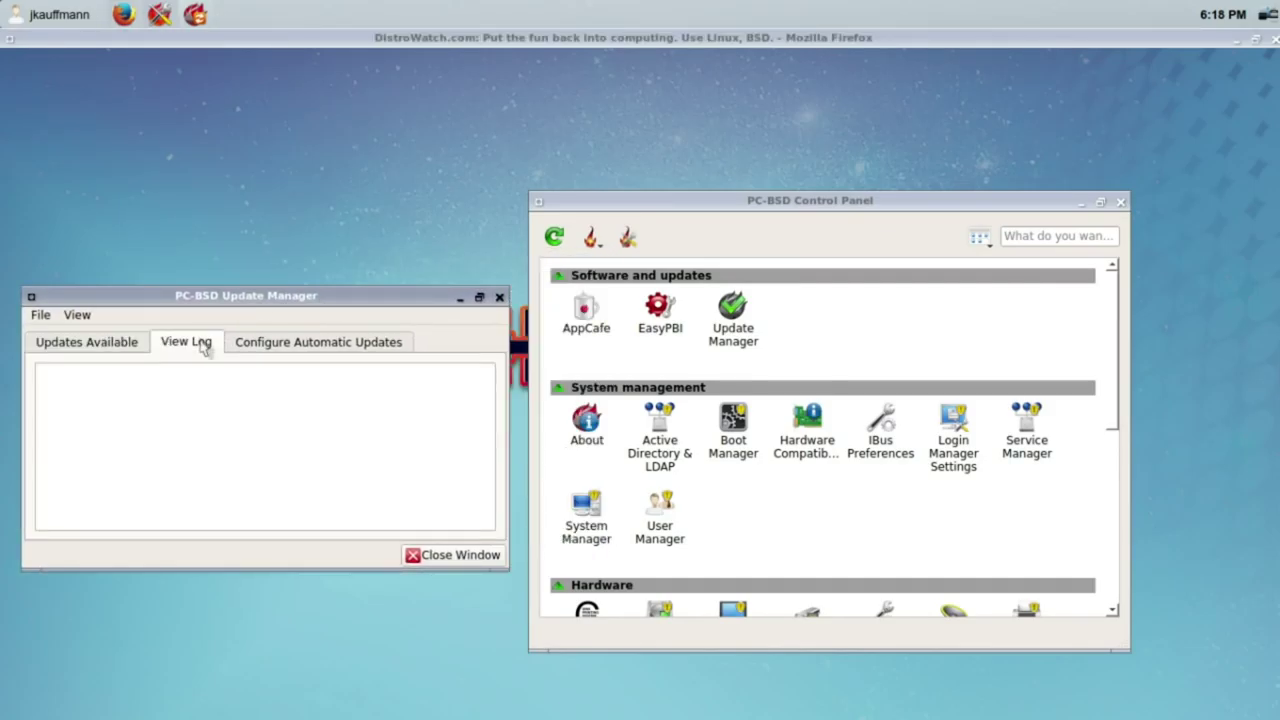
{"action": "left_click", "coordinate": [76, 344]}
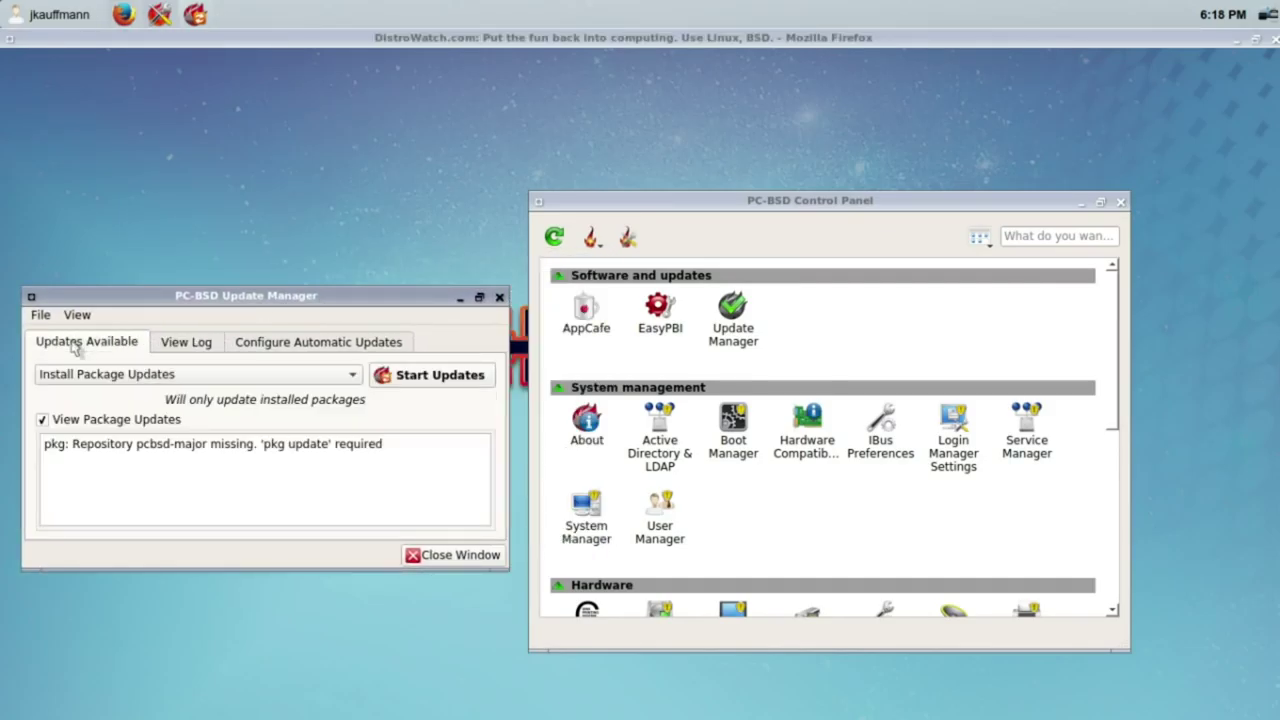
Step: Launch XTerm from the Lumina menu's All applications list
{"action": "left_click", "coordinate": [62, 15]}
{"action": "left_click", "coordinate": [62, 15]}
{"action": "left_click", "coordinate": [62, 15]}
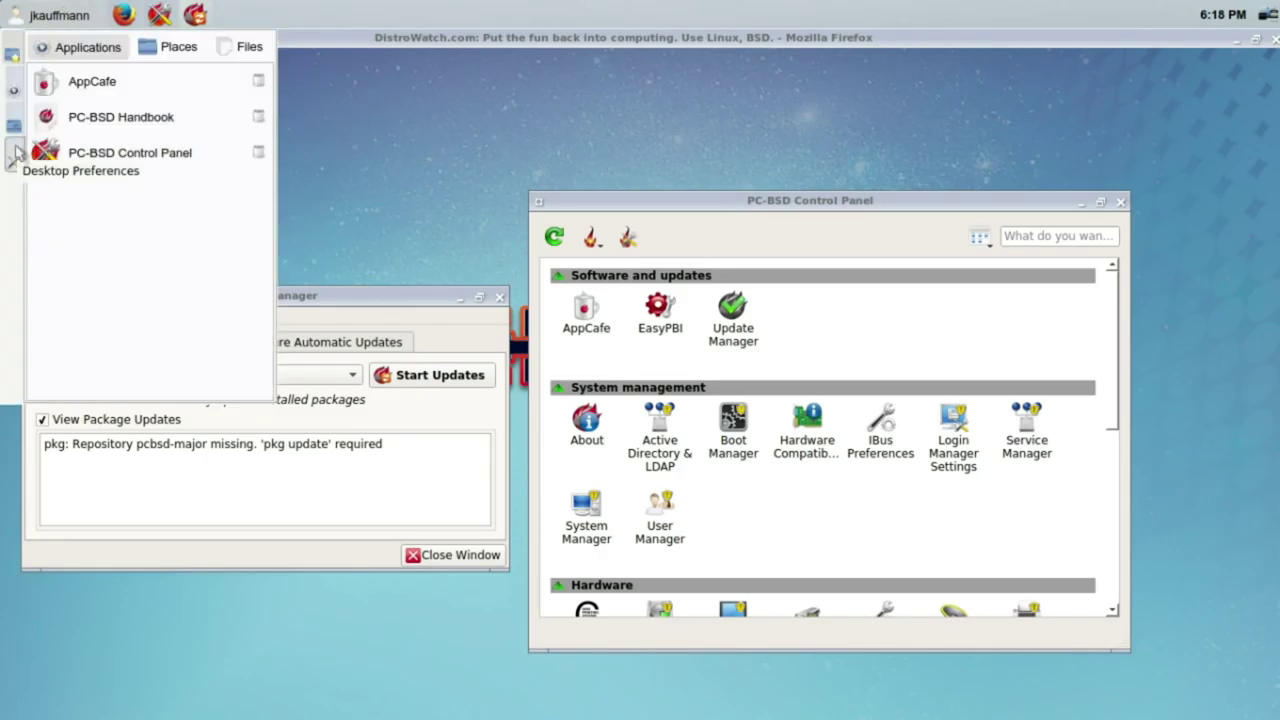
{"action": "left_click", "coordinate": [16, 152]}
{"action": "left_click", "coordinate": [14, 125]}
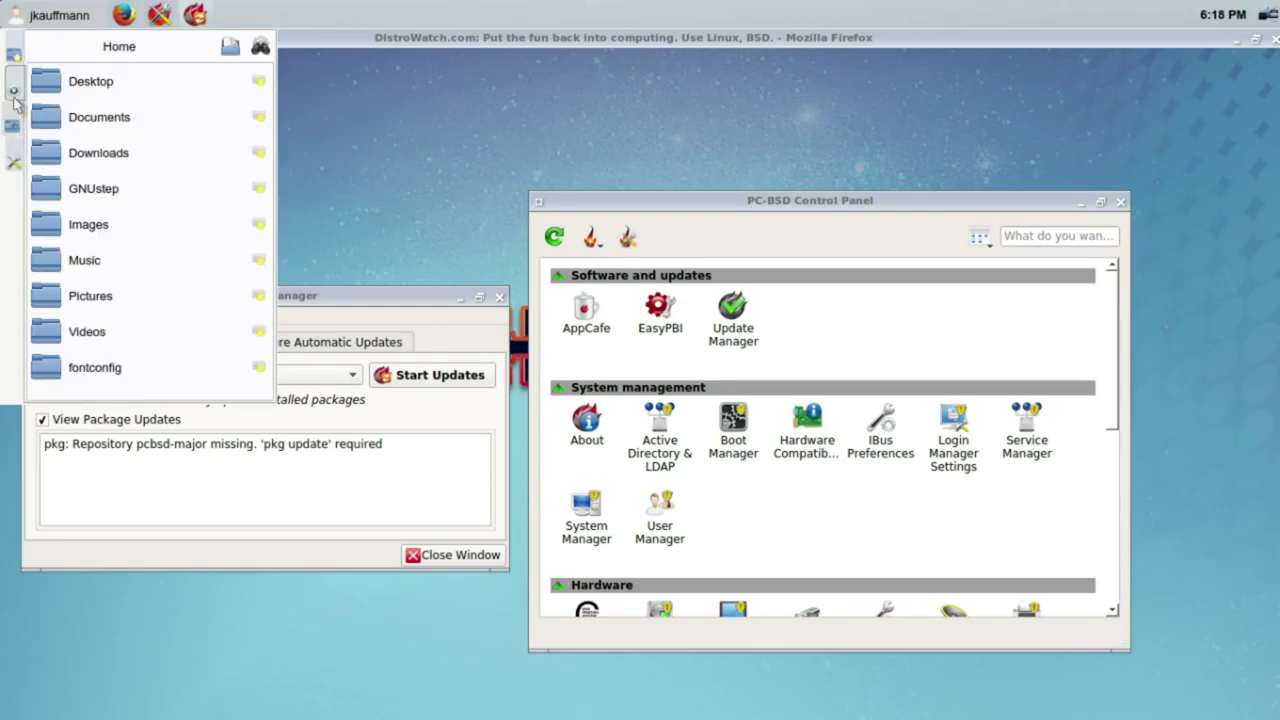
{"action": "left_click", "coordinate": [14, 92]}
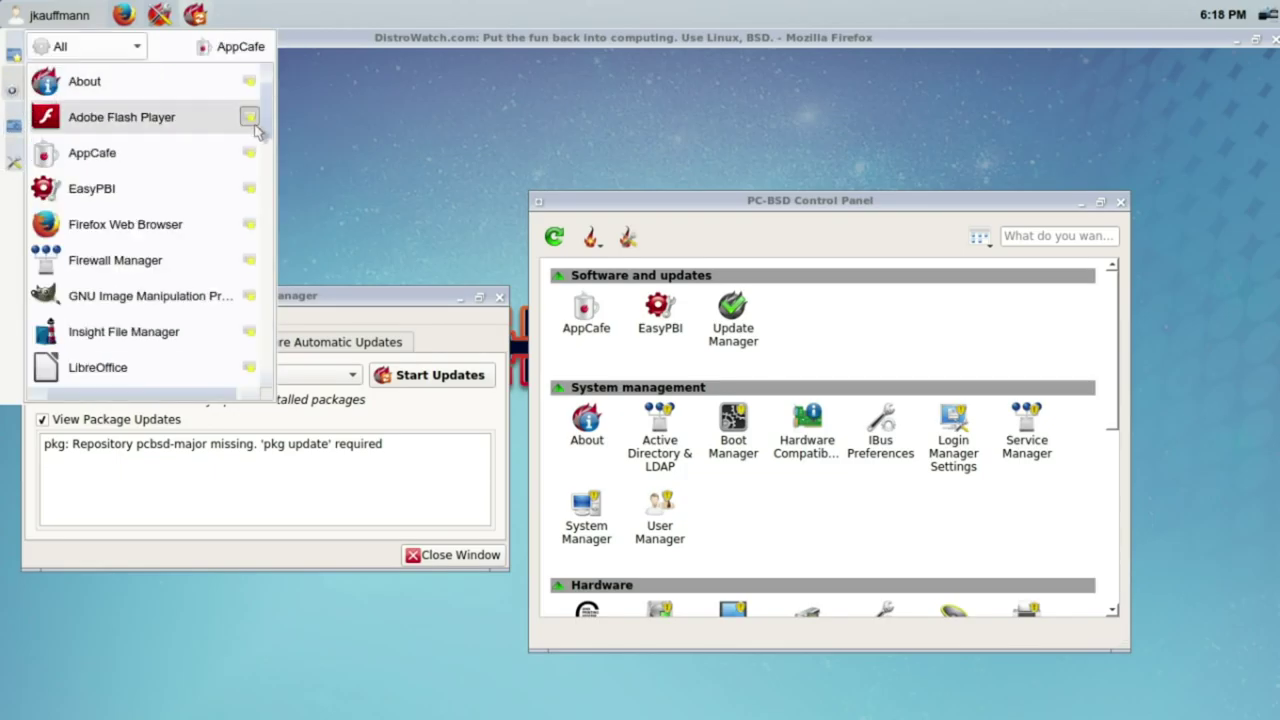
{"action": "left_click_drag", "start_coordinate": [266, 115], "coordinate": [306, 374]}
{"action": "left_click", "coordinate": [180, 368]}
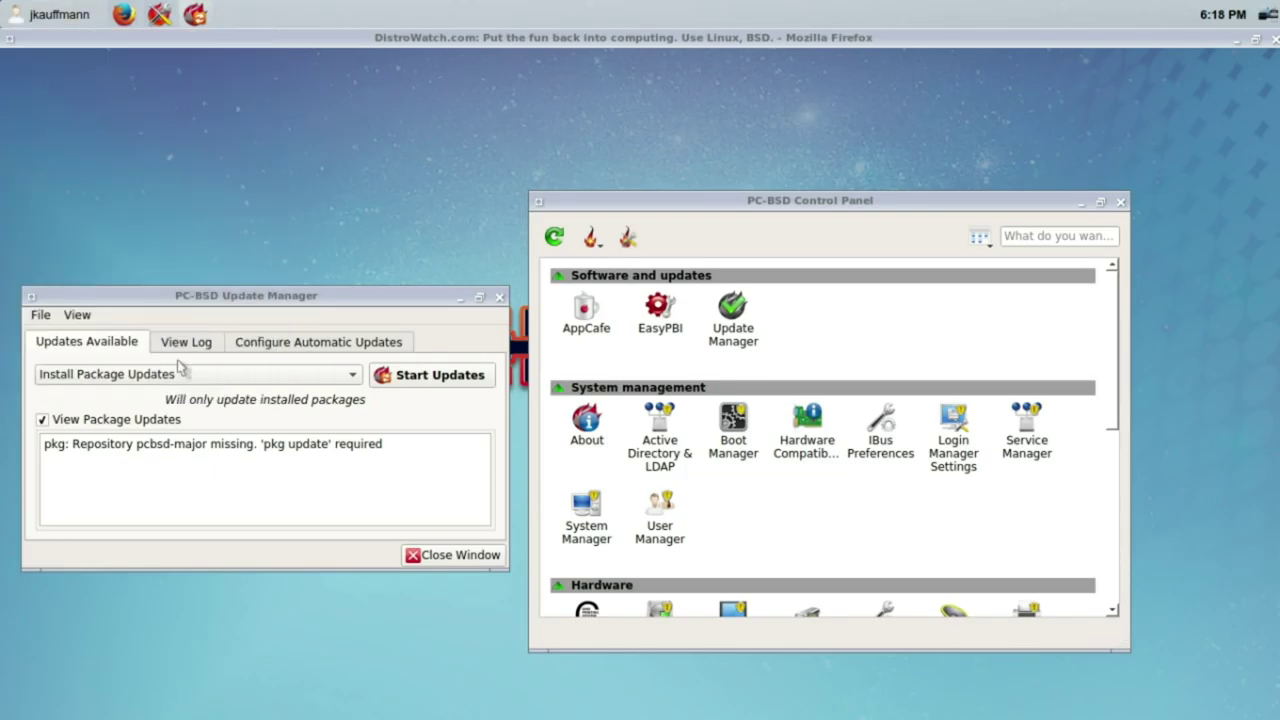
Step: Run 'pkg update', rerun it as root after 'su', and close the Update Manager
{"action": "left_click_drag", "start_coordinate": [455, 219], "coordinate": [718, 237]}
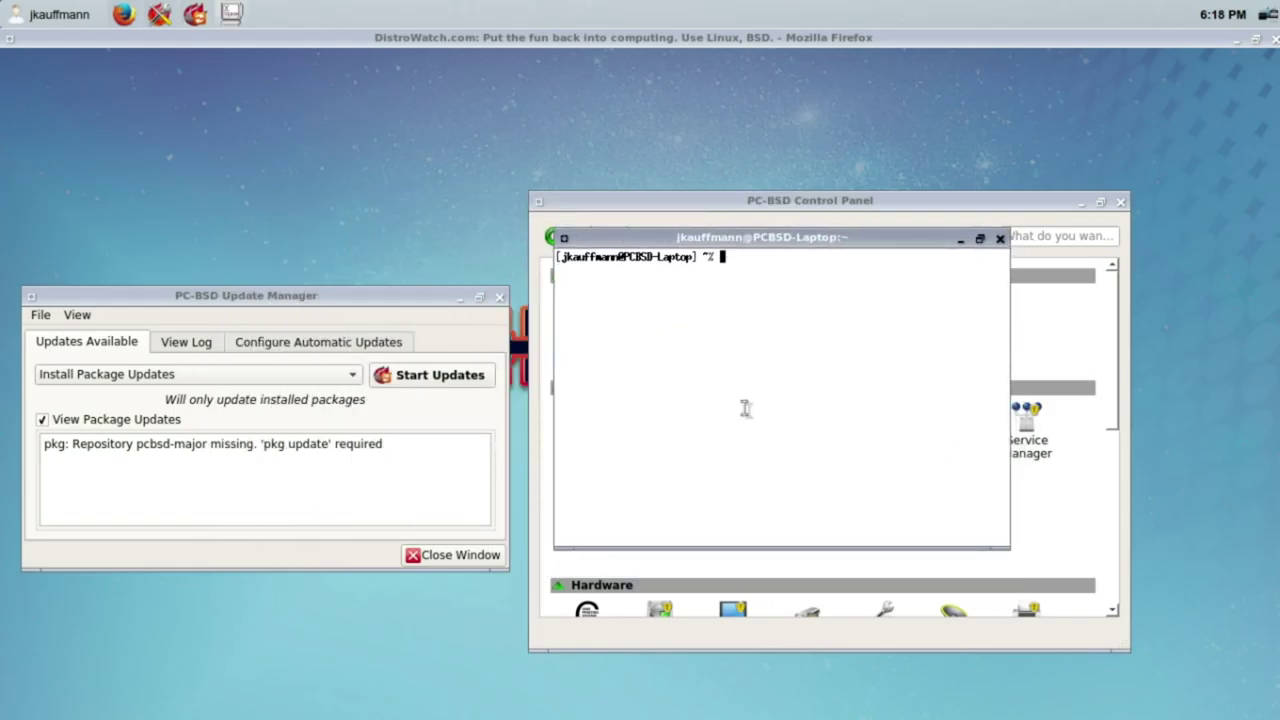
{"action": "type", "text": "pkg update"}
{"action": "key", "text": "Return"}
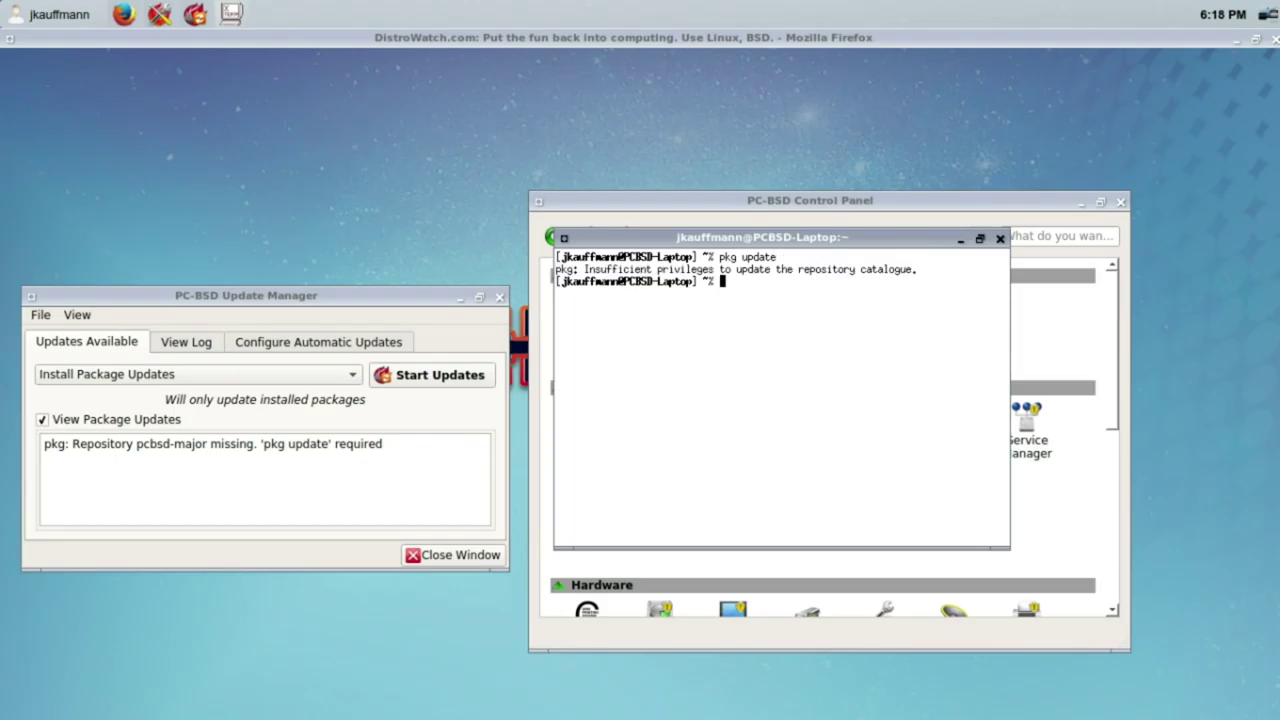
{"action": "type", "text": "su"}
{"action": "key", "text": "Return"}
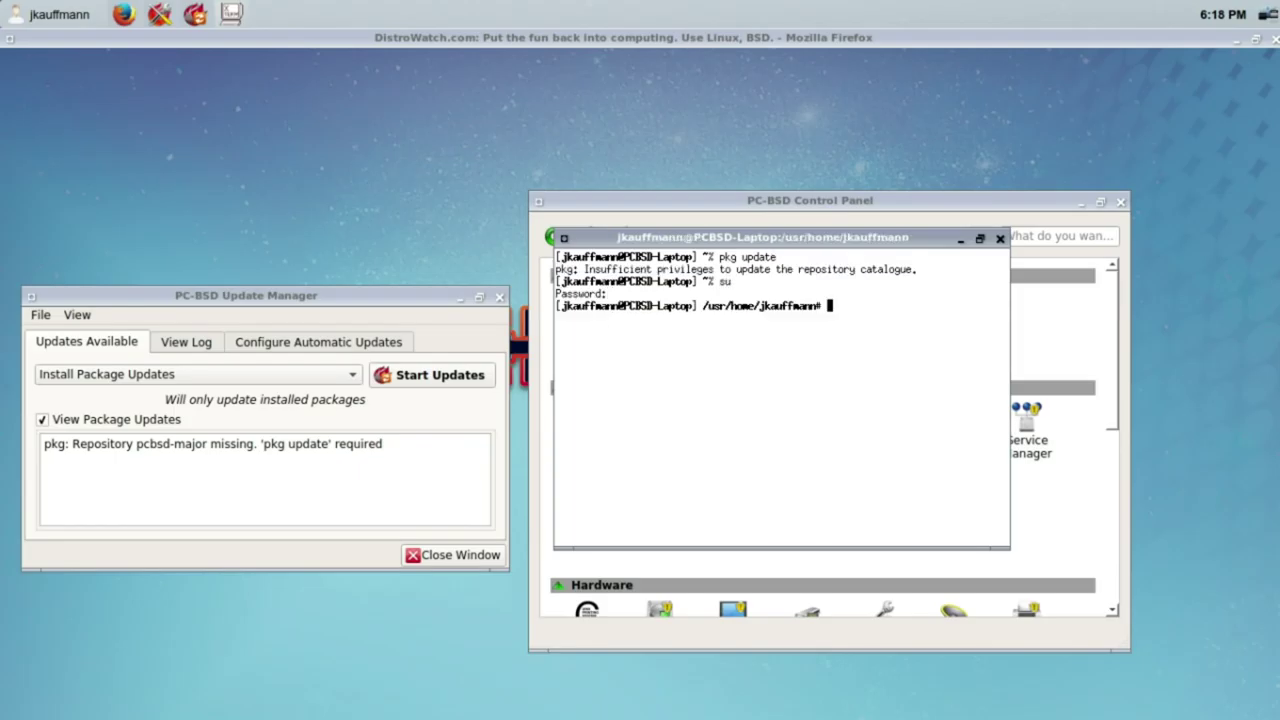
{"action": "type", "text": "pkg update"}
{"action": "key", "text": "Return"}
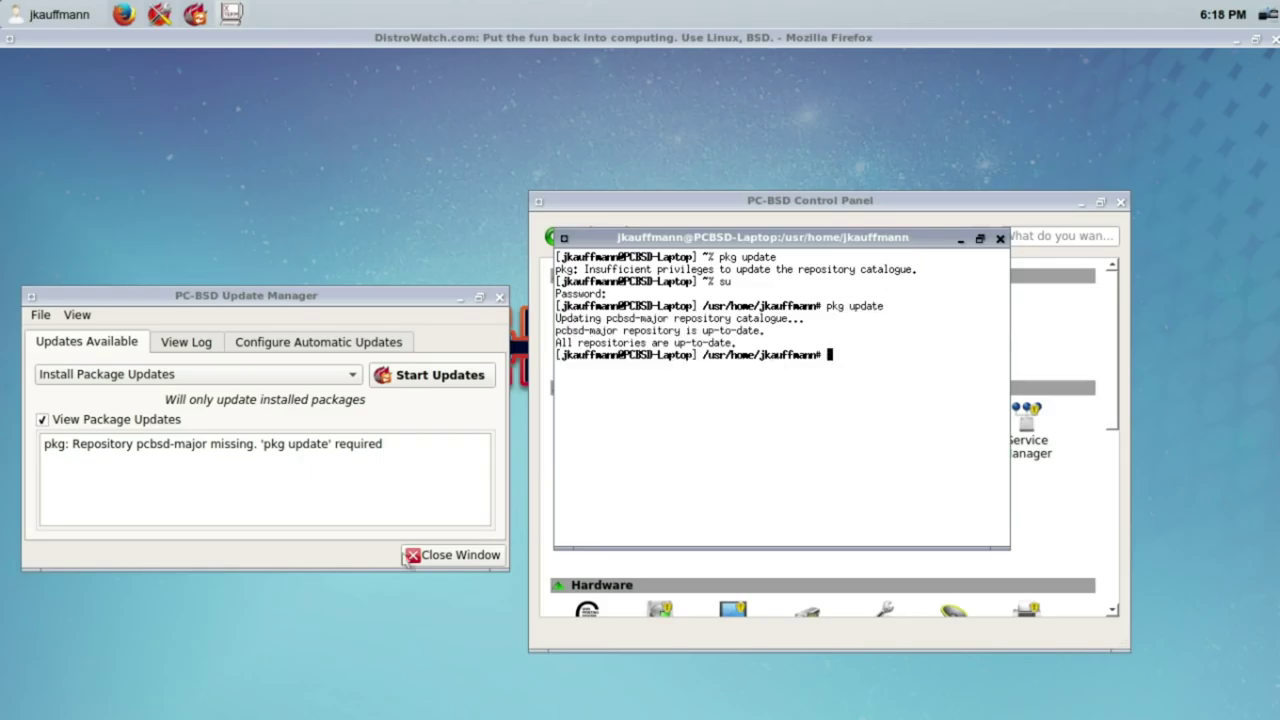
{"action": "left_click", "coordinate": [414, 557]}
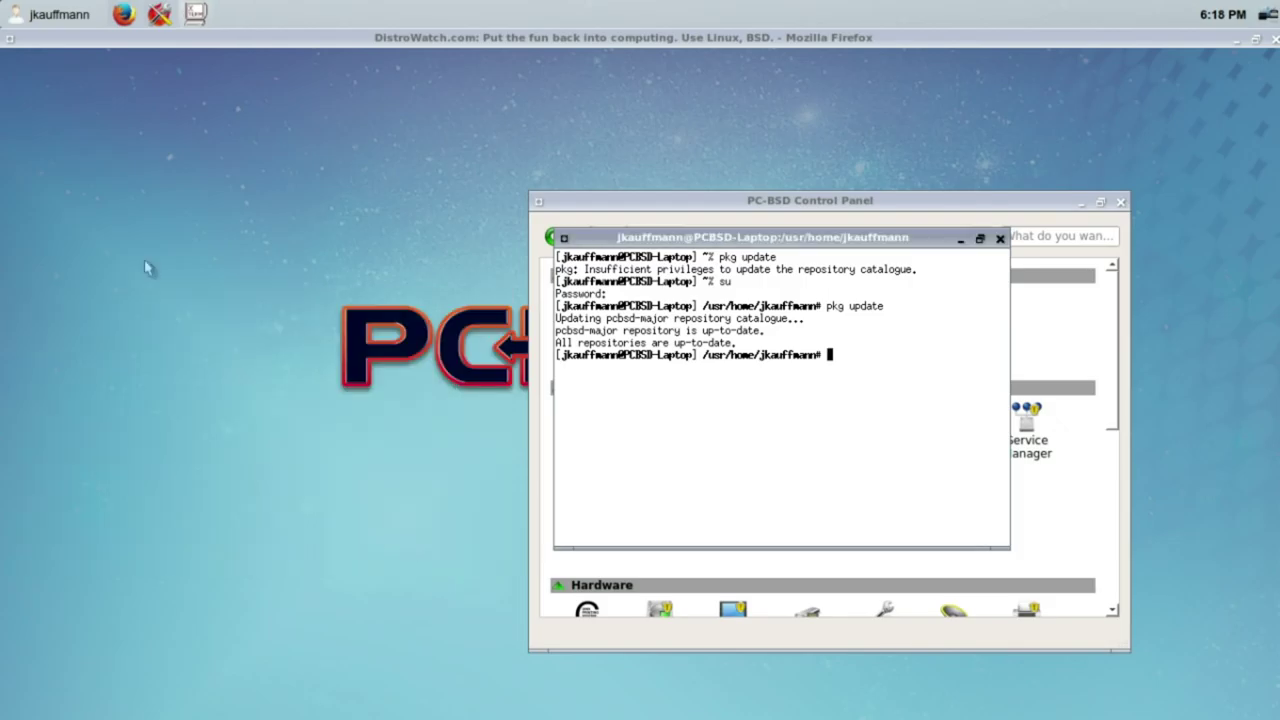
{"action": "left_click", "coordinate": [44, 16]}
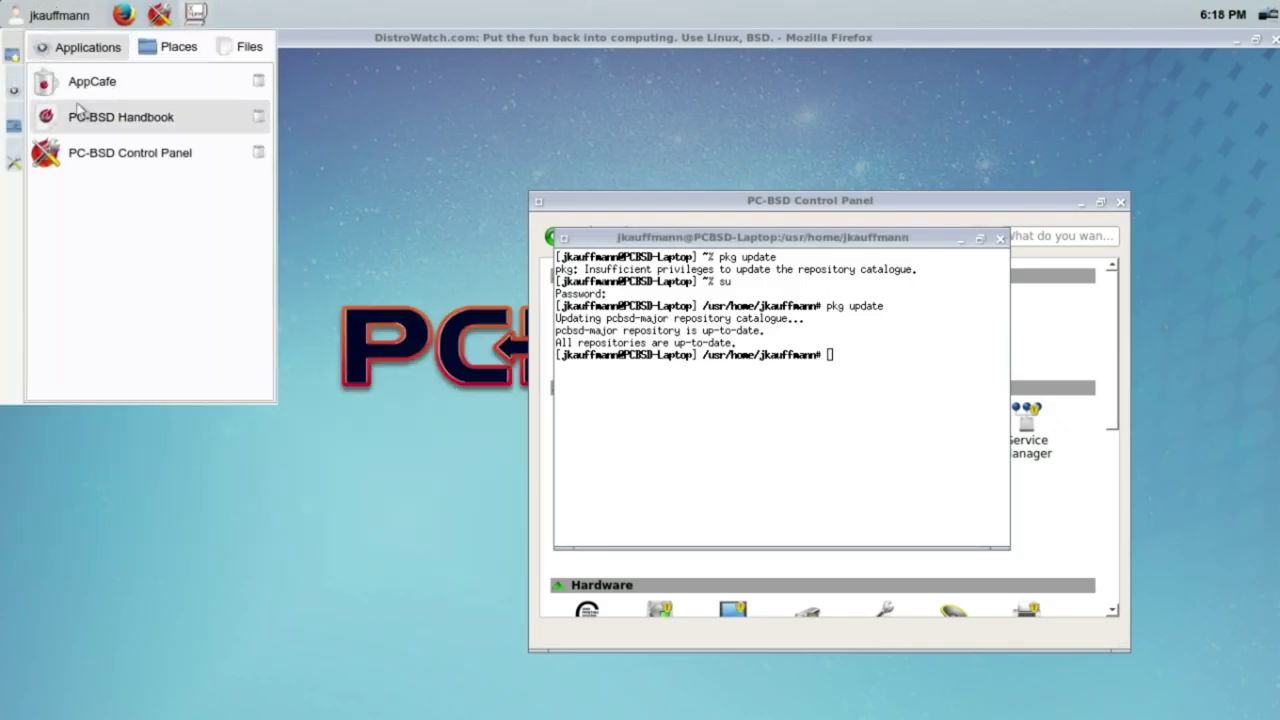
Step: Review the update settings, keeping Install Package Updates and Security & Packages automatic updates
{"action": "left_click", "coordinate": [12, 85]}
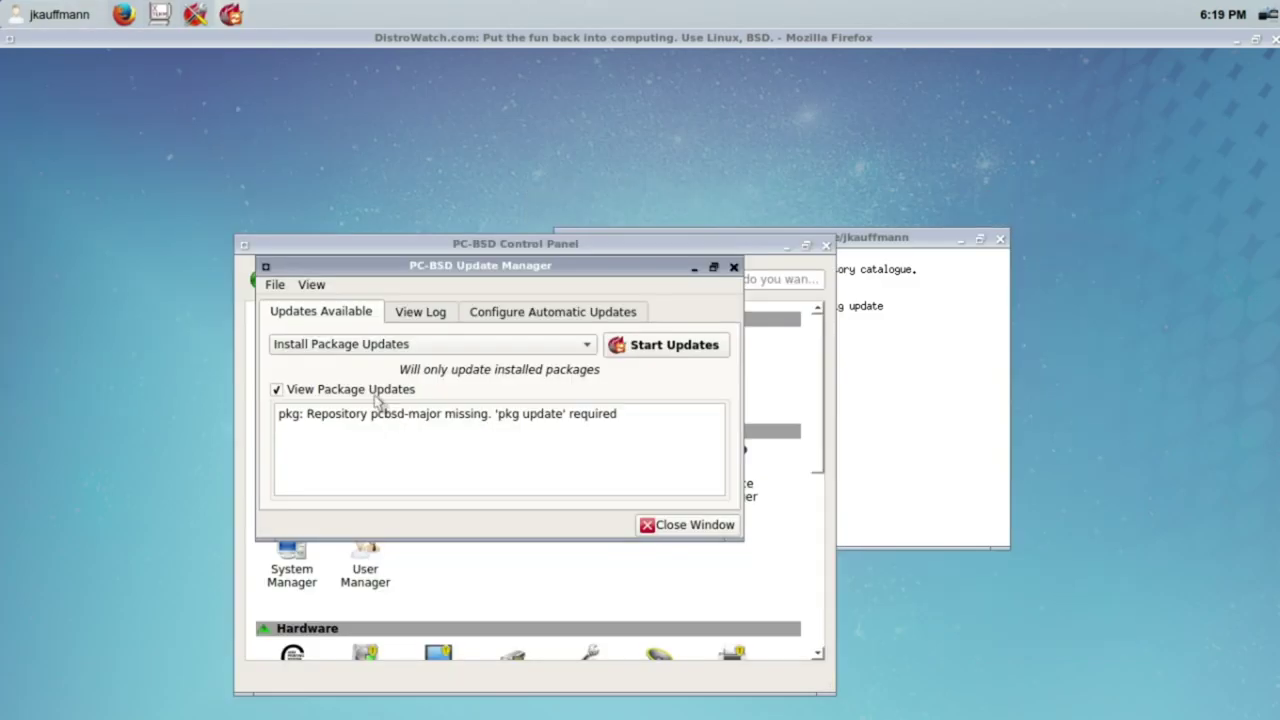
{"action": "left_click", "coordinate": [375, 394]}
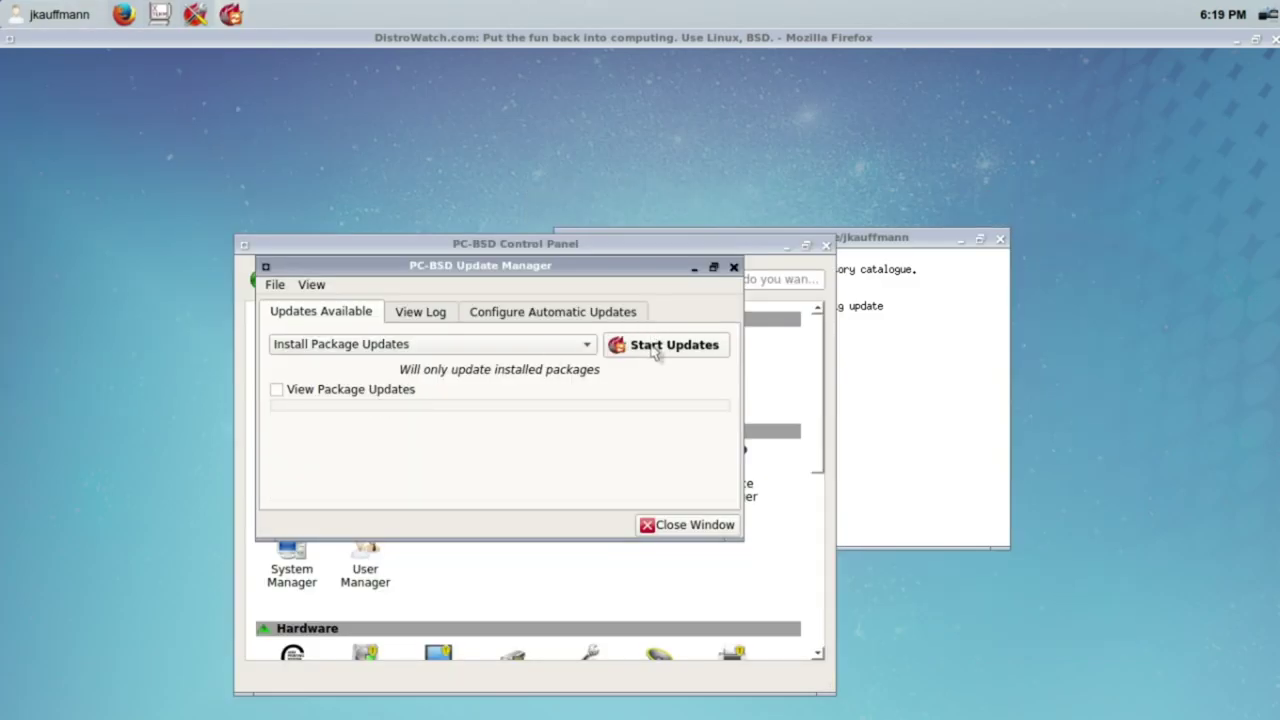
{"action": "left_click", "coordinate": [580, 345]}
{"action": "left_click", "coordinate": [563, 345]}
{"action": "left_click", "coordinate": [530, 311]}
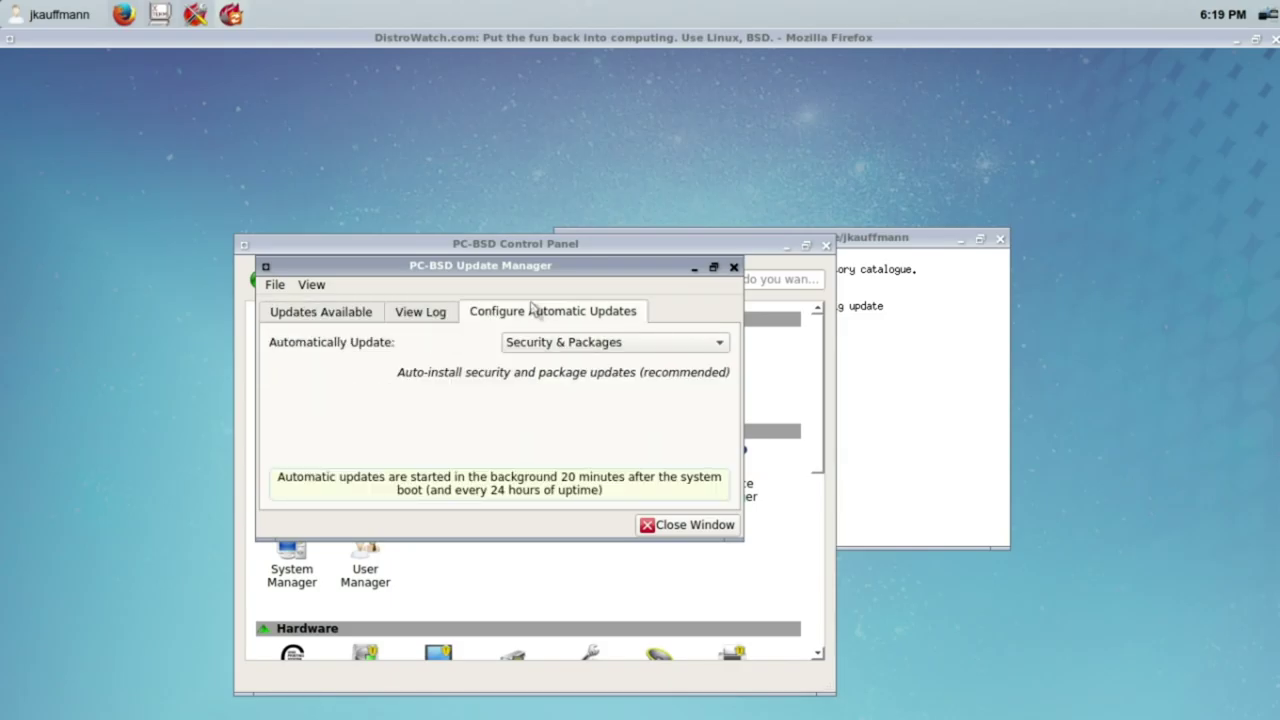
{"action": "left_click", "coordinate": [543, 346]}
{"action": "left_click", "coordinate": [487, 350]}
{"action": "left_click", "coordinate": [298, 317]}
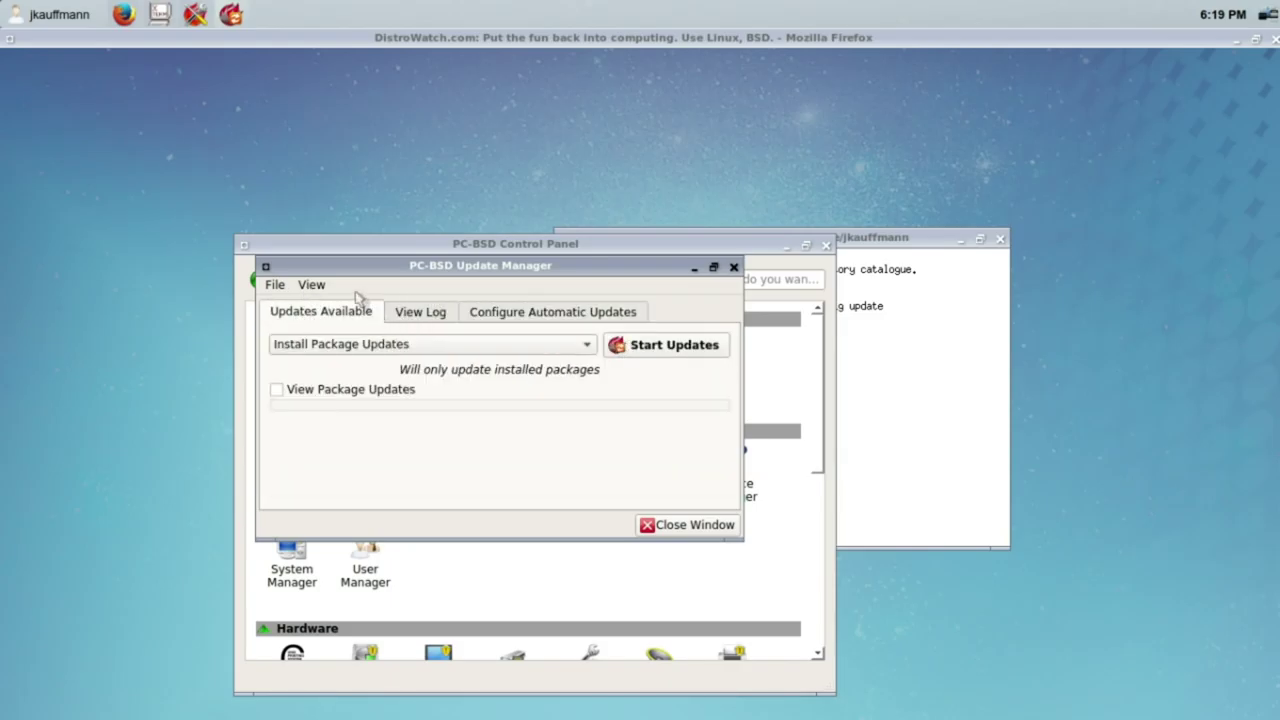
Step: Quit the Update Manager, close the shaded Firefox window, and launch AppCafe
{"action": "left_click", "coordinate": [274, 284]}
{"action": "left_click", "coordinate": [281, 304]}
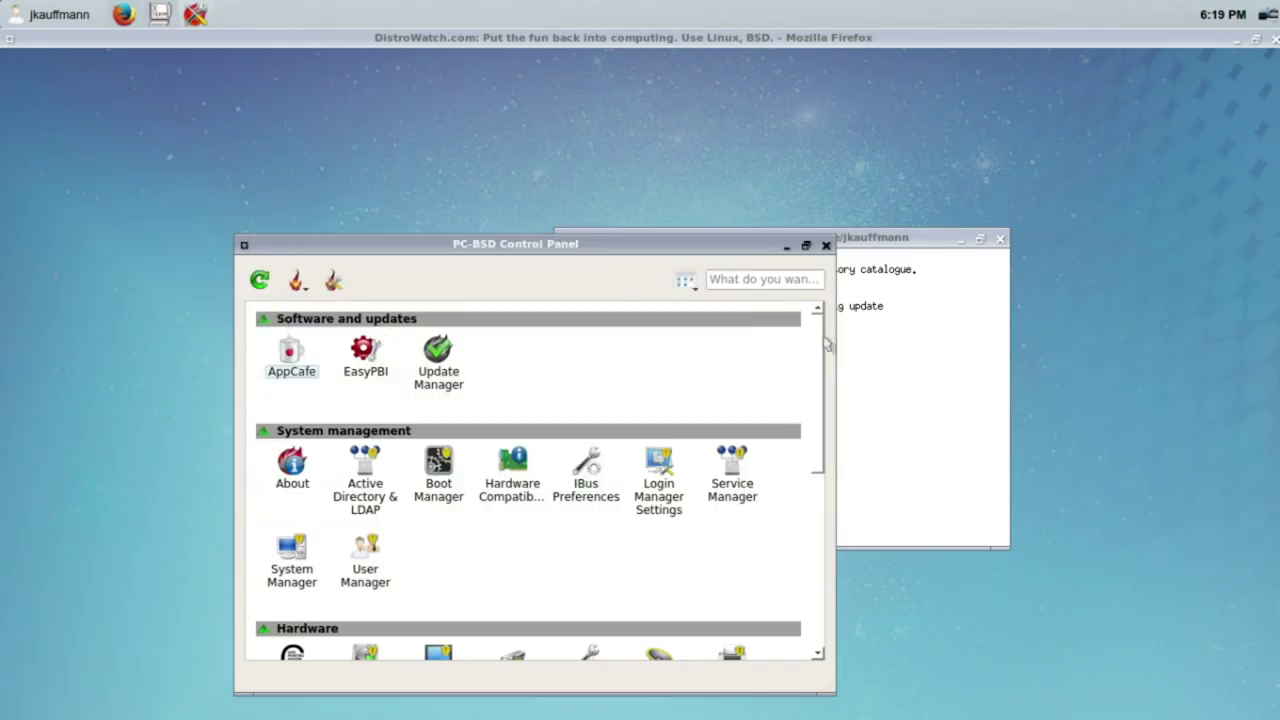
{"action": "left_click", "coordinate": [4, 6]}
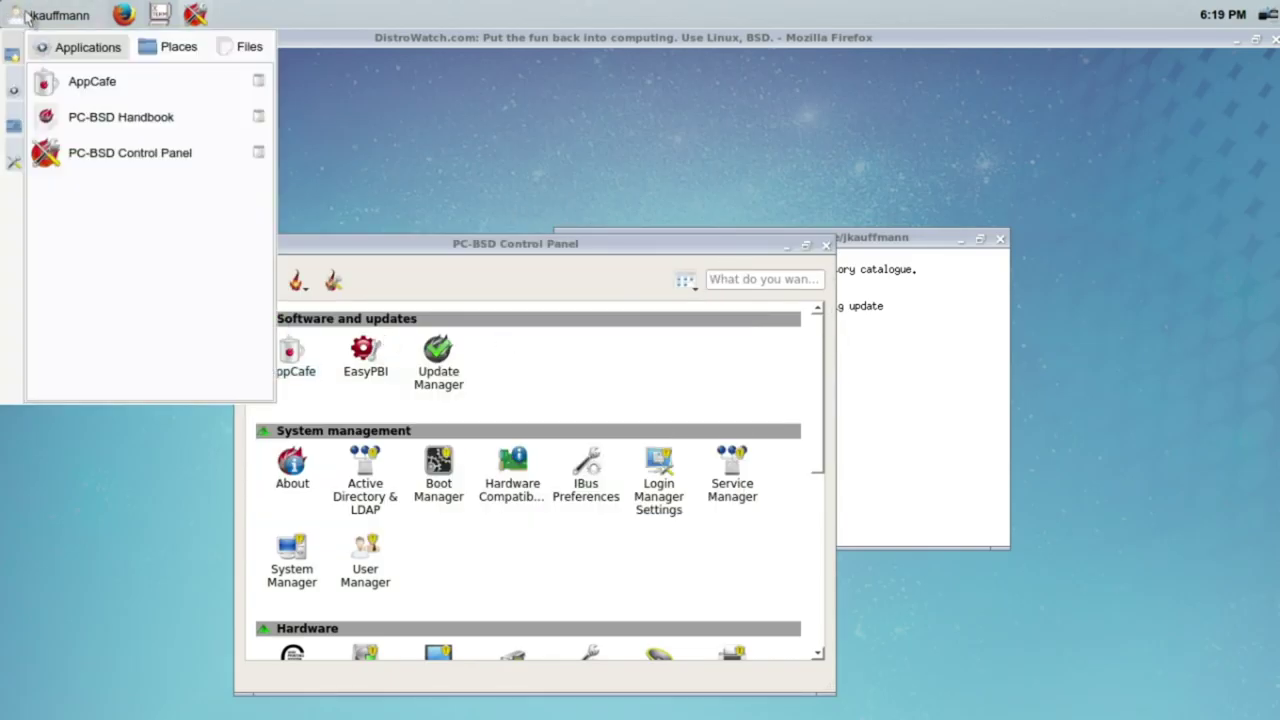
{"action": "left_click", "coordinate": [12, 17]}
{"action": "left_click", "coordinate": [1272, 40]}
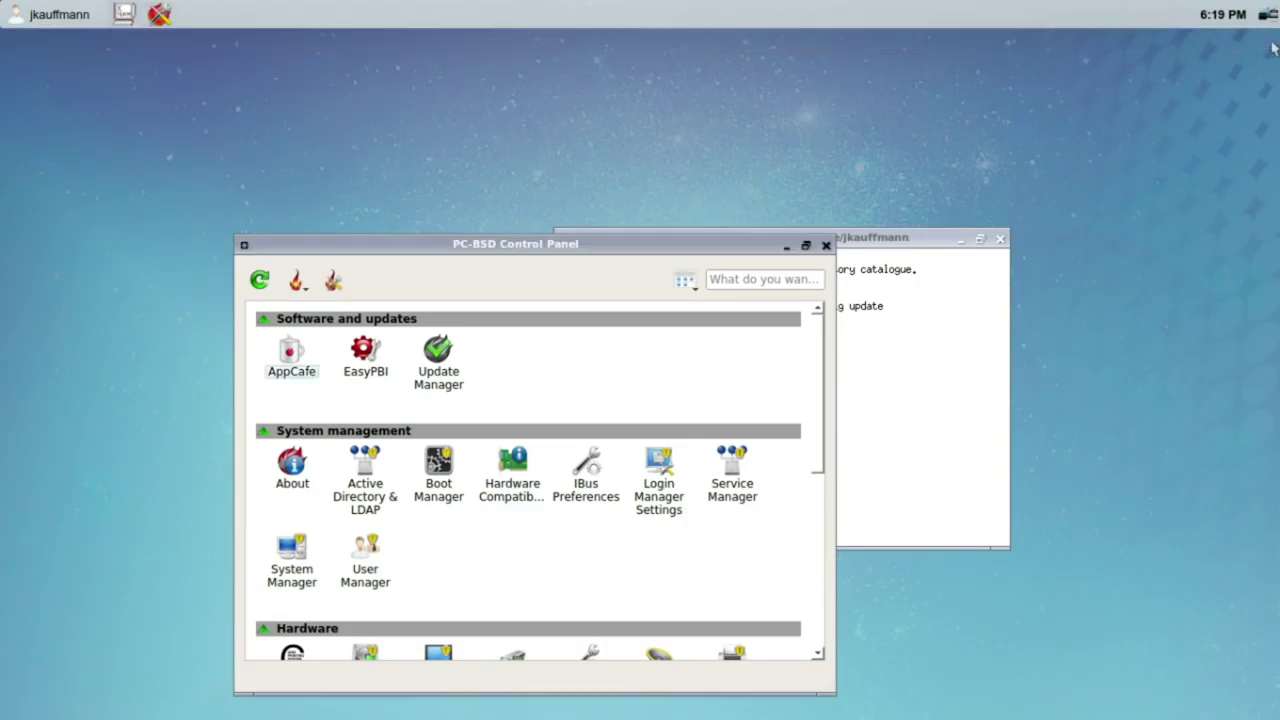
{"action": "left_click", "coordinate": [20, 13]}
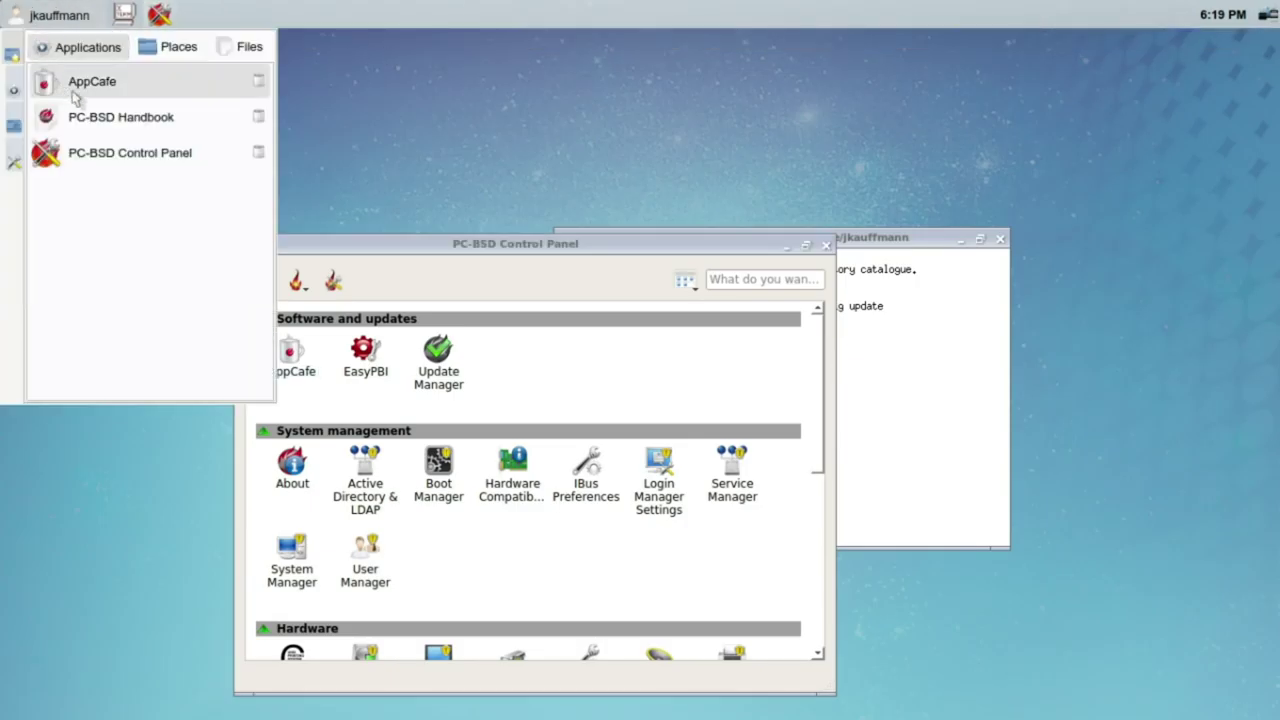
{"action": "left_click", "coordinate": [70, 90]}
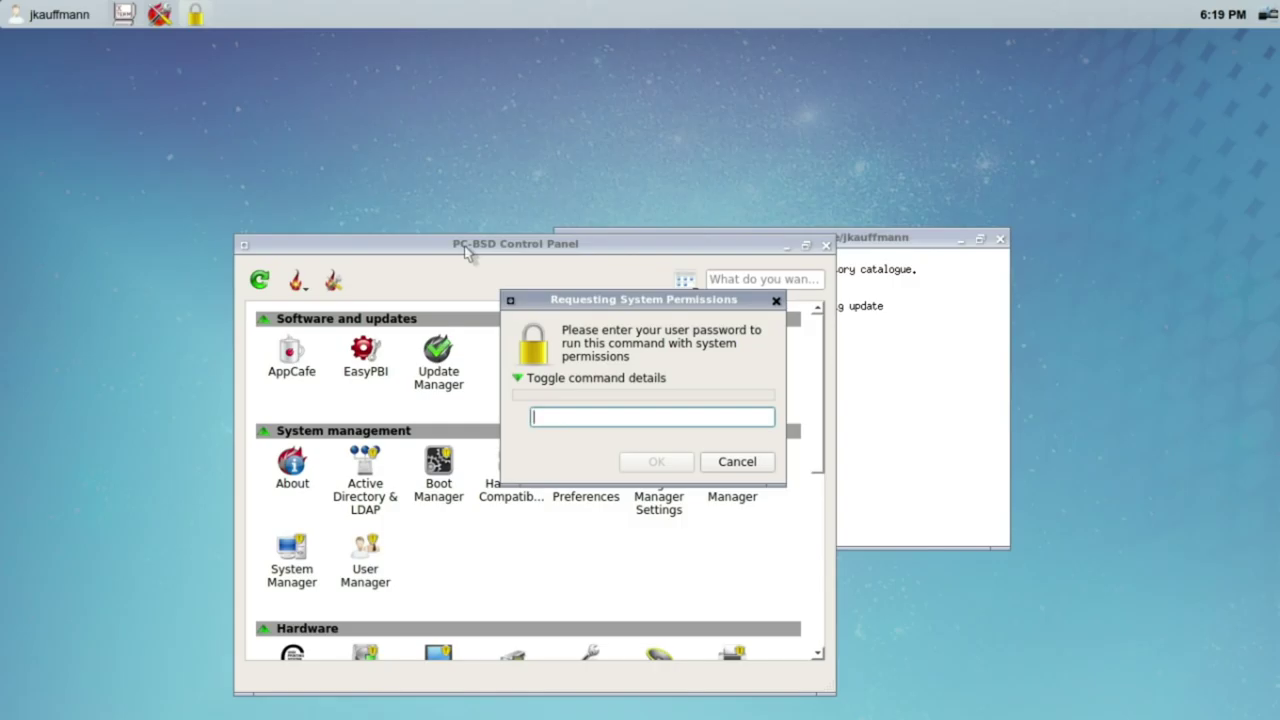
Step: Authorize AppCafe with the account password and update Local System packages
{"action": "type", "text": "*******"}
{"action": "key", "text": "Return"}
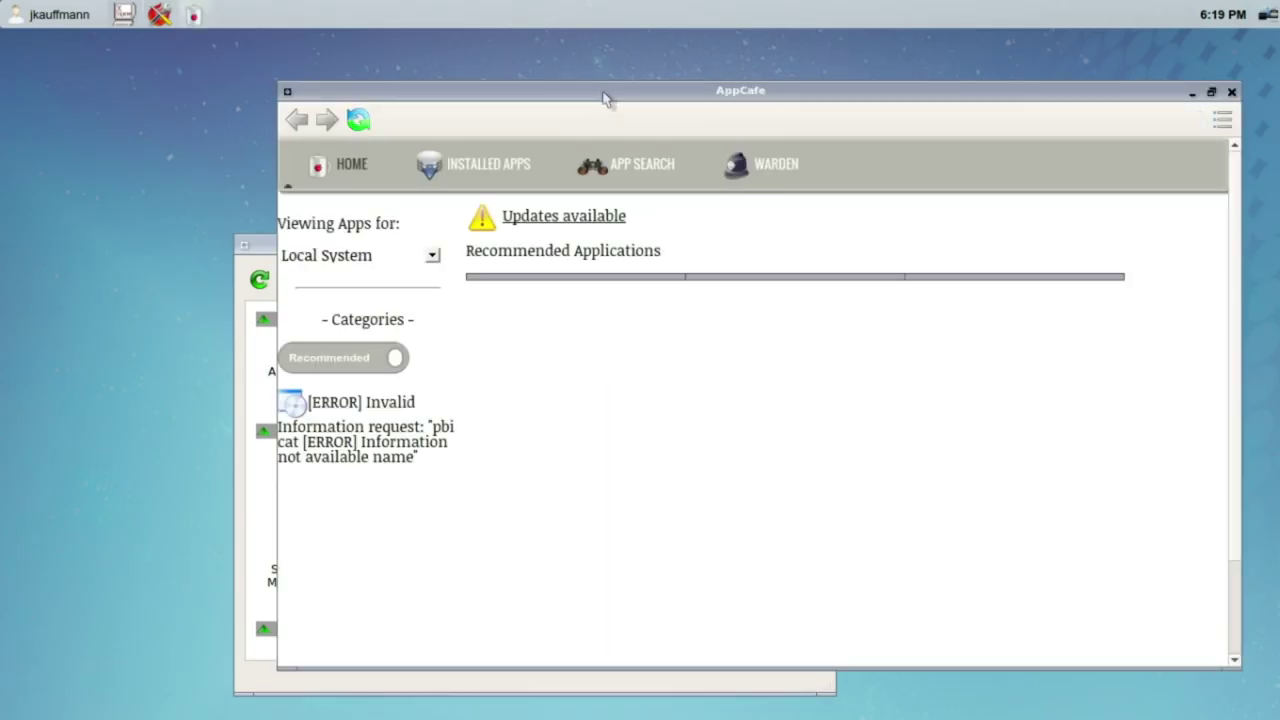
{"action": "left_click_drag", "start_coordinate": [605, 97], "coordinate": [601, 102]}
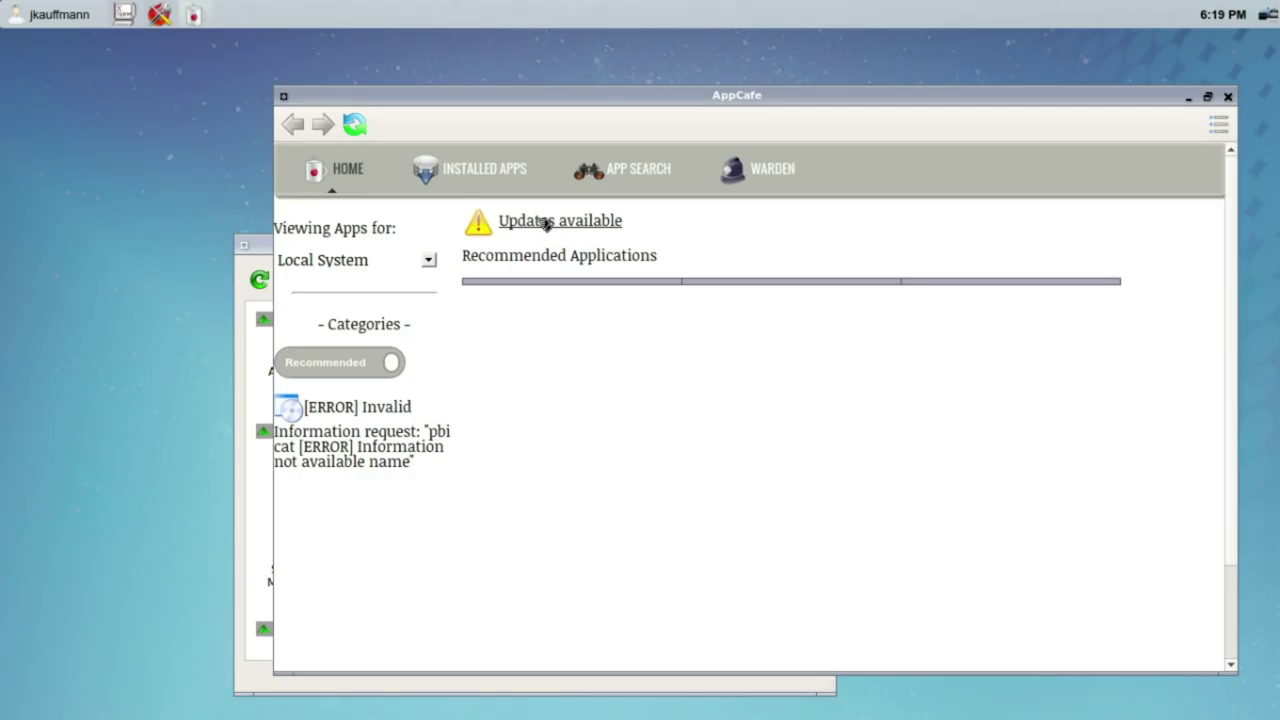
{"action": "left_click", "coordinate": [546, 223]}
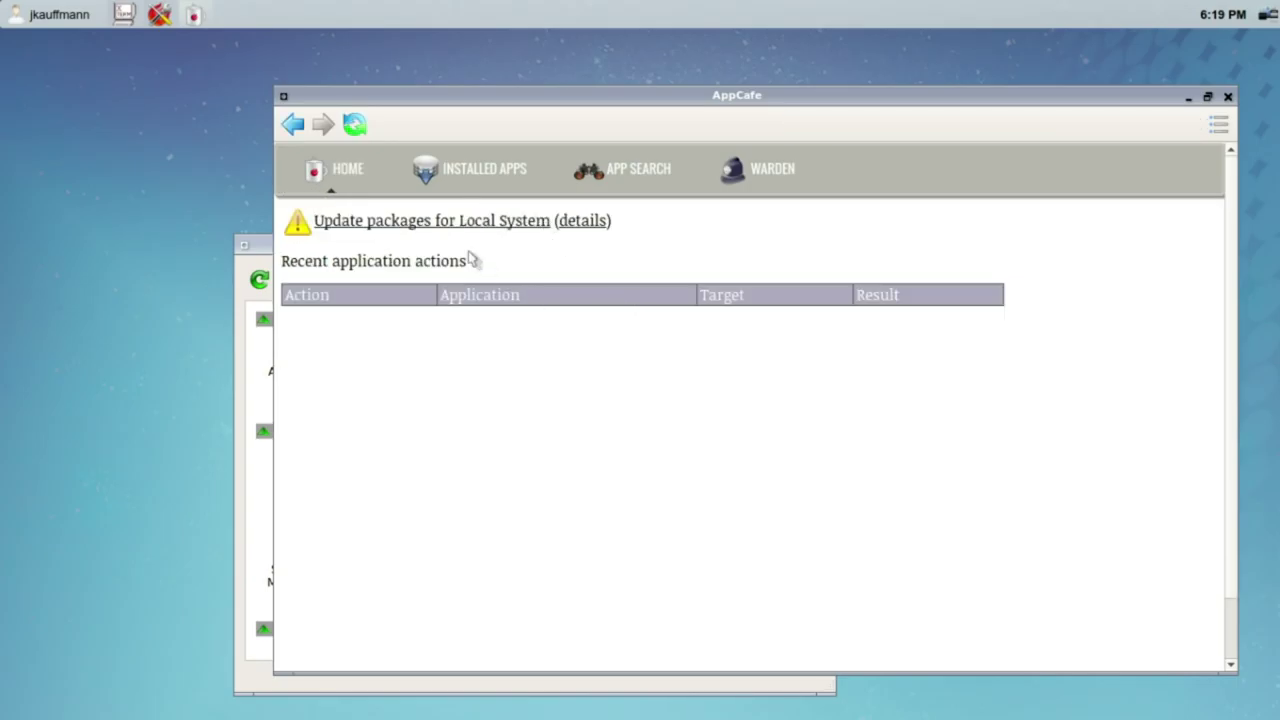
{"action": "left_click", "coordinate": [448, 222]}
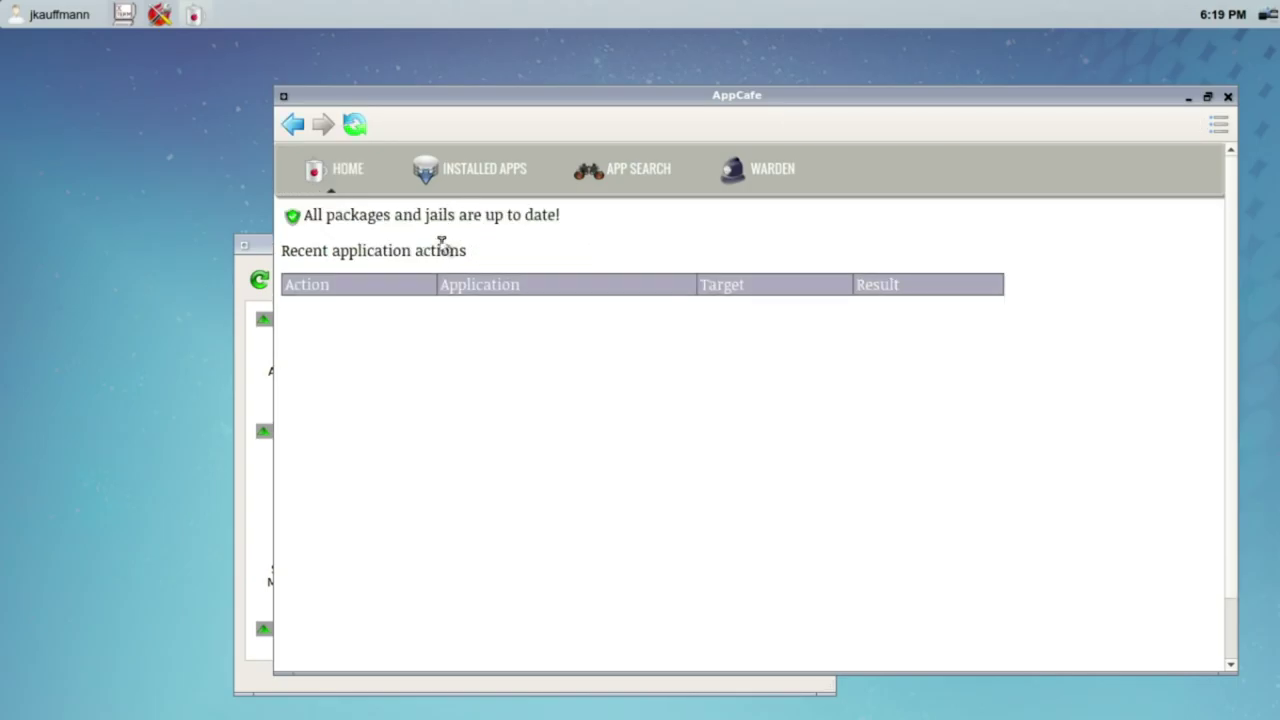
{"action": "left_click", "coordinate": [346, 166]}
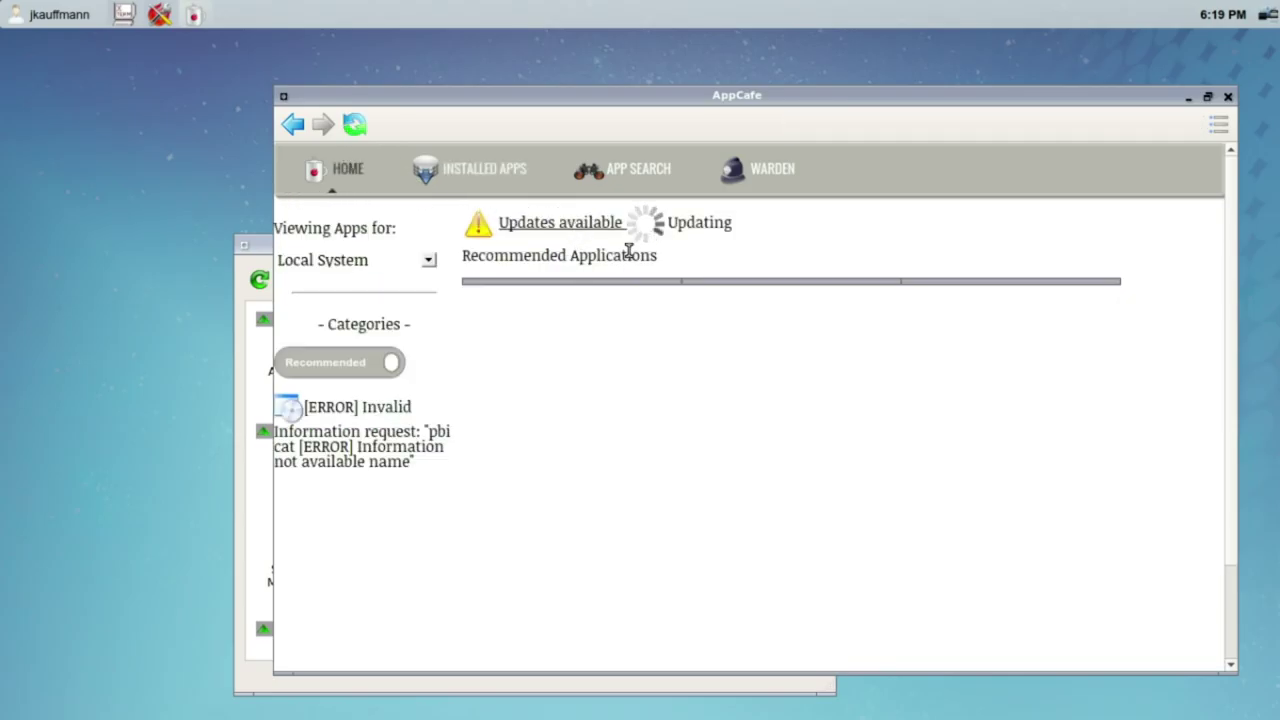
Step: Arrange the windows with the Control Panel on the left beside AppCafe
{"action": "left_click", "coordinate": [1203, 119]}
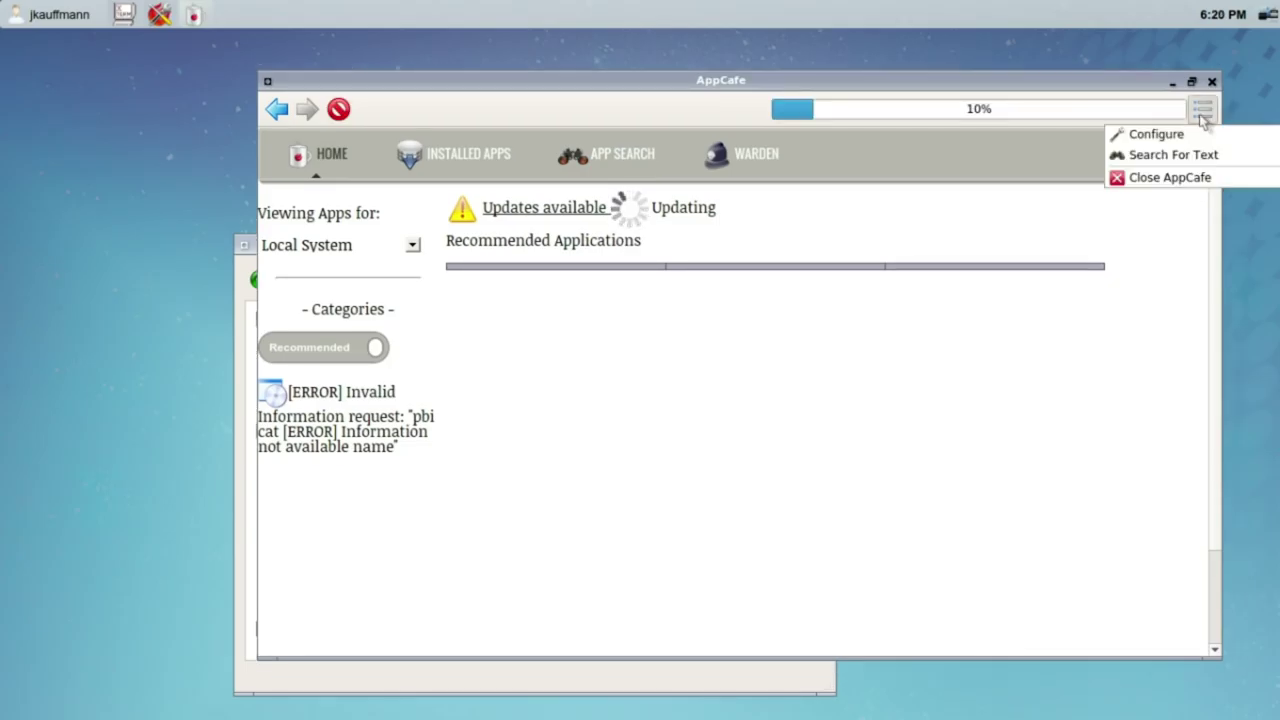
{"action": "left_click", "coordinate": [1100, 113]}
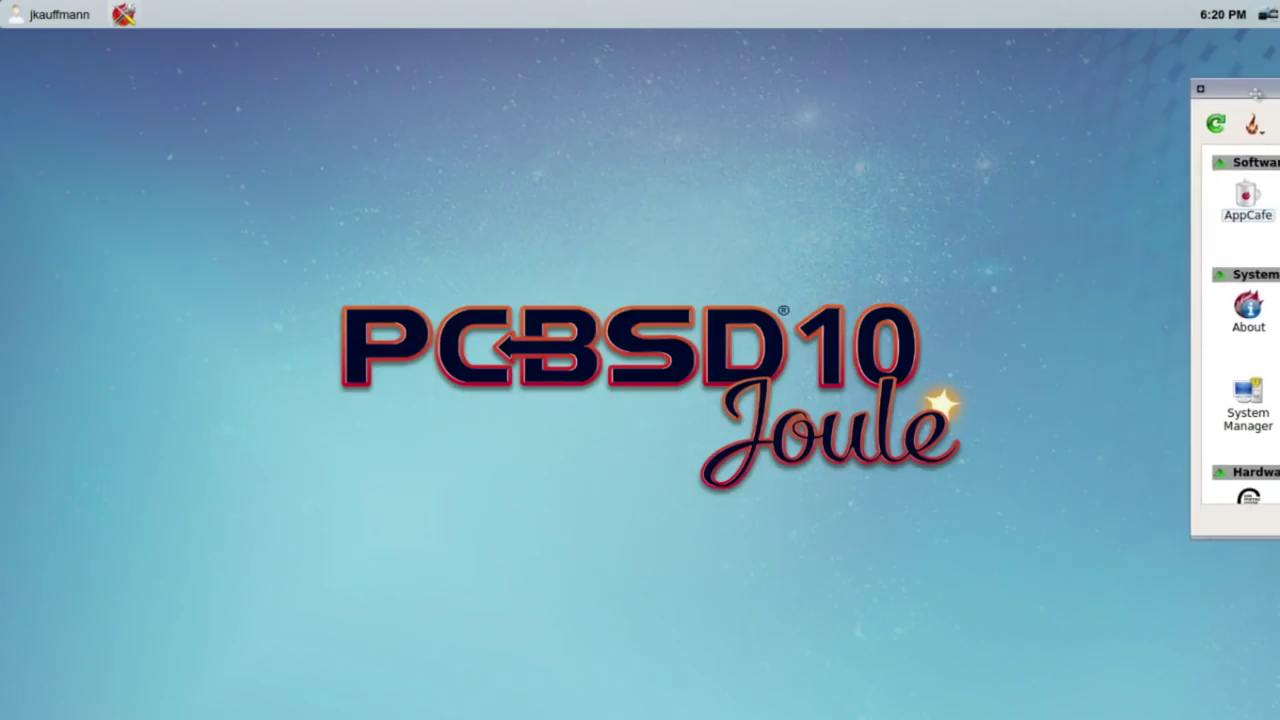
{"action": "left_click_drag", "start_coordinate": [1255, 92], "coordinate": [47, 137]}
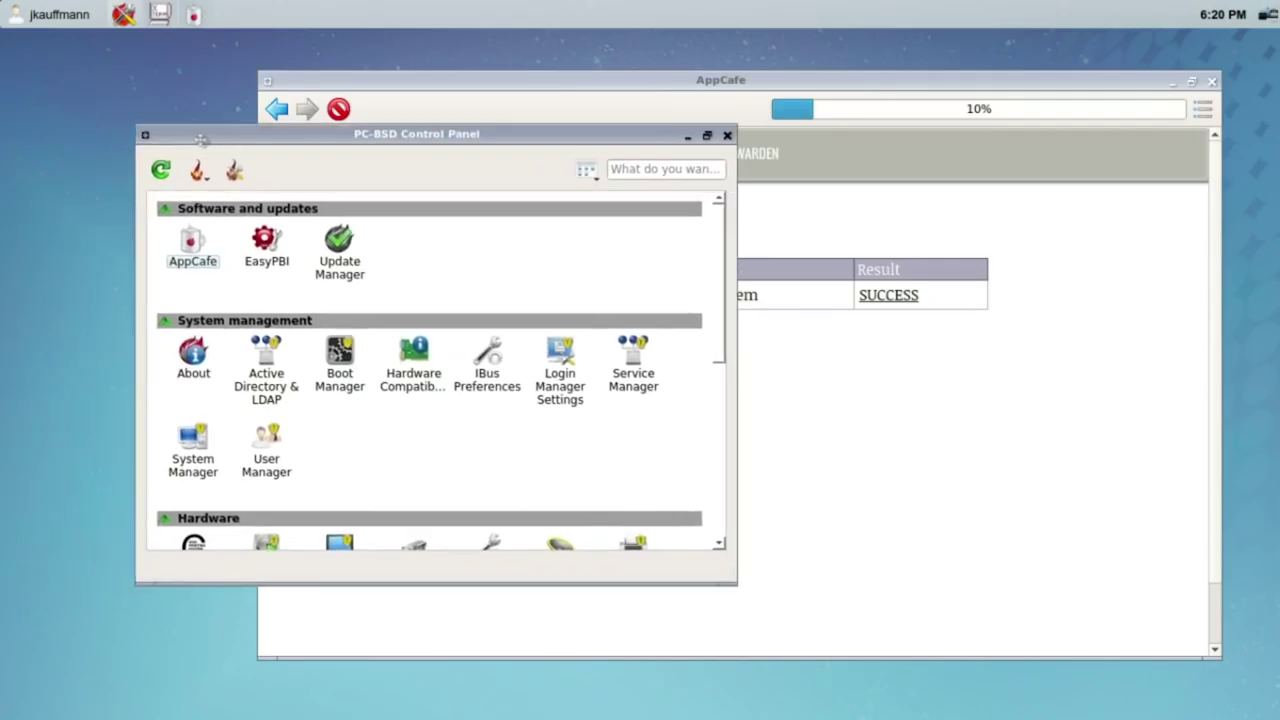
{"action": "left_click_drag", "start_coordinate": [200, 137], "coordinate": [1197, 240]}
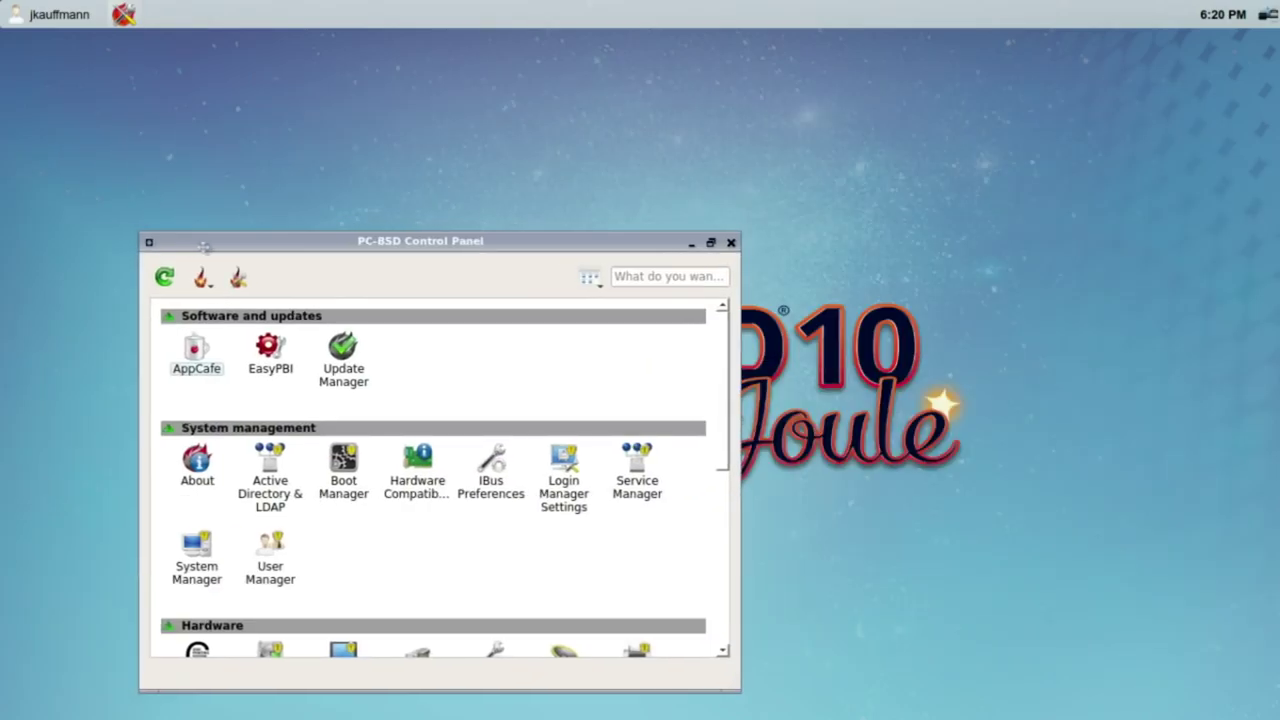
{"action": "left_click_drag", "start_coordinate": [1197, 240], "coordinate": [110, 241]}
{"action": "left_click", "coordinate": [467, 78]}
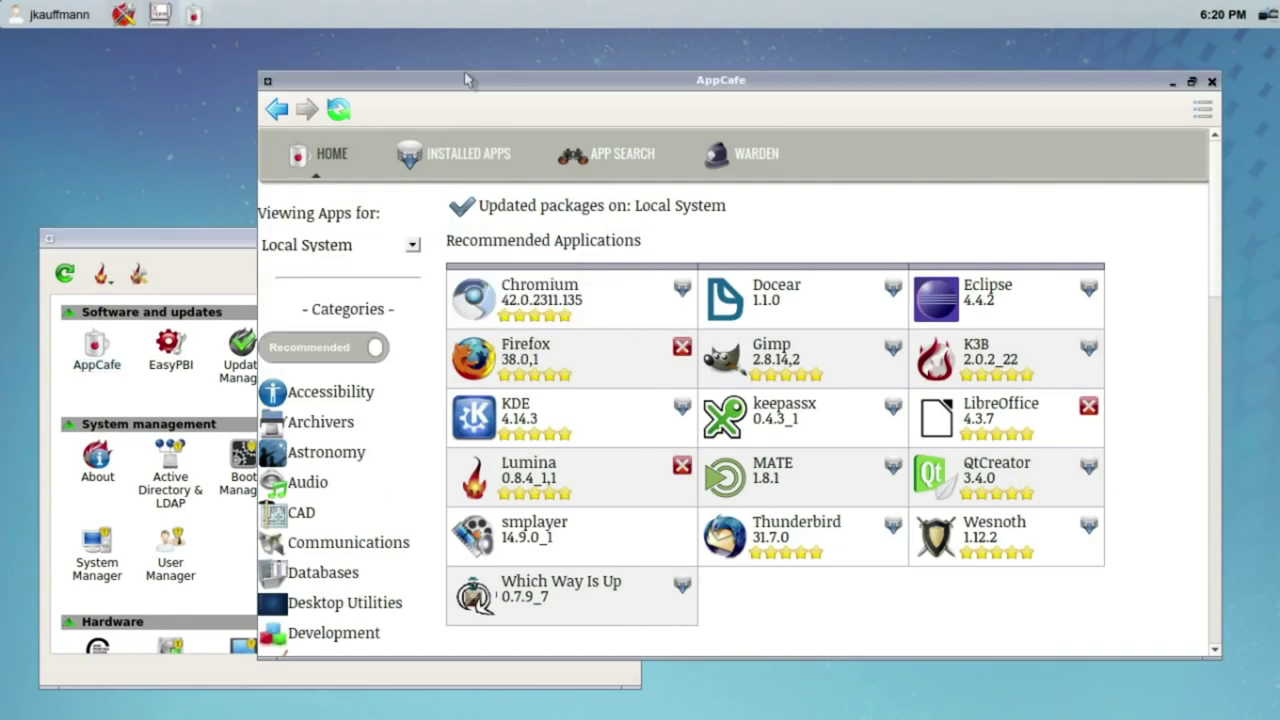
{"action": "mouse_move", "coordinate": [465, 83]}
{"action": "left_mouse_down"}
{"action": "mouse_move", "coordinate": [450, 63]}
{"action": "mouse_move", "coordinate": [475, 79]}
{"action": "left_mouse_up"}
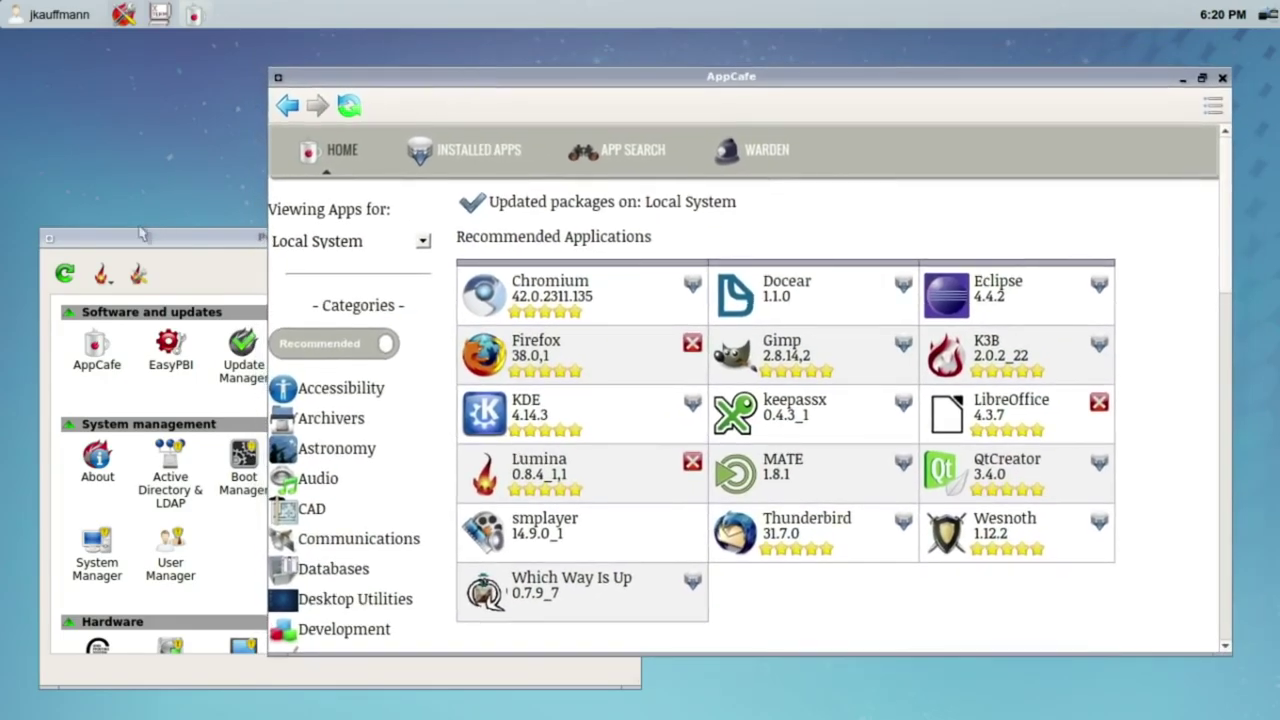
{"action": "left_click", "coordinate": [340, 350]}
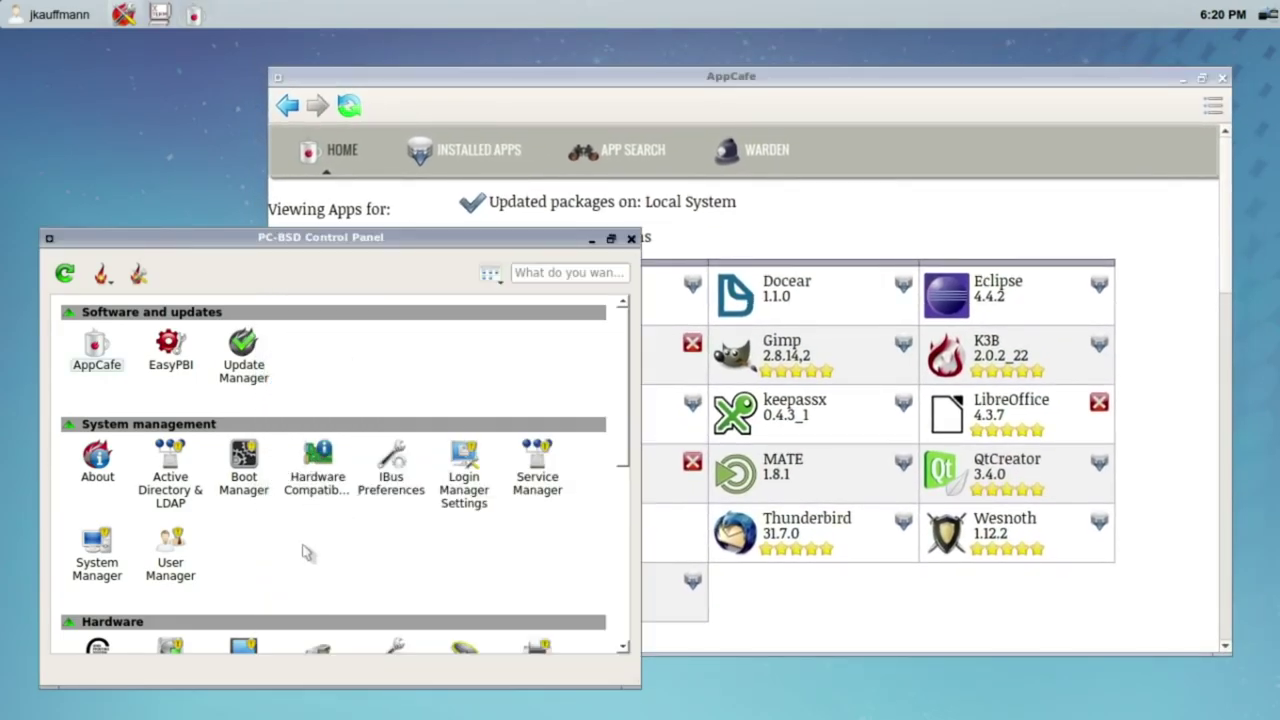
Step: Check the Update Manager's Configure Automatic Updates and View Log tabs
{"action": "left_click", "coordinate": [267, 362]}
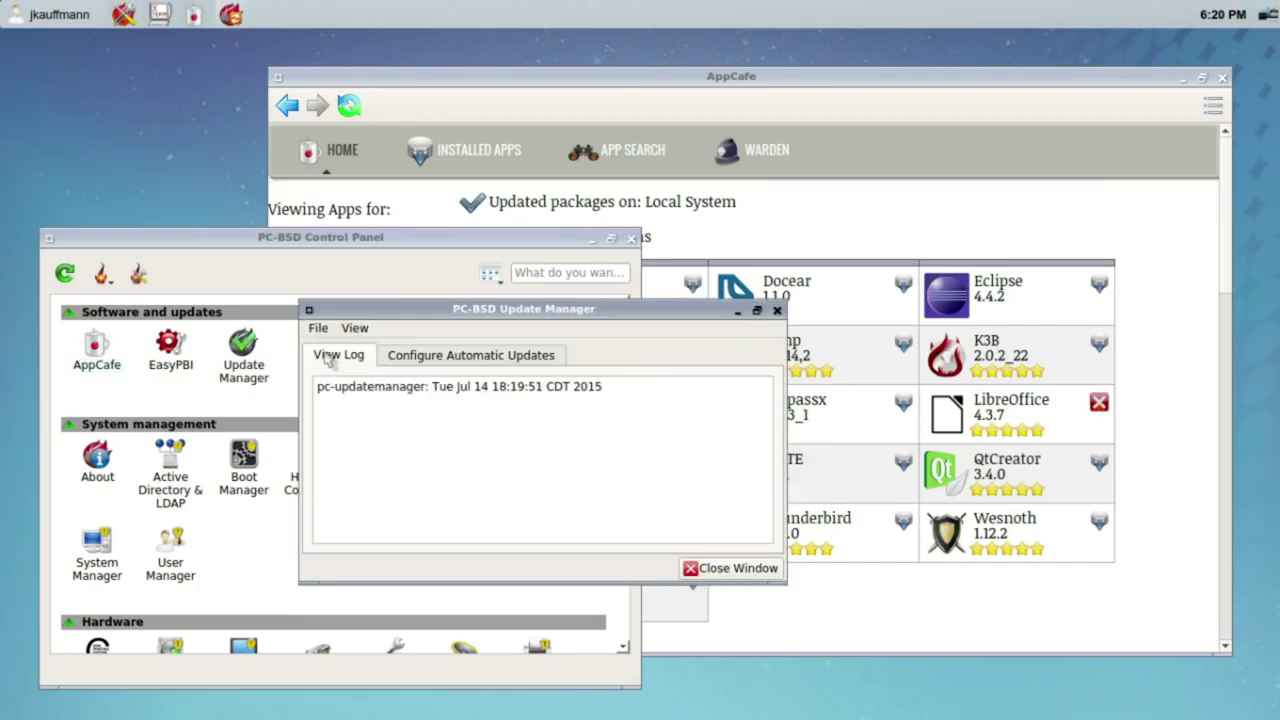
{"action": "left_click", "coordinate": [390, 358]}
{"action": "left_click", "coordinate": [362, 358]}
{"action": "left_click", "coordinate": [411, 360]}
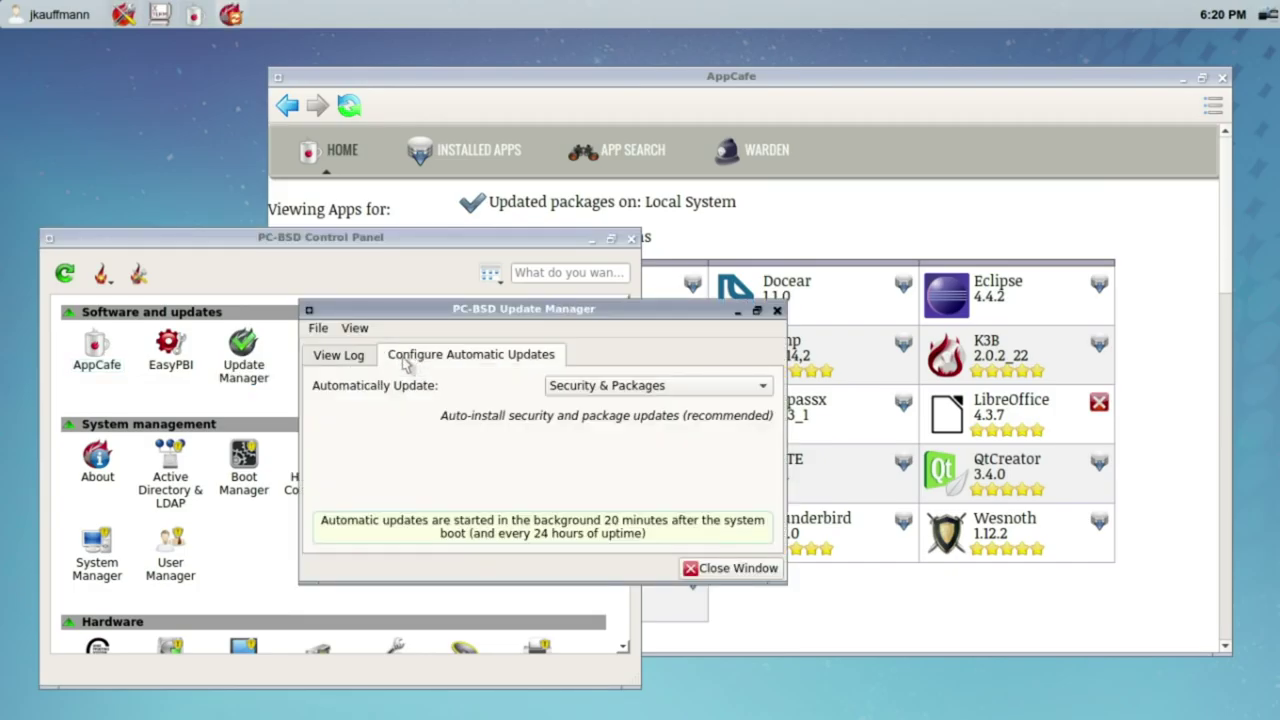
{"action": "left_click", "coordinate": [368, 358]}
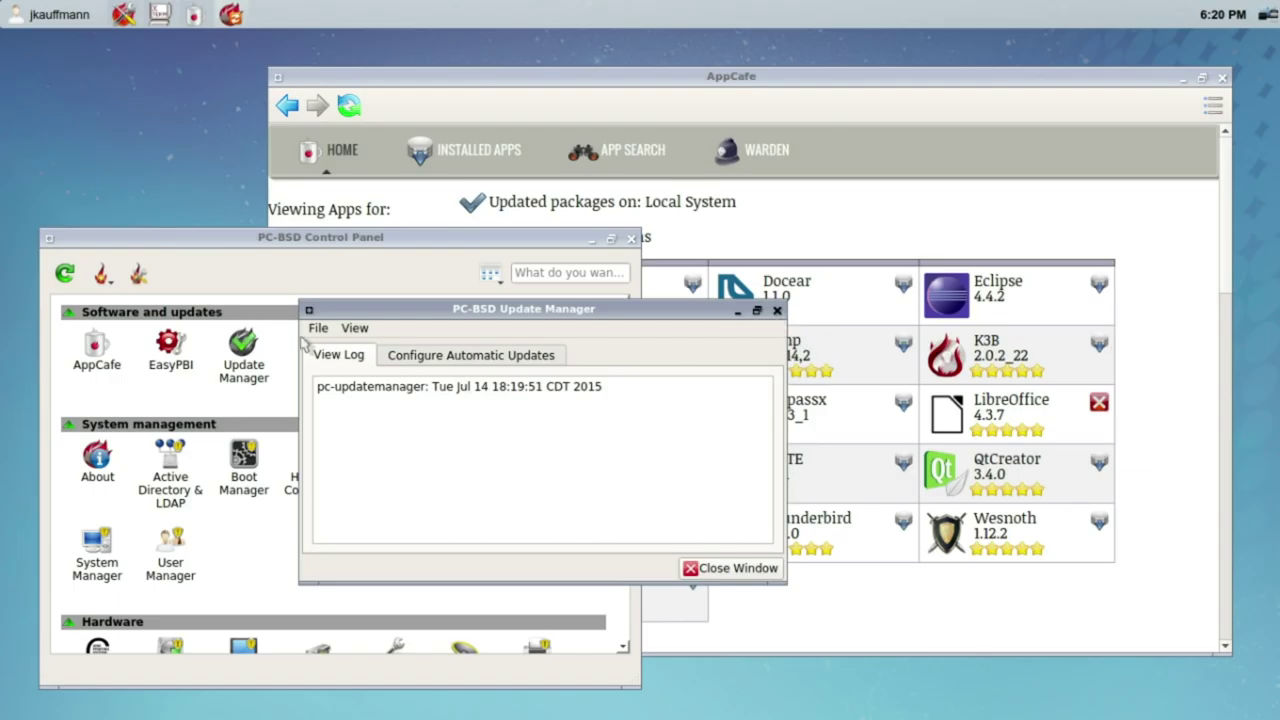
Step: Close the Update Manager and open the MATE desktop details in AppCafe
{"action": "left_click", "coordinate": [777, 310]}
{"action": "left_click", "coordinate": [789, 200]}
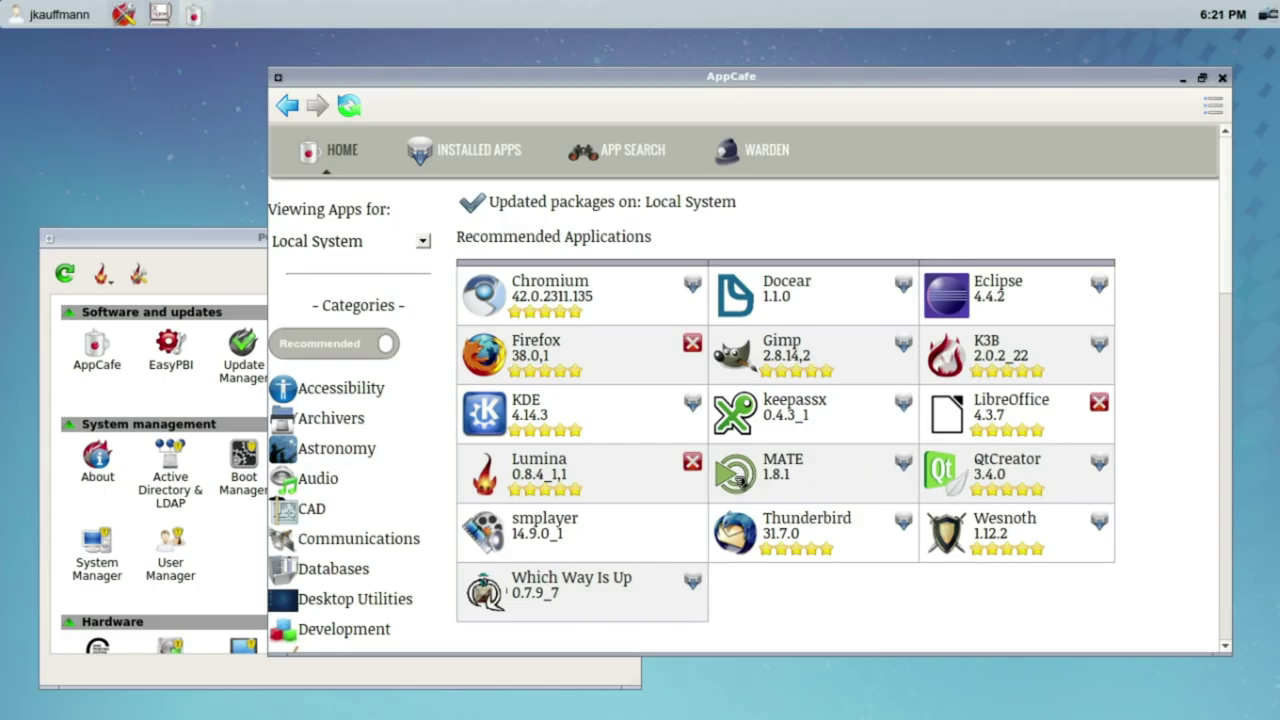
{"action": "left_click", "coordinate": [740, 481]}
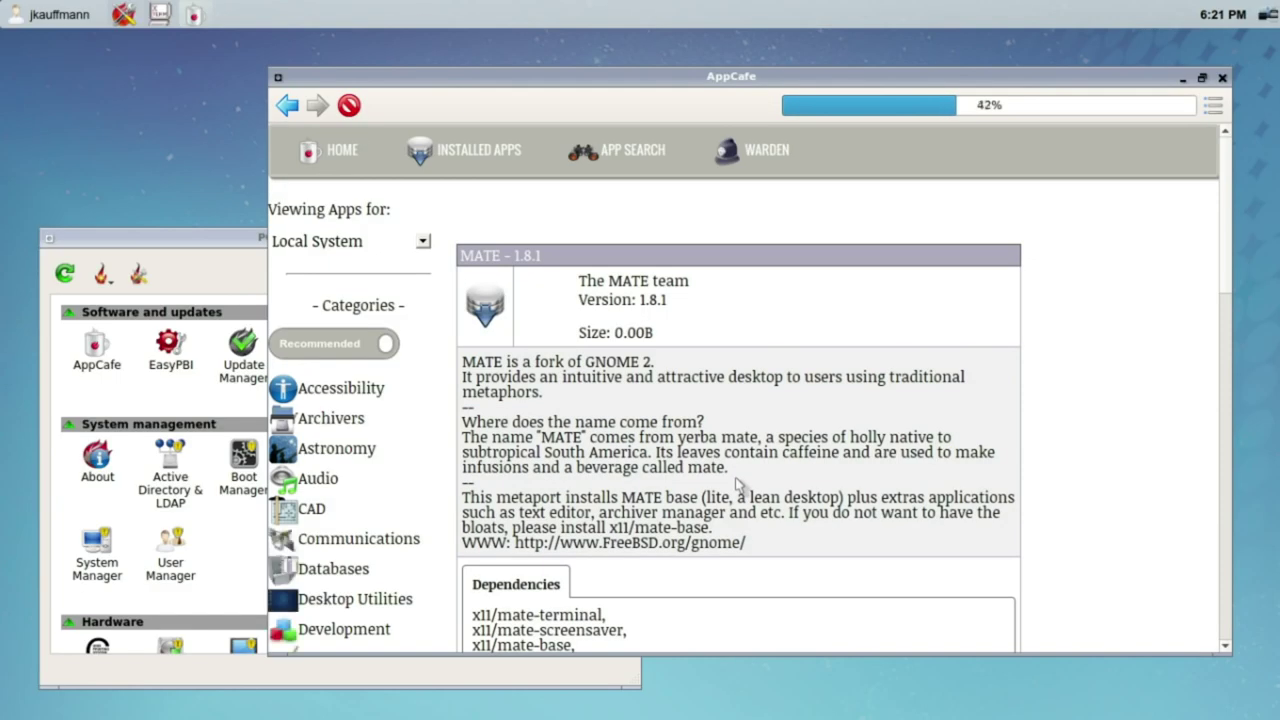
Step: Browse the list of installed applications in AppCafe
{"action": "left_click", "coordinate": [470, 150]}
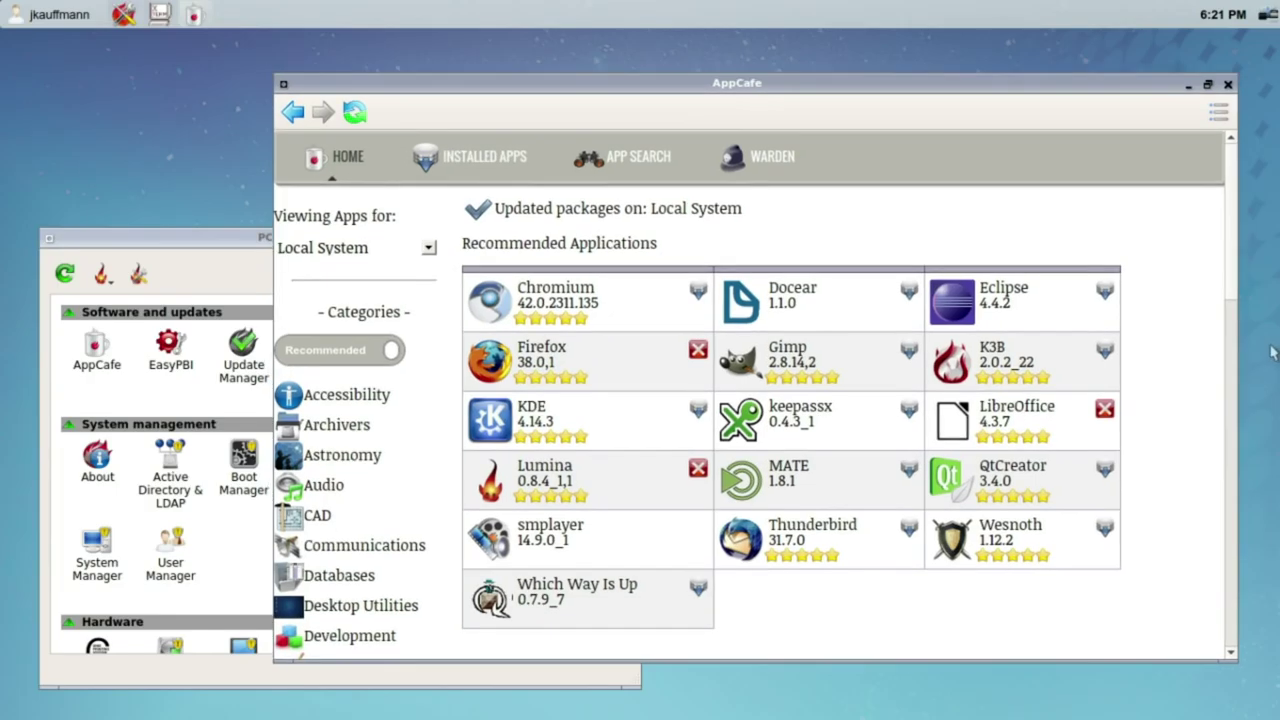
{"action": "scroll", "coordinate": [1215, 385], "scroll_direction": "down", "scroll_amount": 6}
{"action": "scroll", "coordinate": [1213, 383], "scroll_direction": "down", "scroll_amount": 8}
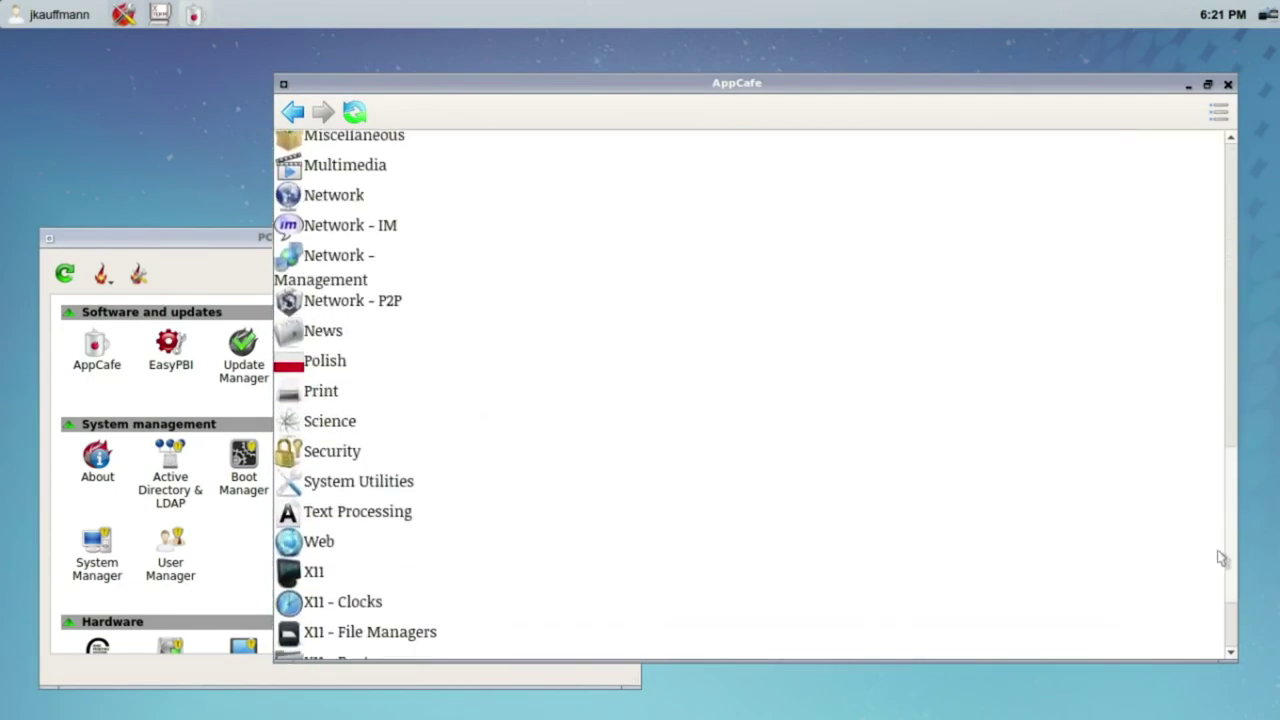
{"action": "scroll", "coordinate": [1210, 380], "scroll_direction": "up", "scroll_amount": 10}
{"action": "scroll", "coordinate": [1205, 395], "scroll_direction": "down", "scroll_amount": 8}
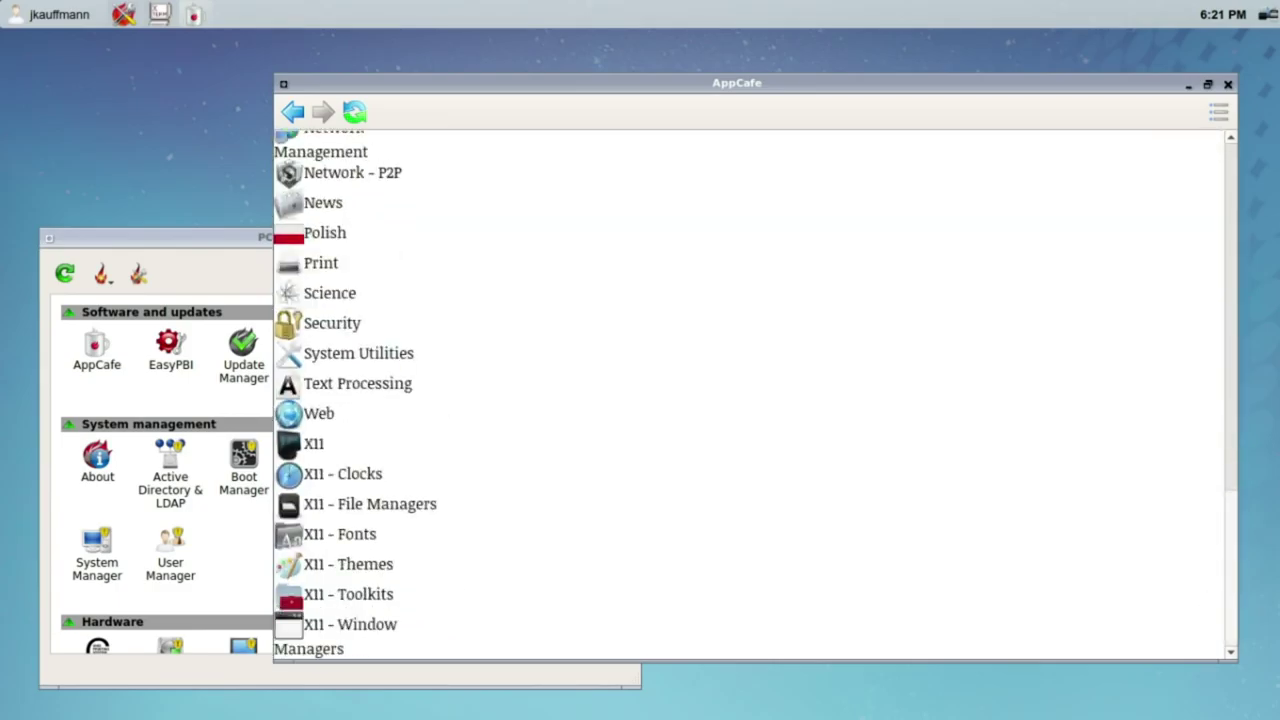
{"action": "scroll", "coordinate": [1180, 300], "scroll_direction": "up", "scroll_amount": 12}
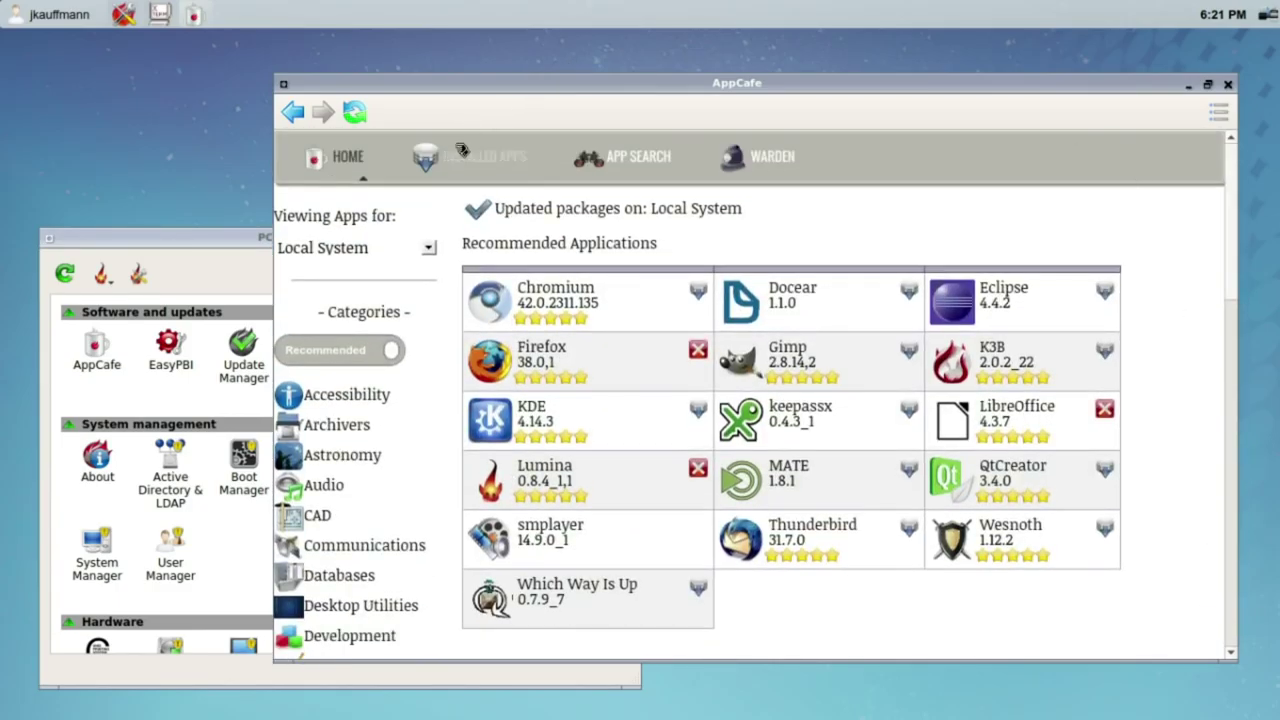
Step: Search all packages for 'opera', view the Opera details, then go back home
{"action": "left_click", "coordinate": [660, 168]}
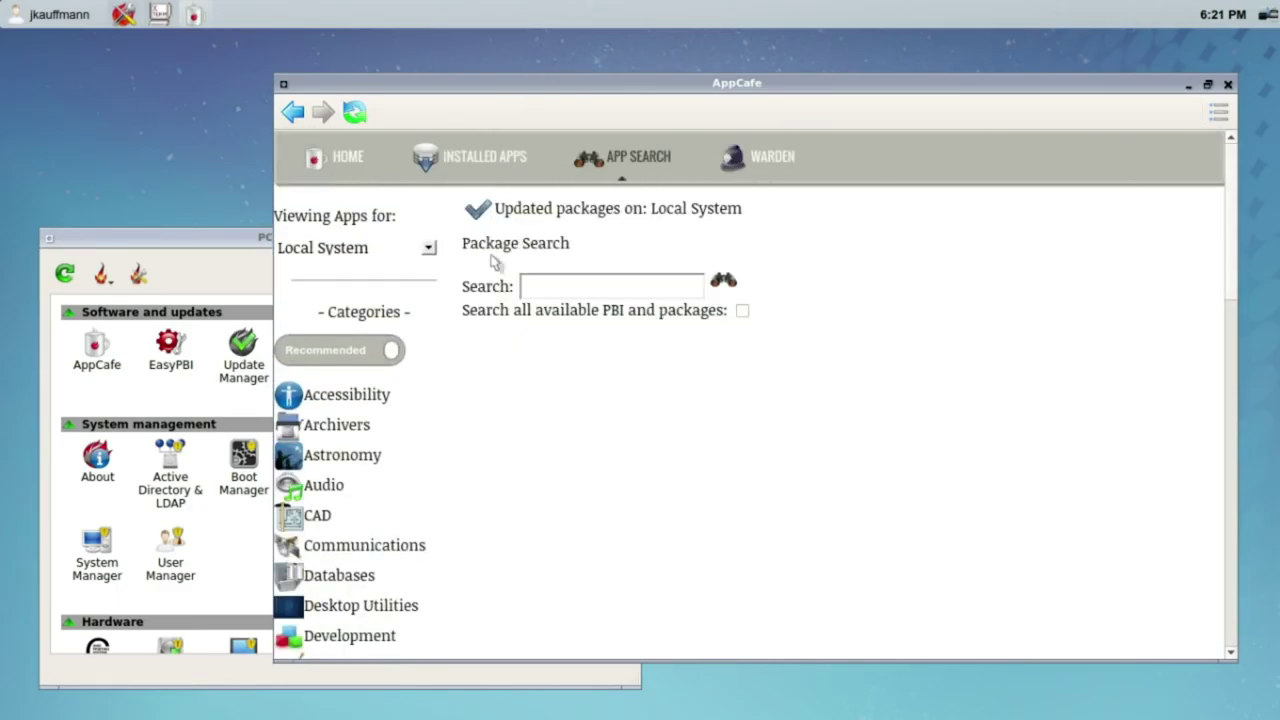
{"action": "left_click", "coordinate": [549, 288]}
{"action": "key", "text": "Return"}
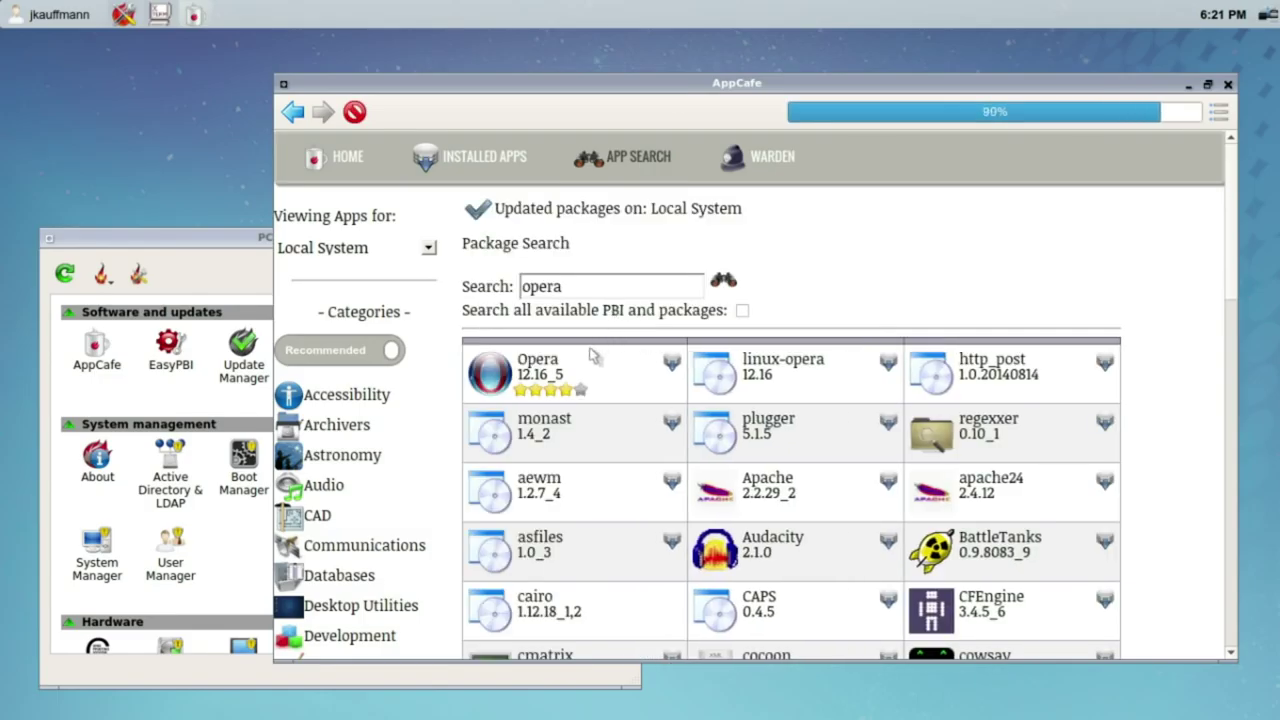
{"action": "mouse_move", "coordinate": [493, 370]}
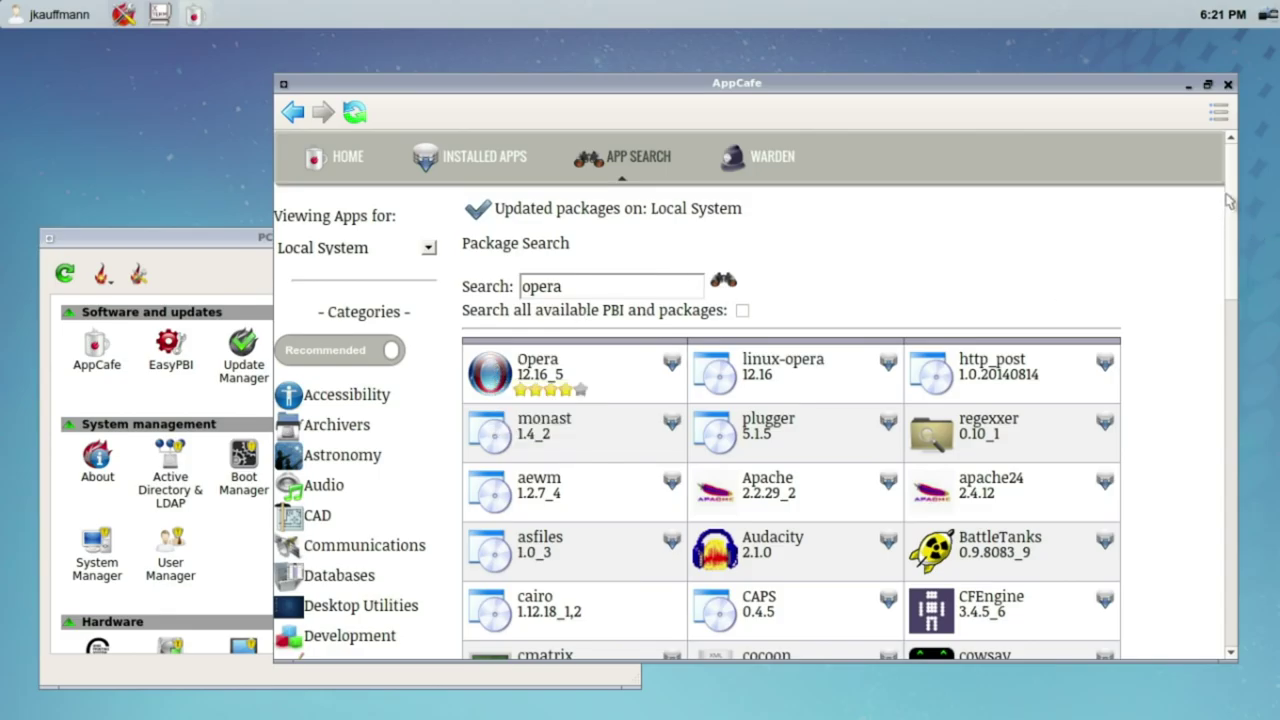
{"action": "scroll", "coordinate": [1228, 232], "scroll_direction": "down", "scroll_amount": 10}
{"action": "scroll", "coordinate": [480, 293], "scroll_direction": "up", "scroll_amount": 9}
{"action": "mouse_move", "coordinate": [480, 293]}
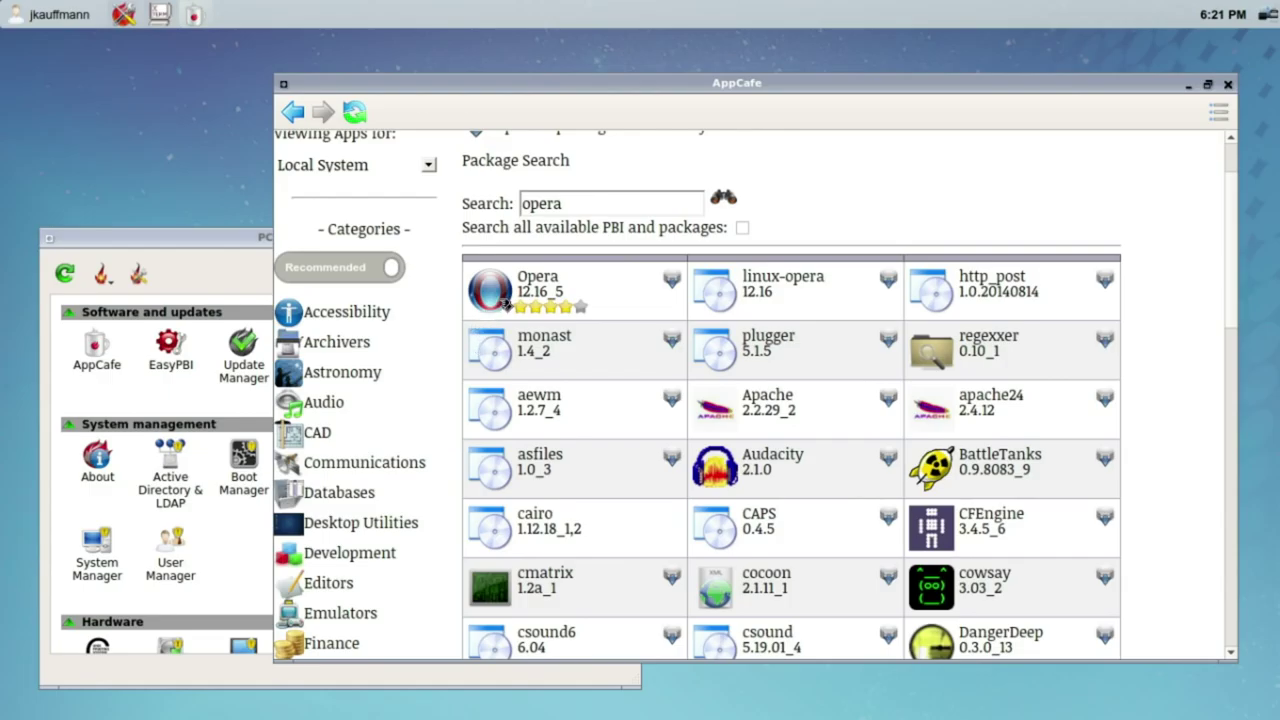
{"action": "left_click", "coordinate": [507, 302]}
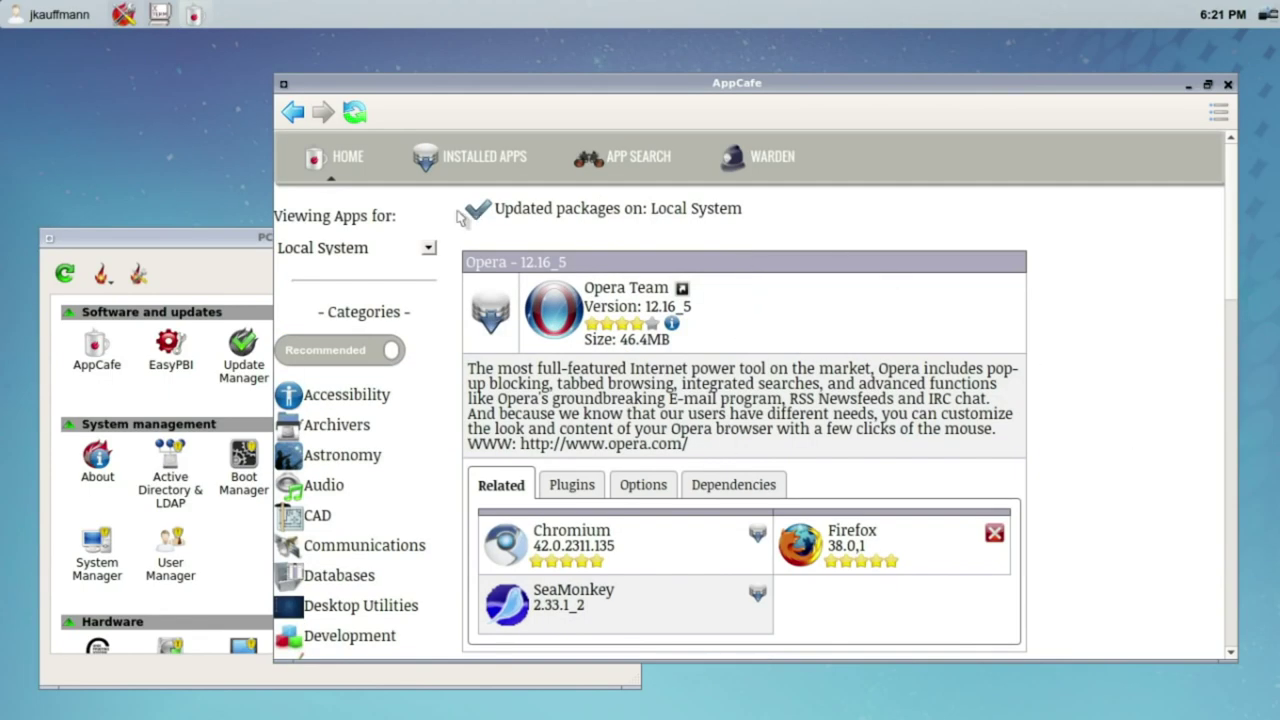
{"action": "left_click", "coordinate": [341, 172]}
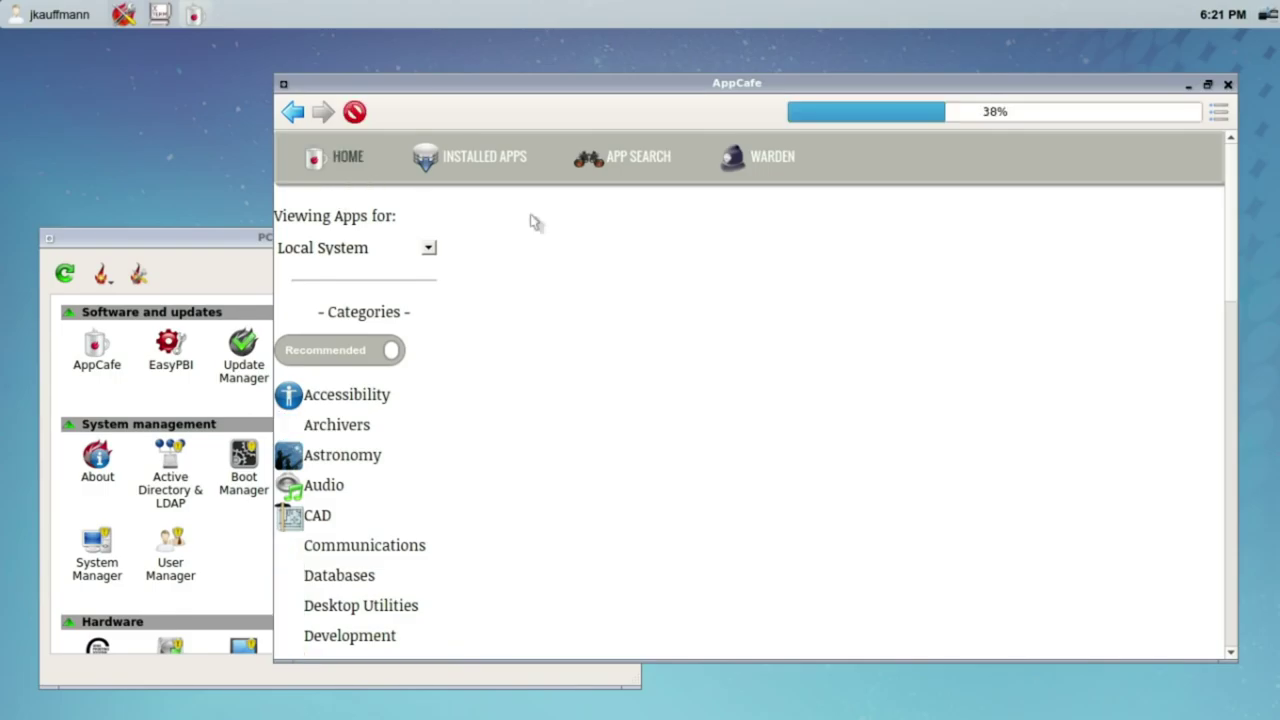
Step: Repeat the opera search, view linux-opera 12.16 details, and return to Recommended Applications
{"action": "left_click", "coordinate": [624, 157]}
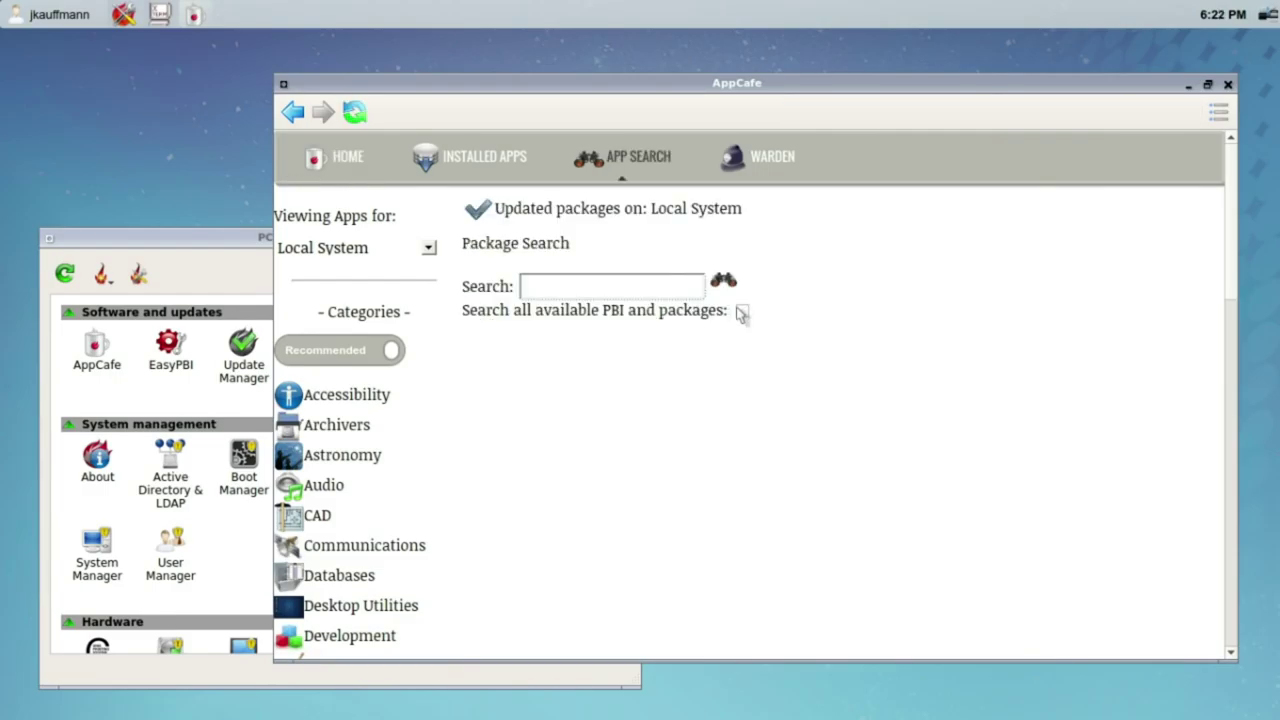
{"action": "key", "text": "Return"}
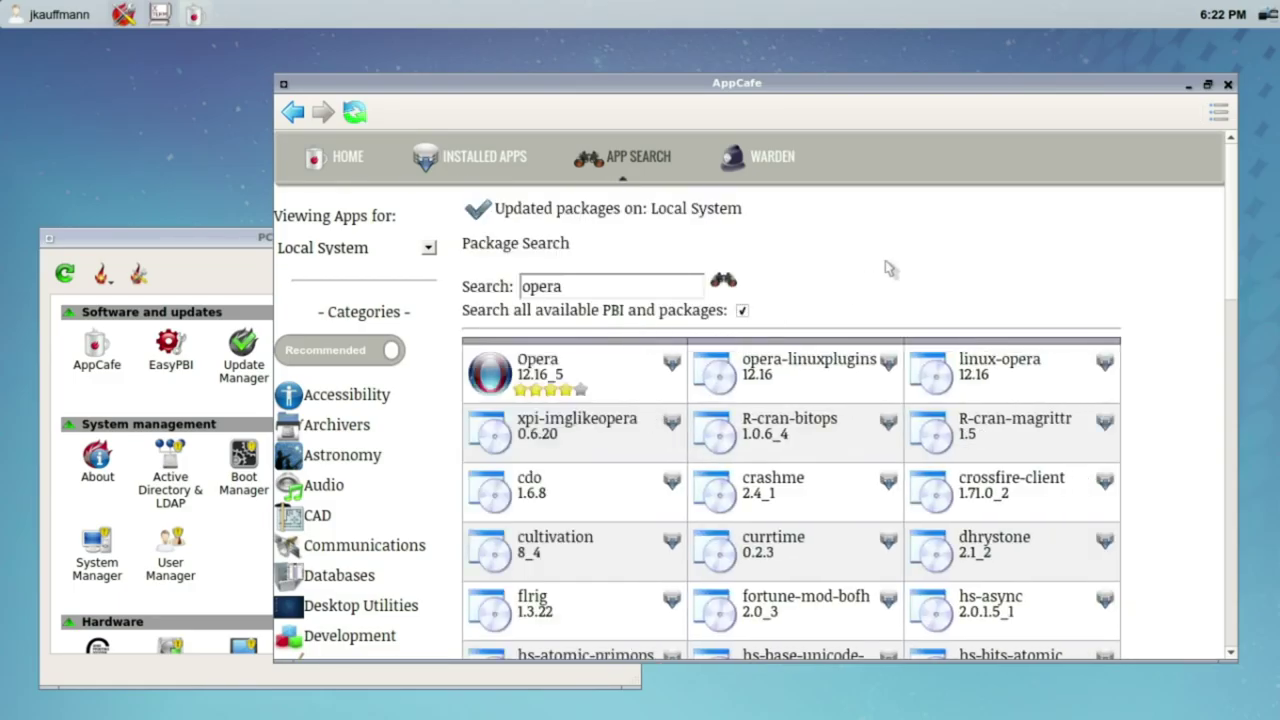
{"action": "left_click_drag", "start_coordinate": [1231, 185], "coordinate": [1172, 190]}
{"action": "left_click", "coordinate": [948, 375]}
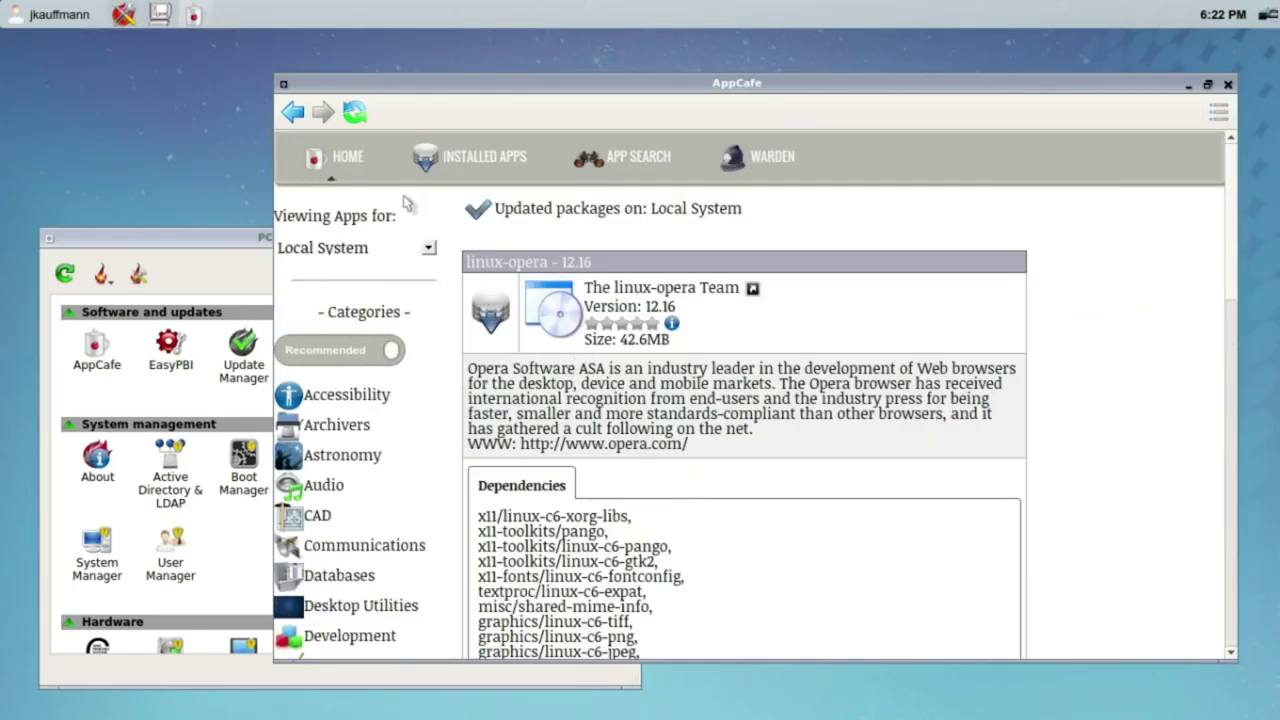
{"action": "left_click", "coordinate": [347, 156]}
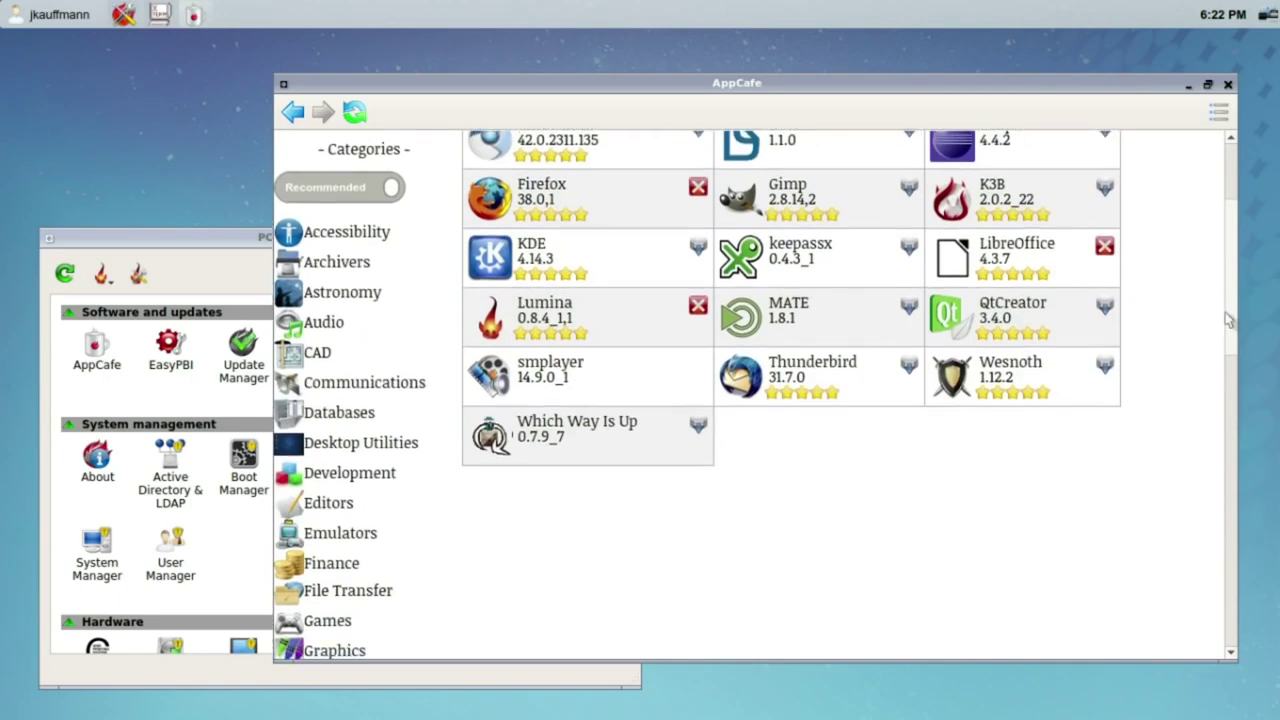
Step: Start installing MATE 1.8.1 to the Local System, then restore the Control Panel window
{"action": "left_click_drag", "start_coordinate": [1225, 312], "coordinate": [1225, 296]}
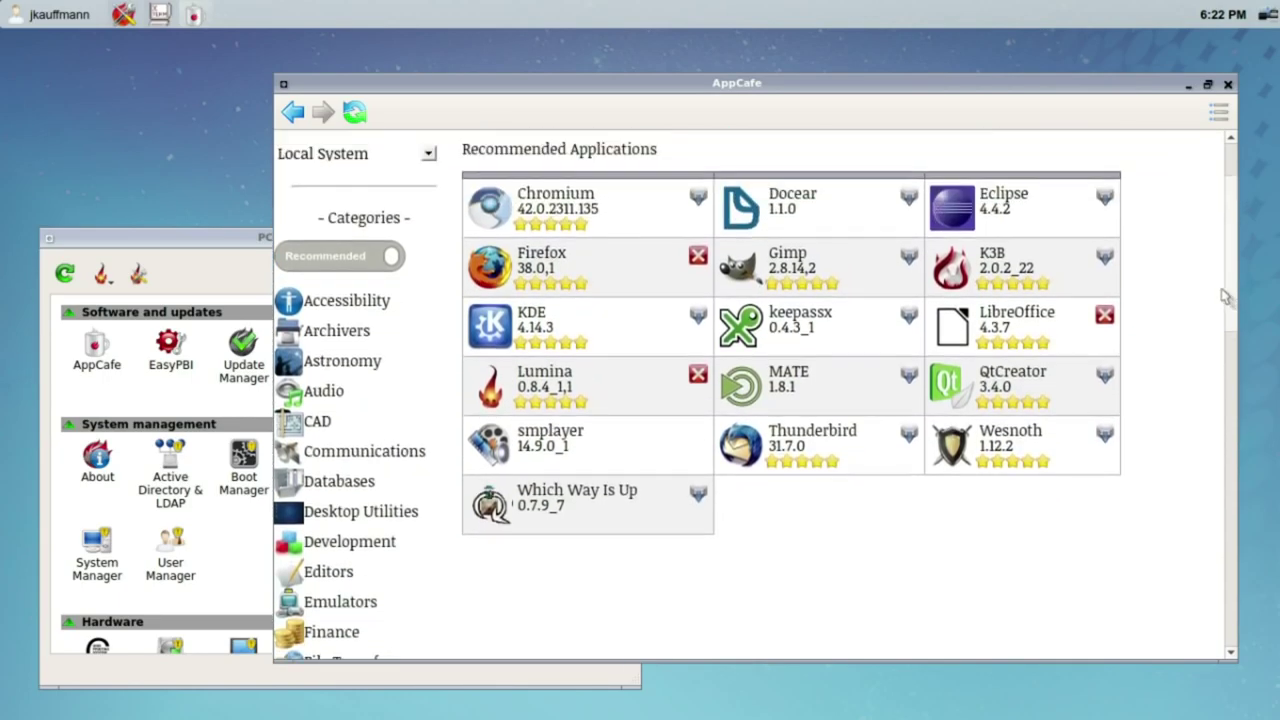
{"action": "left_click", "coordinate": [745, 380]}
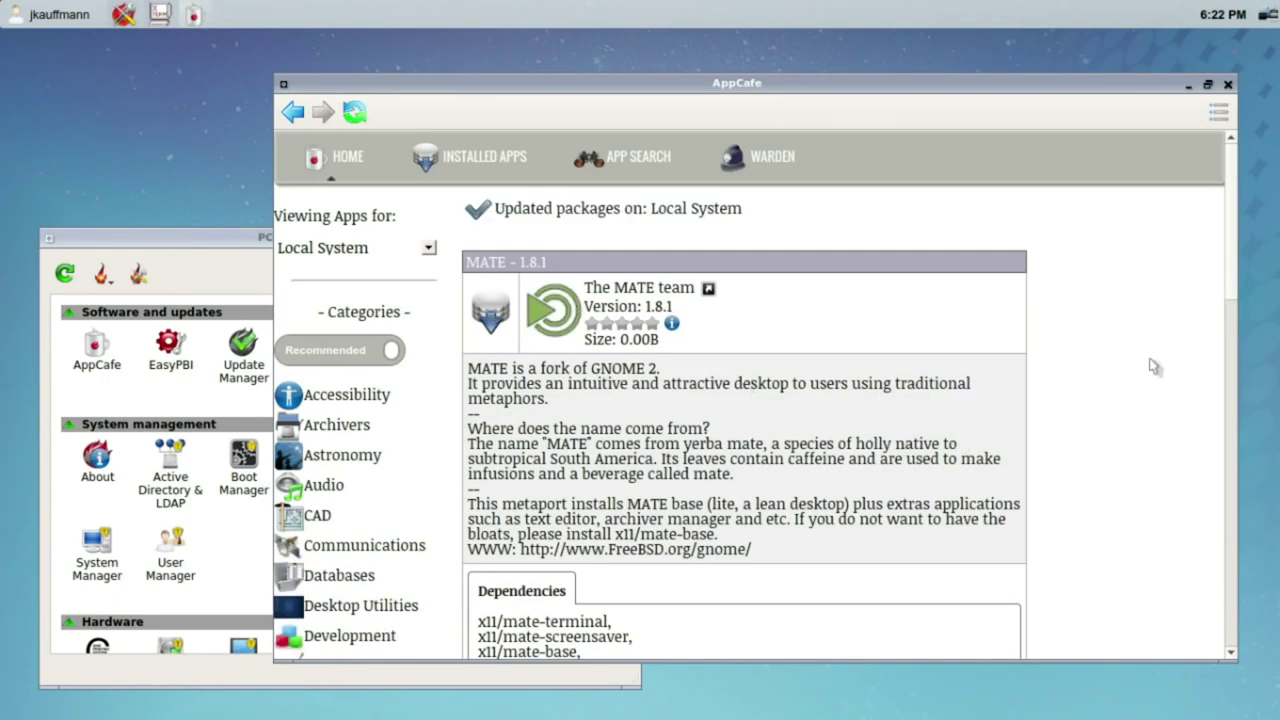
{"action": "scroll", "coordinate": [1217, 372], "scroll_direction": "down", "scroll_amount": 5}
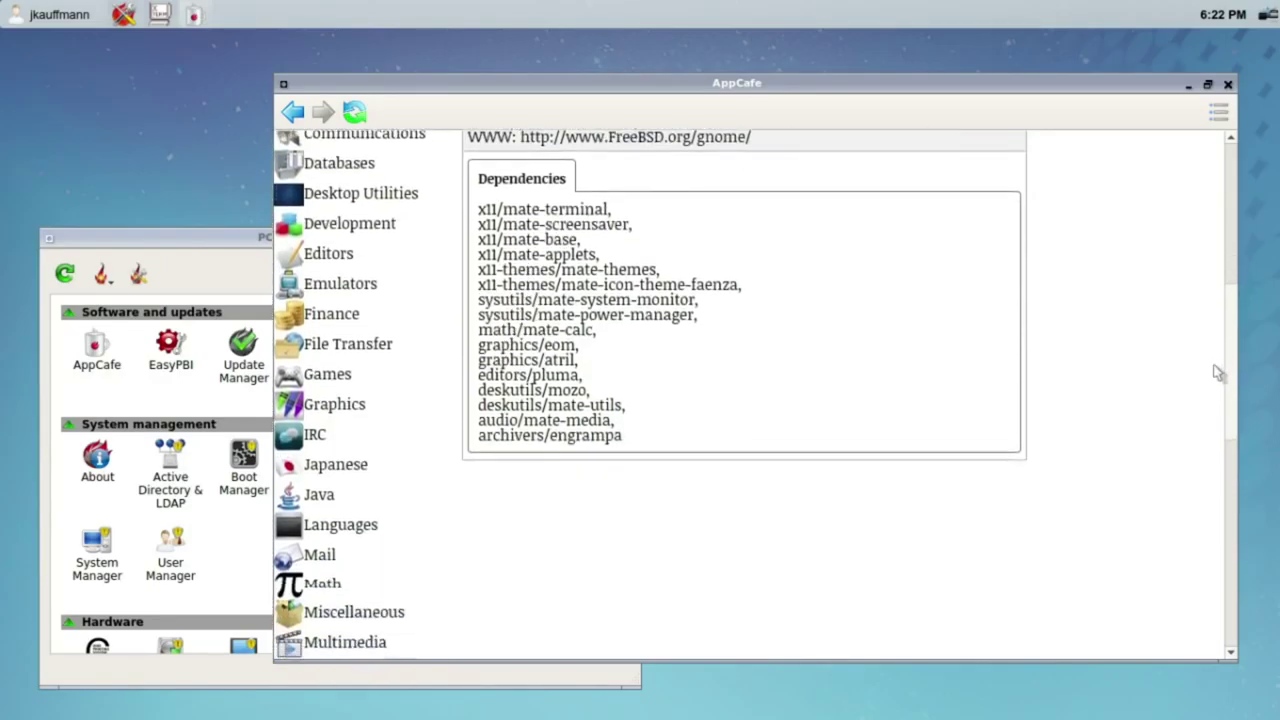
{"action": "left_click_drag", "start_coordinate": [1217, 372], "coordinate": [1188, 232]}
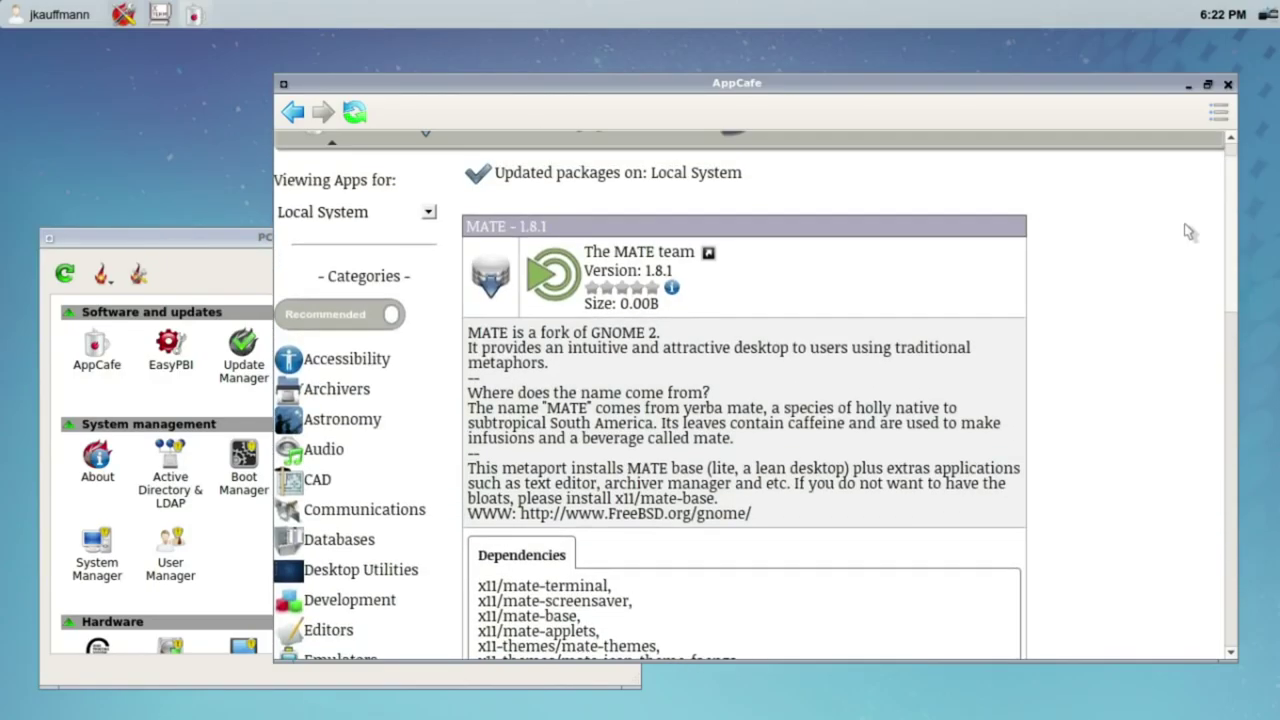
{"action": "scroll", "coordinate": [1188, 232], "scroll_direction": "up", "scroll_amount": 1}
{"action": "left_click", "coordinate": [488, 316]}
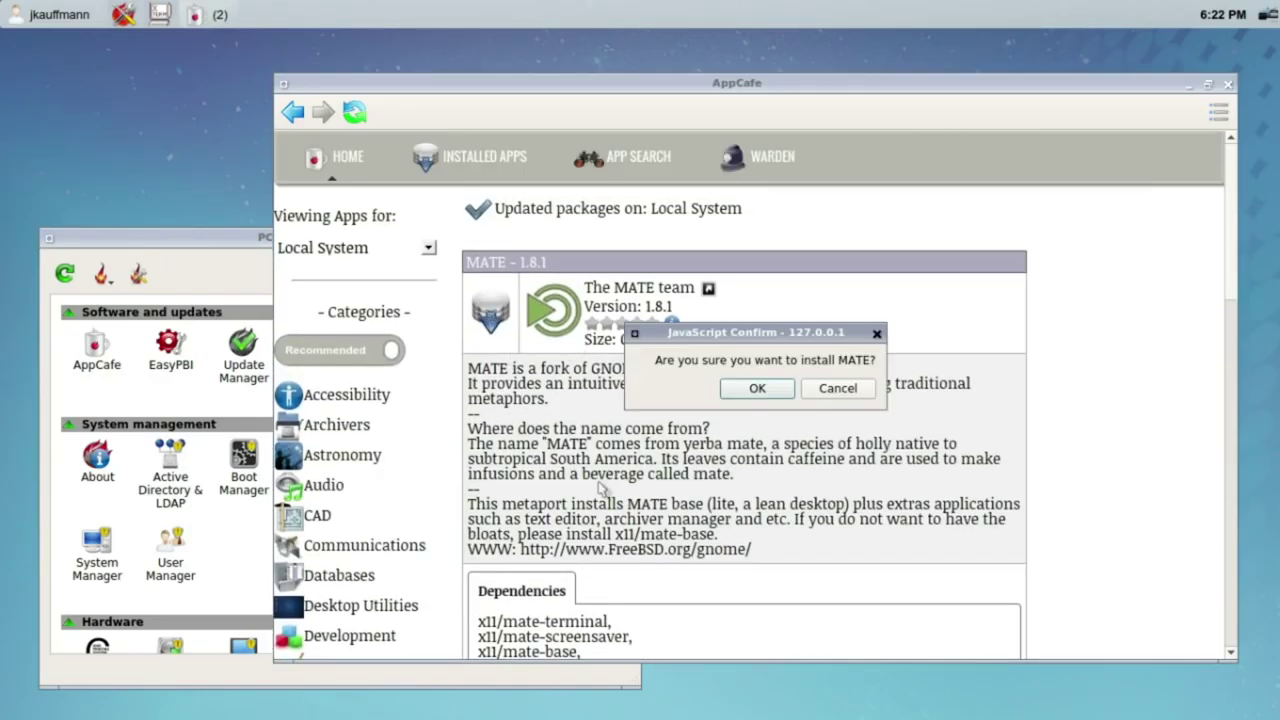
{"action": "left_click", "coordinate": [779, 389]}
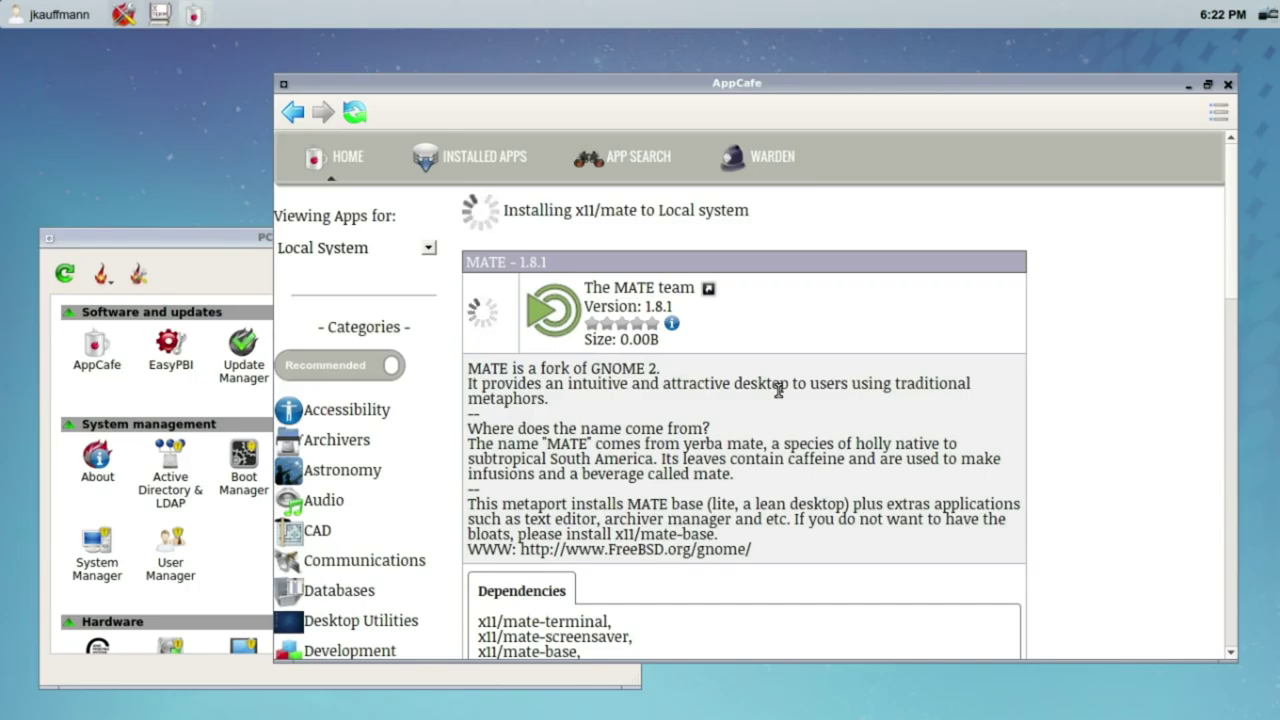
{"action": "double_click", "coordinate": [227, 239]}
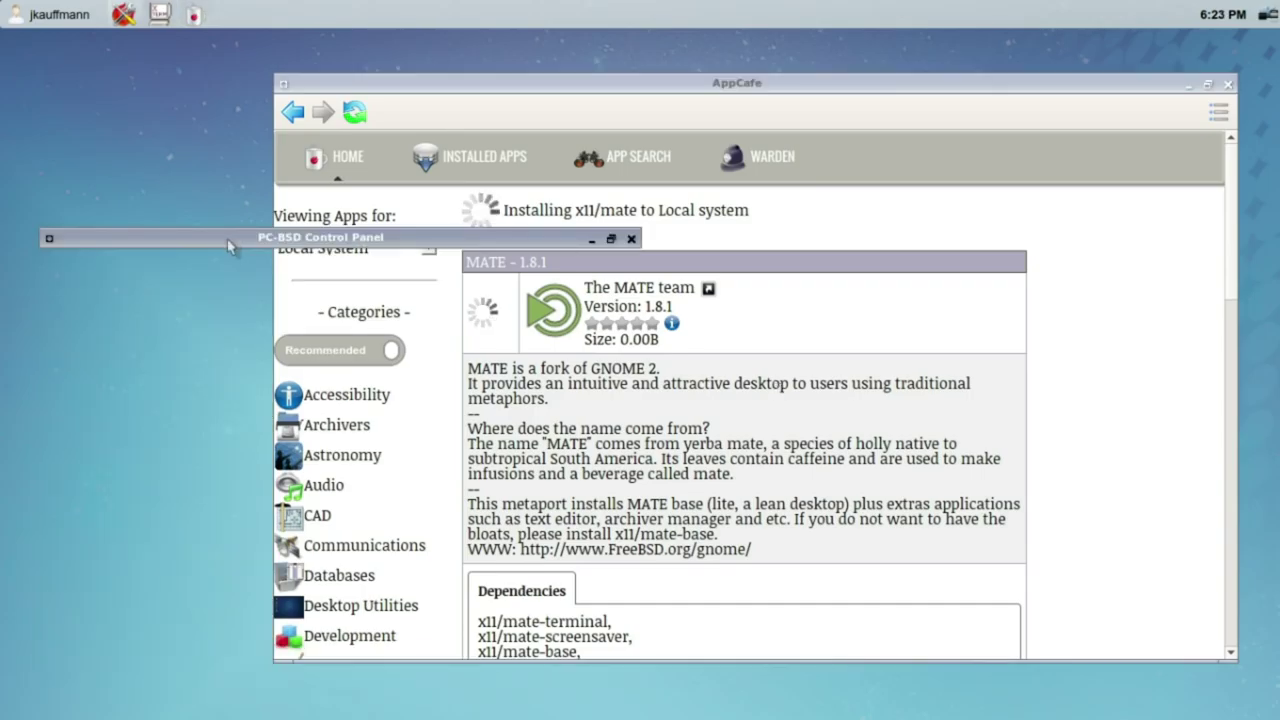
{"action": "double_click", "coordinate": [227, 239]}
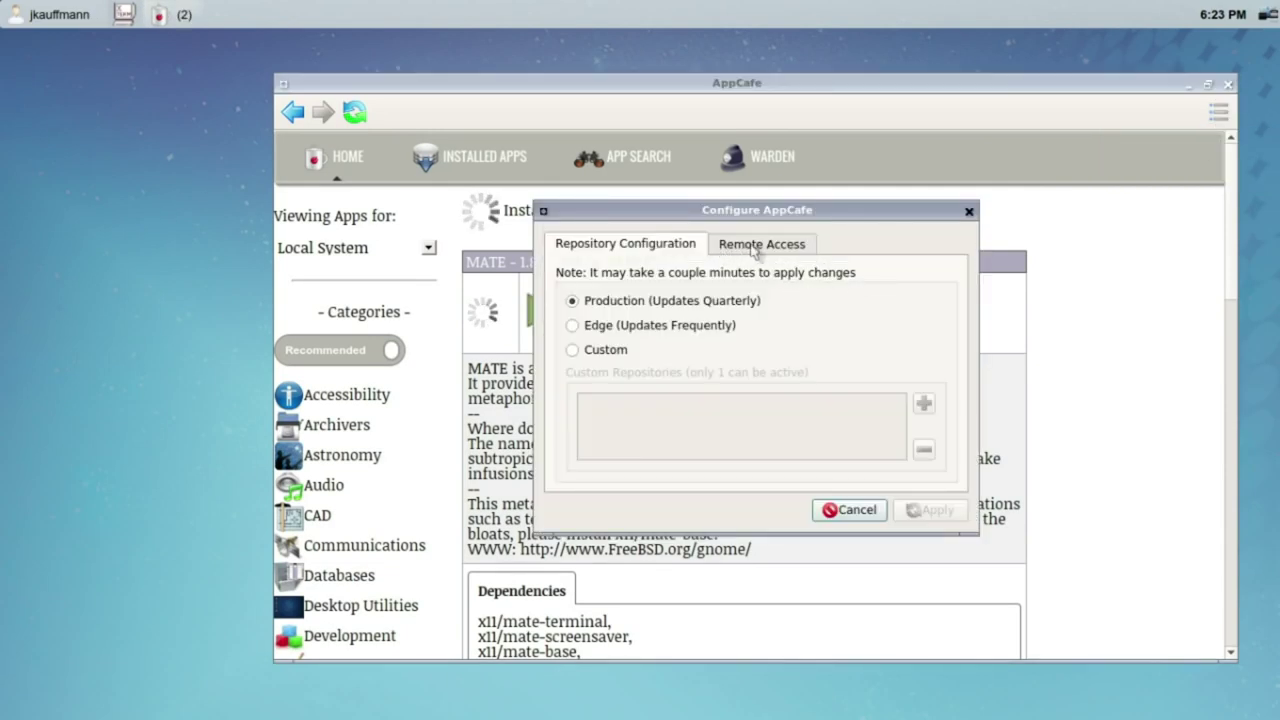
Step: Check AppCafe's Remote Access and Repository Configuration settings, cancel, and close AppCafe after x11/mate installs
{"action": "left_click", "coordinate": [757, 246]}
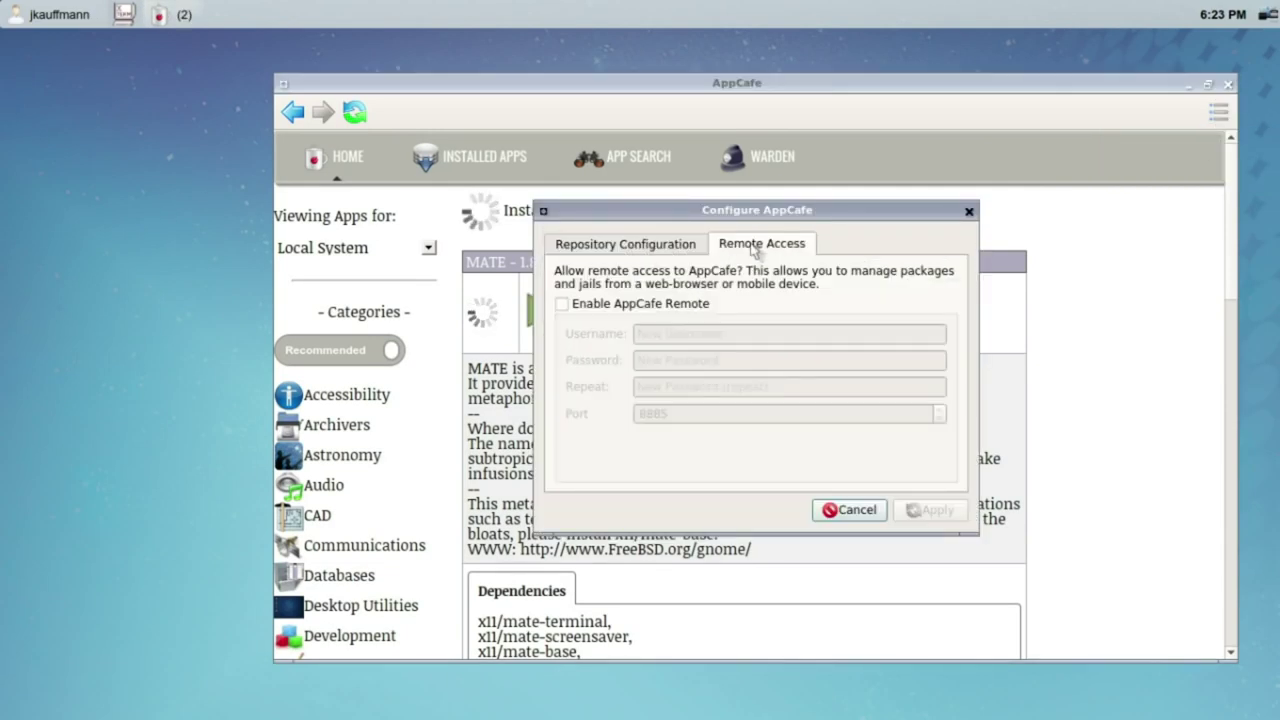
{"action": "left_click", "coordinate": [681, 247]}
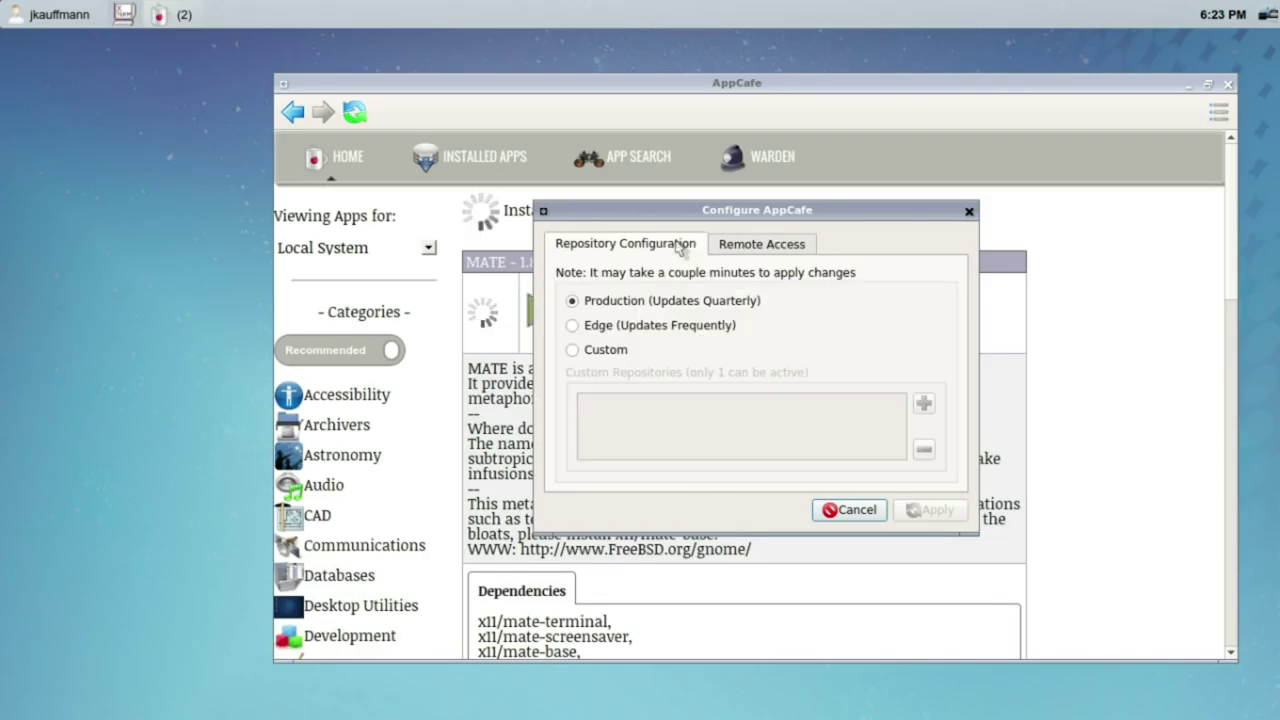
{"action": "left_click", "coordinate": [969, 211]}
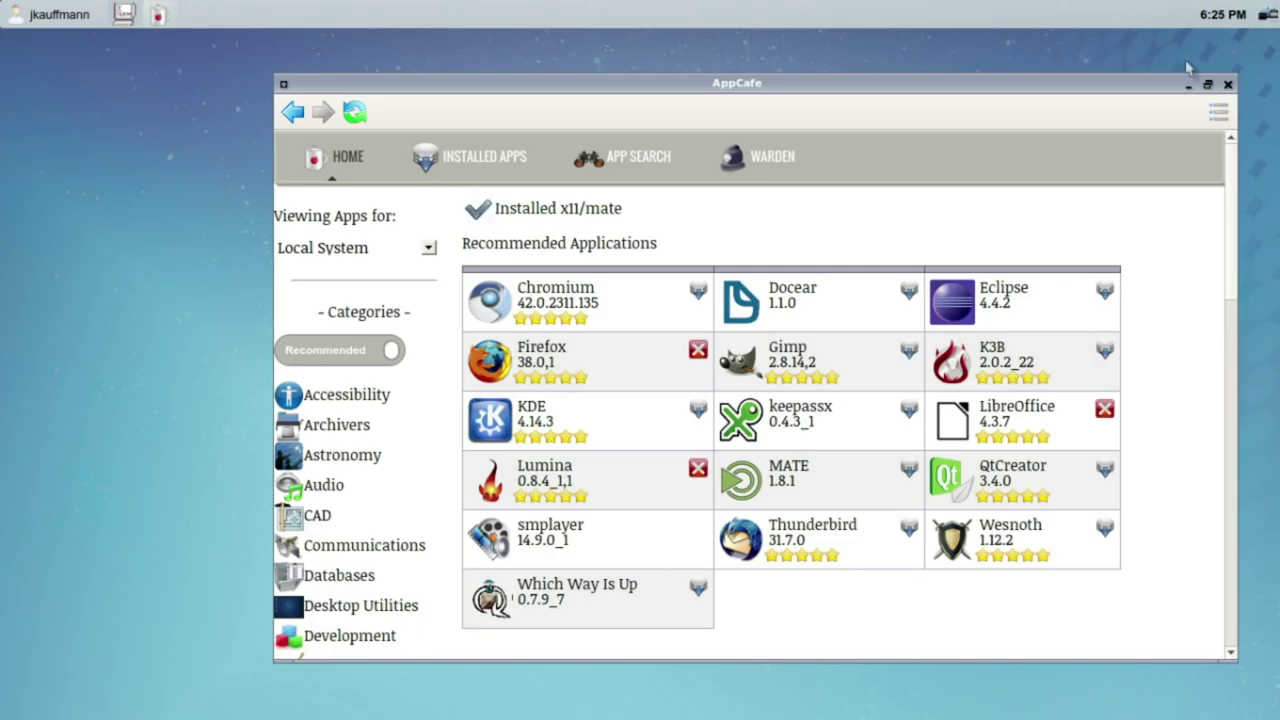
{"action": "left_click", "coordinate": [1227, 85]}
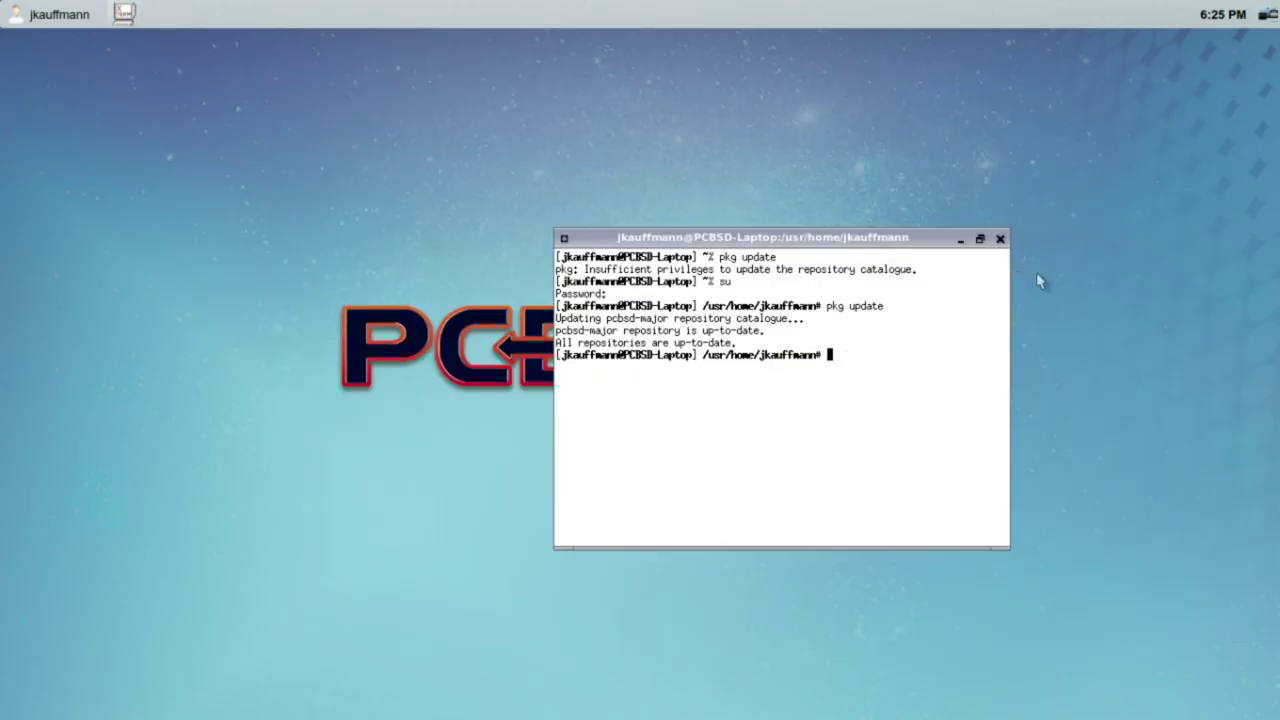
Step: Close the terminal, browse the start menu preferences, and log out from the system tray panel
{"action": "left_click", "coordinate": [999, 239]}
{"action": "left_click", "coordinate": [50, 14]}
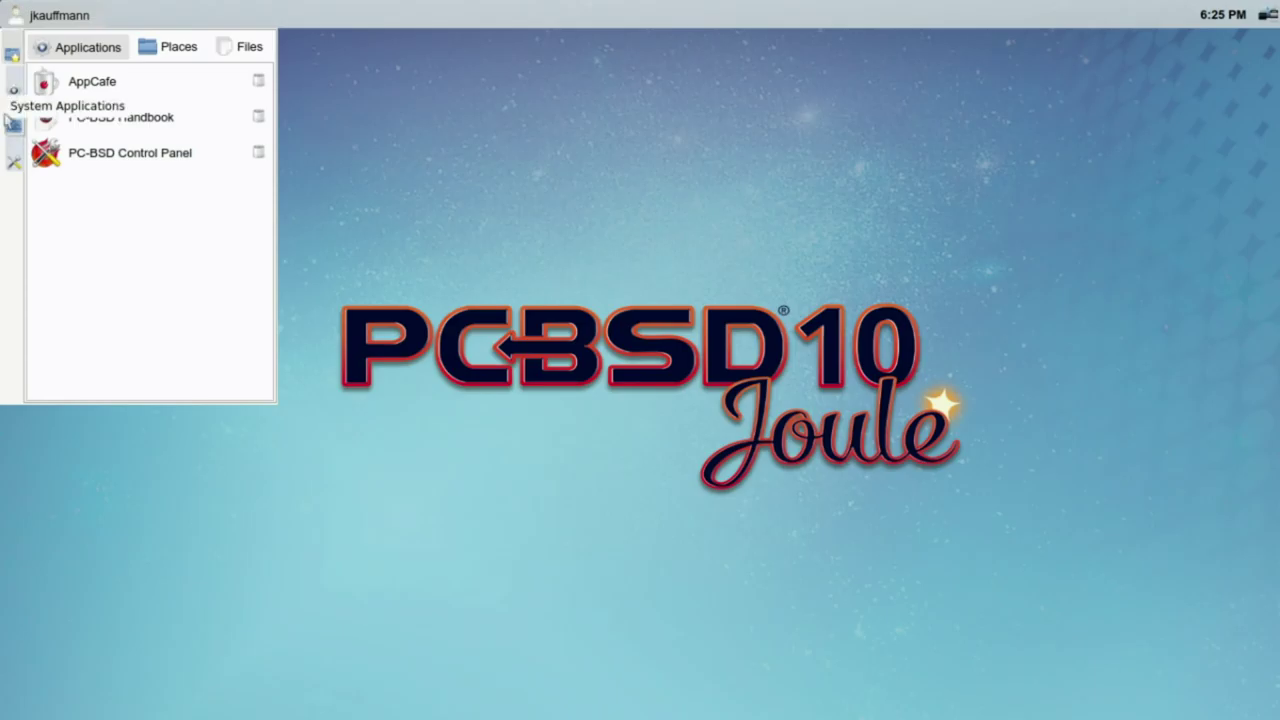
{"action": "left_click", "coordinate": [13, 160]}
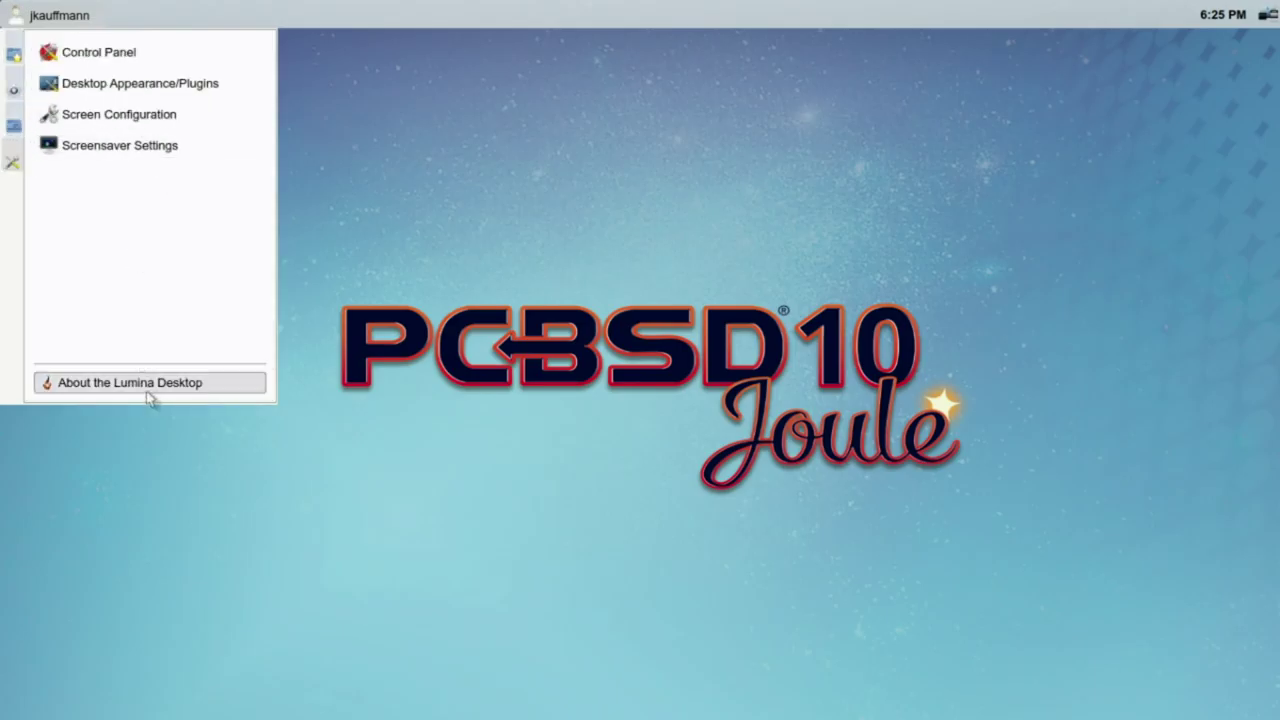
{"action": "left_click", "coordinate": [32, 19]}
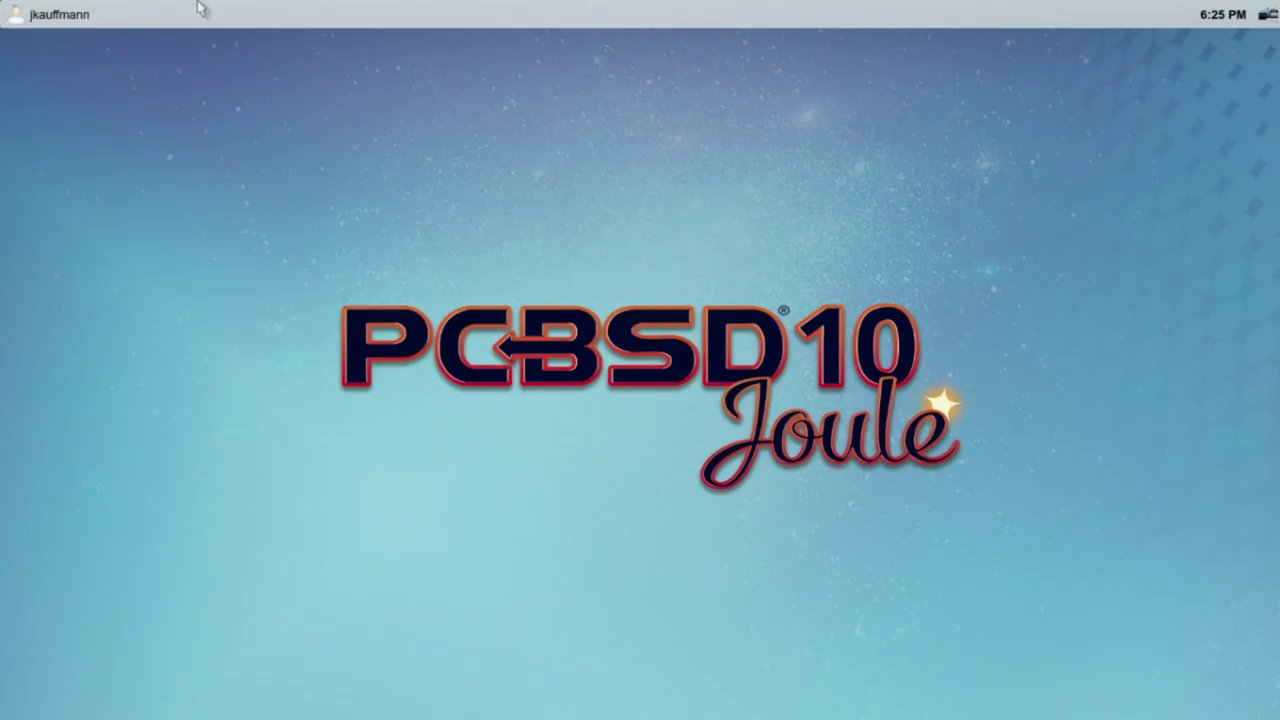
{"action": "left_click", "coordinate": [1266, 14]}
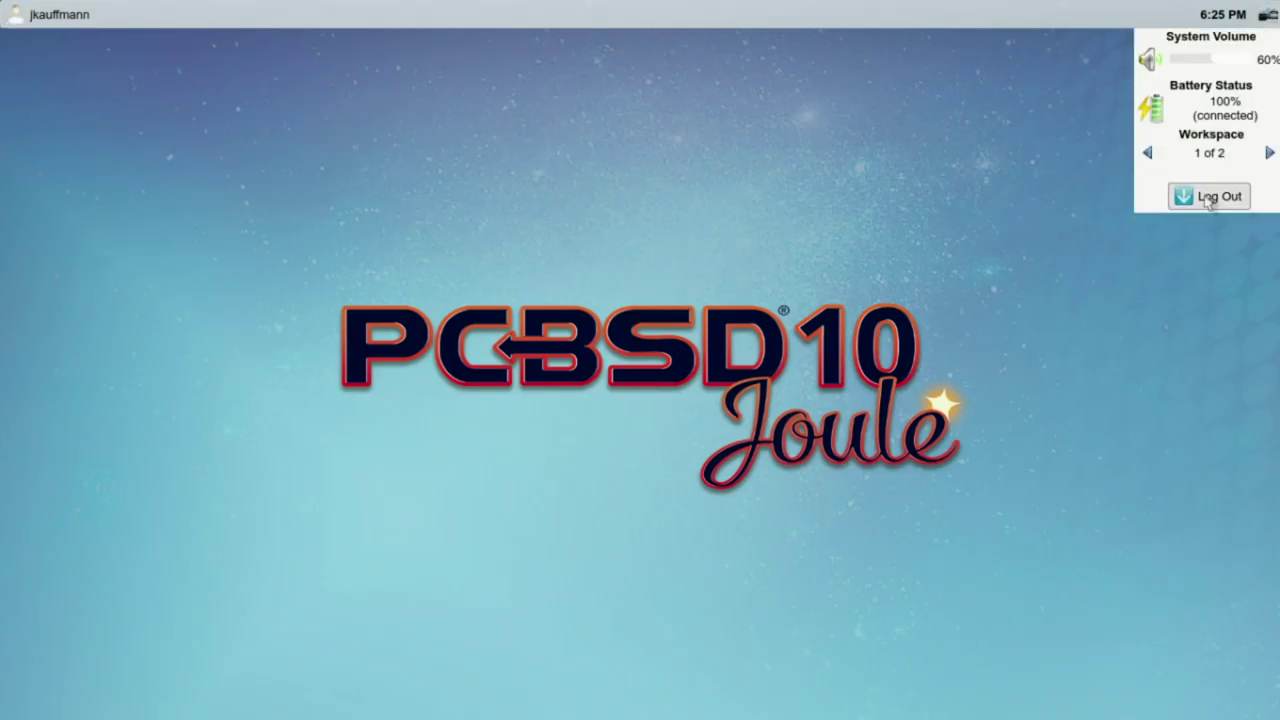
{"action": "left_click", "coordinate": [1209, 197]}
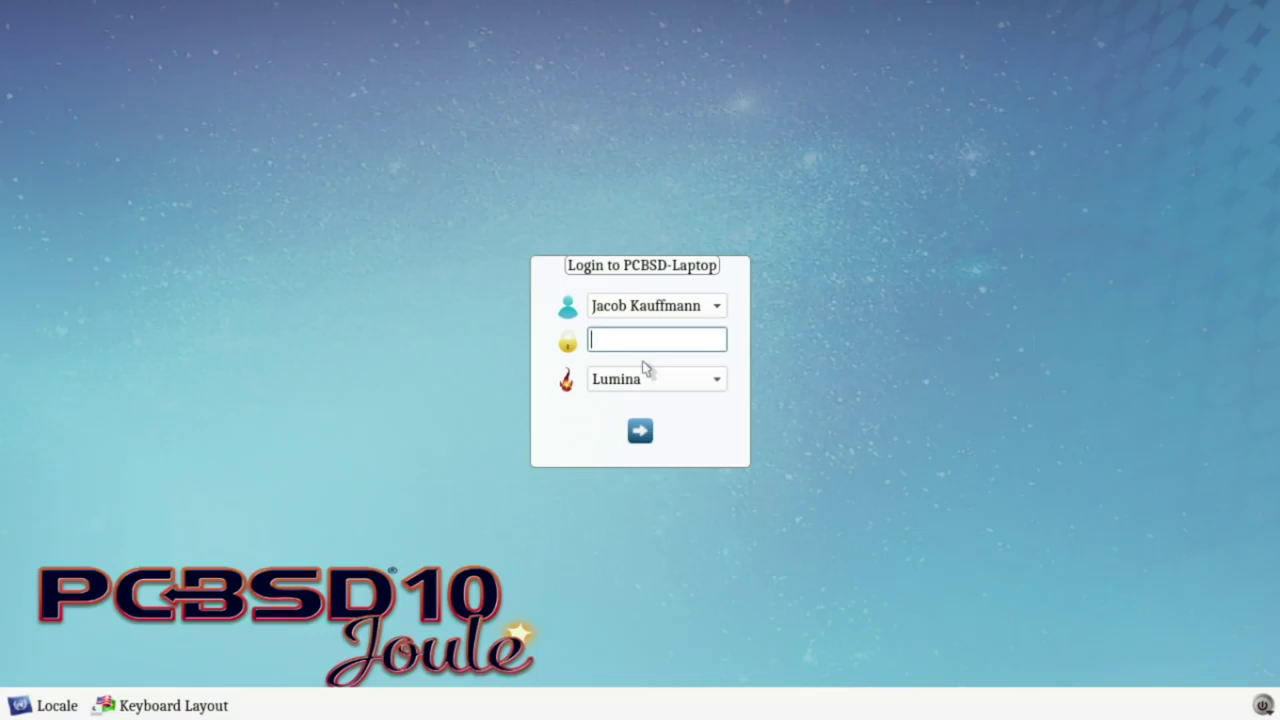
Step: Enter the account password and select the MATE session to log in
{"action": "type", "text": "pa"}
{"action": "key", "text": "BackSpace"}
{"action": "key", "text": "BackSpace"}
{"action": "type", "text": "password"}
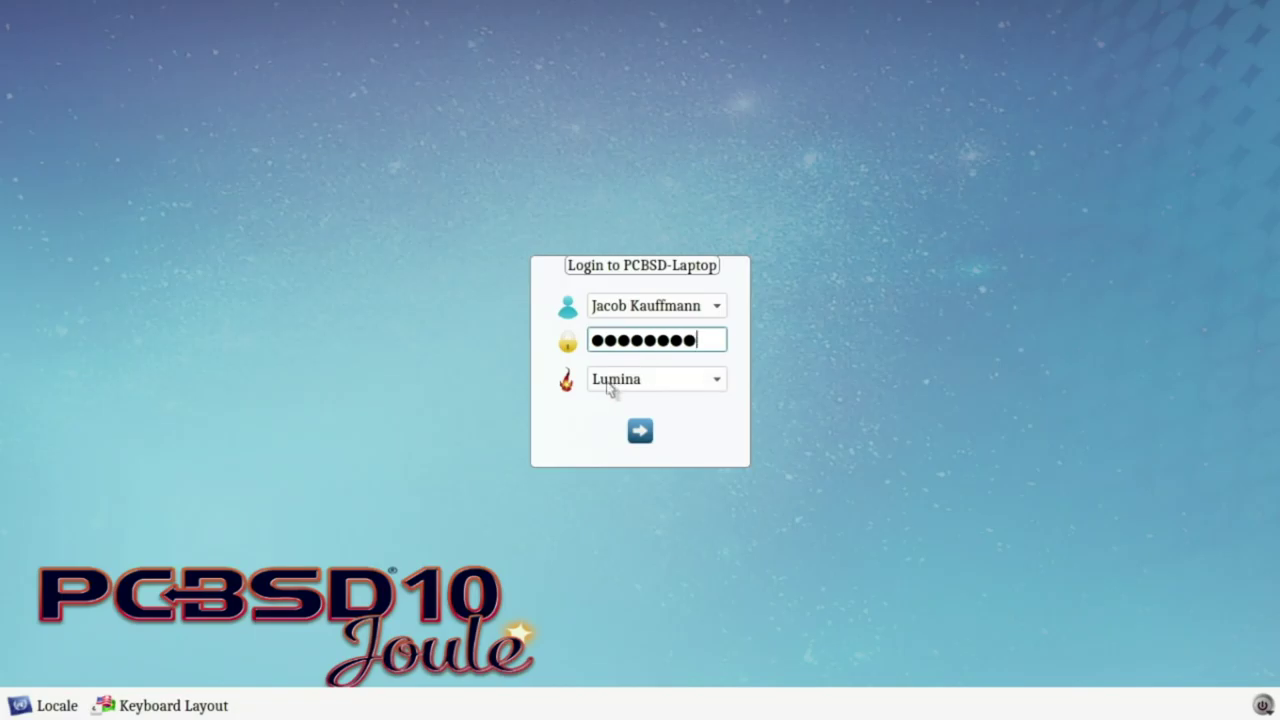
{"action": "left_click", "coordinate": [608, 388]}
{"action": "left_click", "coordinate": [611, 403]}
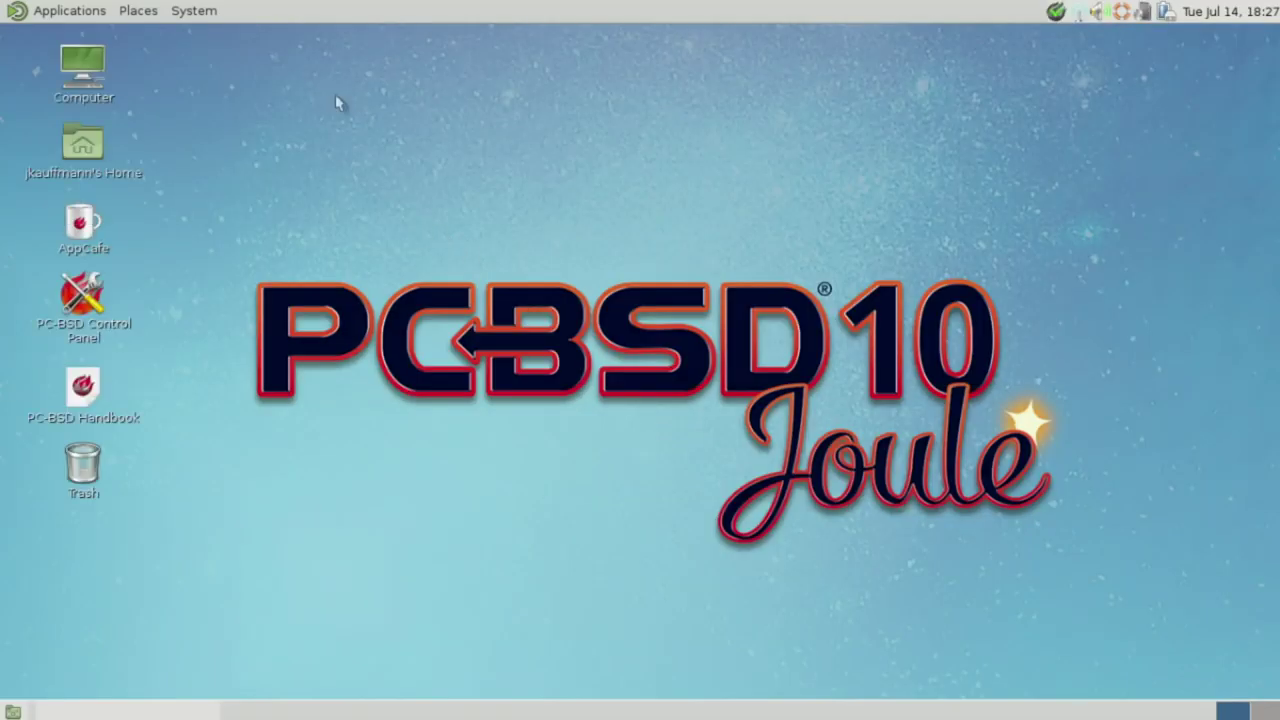
{"action": "left_click", "coordinate": [30, 12]}
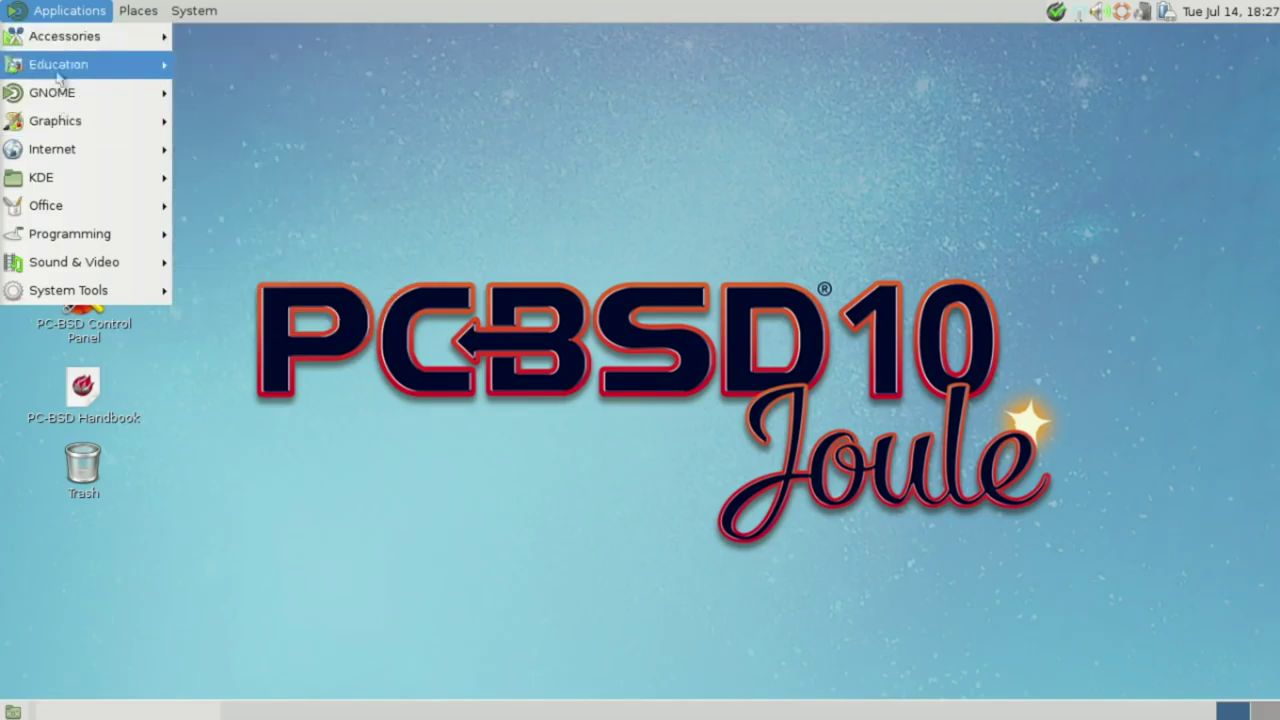
{"action": "mouse_move", "coordinate": [62, 92]}
{"action": "mouse_move", "coordinate": [203, 99]}
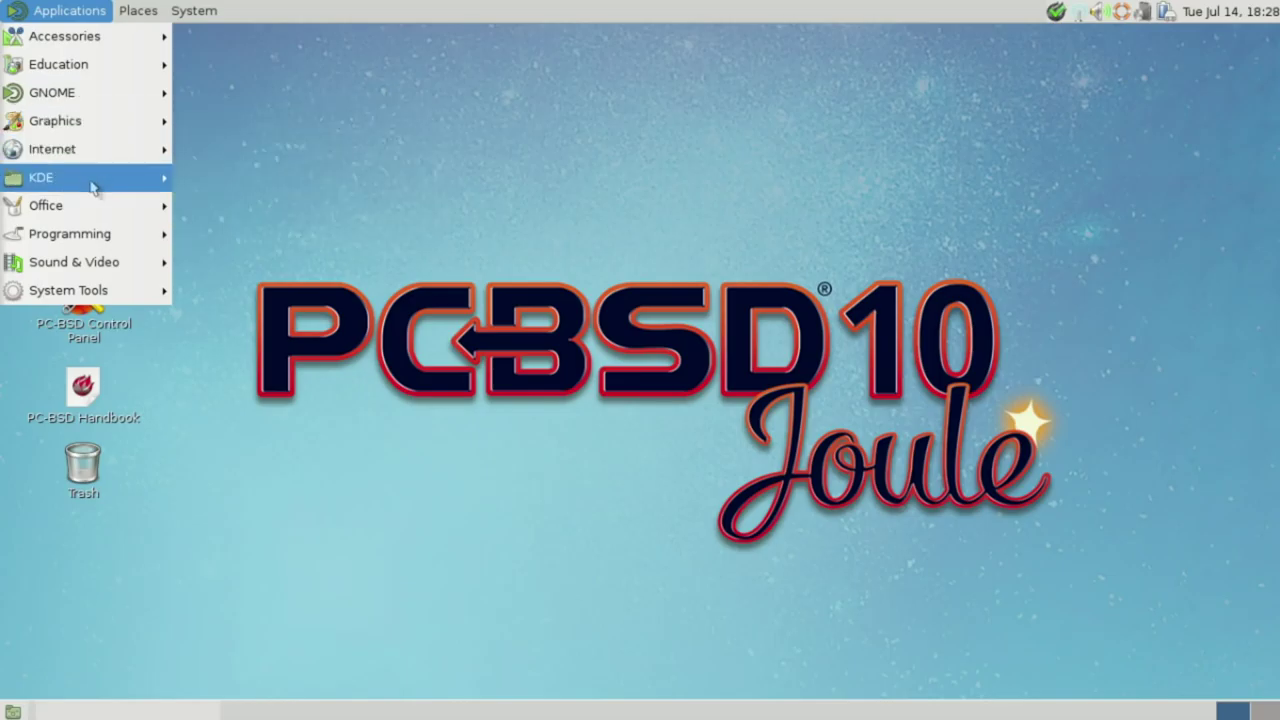
{"action": "mouse_move", "coordinate": [100, 208]}
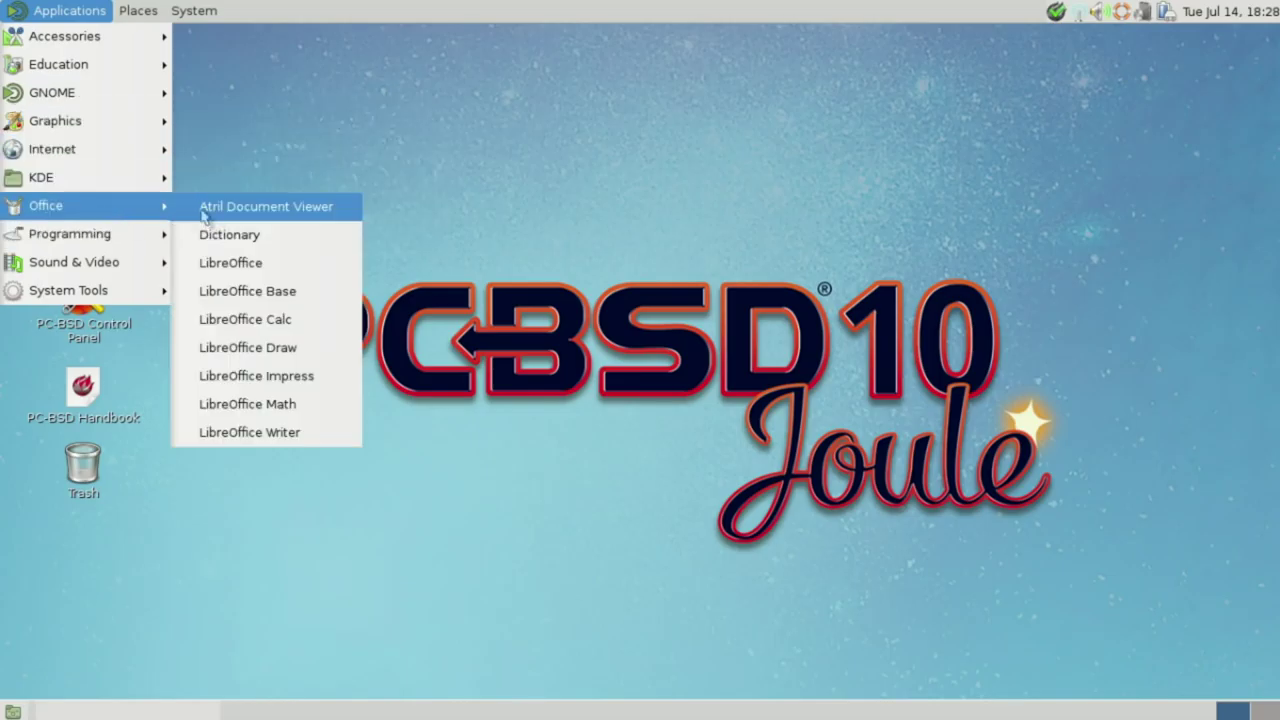
{"action": "mouse_move", "coordinate": [194, 10]}
{"action": "mouse_move", "coordinate": [323, 93]}
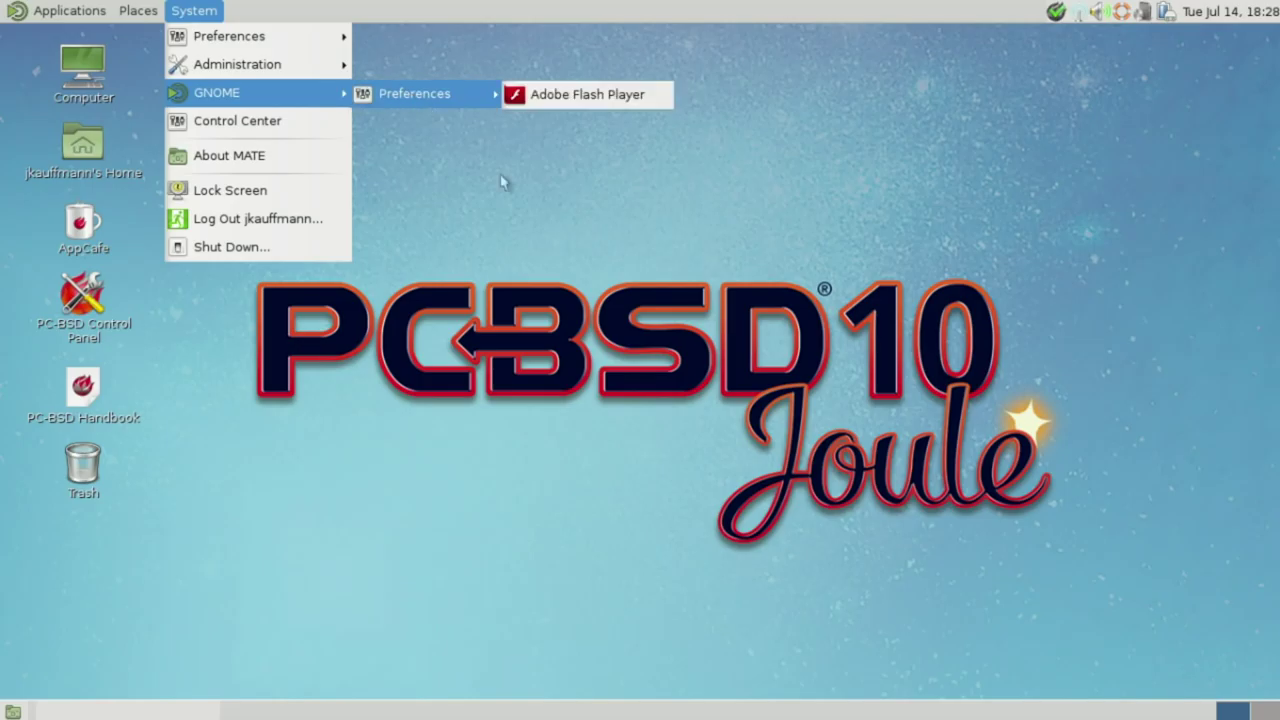
{"action": "left_click", "coordinate": [600, 232]}
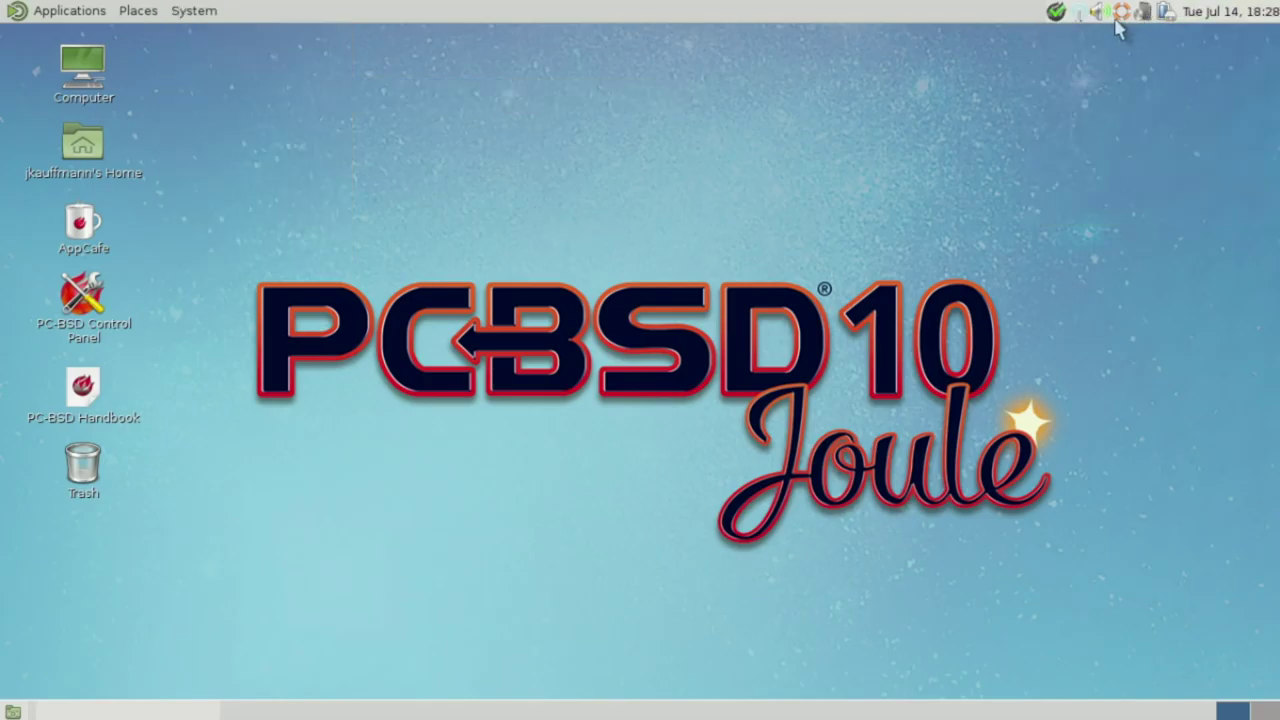
{"action": "left_click", "coordinate": [1080, 13]}
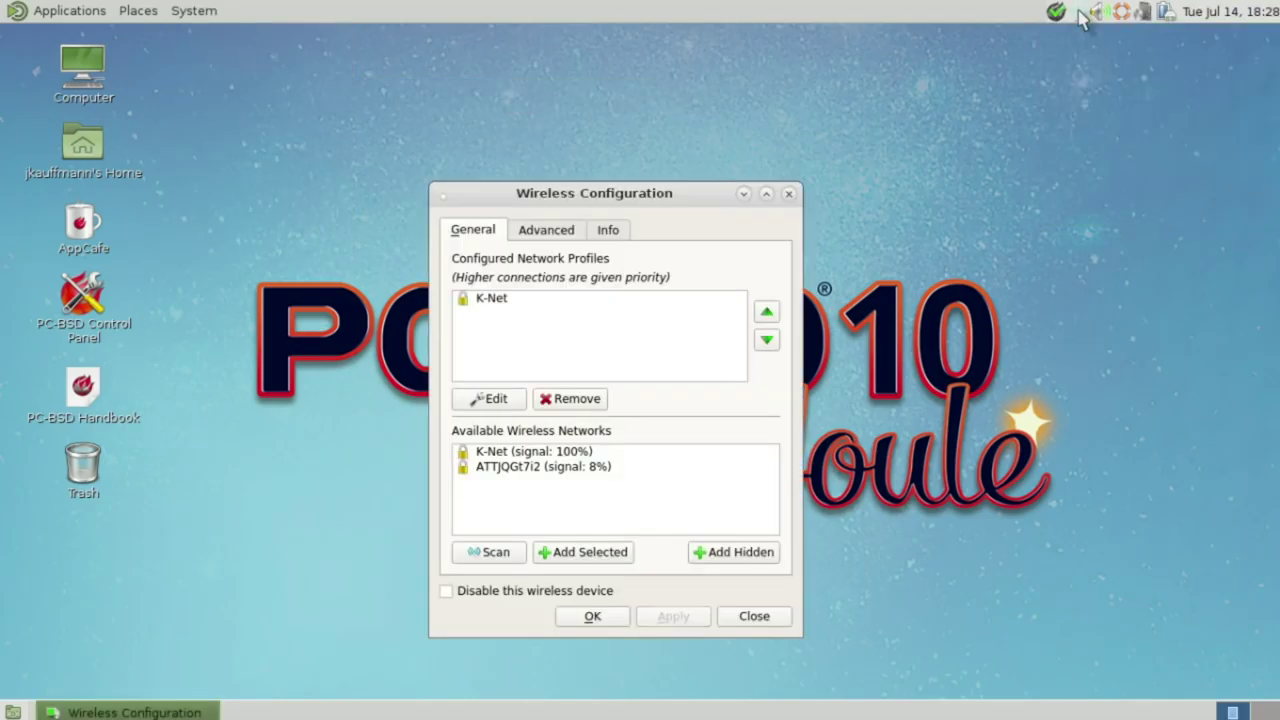
{"action": "left_click", "coordinate": [784, 196]}
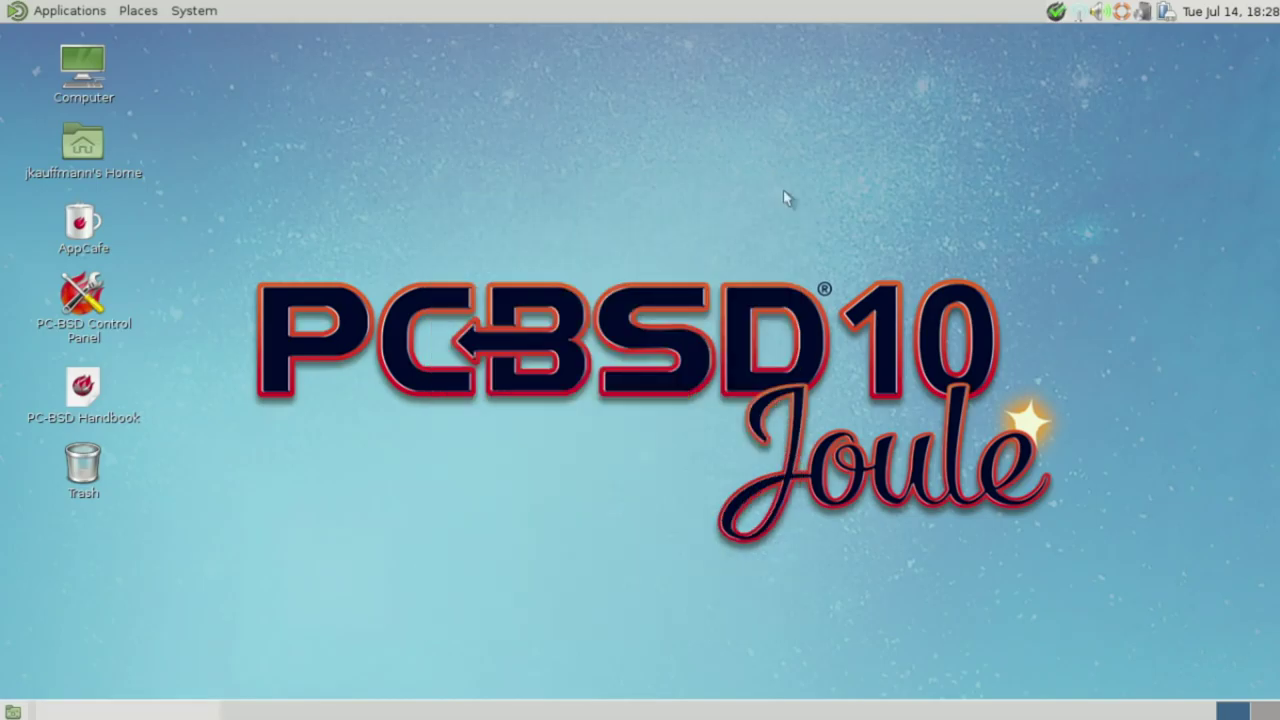
{"action": "right_click", "coordinate": [1080, 13]}
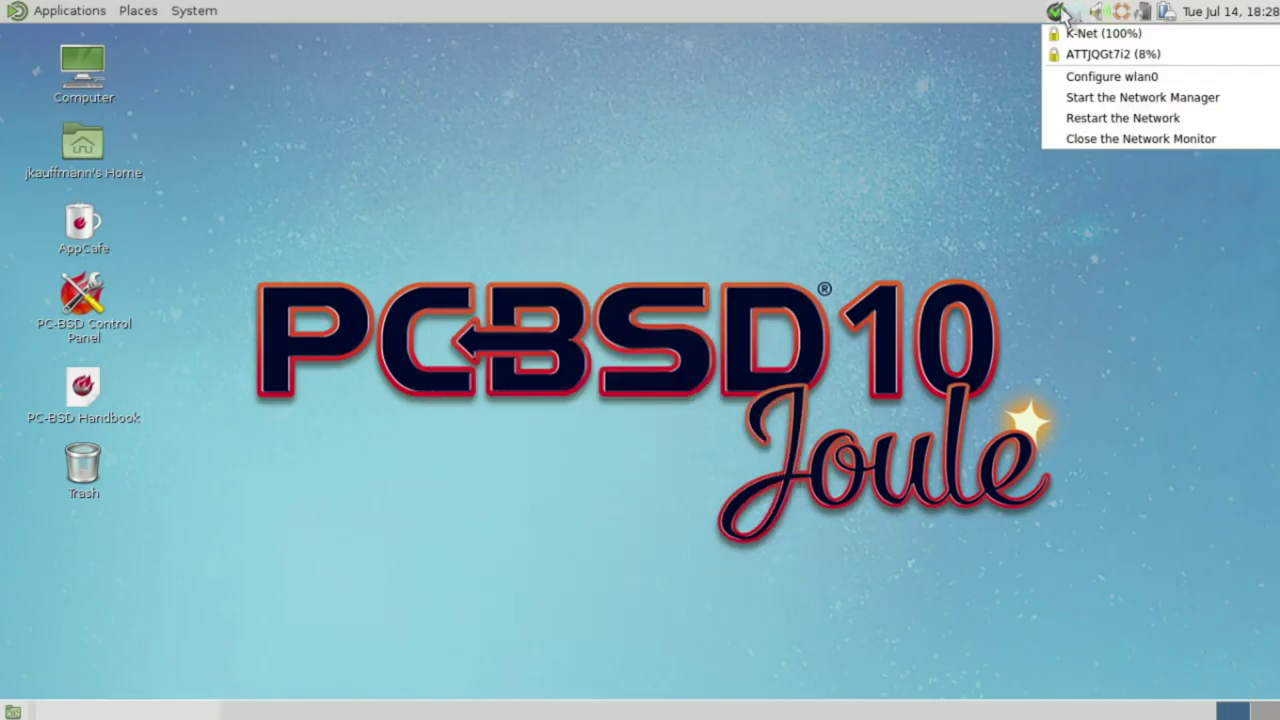
{"action": "left_click", "coordinate": [1020, 46]}
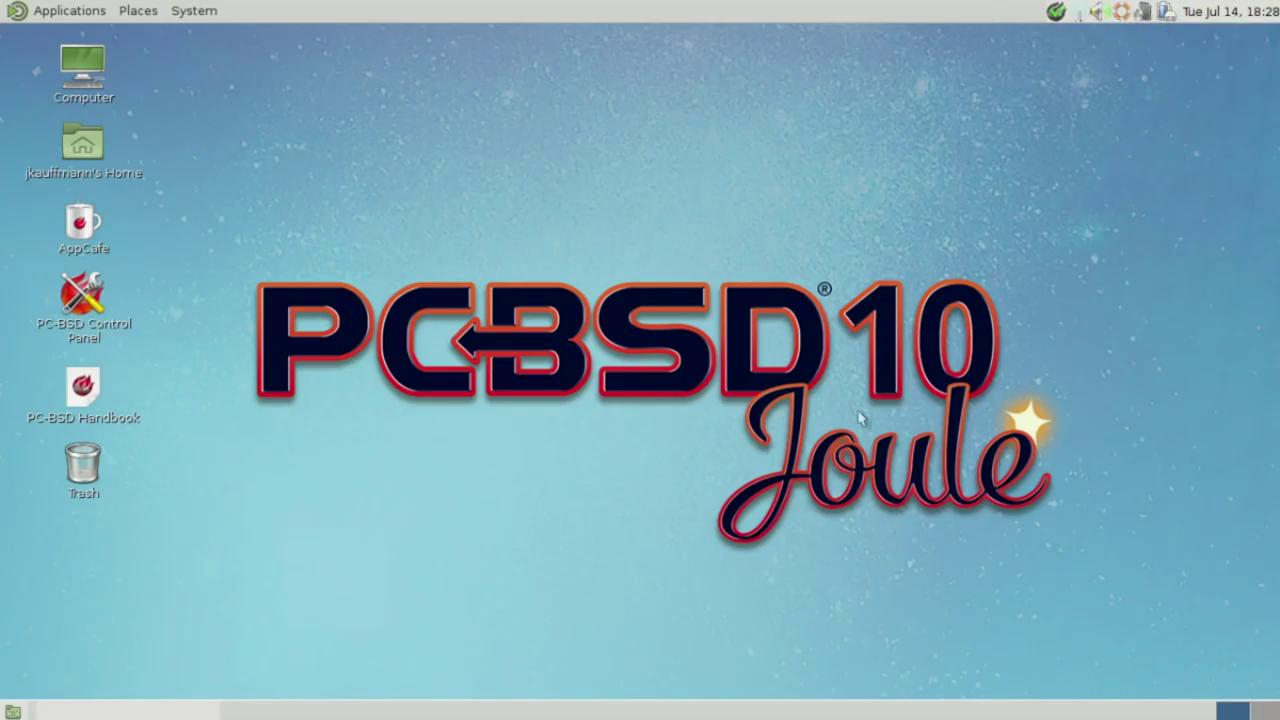
{"action": "left_click_drag", "start_coordinate": [664, 298], "coordinate": [512, 108]}
{"action": "left_click", "coordinate": [193, 10]}
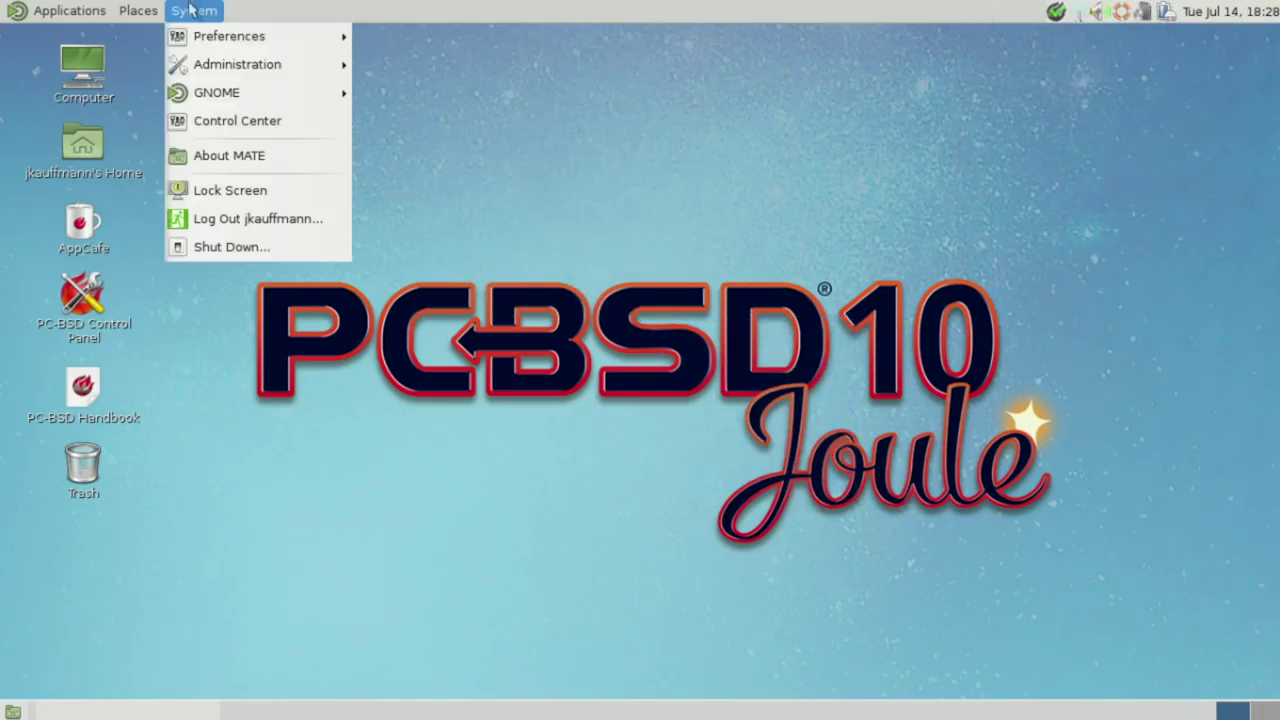
{"action": "left_click", "coordinate": [224, 160]}
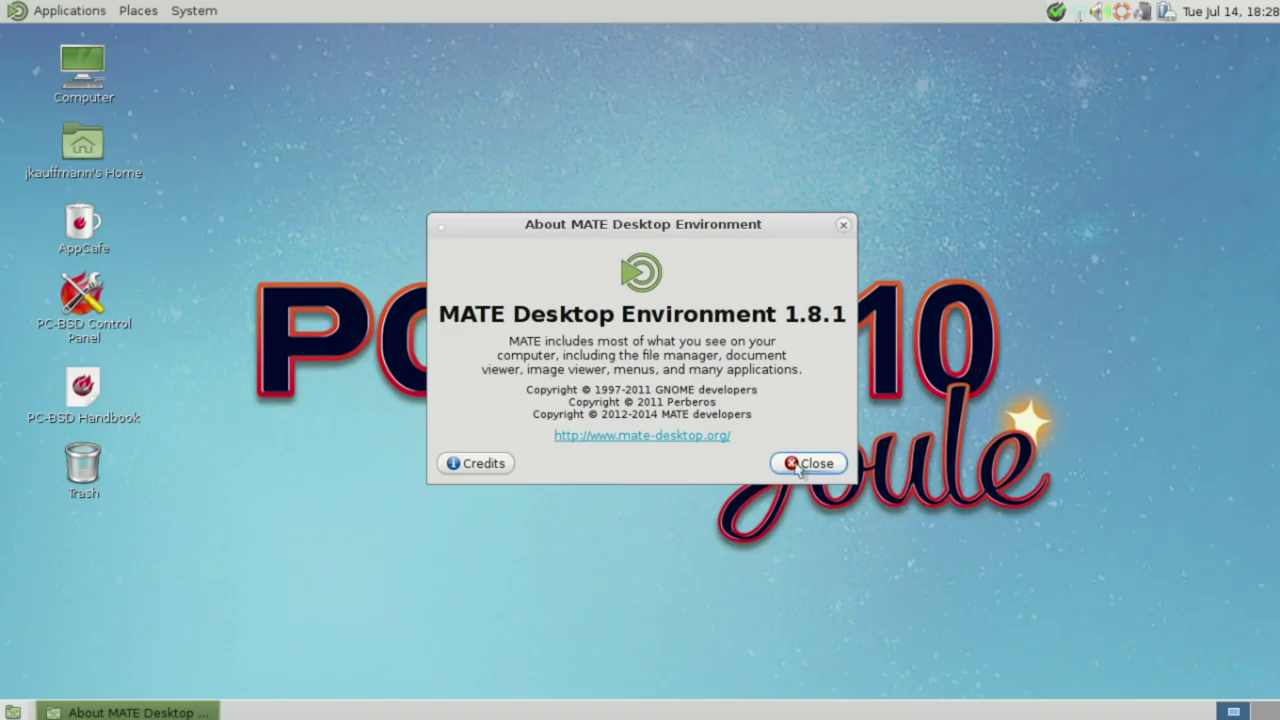
{"action": "left_click", "coordinate": [800, 465]}
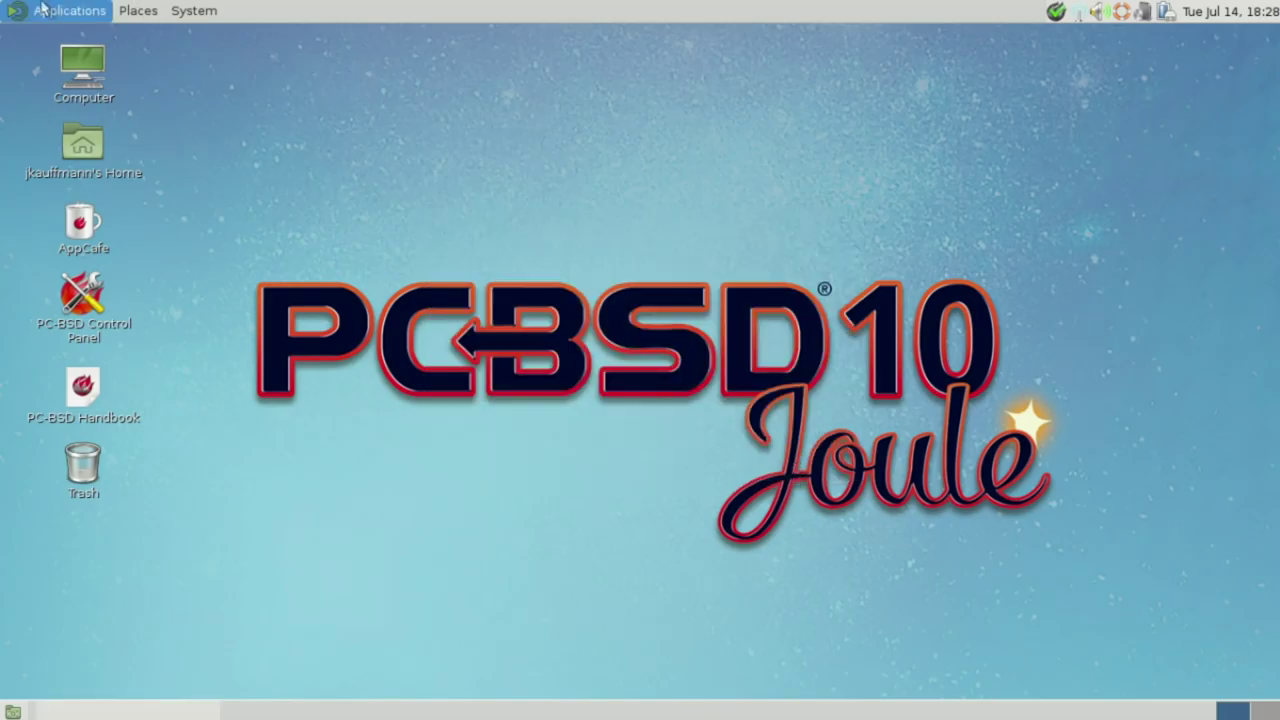
{"action": "left_click", "coordinate": [80, 10]}
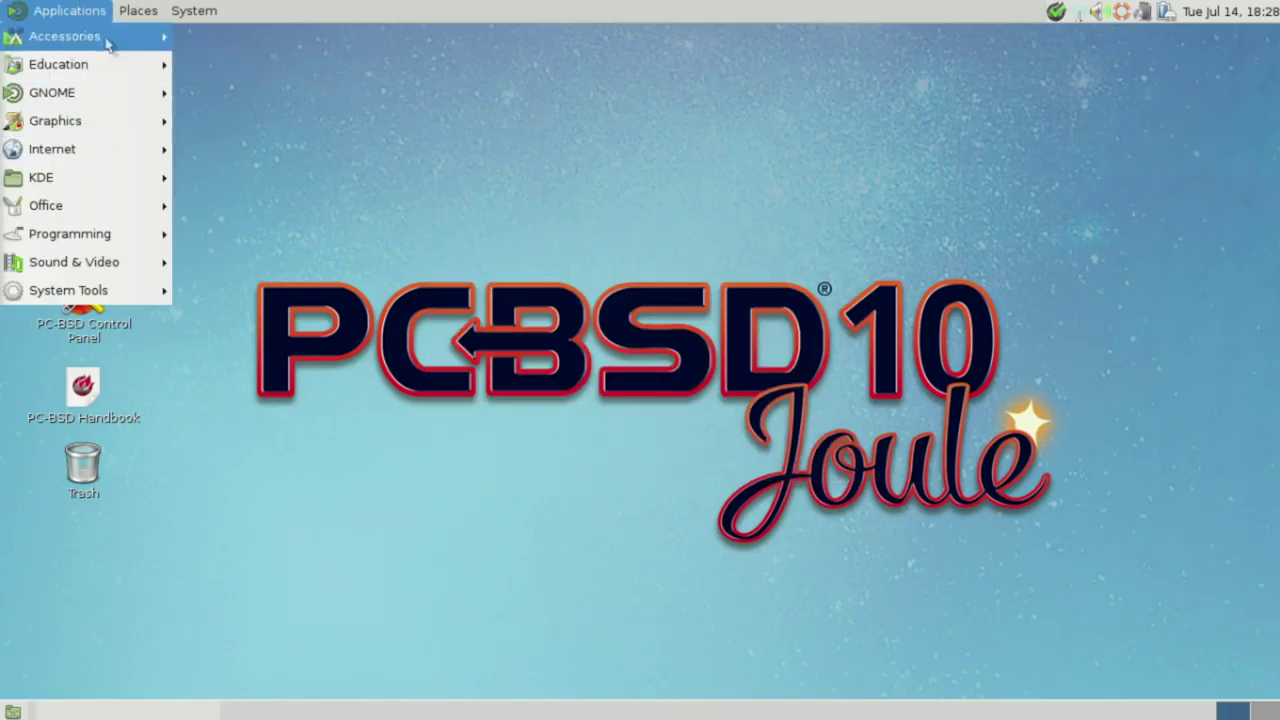
{"action": "mouse_move", "coordinate": [155, 149]}
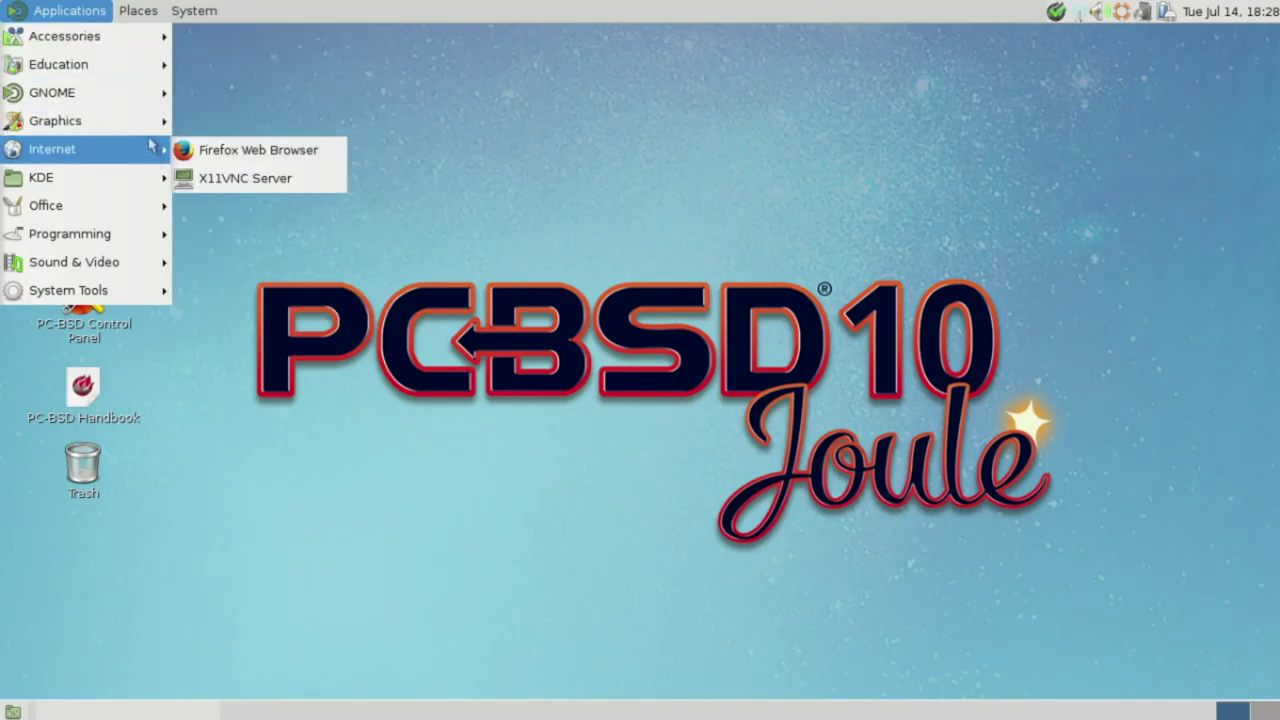
{"action": "left_click", "coordinate": [236, 150]}
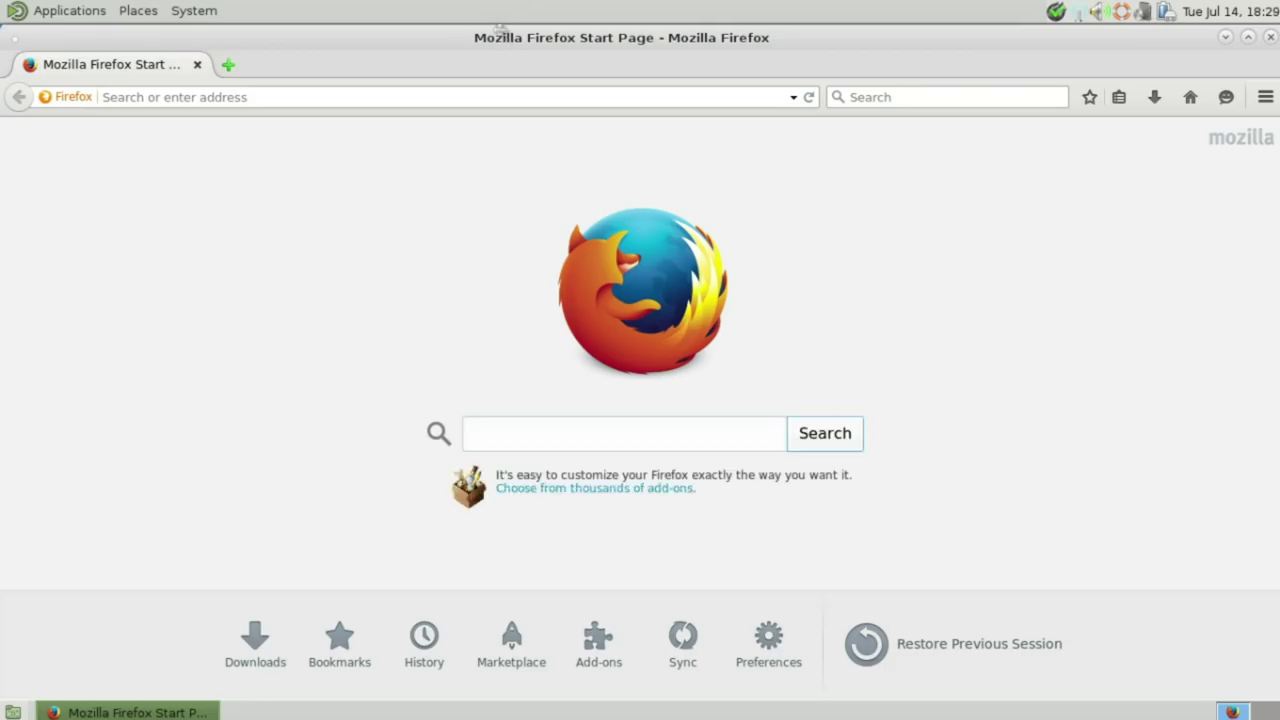
{"action": "double_click", "coordinate": [500, 34]}
{"action": "double_click", "coordinate": [487, 84]}
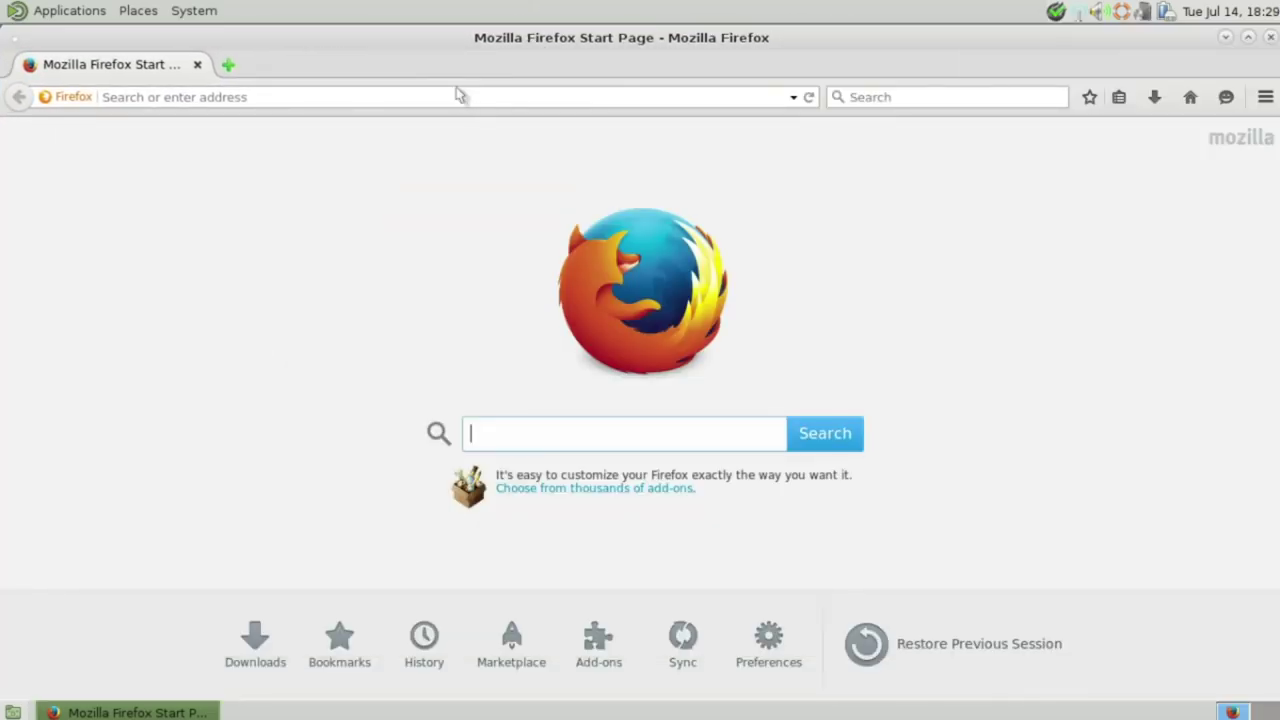
{"action": "right_click", "coordinate": [186, 33]}
{"action": "left_click", "coordinate": [188, 36]}
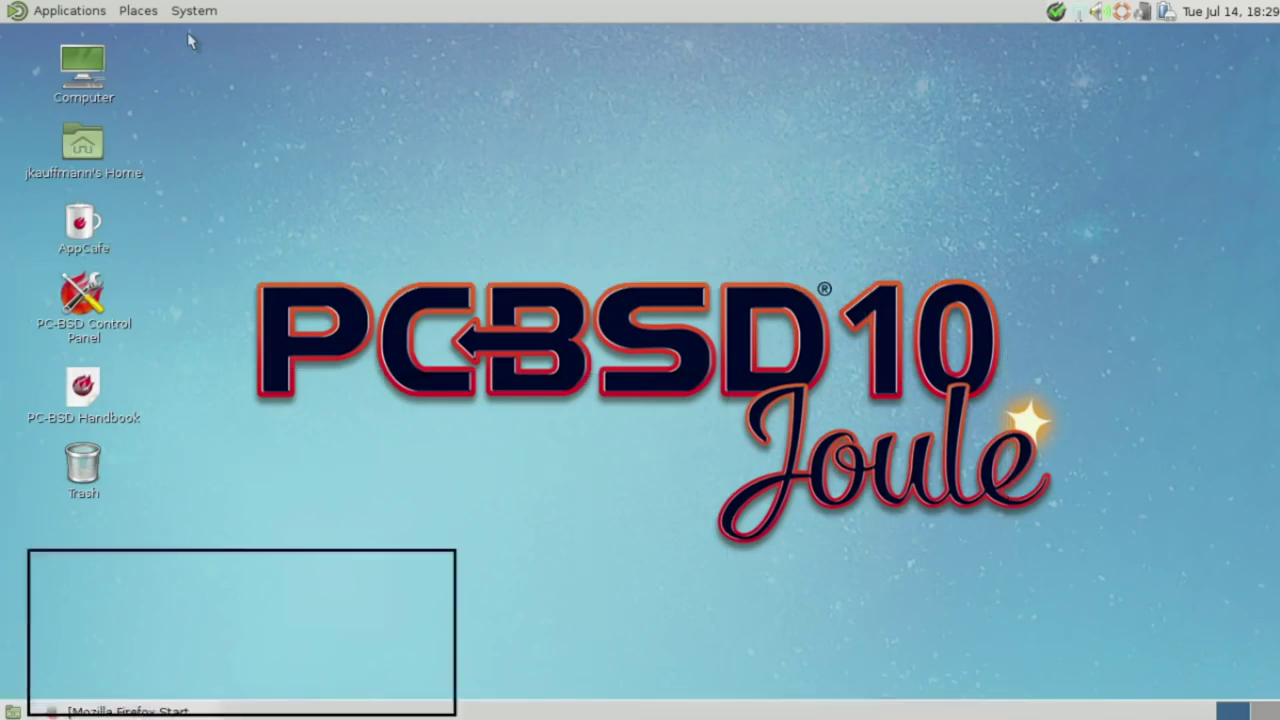
{"action": "key", "text": "alt+Tab"}
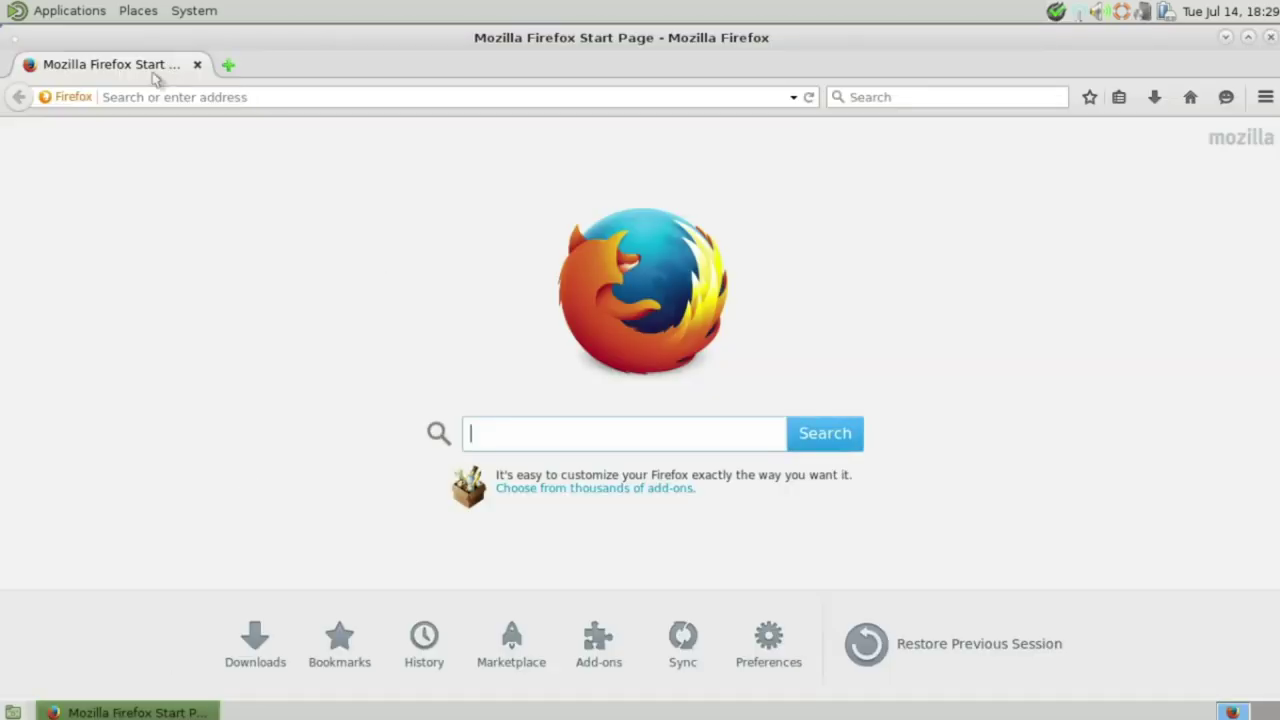
{"action": "left_click", "coordinate": [195, 62]}
{"action": "left_click", "coordinate": [66, 8]}
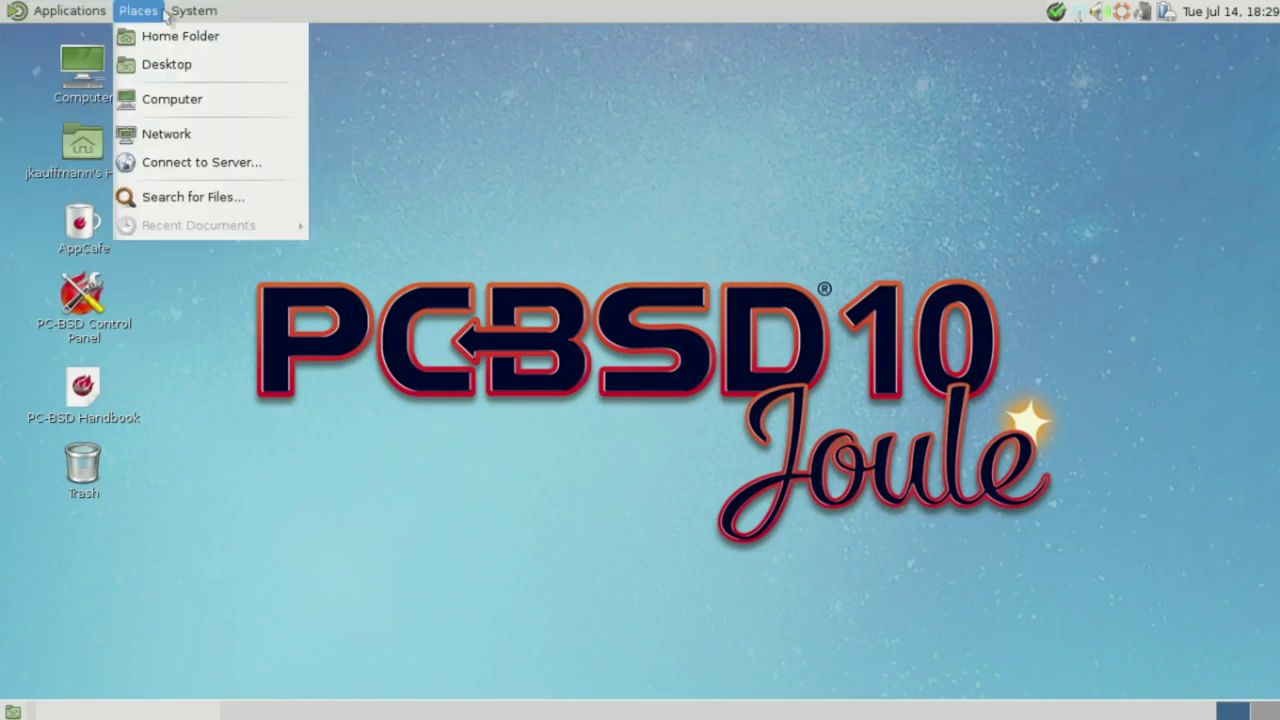
{"action": "mouse_move", "coordinate": [224, 66]}
{"action": "mouse_move", "coordinate": [232, 37]}
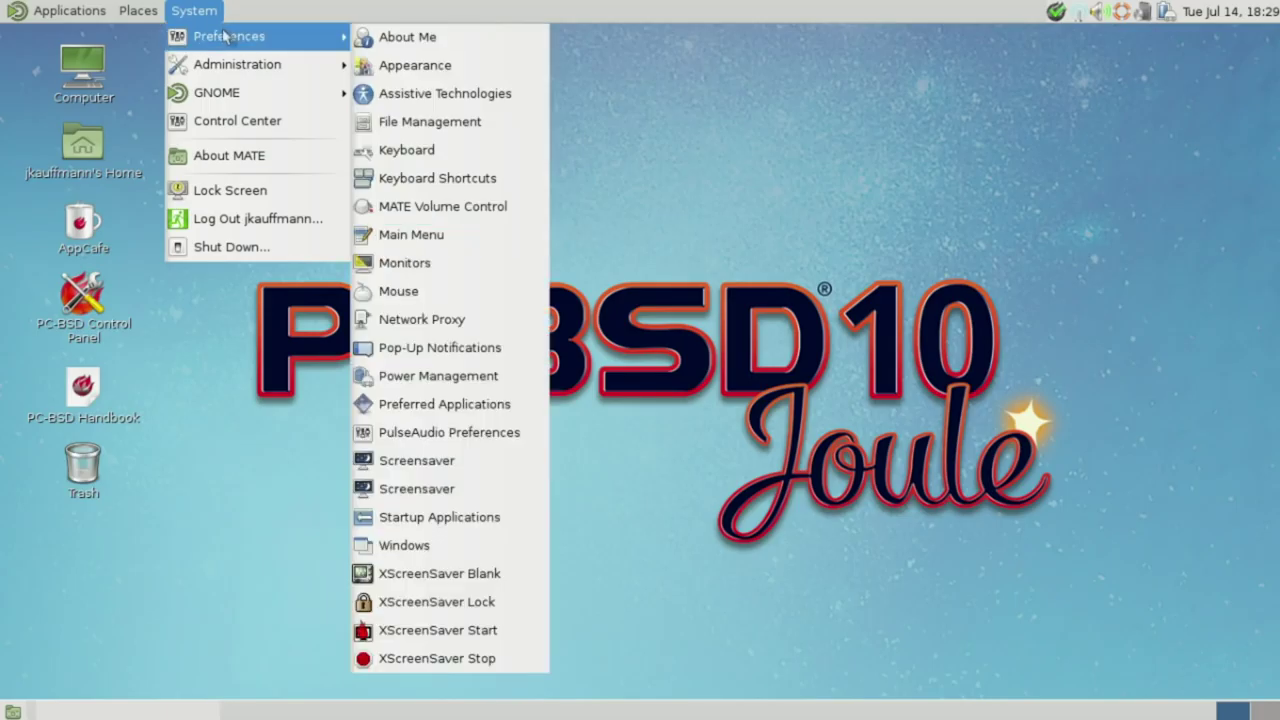
{"action": "left_click", "coordinate": [716, 280]}
{"action": "right_click", "coordinate": [687, 187]}
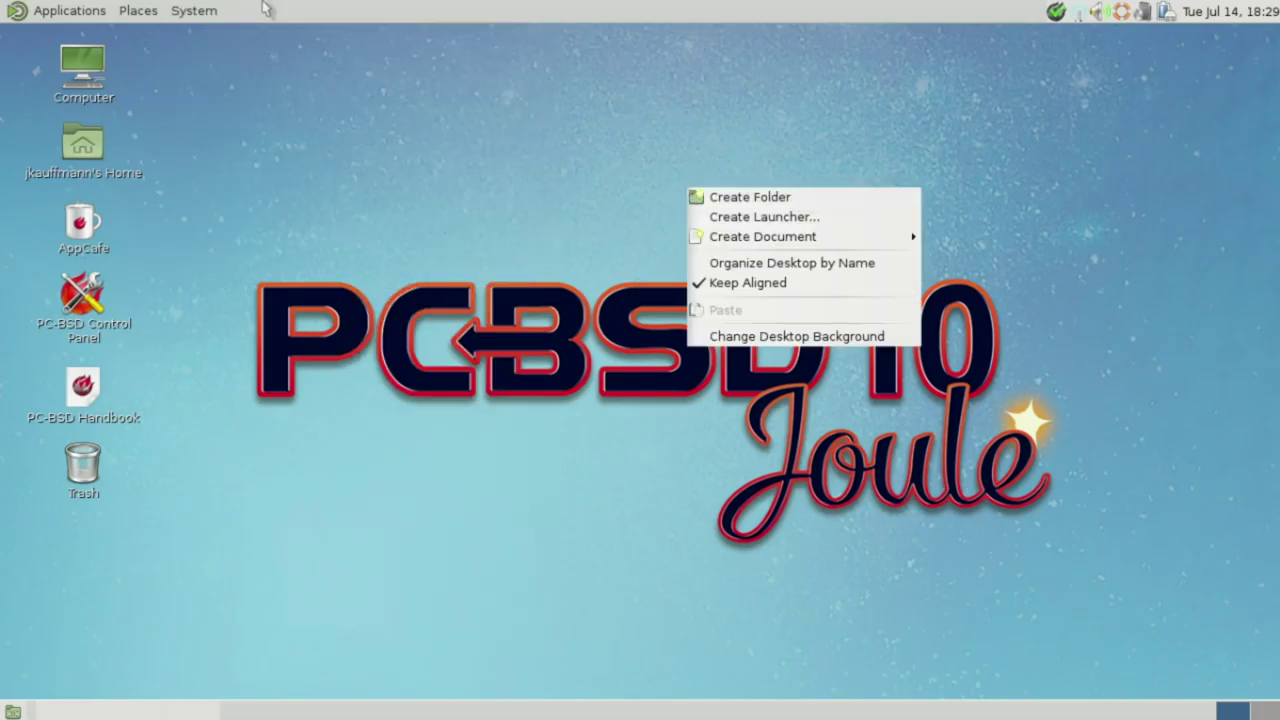
{"action": "right_click", "coordinate": [210, 42]}
{"action": "right_click", "coordinate": [210, 42]}
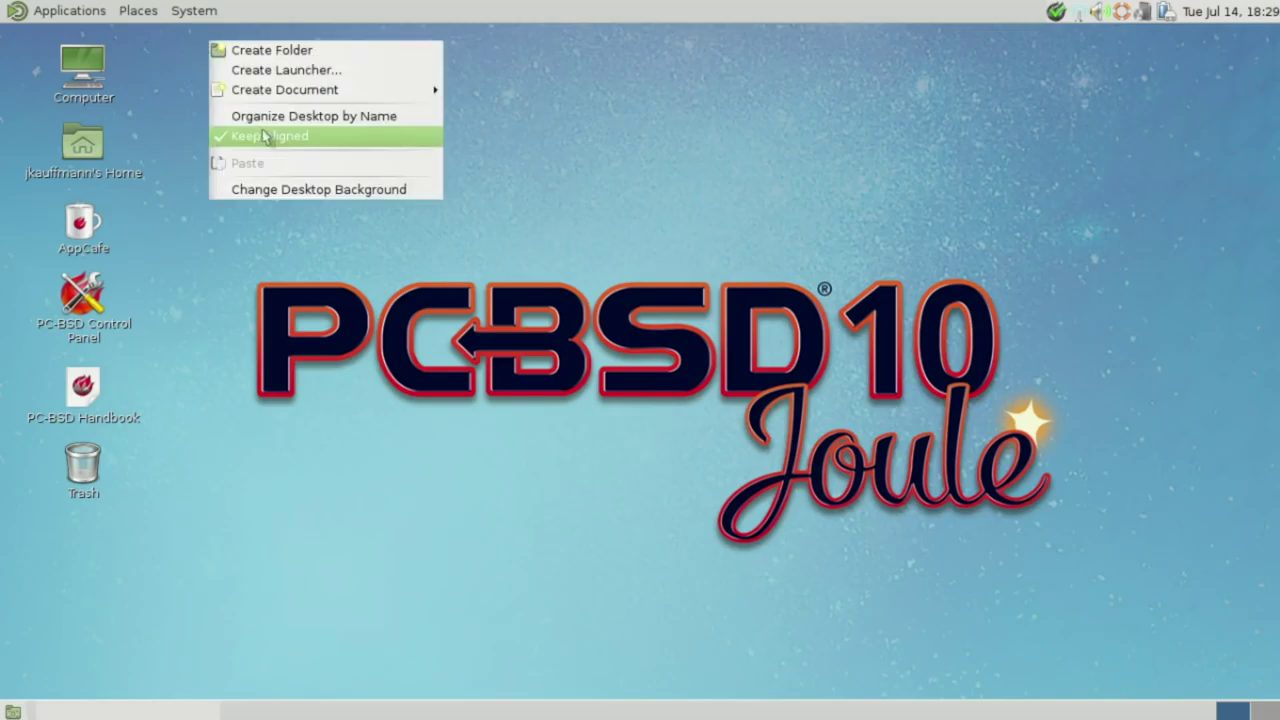
{"action": "left_click", "coordinate": [252, 197]}
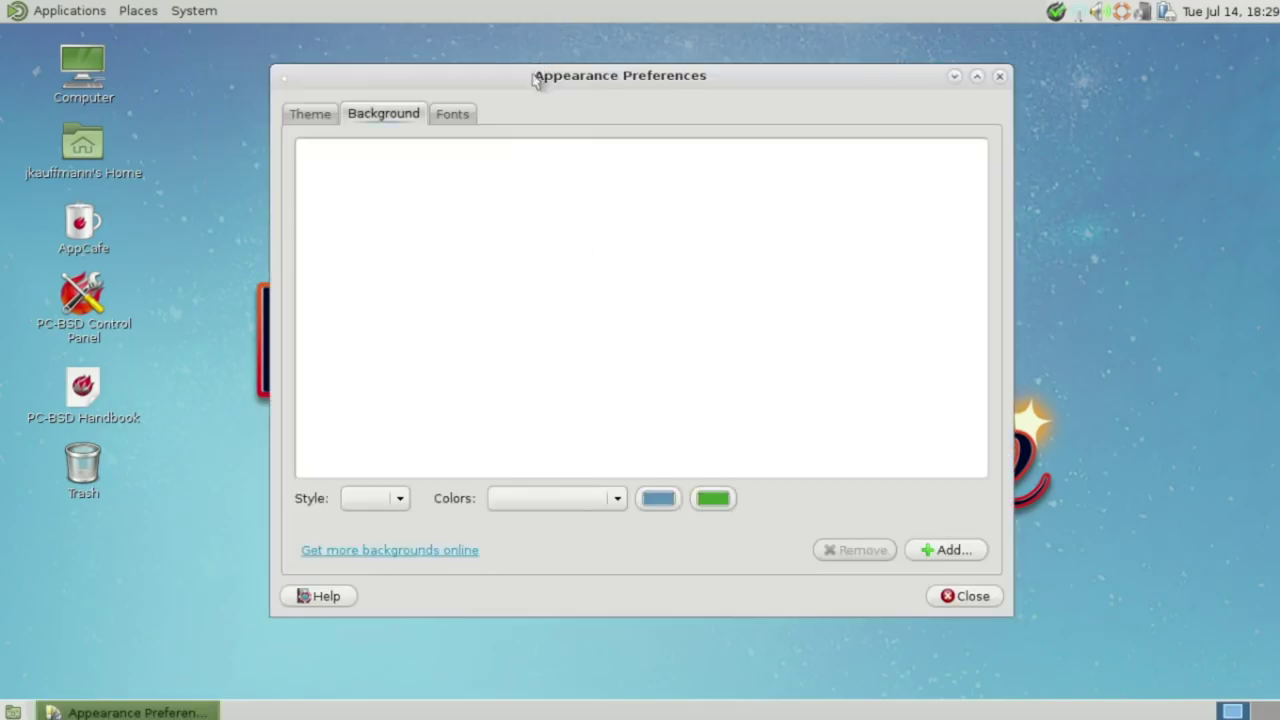
{"action": "left_click_drag", "start_coordinate": [537, 80], "coordinate": [490, 95]}
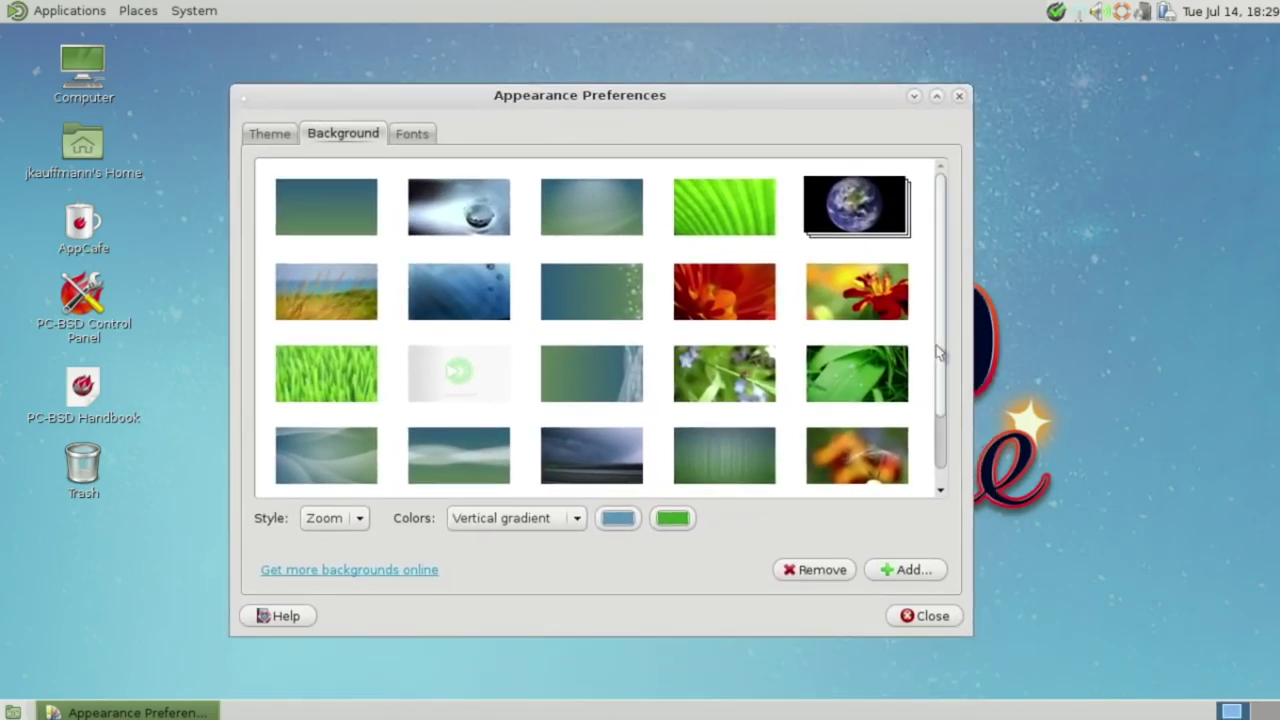
{"action": "left_click_drag", "start_coordinate": [940, 352], "coordinate": [945, 455]}
{"action": "left_click", "coordinate": [934, 612]}
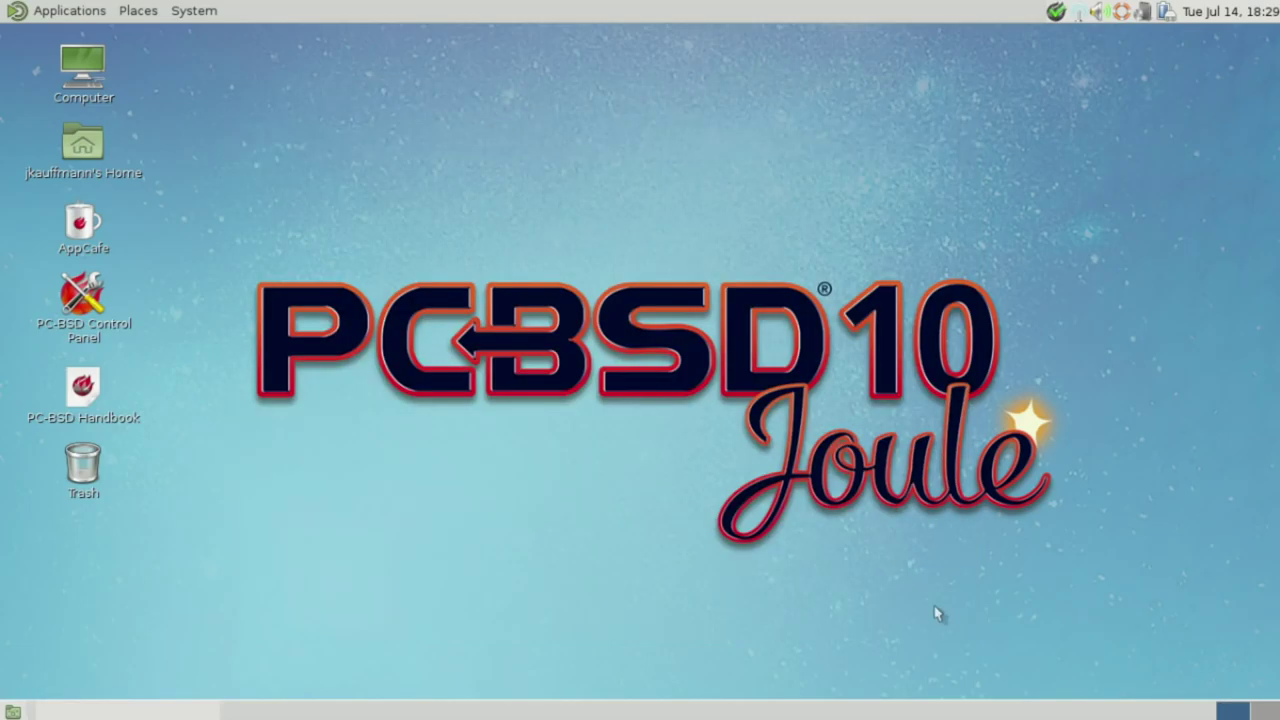